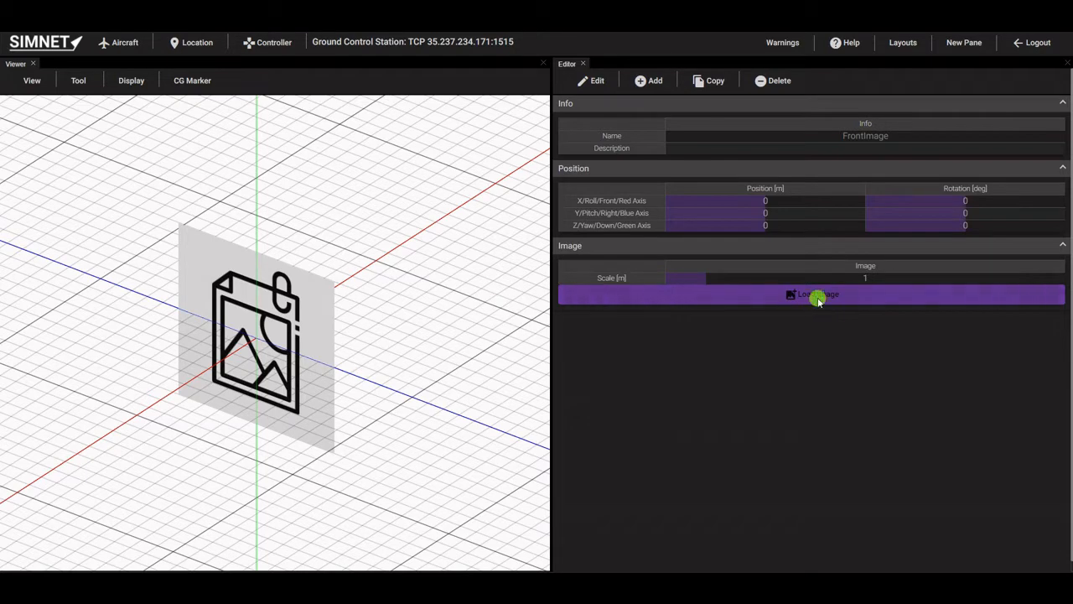
# Load front.PNG into the FrontImage reference and show it in the front view.
pyautogui.click(818, 297)
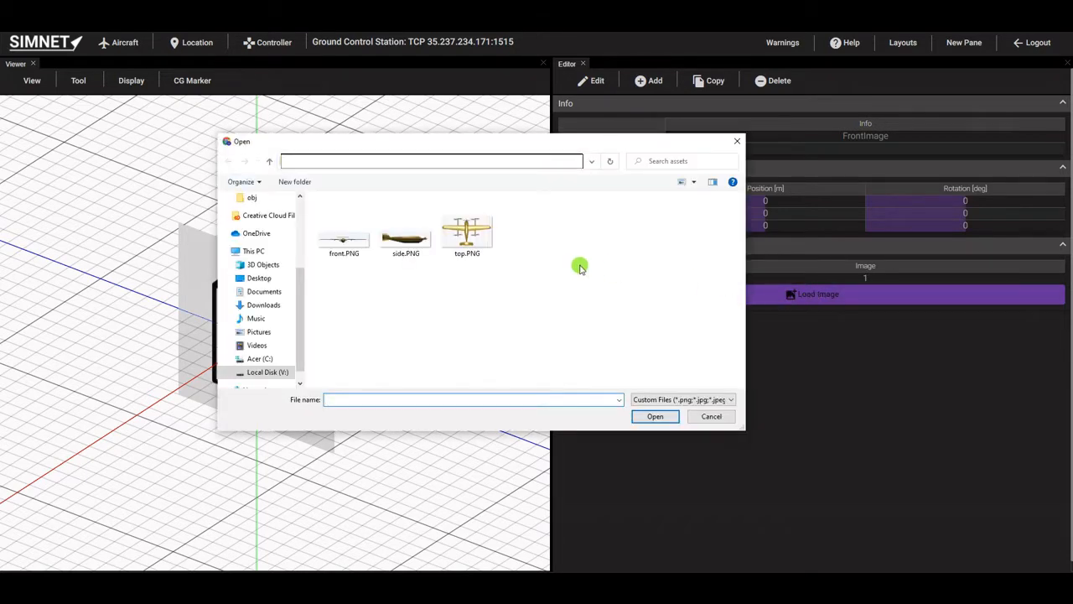
pyautogui.doubleClick(340, 239)
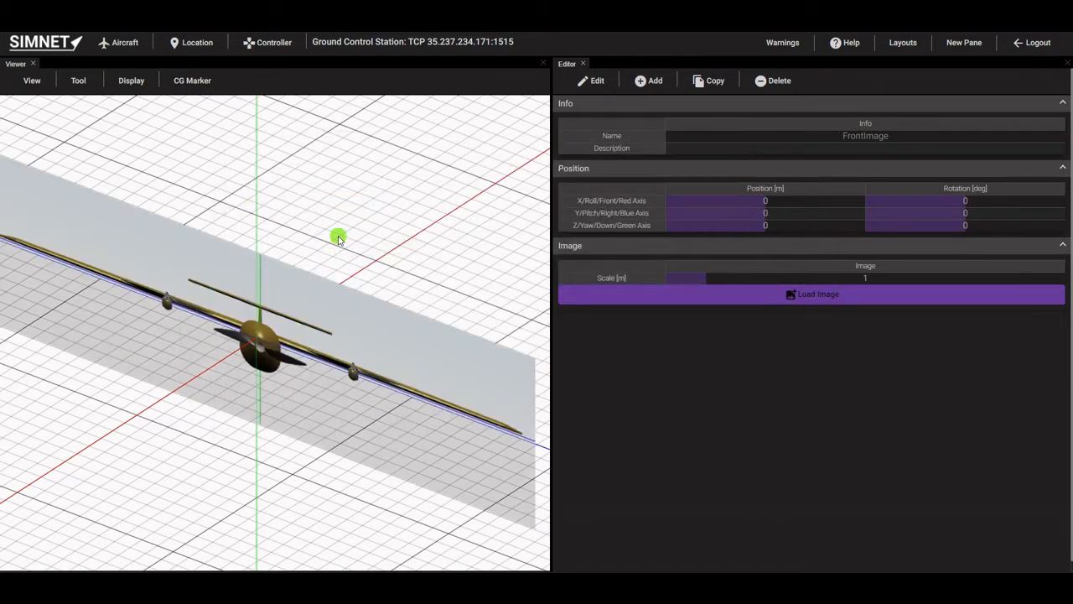
pyautogui.click(34, 81)
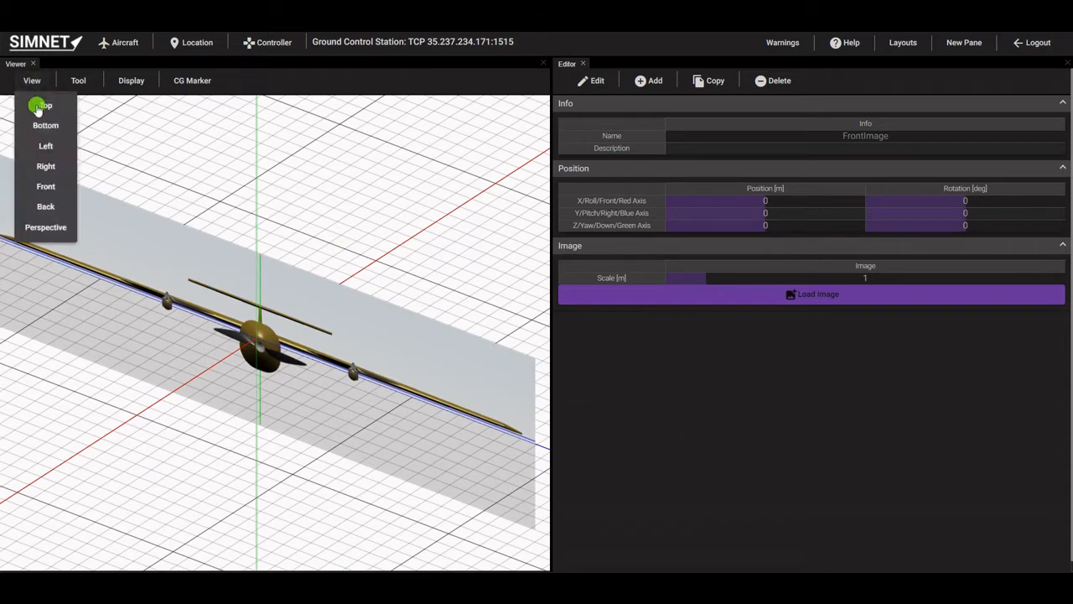
pyautogui.click(45, 186)
pyautogui.scroll(8, 287, 382)
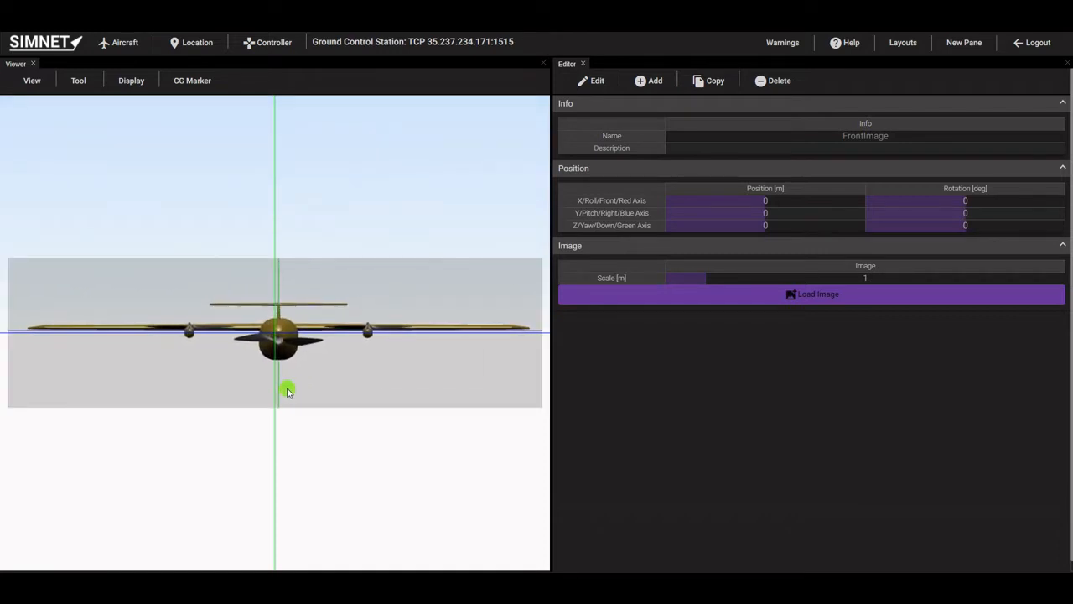
# Measure the wingspan on the front image from tip to tip, and set the image scale to 0.684 m.
pyautogui.click(76, 80)
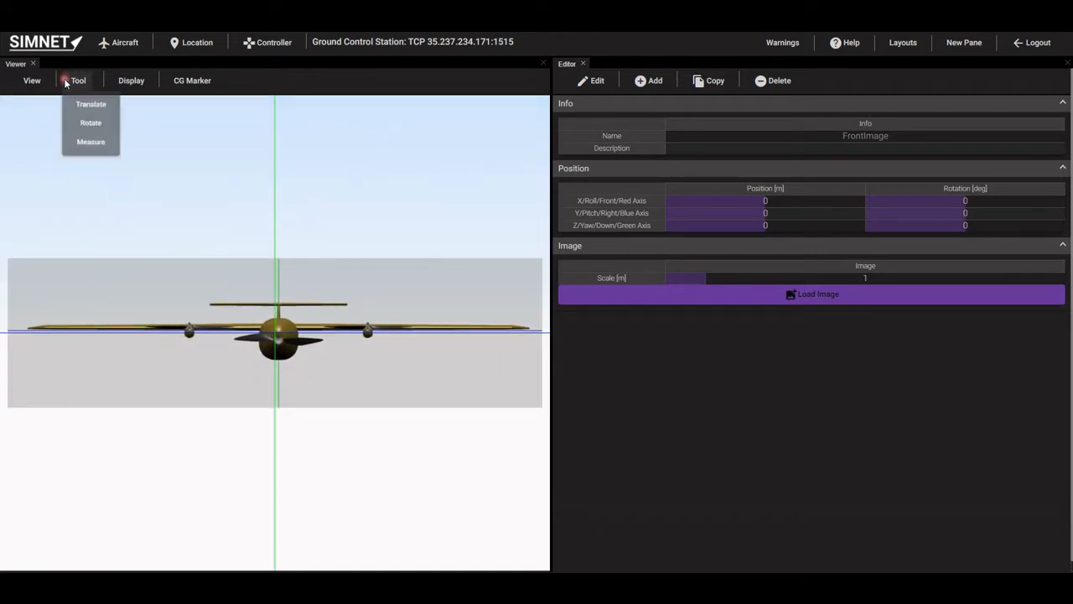
pyautogui.click(83, 147)
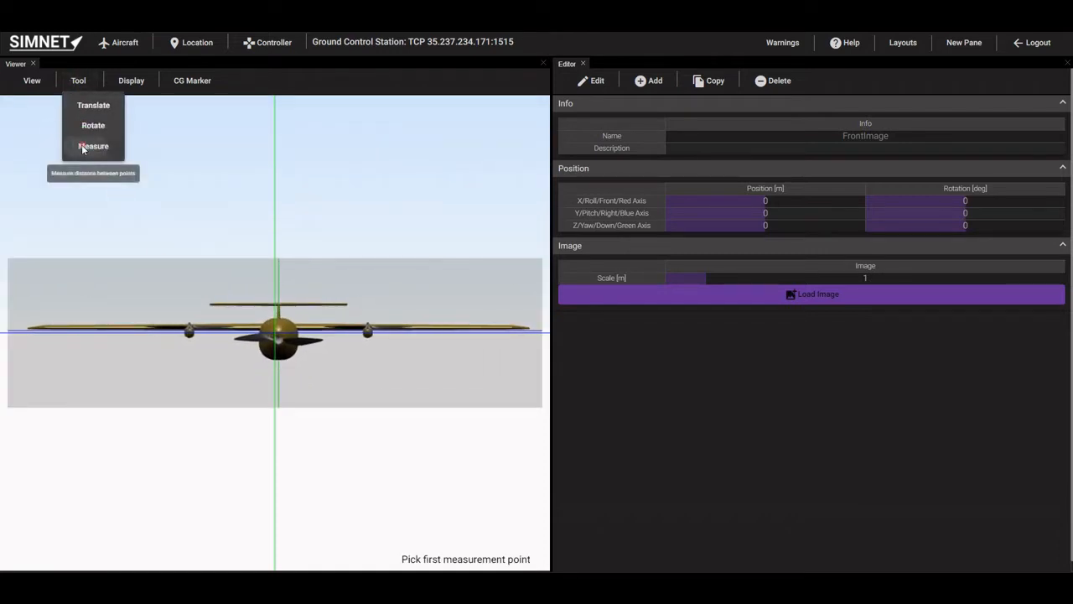
pyautogui.click(28, 329)
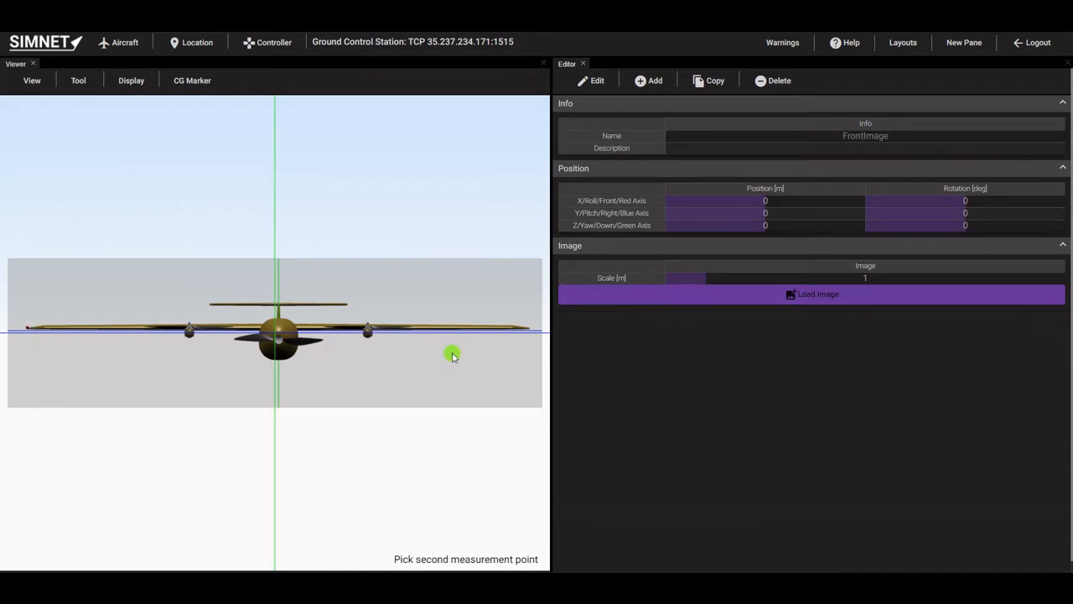
pyautogui.click(530, 331)
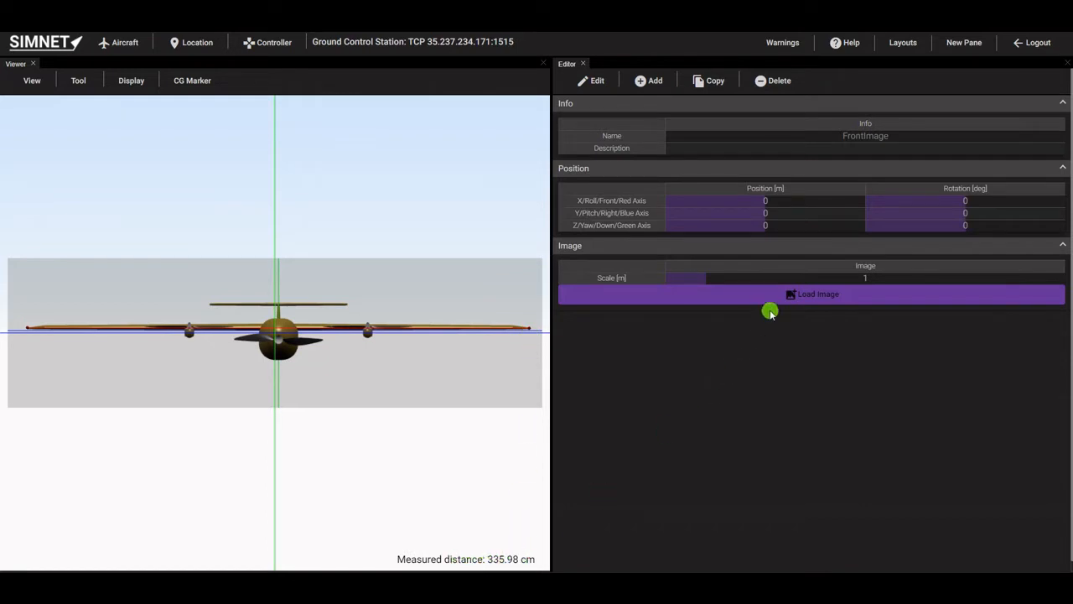
pyautogui.click(796, 277)
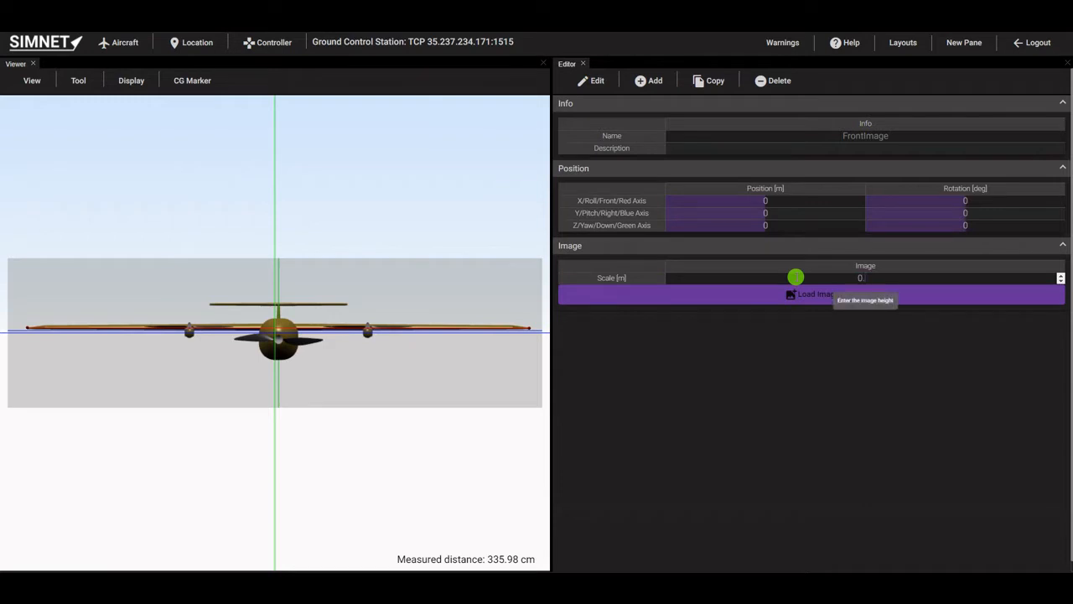
pyautogui.press('Return')
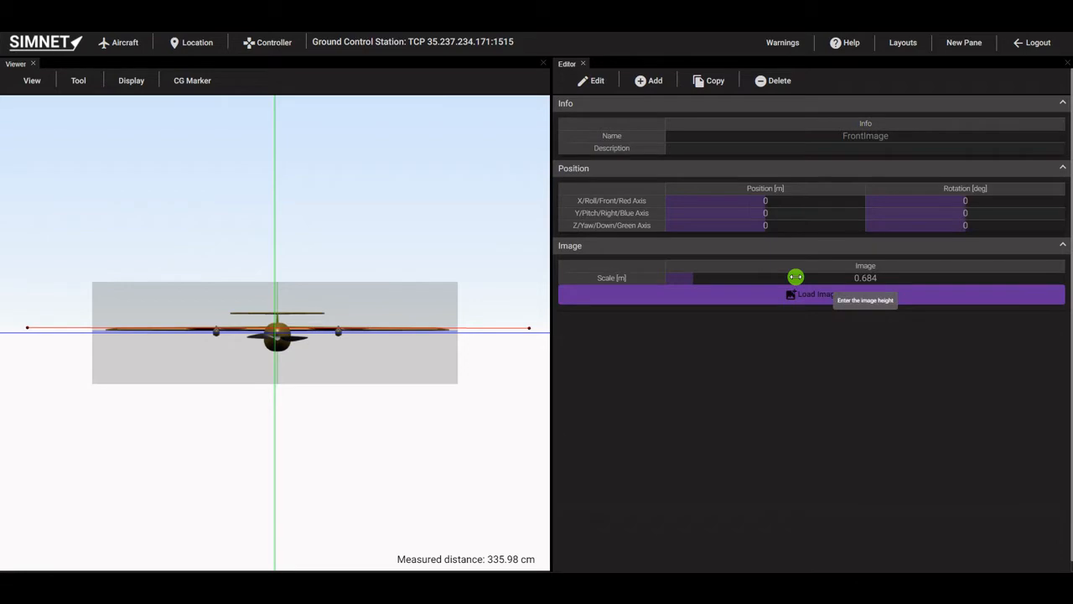
# Translate FrontImage backward along the red X axis to about -2.011 m.
pyautogui.click(78, 80)
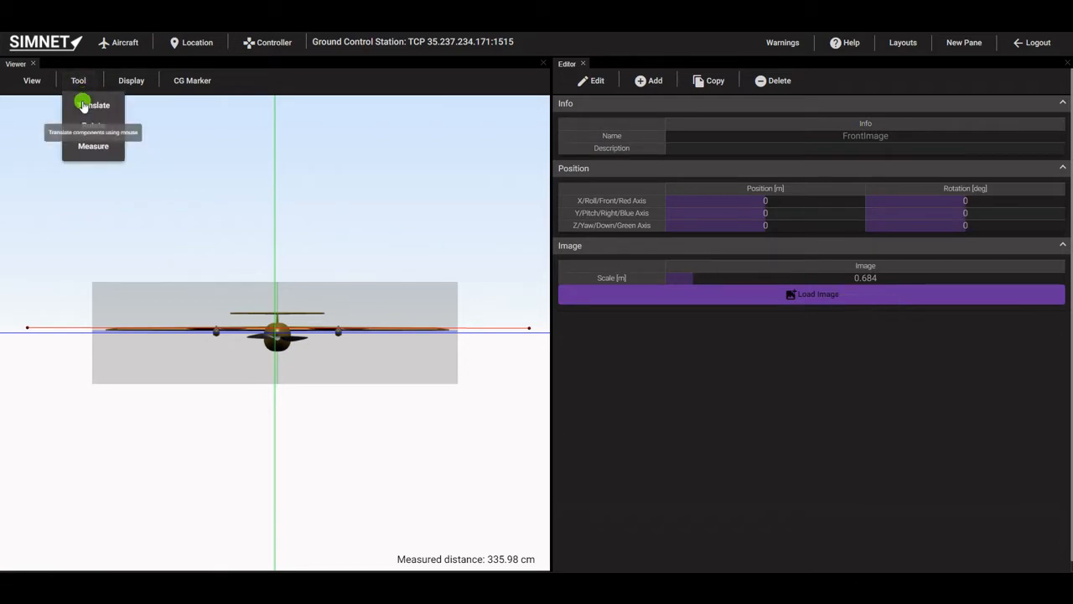
pyautogui.click(82, 105)
pyautogui.moveTo(347, 229); pyautogui.dragTo(290, 247)
pyautogui.click(293, 341)
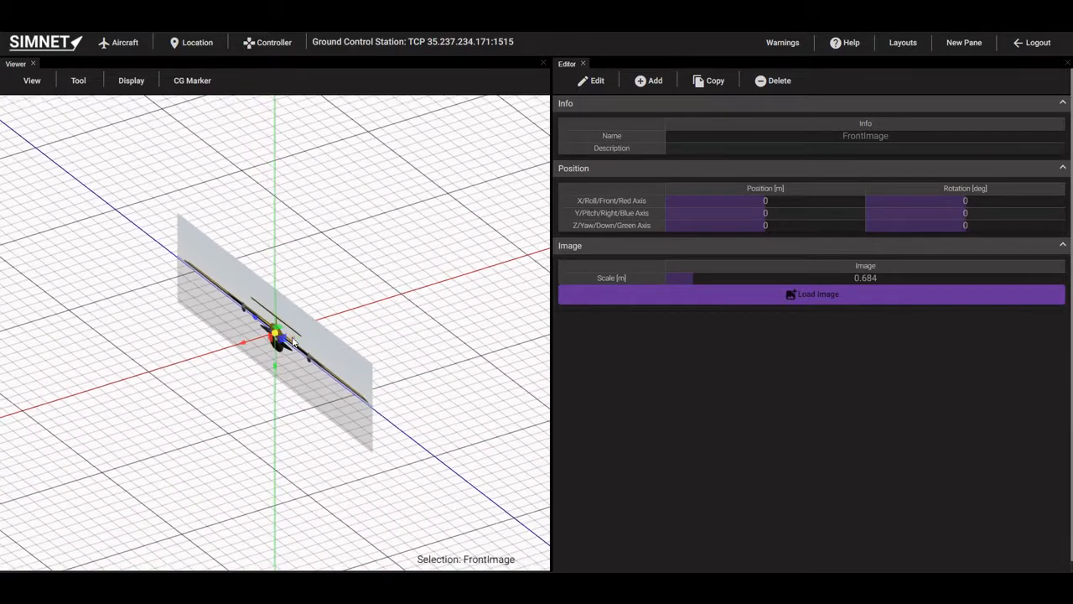
pyautogui.moveTo(244, 348); pyautogui.dragTo(486, 269)
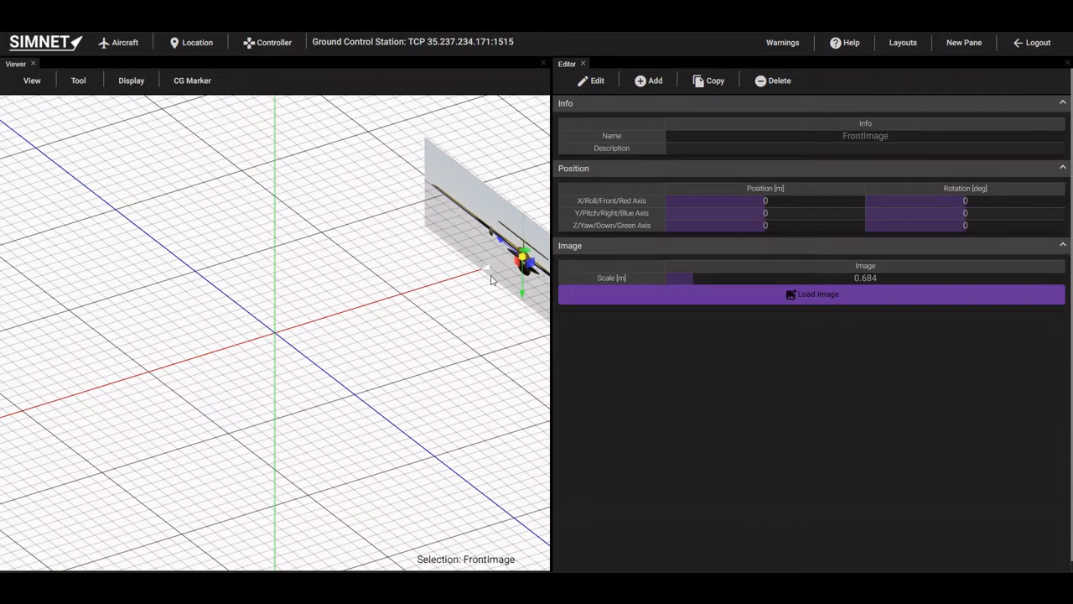
pyautogui.click(333, 328)
pyautogui.scroll(-4, 333, 329)
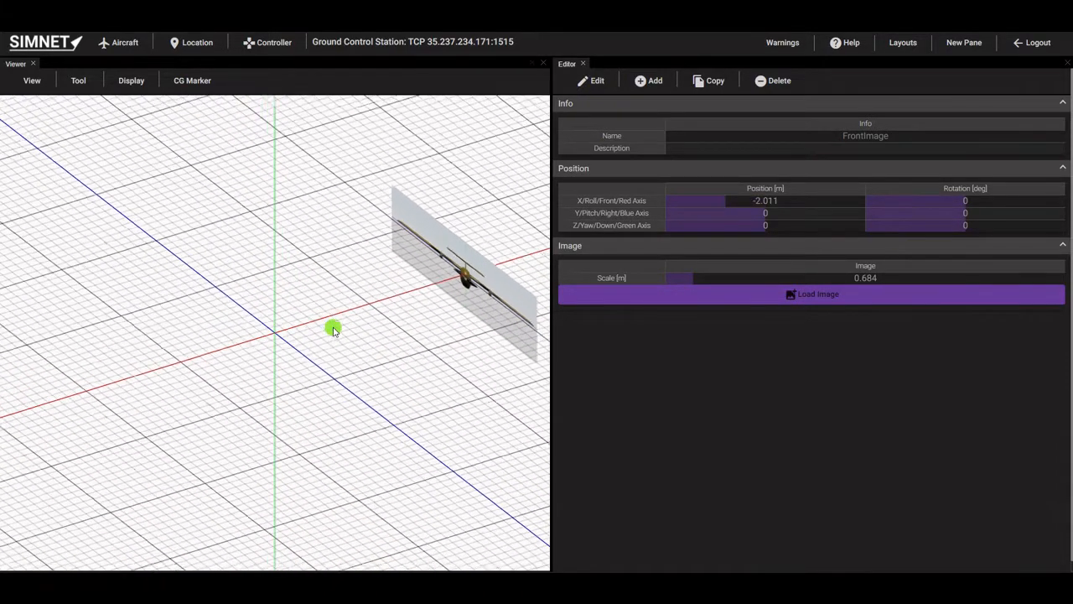
# Add another reference image to the aircraft and name it SideImage.
pyautogui.click(648, 80)
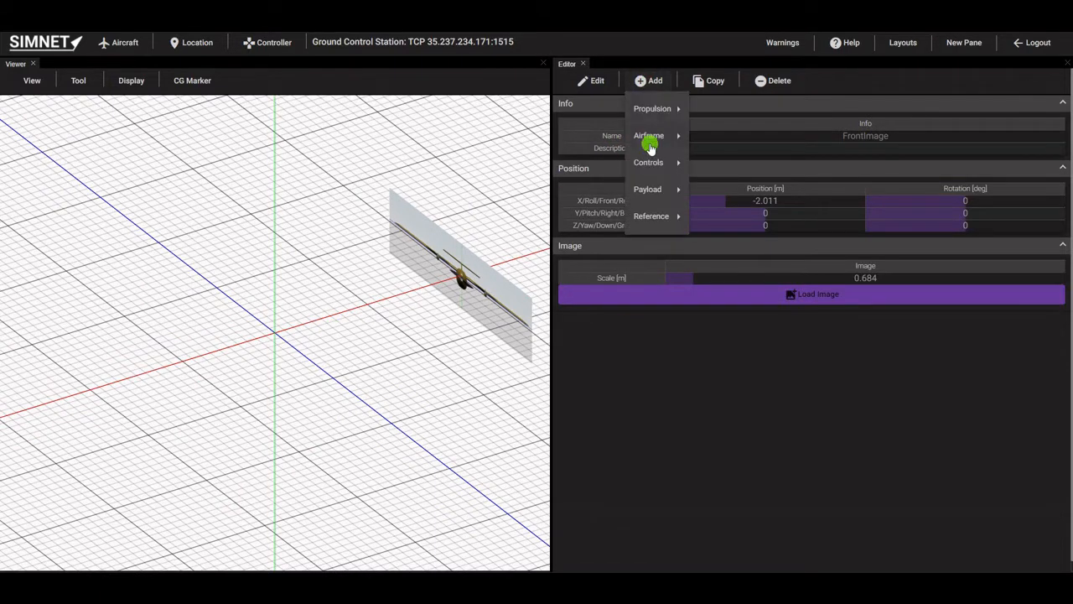
pyautogui.moveTo(678, 215)
pyautogui.click(724, 216)
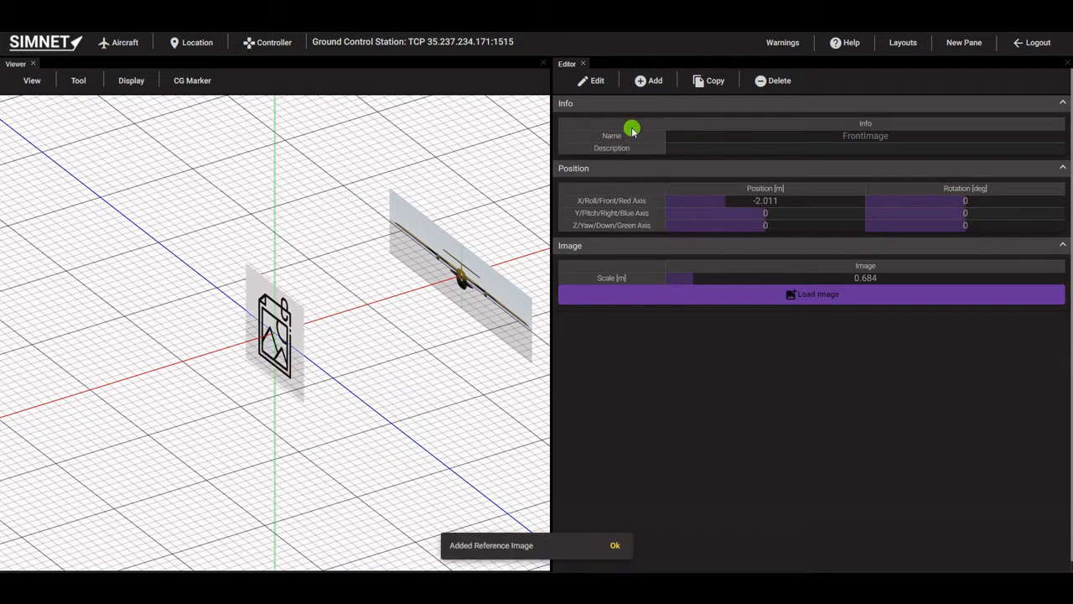
pyautogui.click(592, 82)
pyautogui.moveTo(610, 243)
pyautogui.moveTo(671, 243)
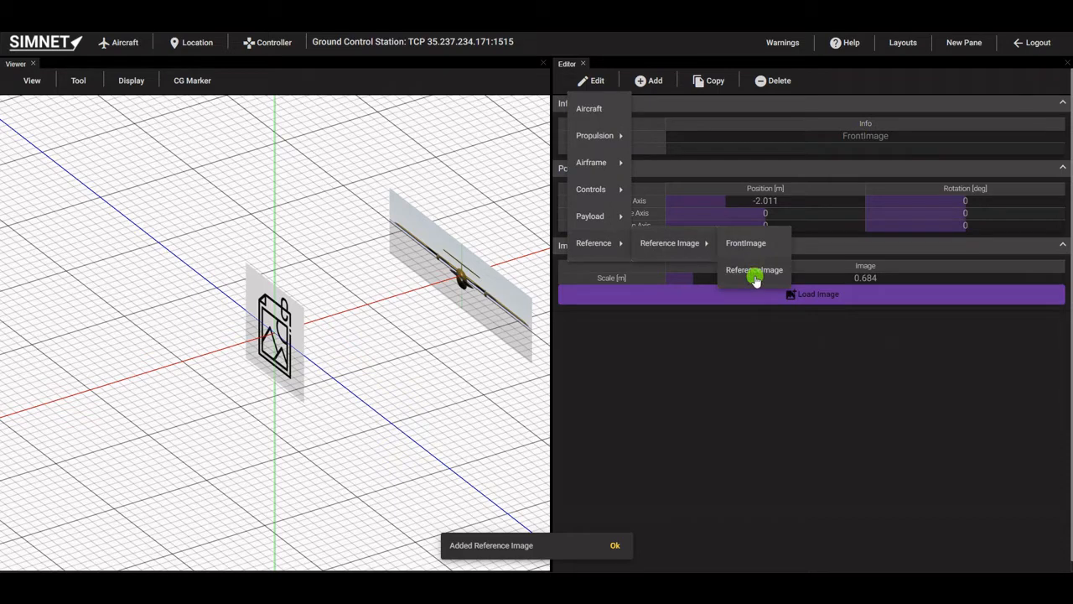
pyautogui.click(755, 270)
pyautogui.doubleClick(852, 139)
pyautogui.write('Side')
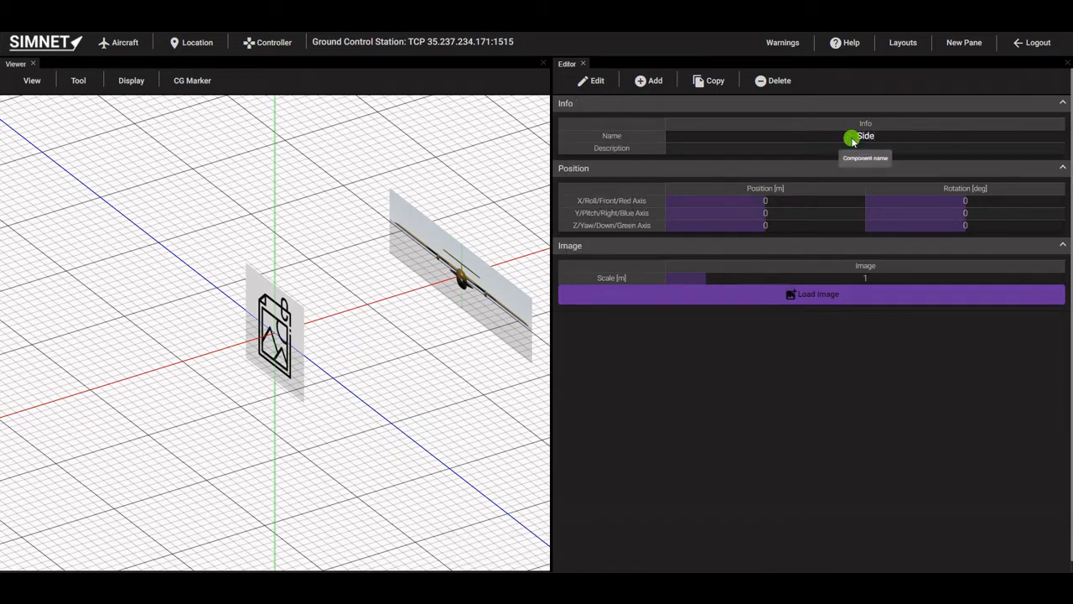
pyautogui.write('Image')
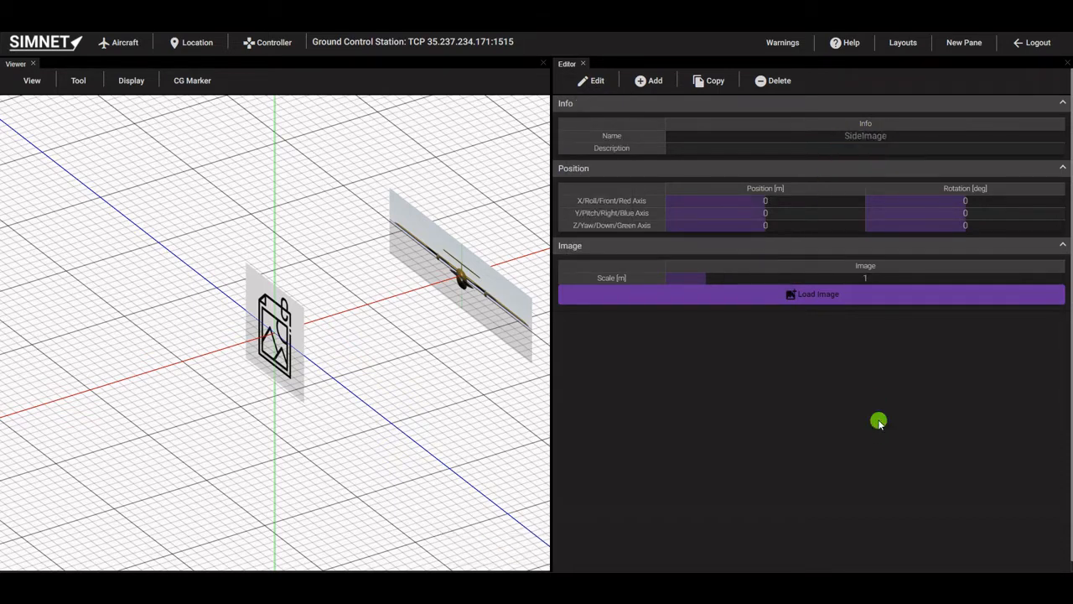
# Load side.PNG into SideImage and set its Z-axis rotation to -90 degrees.
pyautogui.click(903, 294)
pyautogui.doubleClick(406, 239)
pyautogui.click(908, 225)
pyautogui.write('-90')
pyautogui.press('Return')
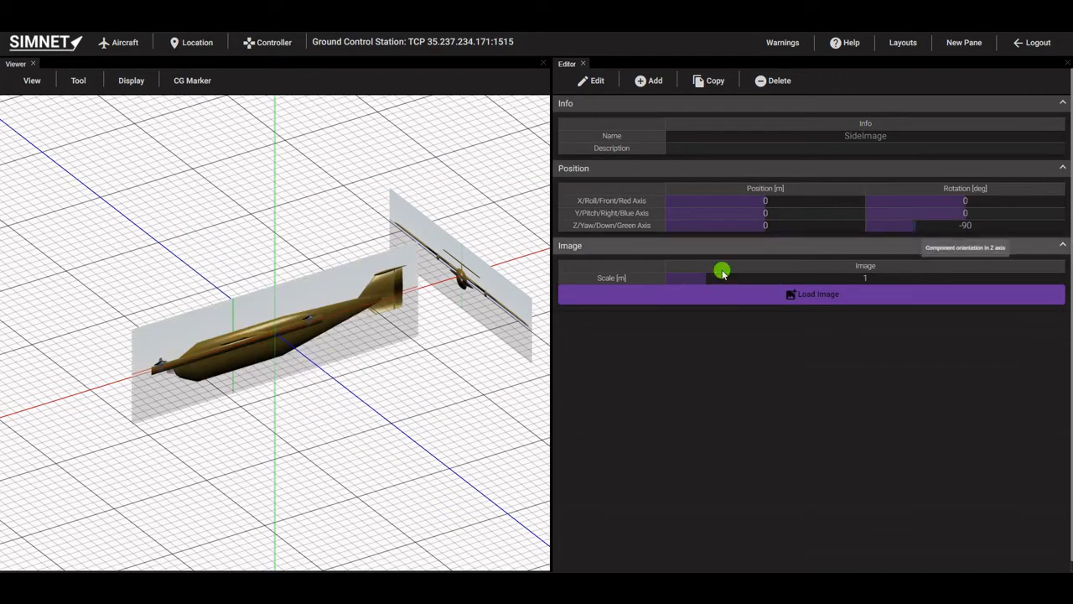
# Translate SideImage along the blue Y axis to about 2.735 m and show the right view.
pyautogui.click(265, 332)
pyautogui.moveTo(265, 332); pyautogui.dragTo(109, 209)
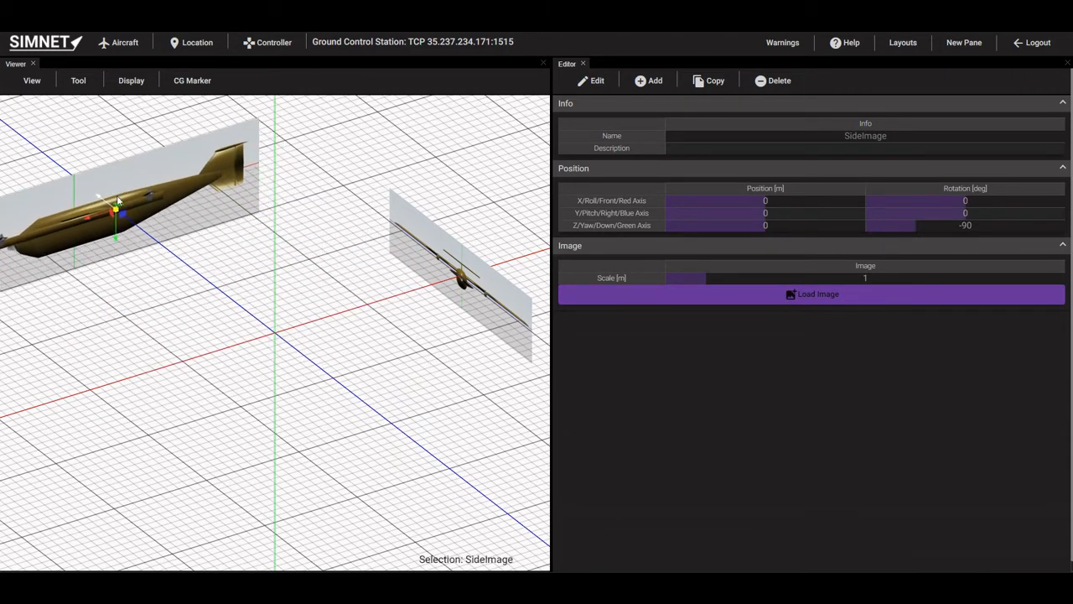
pyautogui.click(31, 84)
pyautogui.click(44, 162)
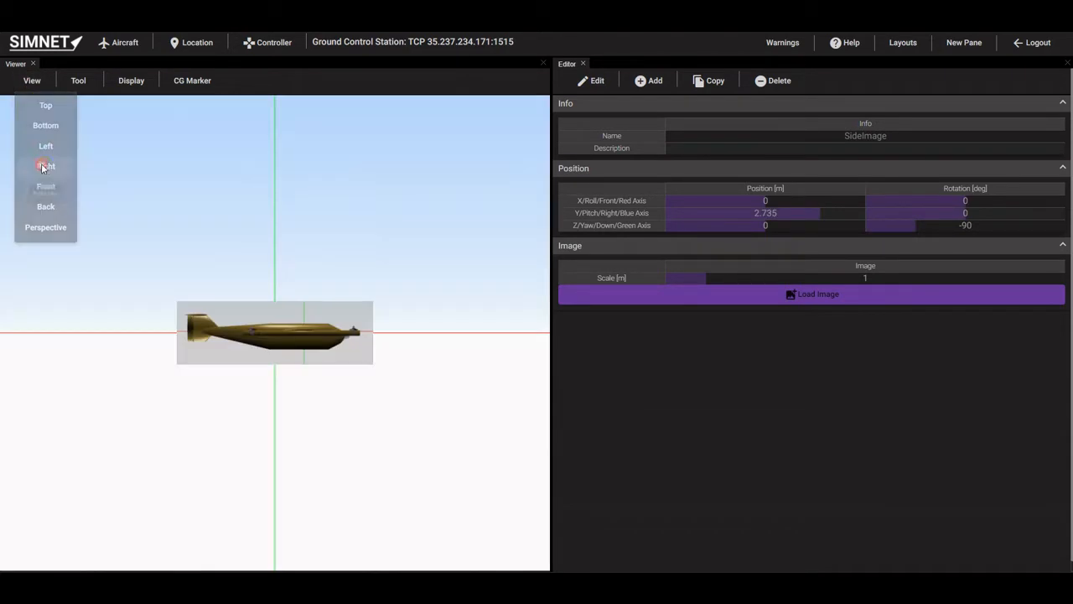
# Measure the fuselage length on the side image from the nose to the tail end.
pyautogui.click(197, 328)
pyautogui.scroll(3, 207, 339)
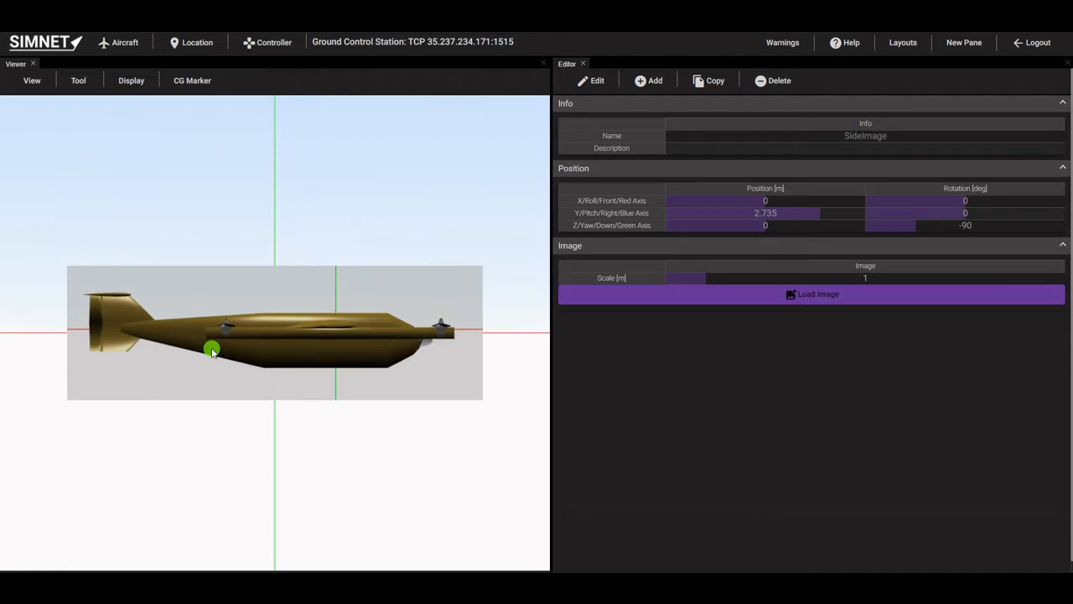
pyautogui.click(81, 84)
pyautogui.click(87, 151)
pyautogui.click(449, 351)
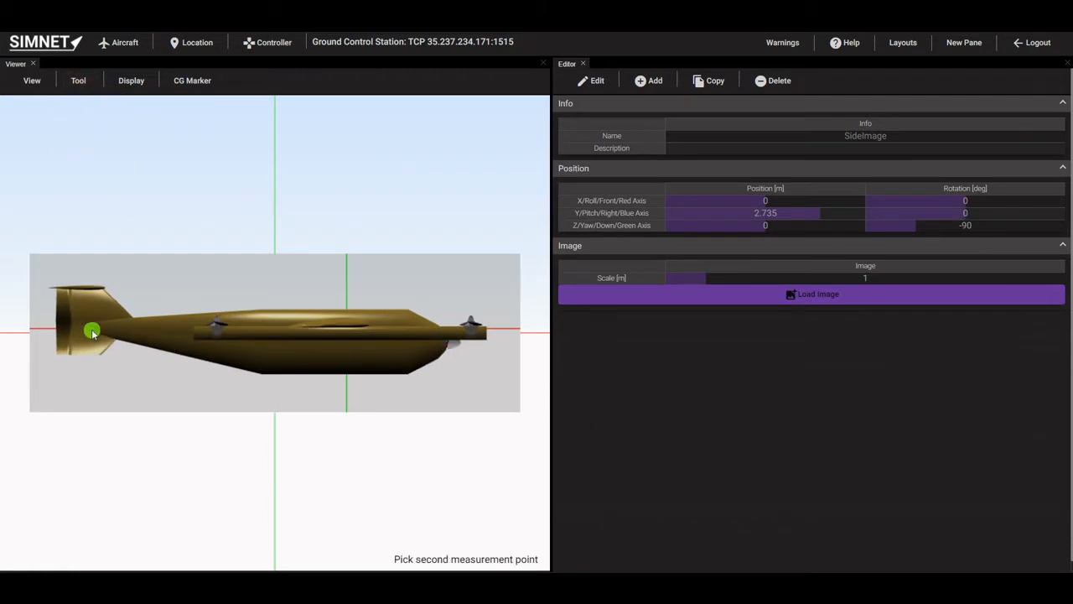
pyautogui.click(93, 331)
pyautogui.click(451, 336)
pyautogui.click(449, 335)
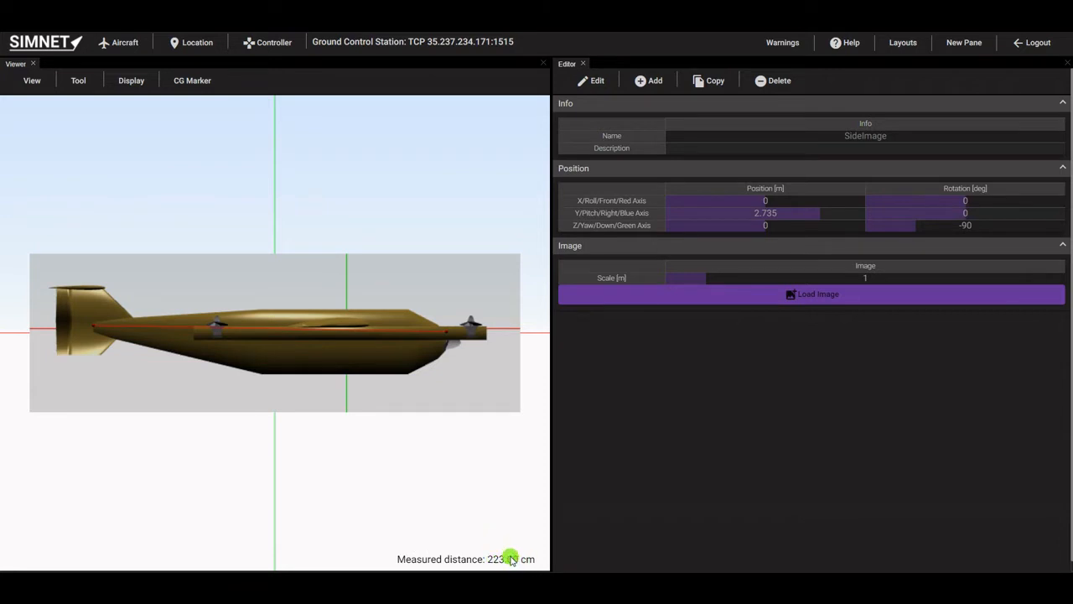
# Set the scale of SideImage to 0.467 m.
pyautogui.click(867, 277)
pyautogui.write('0.467')
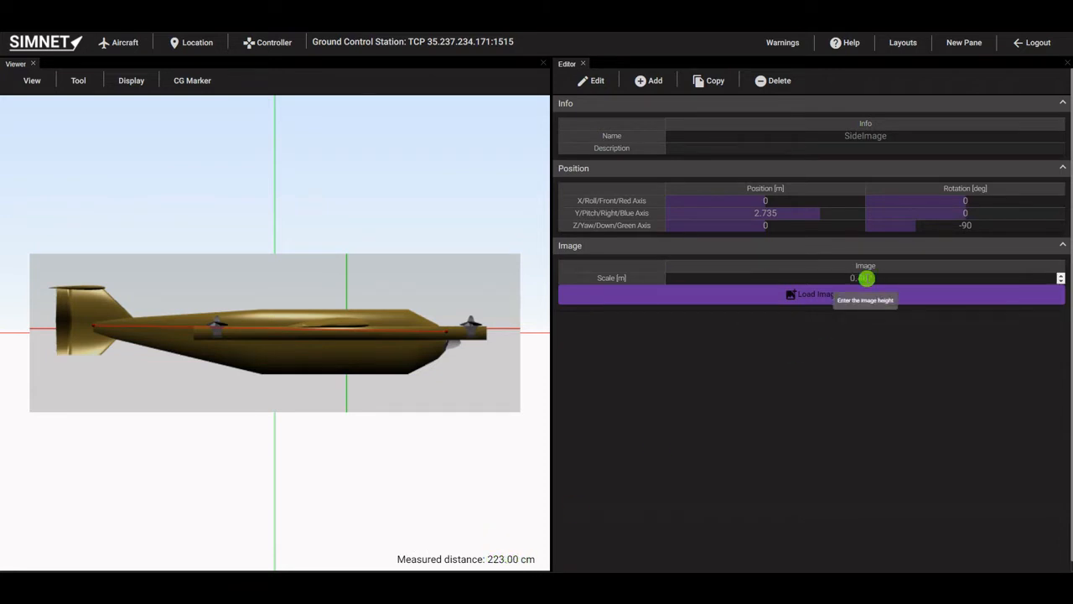
pyautogui.press('Return')
# Activate the Translate tool and add a third reference image to the aircraft.
pyautogui.click(89, 83)
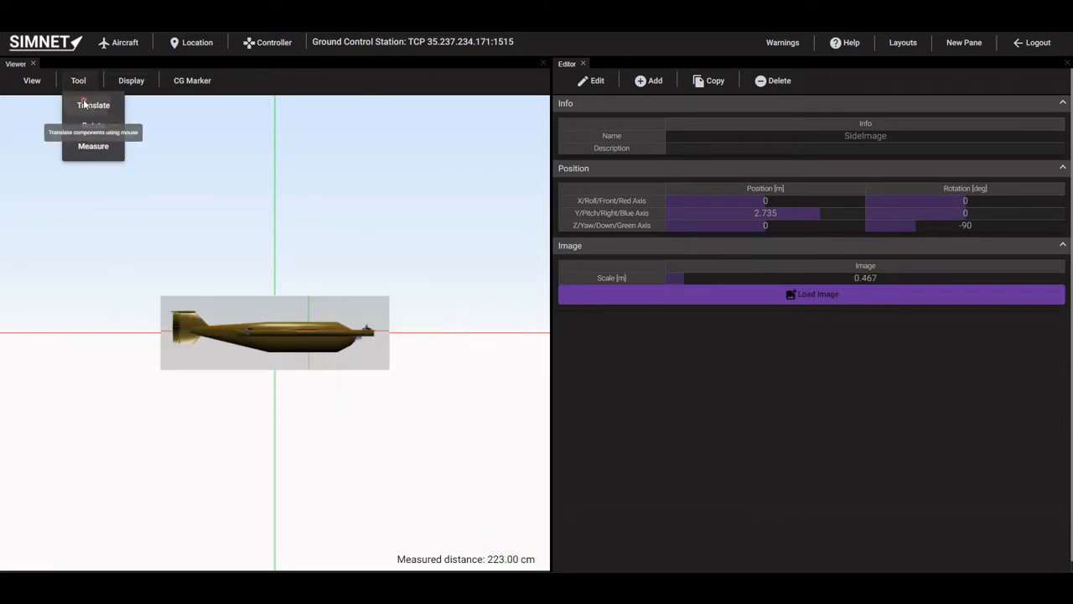
pyautogui.click(84, 105)
pyautogui.moveTo(448, 260); pyautogui.dragTo(426, 284, button='right')
pyautogui.moveTo(426, 285); pyautogui.dragTo(293, 298)
pyautogui.scroll(-5, 293, 299)
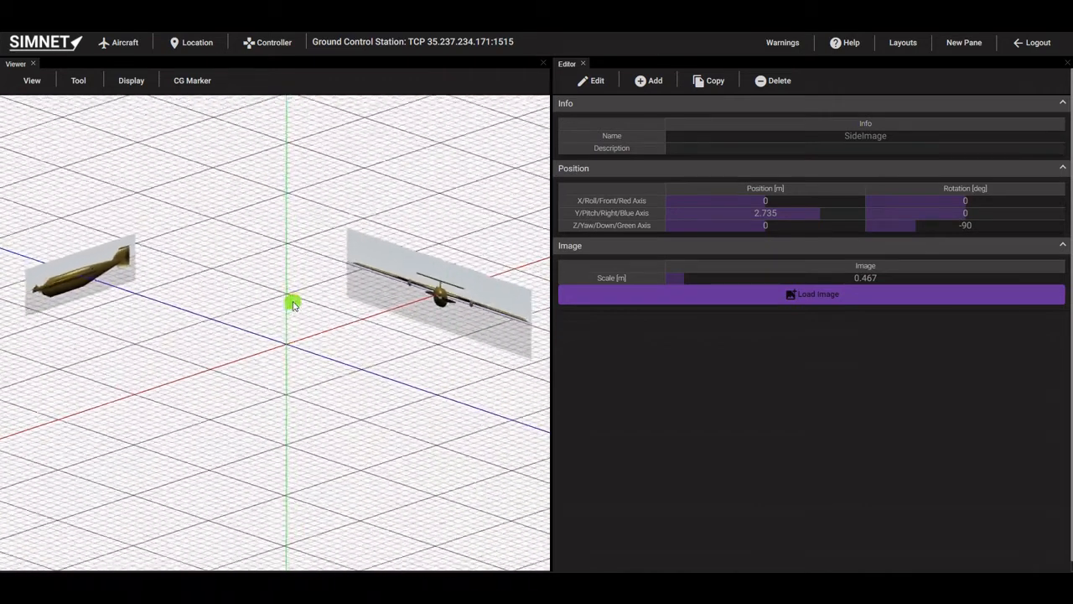
pyautogui.click(648, 81)
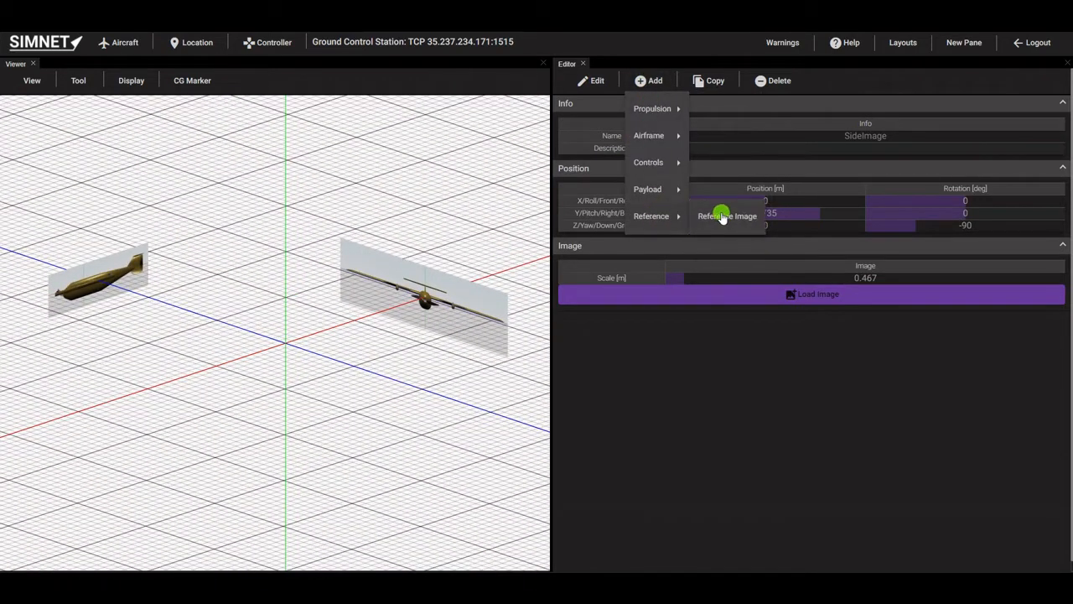
pyautogui.click(719, 216)
# Open the newly added reference image for editing and rename it TopImage.
pyautogui.click(591, 86)
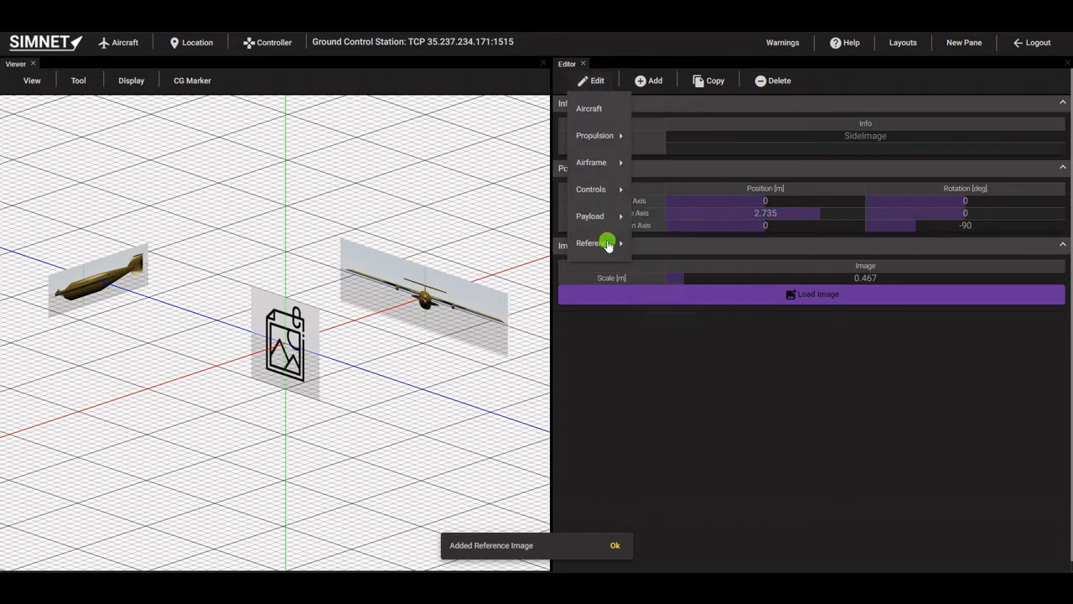
pyautogui.click(609, 240)
pyautogui.click(752, 249)
pyautogui.click(755, 305)
pyautogui.click(842, 136)
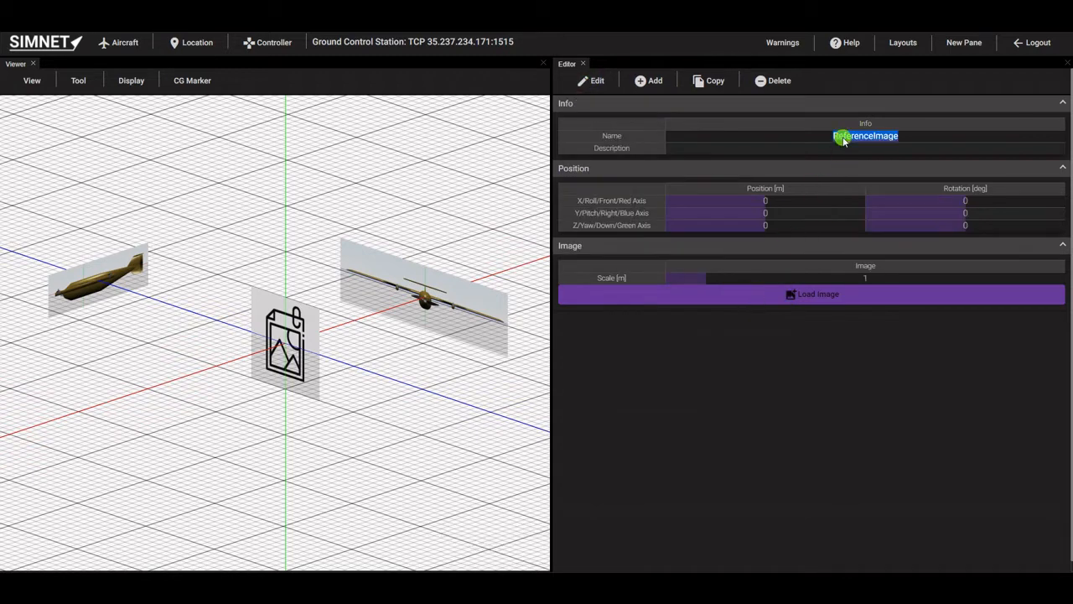
pyautogui.write('Top')
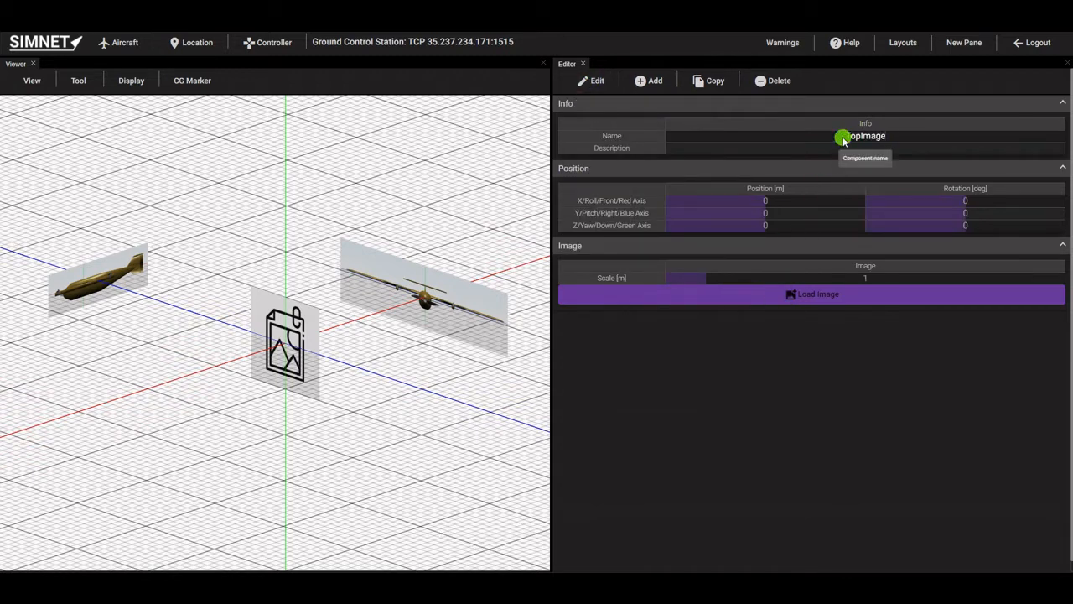
pyautogui.click(927, 374)
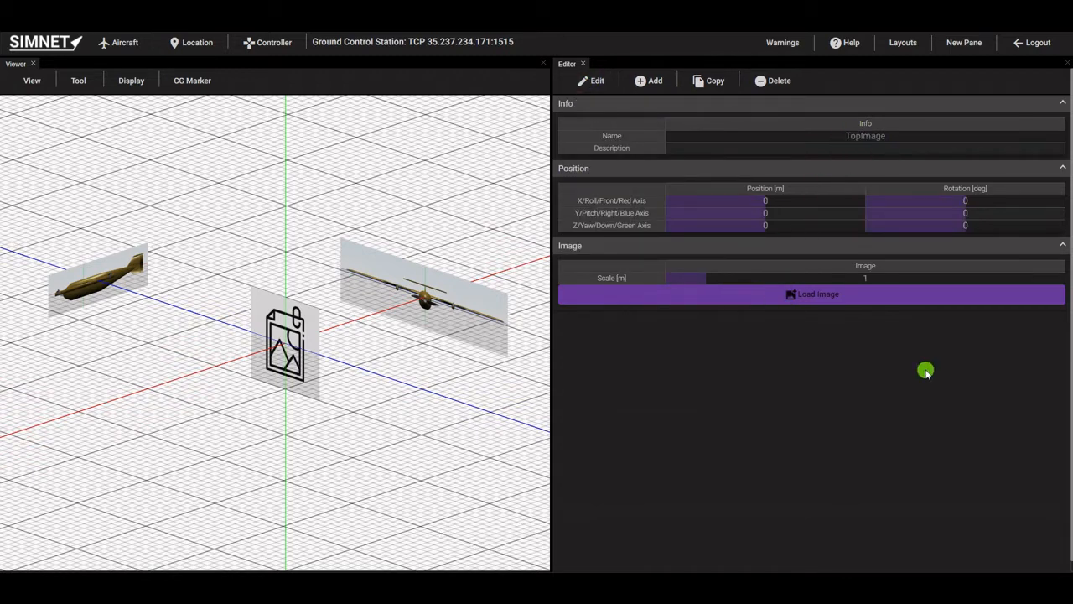
# Set the Y-axis rotation of TopImage to -90 degrees and load top.PNG into it.
pyautogui.click(947, 213)
pyautogui.write('-90')
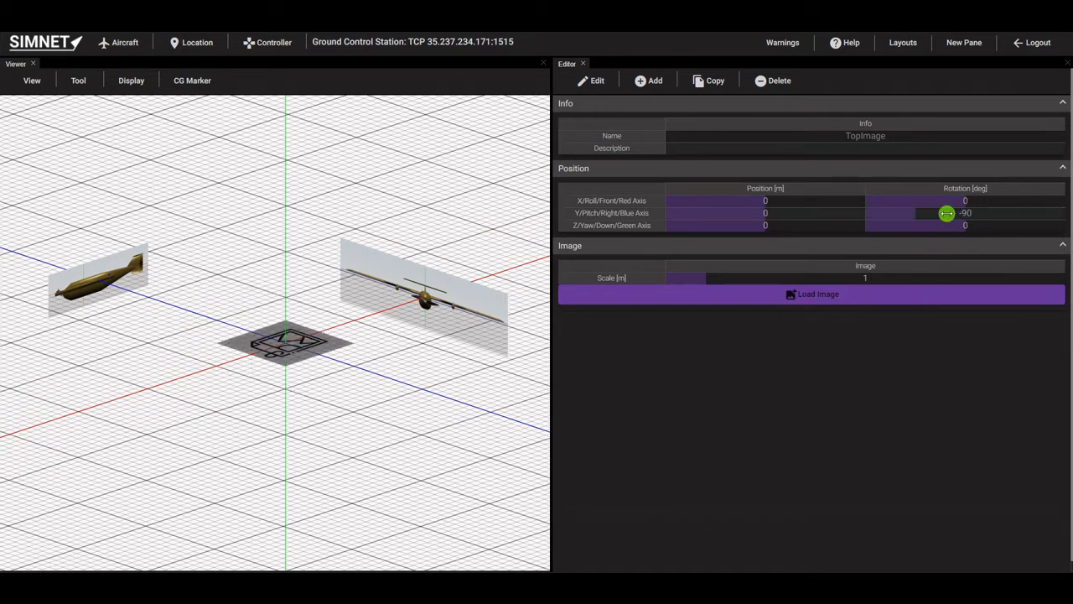
pyautogui.click(867, 299)
pyautogui.doubleClick(473, 234)
# Translate TopImage down along the green Z axis to about 1.526 m and show the top view.
pyautogui.moveTo(425, 333); pyautogui.dragTo(411, 378)
pyautogui.moveTo(286, 357); pyautogui.dragTo(281, 485)
pyautogui.click(32, 81)
pyautogui.click(38, 103)
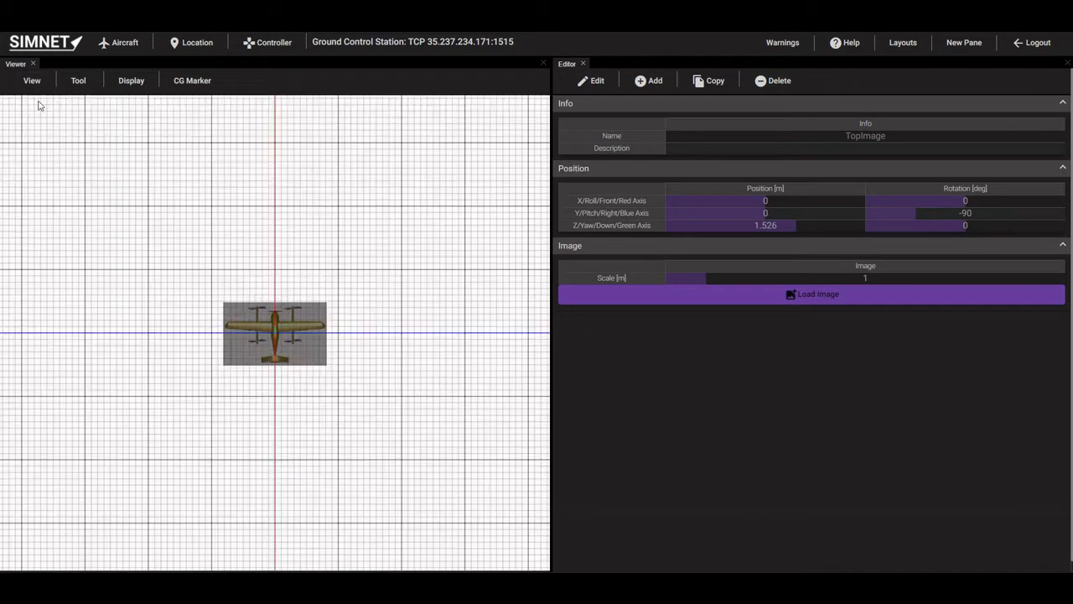
# Measure the aircraft's wingspan in TopImage from wingtip to wingtip.
pyautogui.scroll(5, 259, 331)
pyautogui.scroll(3, 259, 332)
pyautogui.click(78, 80)
pyautogui.click(86, 146)
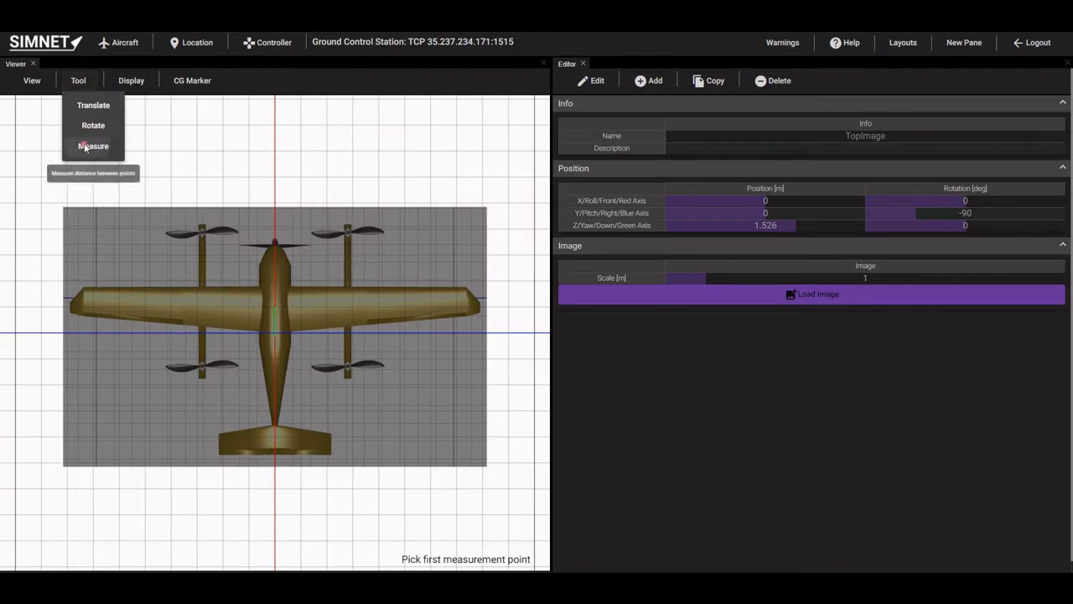
pyautogui.click(69, 306)
pyautogui.click(479, 307)
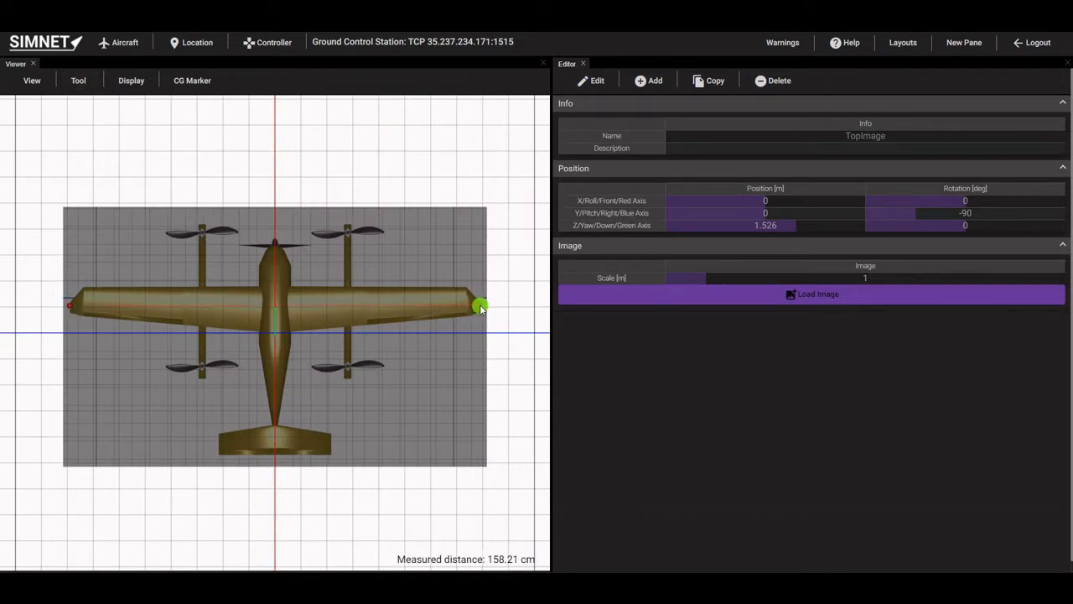
# Set the image scale of TopImage to 1.449 m.
pyautogui.click(867, 277)
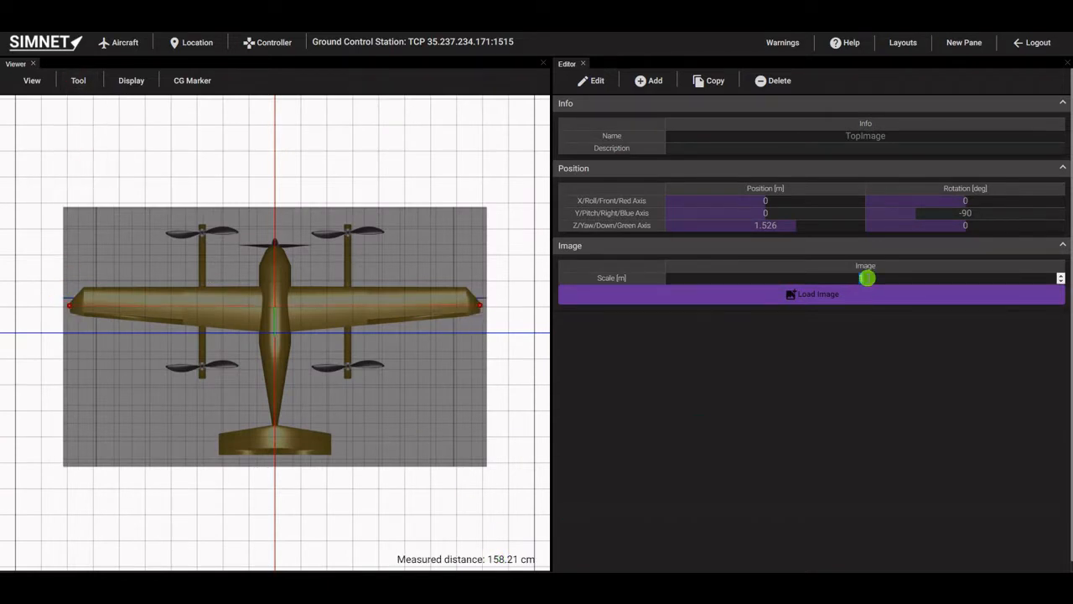
pyautogui.write('.449')
pyautogui.press('Return')
pyautogui.scroll(-8, 361, 287)
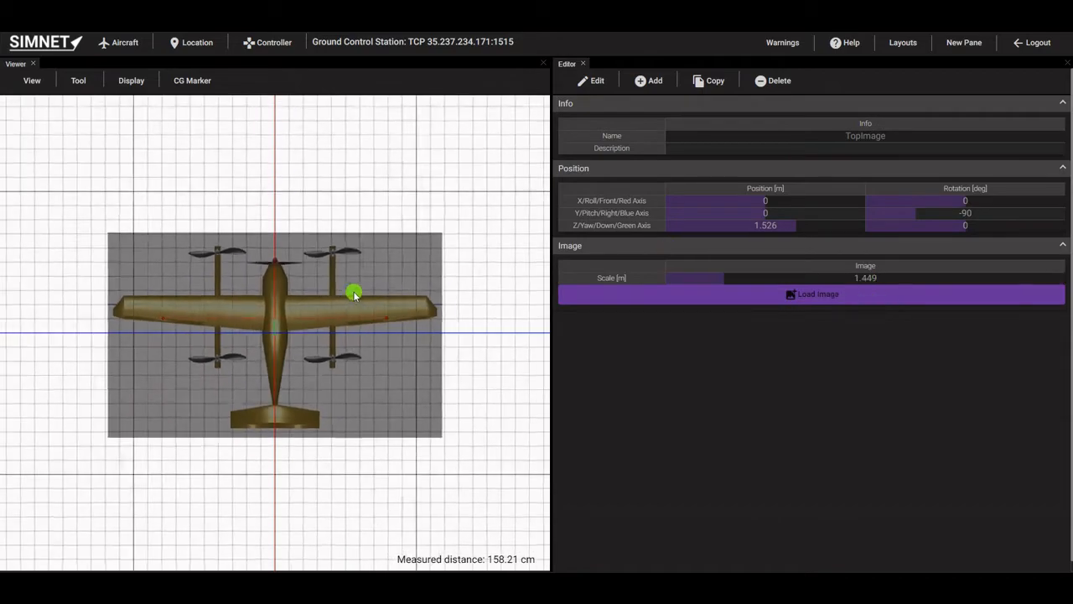
# Leave the Measure tool and save the aircraft as a new file.
pyautogui.click(74, 87)
pyautogui.click(86, 125)
pyautogui.moveTo(419, 363); pyautogui.dragTo(194, 302)
pyautogui.click(114, 46)
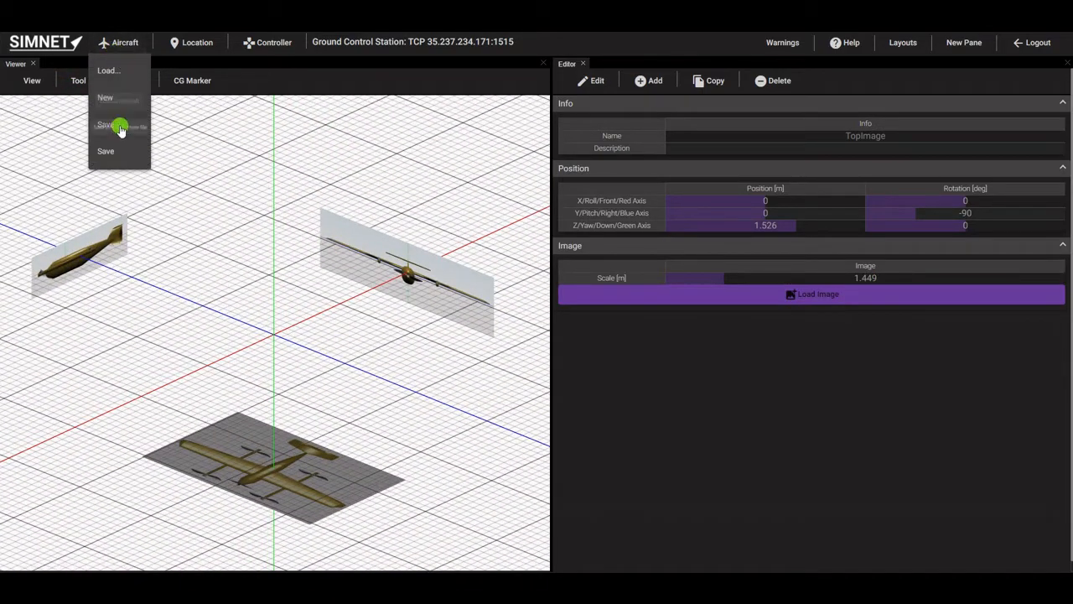
pyautogui.click(120, 126)
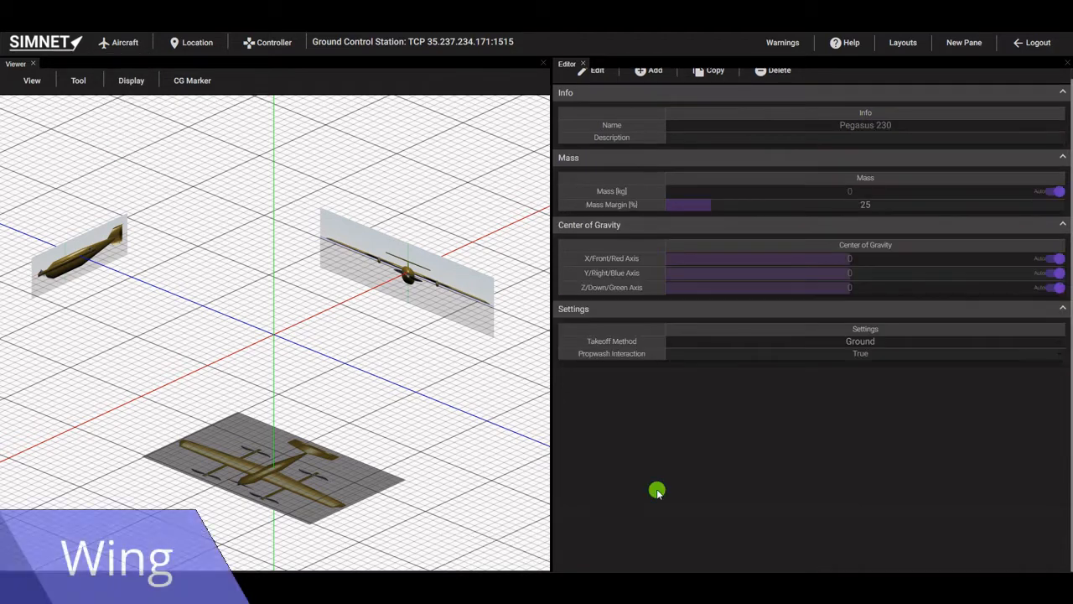
# Switch to the top view and add a wing to the aircraft's airframe.
pyautogui.click(78, 81)
pyautogui.click(32, 82)
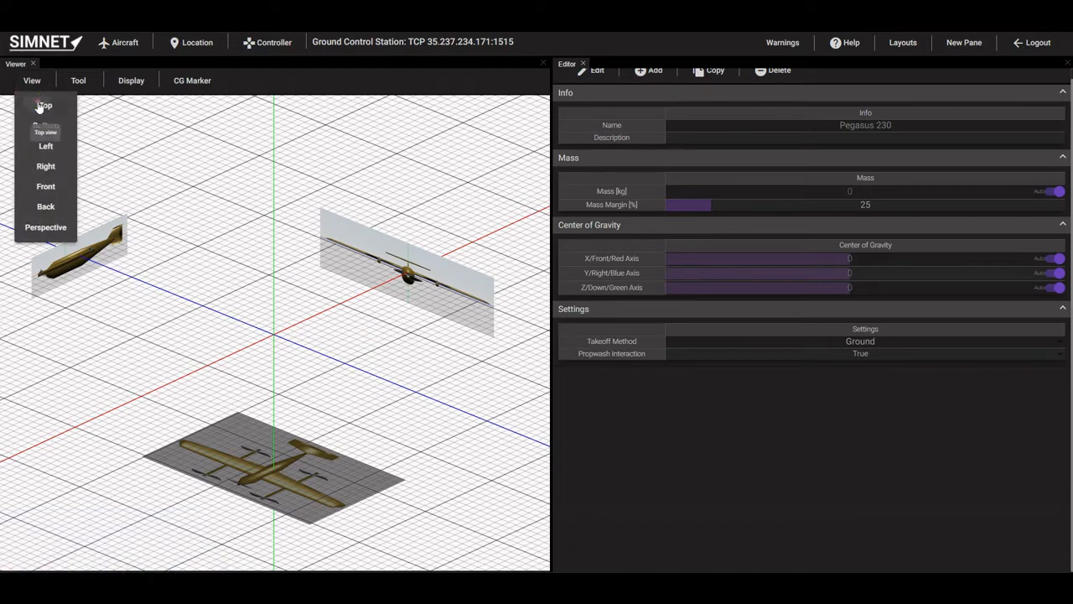
pyautogui.click(40, 104)
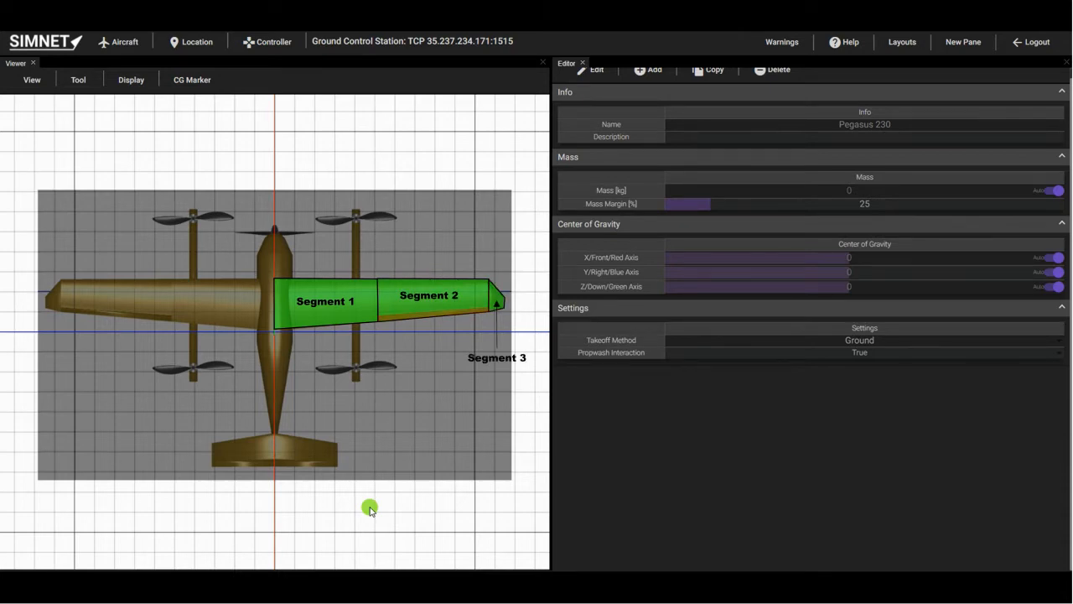
pyautogui.click(651, 80)
pyautogui.moveTo(663, 135)
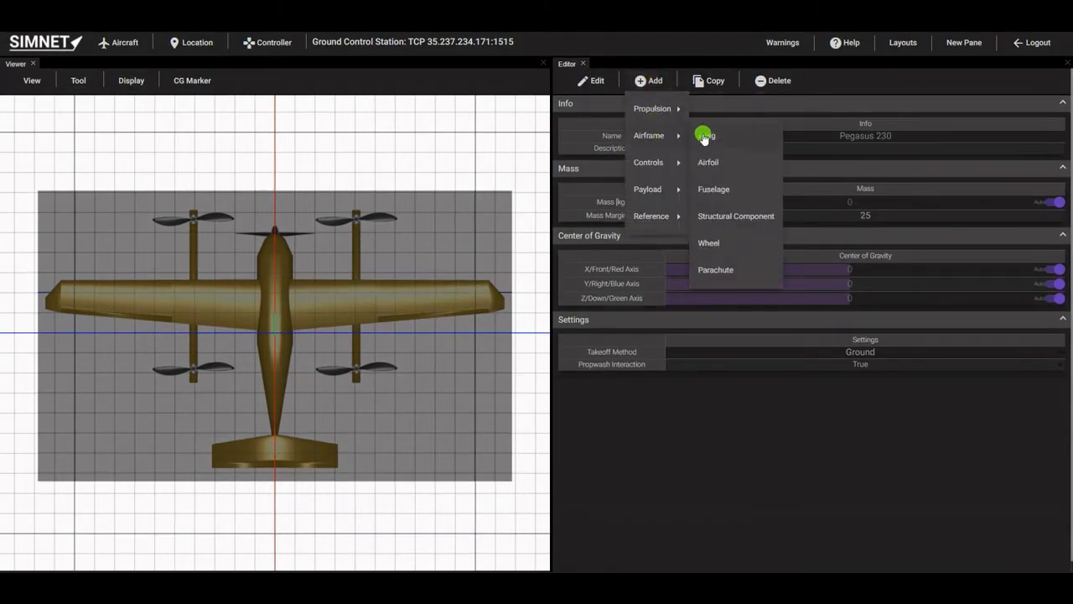
pyautogui.click(705, 136)
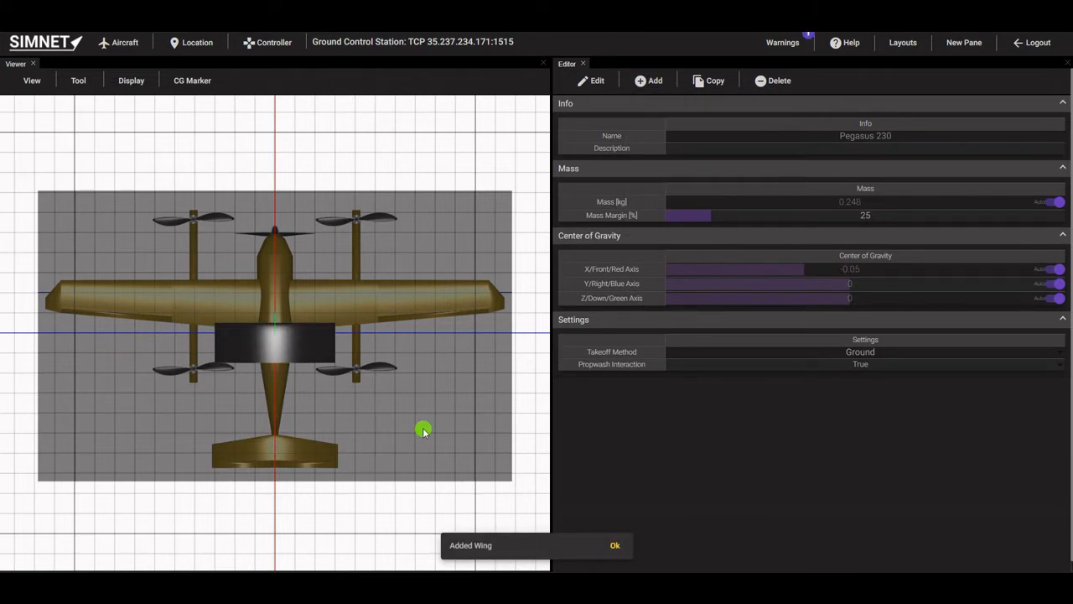
# Translate TopImage backward along the red X axis to line its wing up with the added wing, and set the display to Interior.
pyautogui.moveTo(278, 277); pyautogui.dragTo(279, 311)
pyautogui.click(352, 180)
pyautogui.click(138, 87)
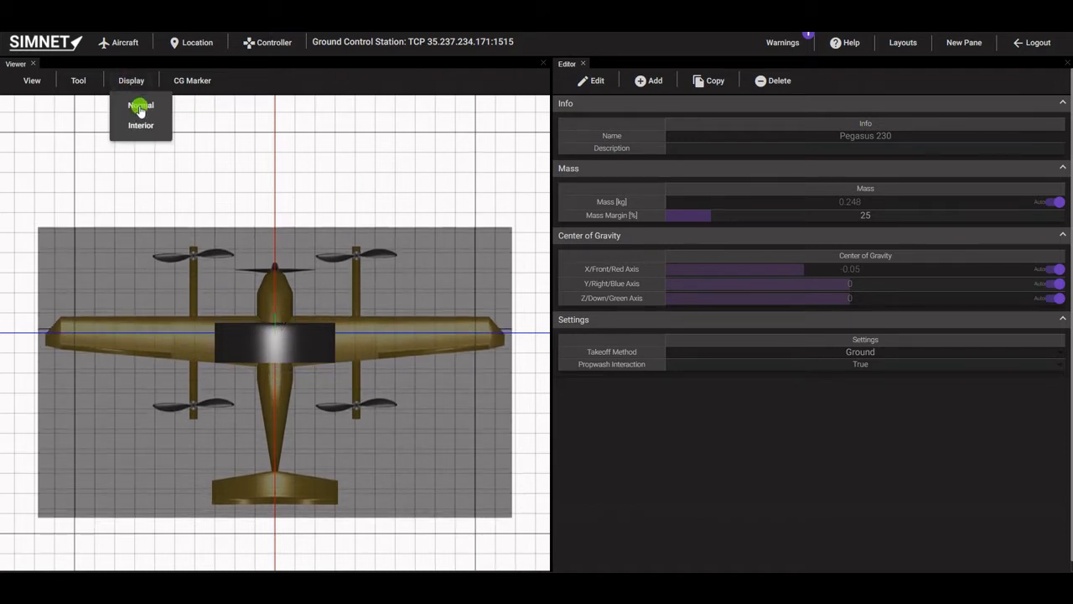
pyautogui.click(139, 125)
# Open the wing for editing and set the Segment 0 chord to 0.262 m.
pyautogui.click(591, 80)
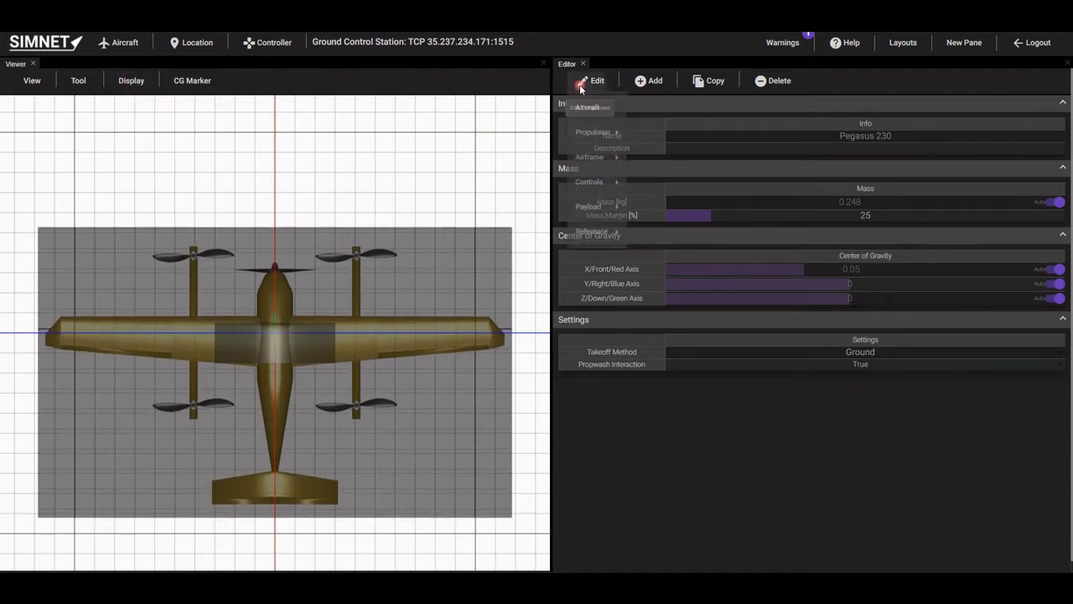
pyautogui.moveTo(594, 163)
pyautogui.moveTo(647, 168)
pyautogui.click(742, 165)
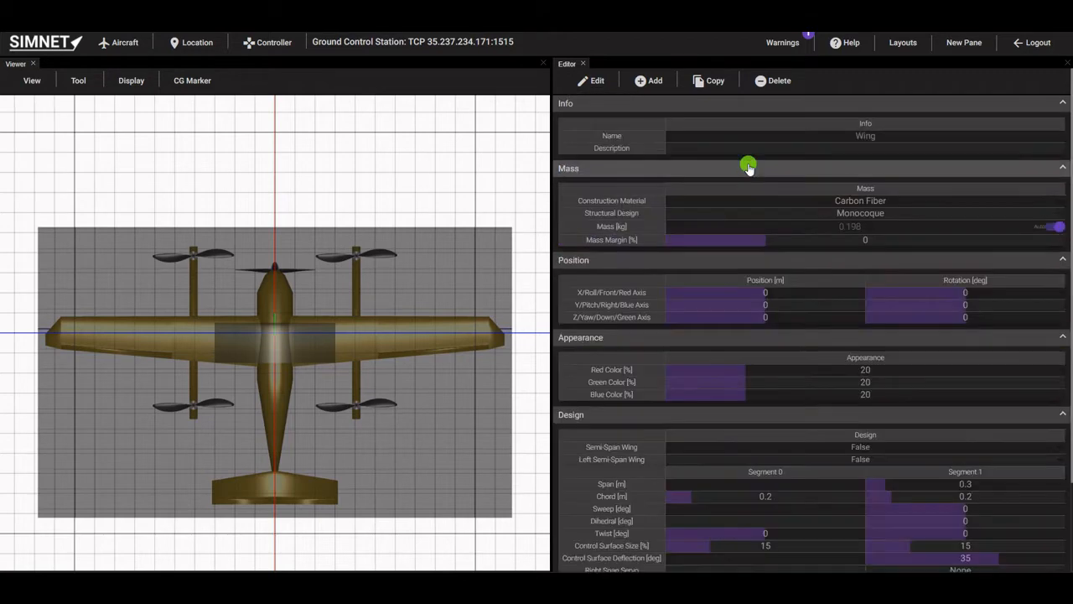
pyautogui.scroll(-2, 746, 382)
pyautogui.moveTo(692, 388); pyautogui.dragTo(693, 389)
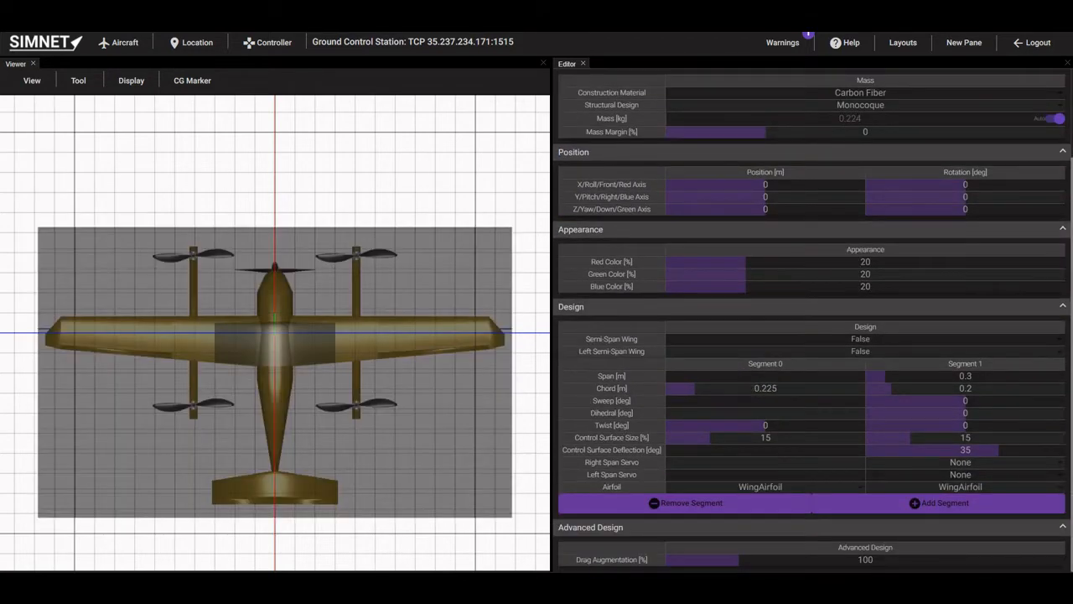
pyautogui.doubleClick(749, 389)
pyautogui.write('0.262')
pyautogui.press('Return')
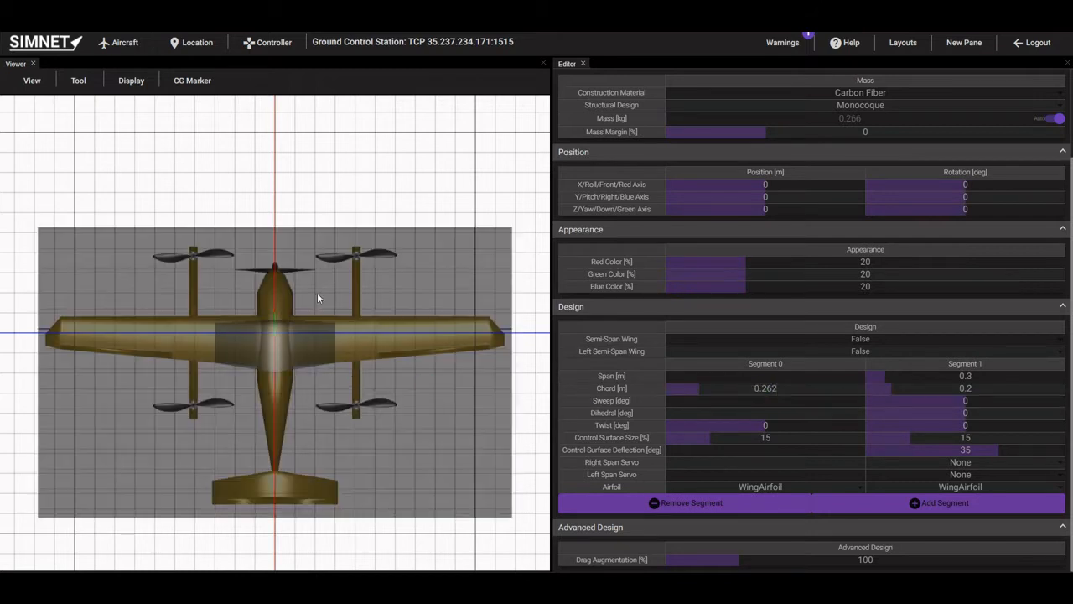
# Set the viewer display to Interior and open the wing for editing.
pyautogui.click(352, 186)
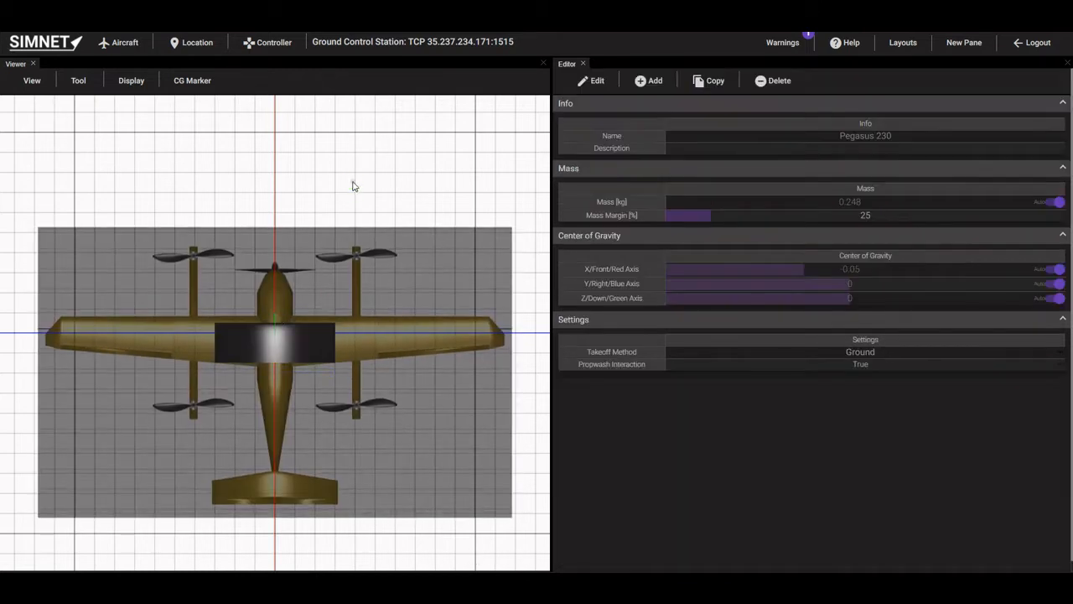
pyautogui.click(133, 81)
pyautogui.click(139, 121)
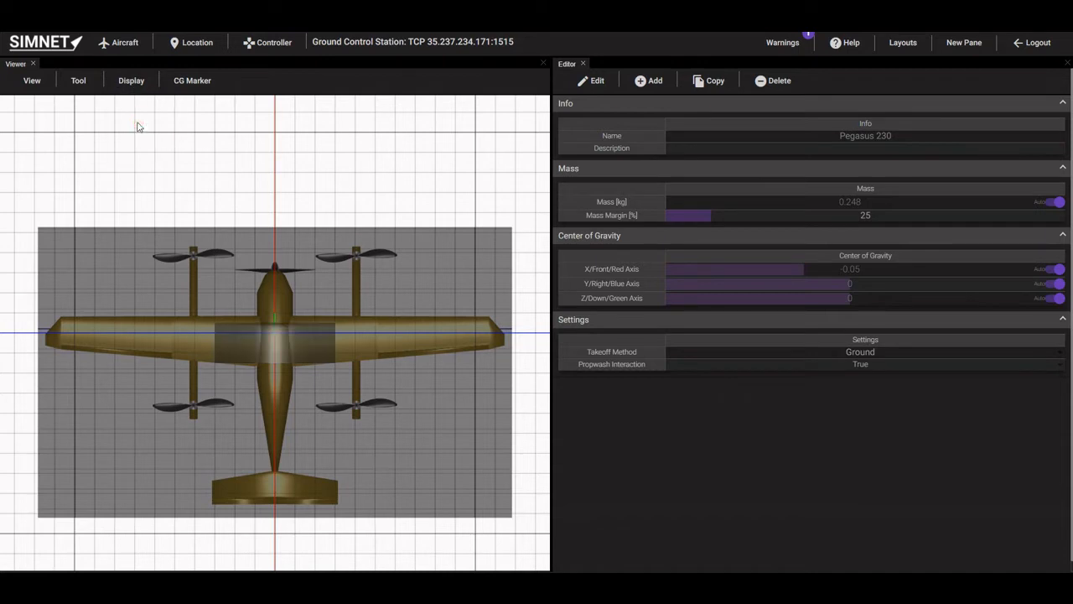
pyautogui.click(591, 80)
pyautogui.moveTo(592, 162)
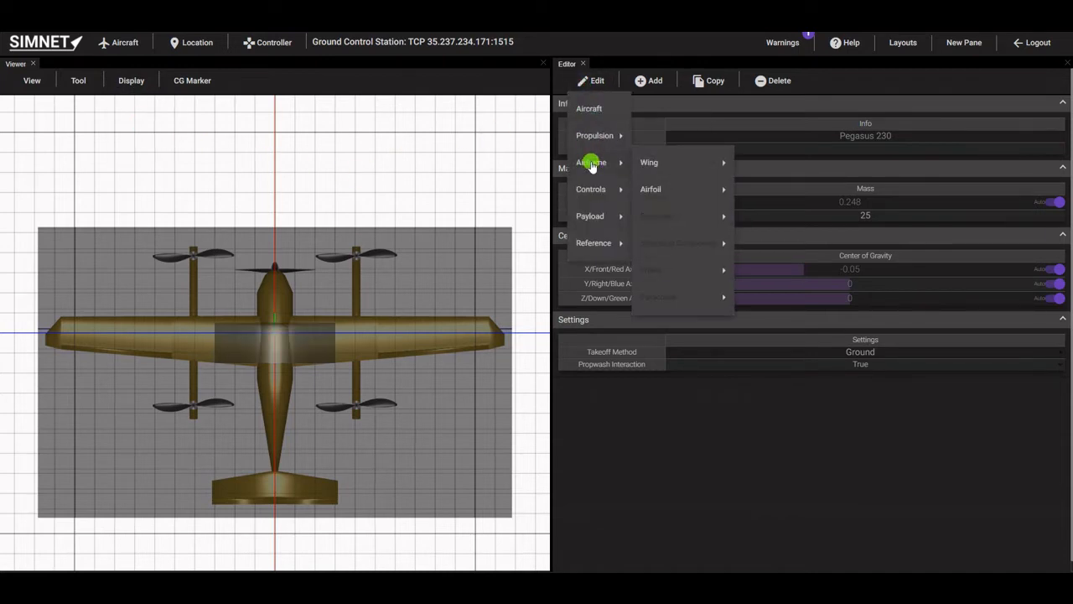
pyautogui.moveTo(647, 166)
pyautogui.click(751, 165)
# Set the wing's Segment 0 chord to 0.262 m and shift TopImage slightly backward along the red X axis to match the wing.
pyautogui.scroll(-3, 748, 382)
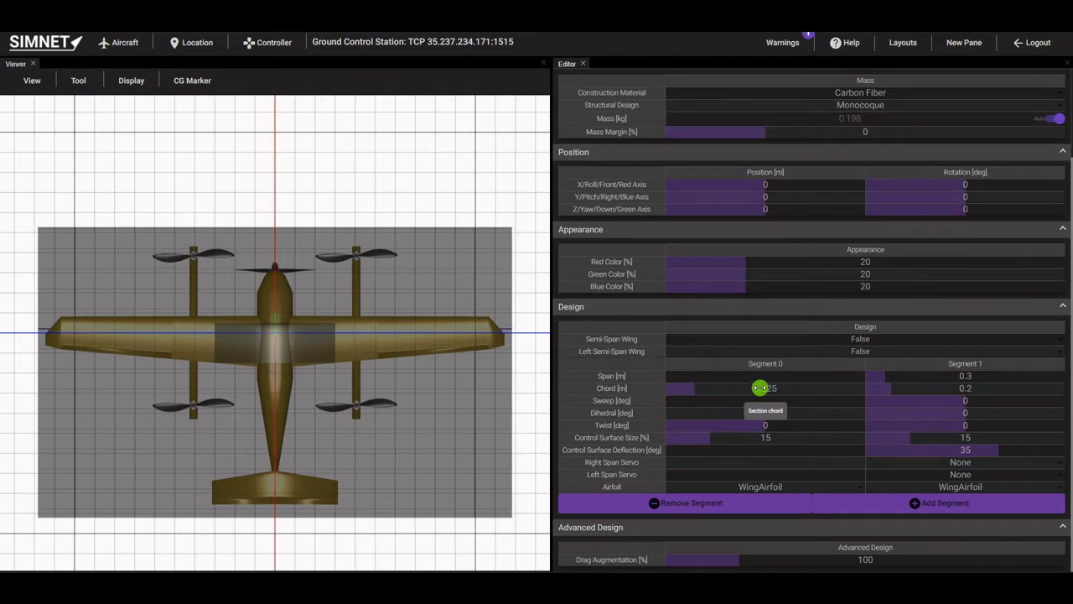
pyautogui.click(749, 389)
pyautogui.write('0.262')
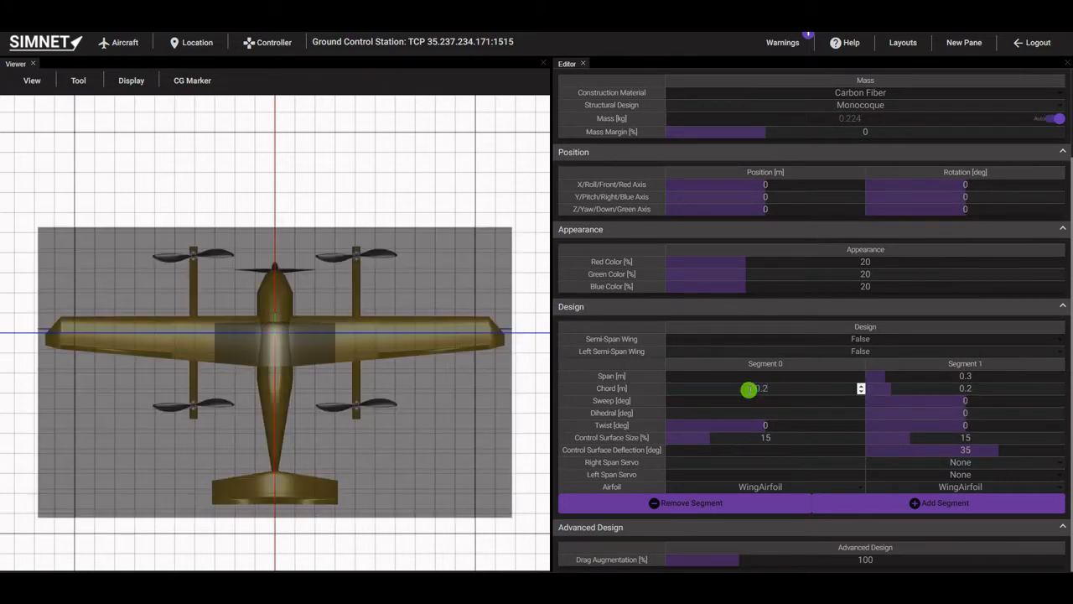
pyautogui.press('Return')
pyautogui.click(348, 369)
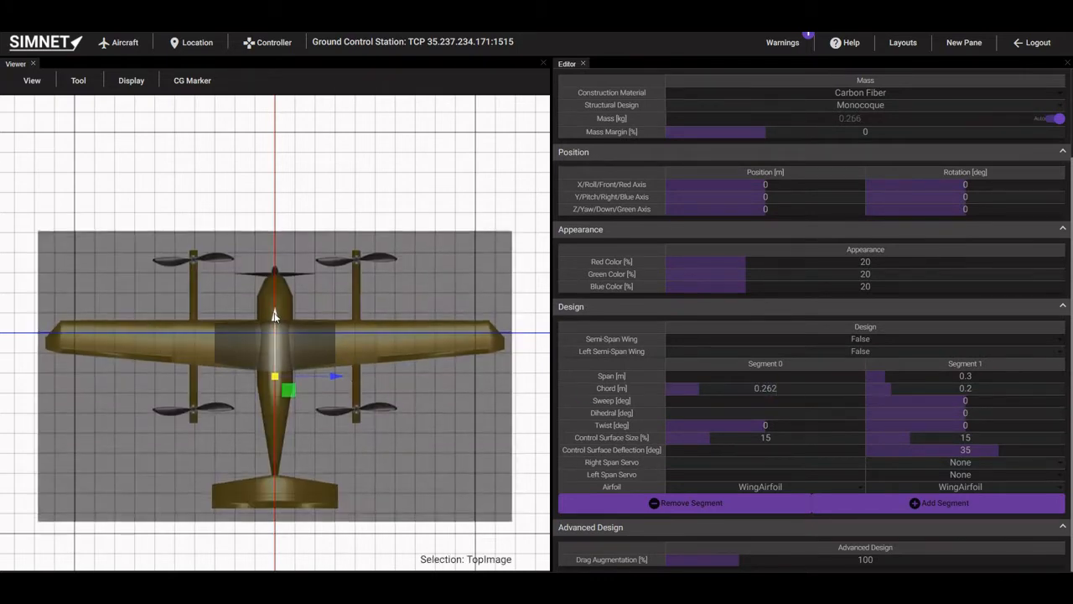
pyautogui.click(409, 212)
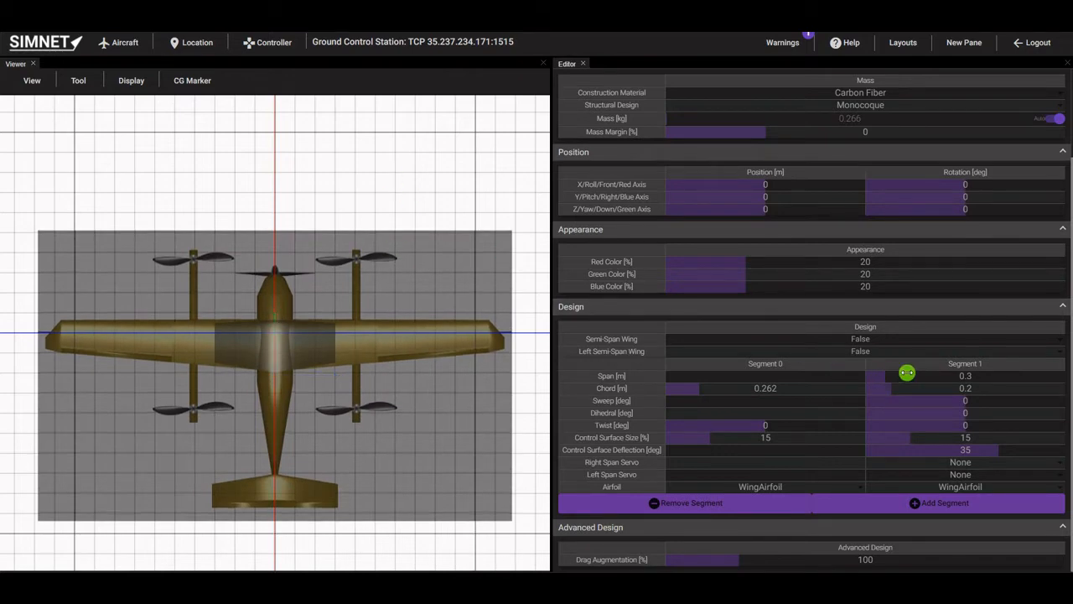
# Set the wing's Segment 1 span to 0.516 m.
pyautogui.moveTo(931, 374); pyautogui.dragTo(933, 374)
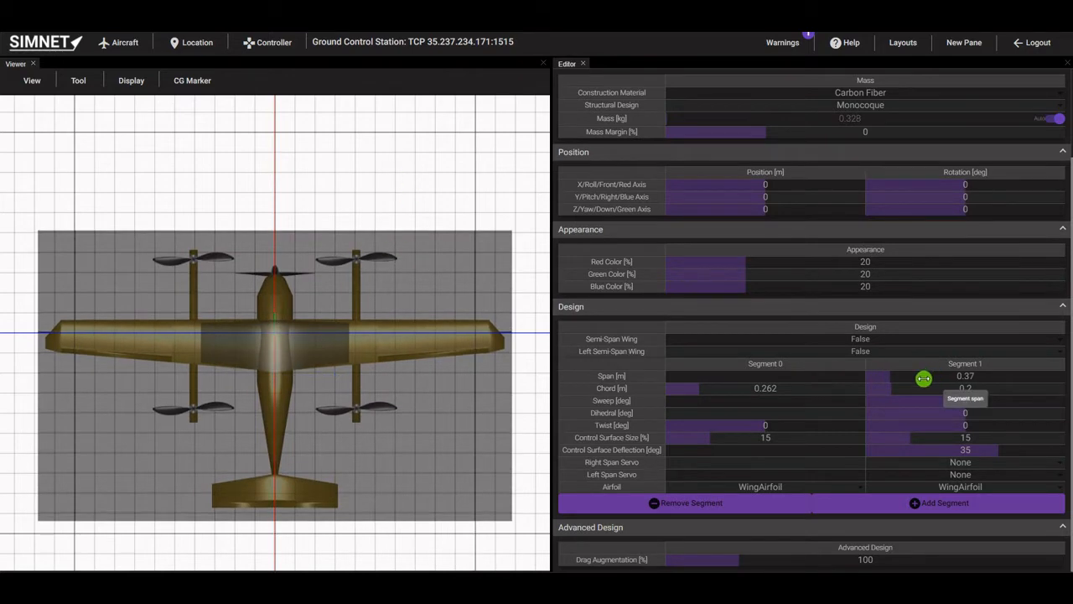
pyautogui.doubleClick(922, 379)
pyautogui.write('0.516')
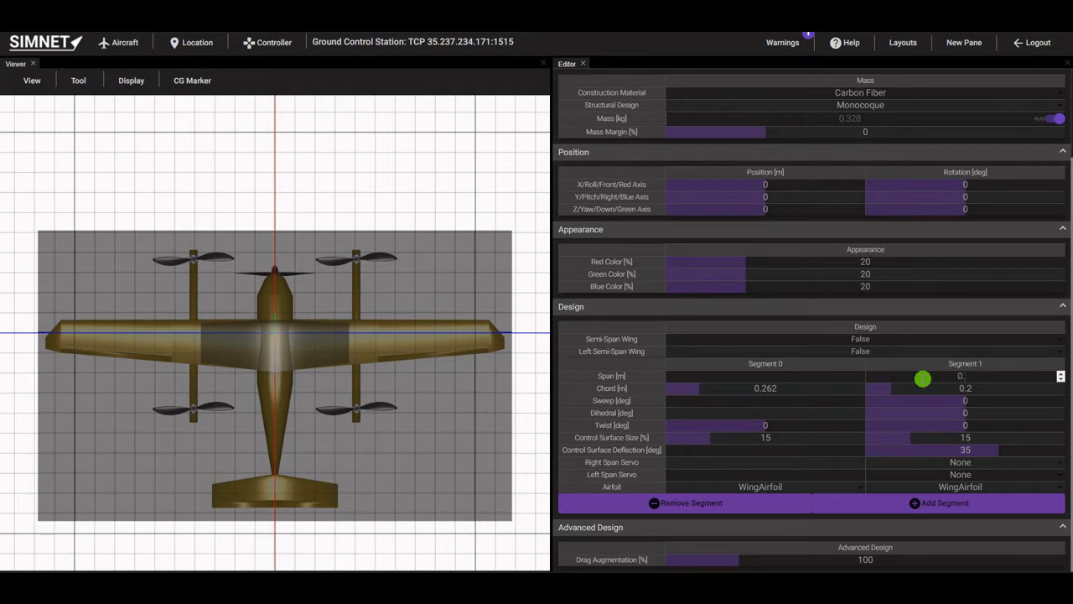
pyautogui.press('Return')
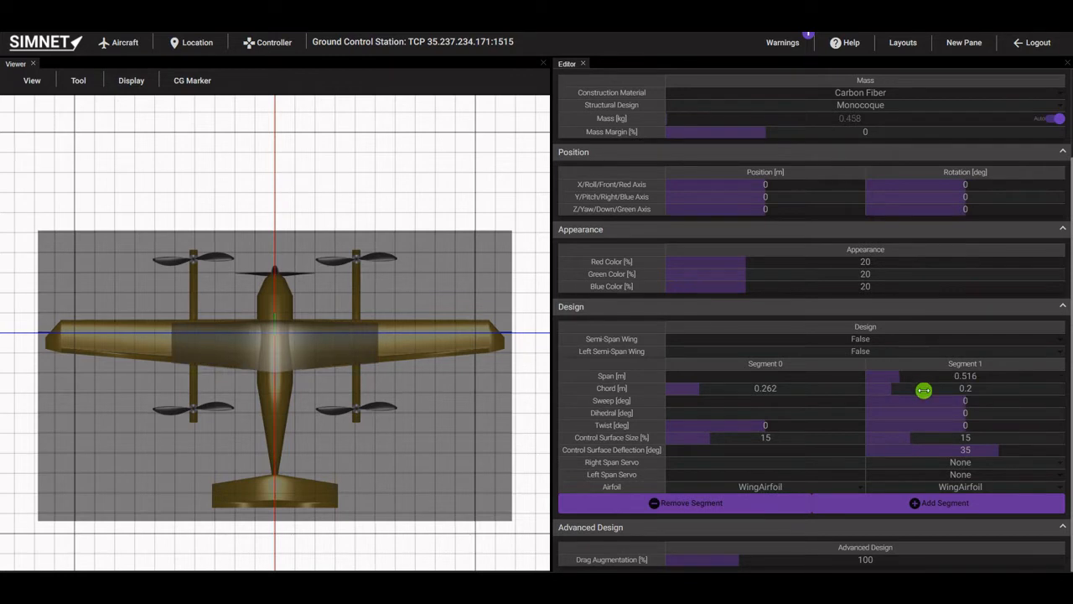
# Set the wing's Segment 1 chord to 0.214 m.
pyautogui.moveTo(923, 390); pyautogui.dragTo(898, 389)
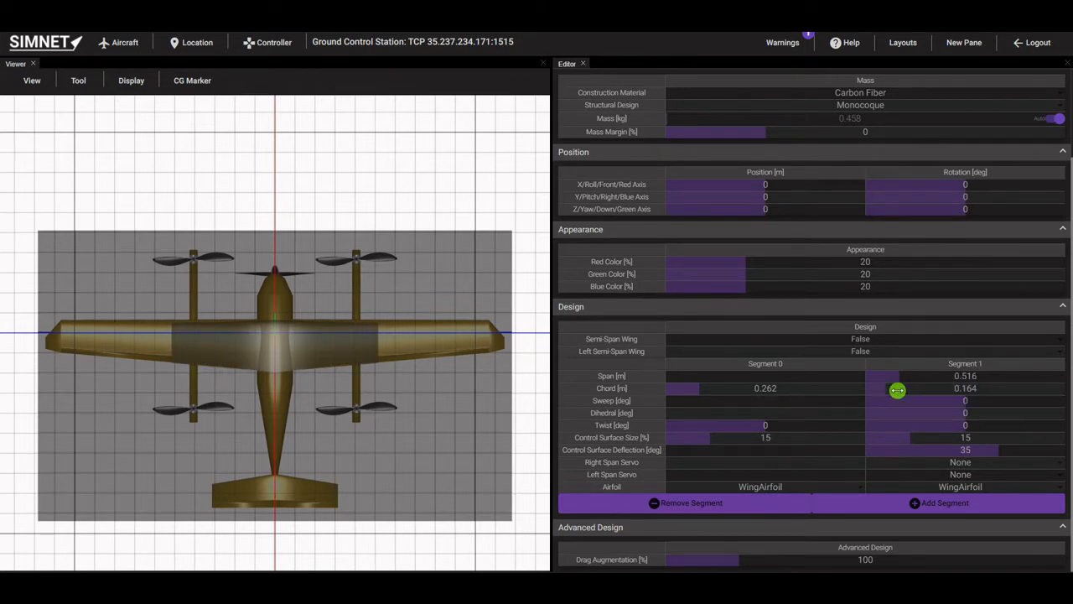
pyautogui.doubleClick(824, 388)
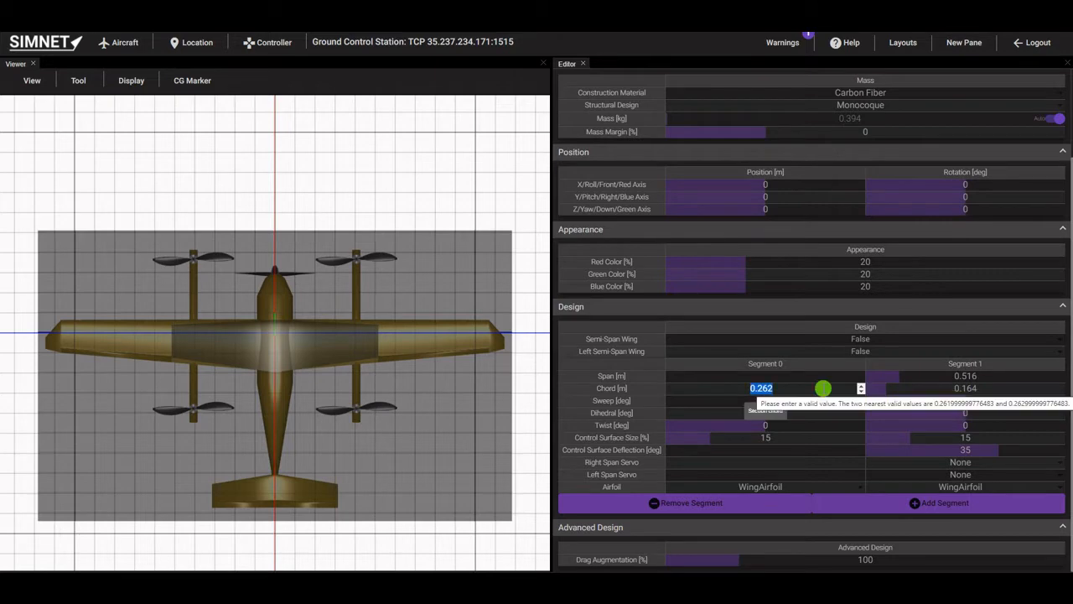
pyautogui.doubleClick(908, 390)
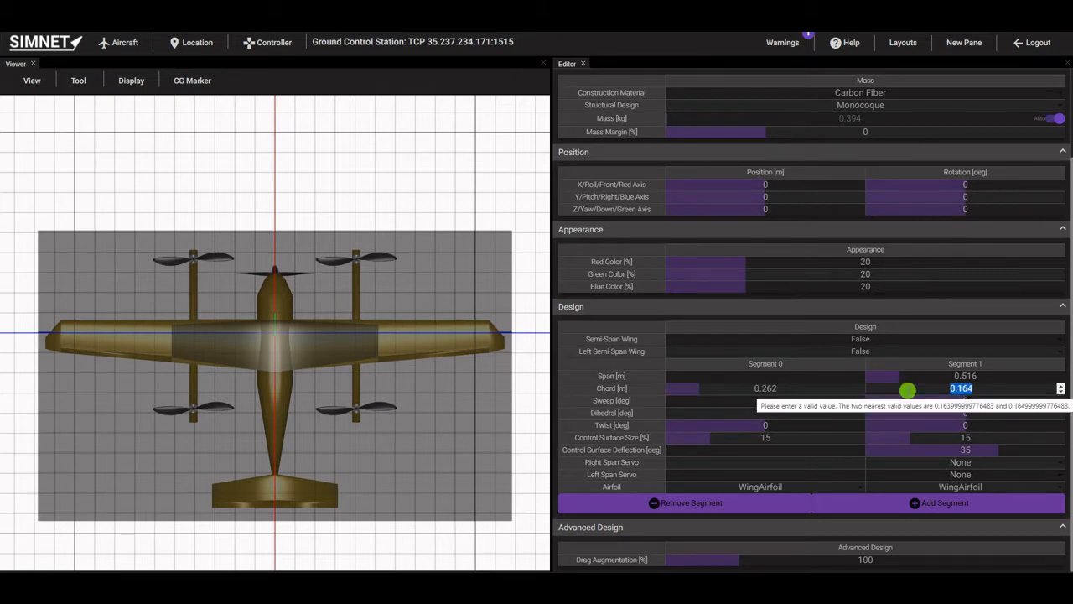
pyautogui.write('0.214')
pyautogui.press('Return')
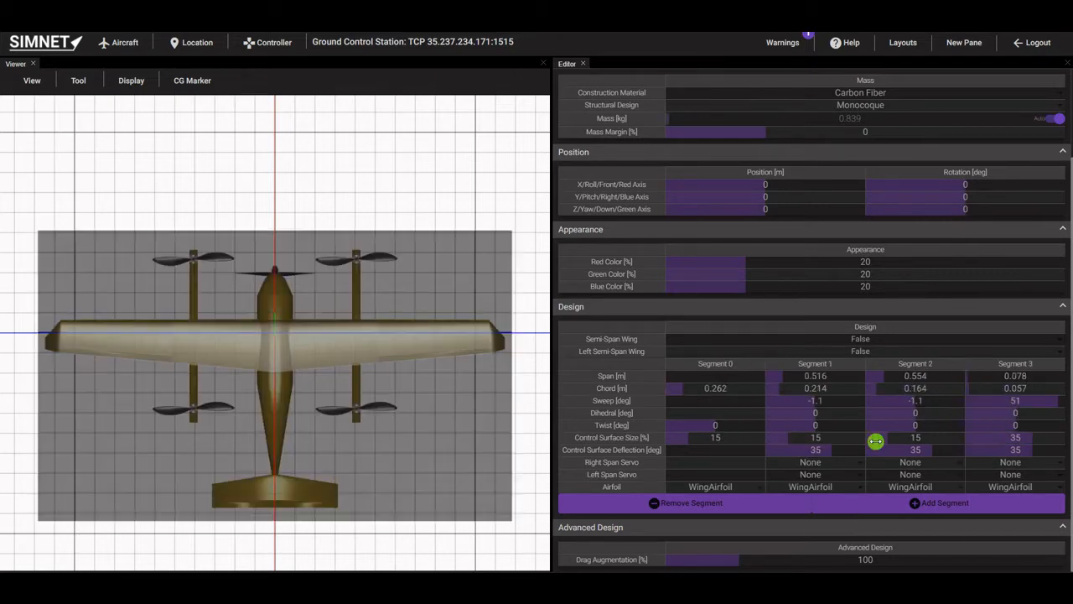
# Add a new airfoil to the aircraft's airframe.
pyautogui.scroll(2, 827, 475)
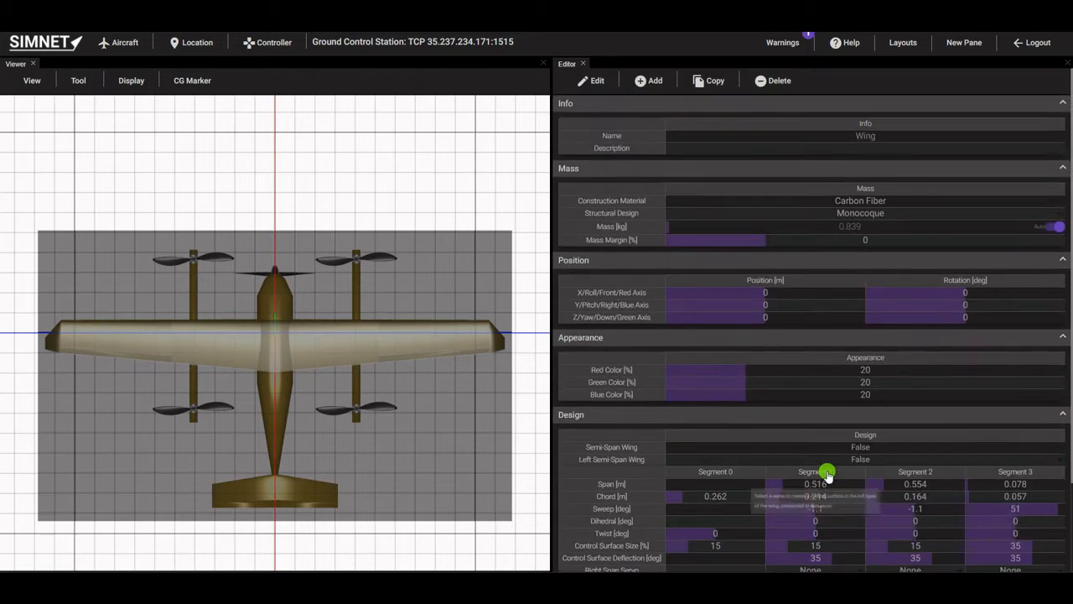
pyautogui.click(643, 81)
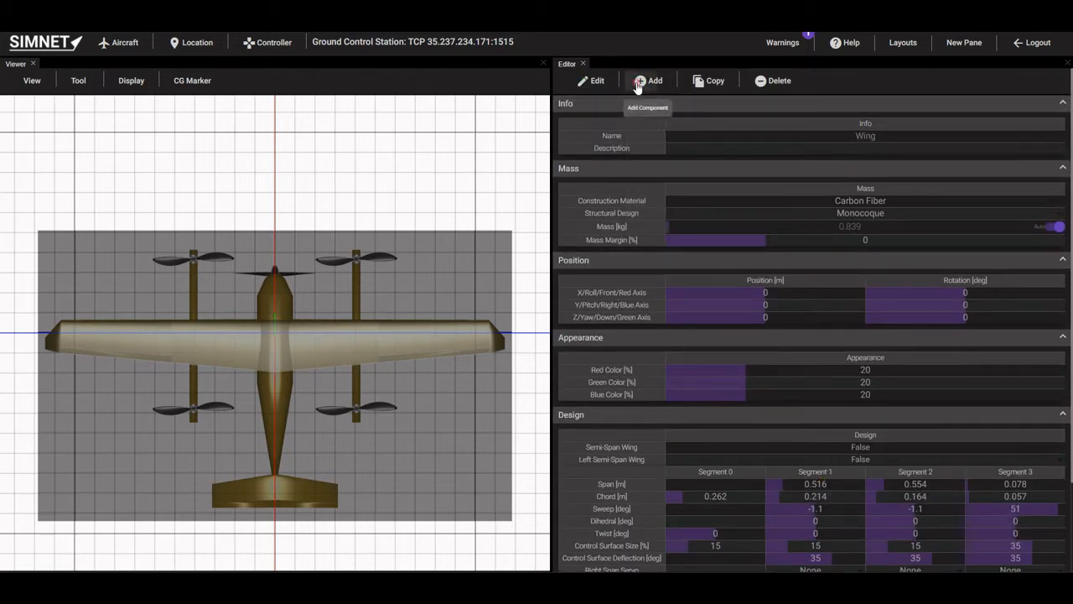
pyautogui.moveTo(650, 135)
pyautogui.click(708, 163)
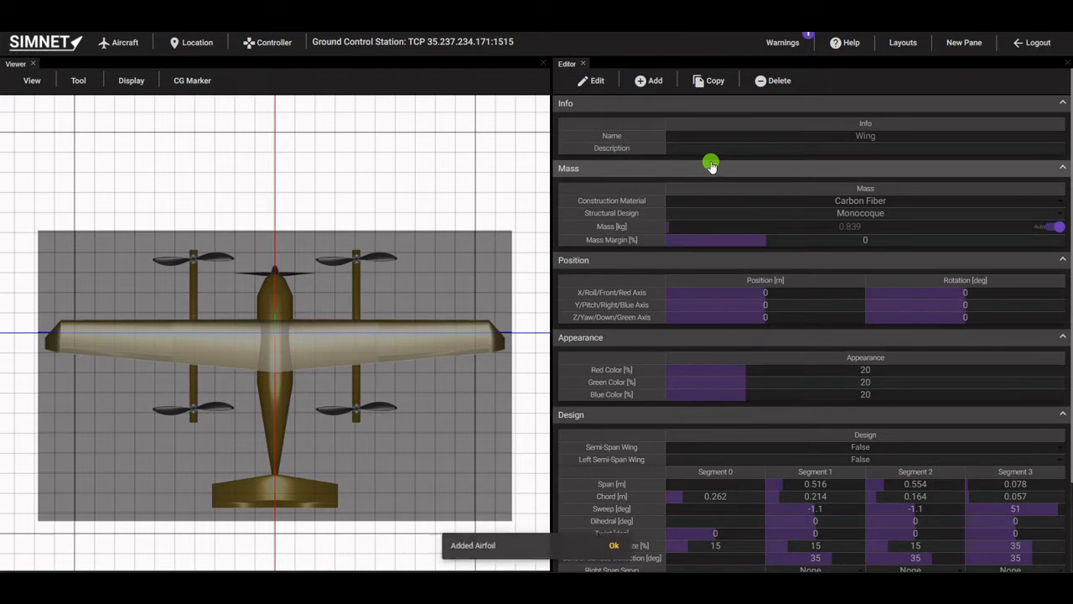
# Open WingAirfoil for editing and load the clarky profile from the airfoil database.
pyautogui.click(593, 82)
pyautogui.moveTo(595, 163)
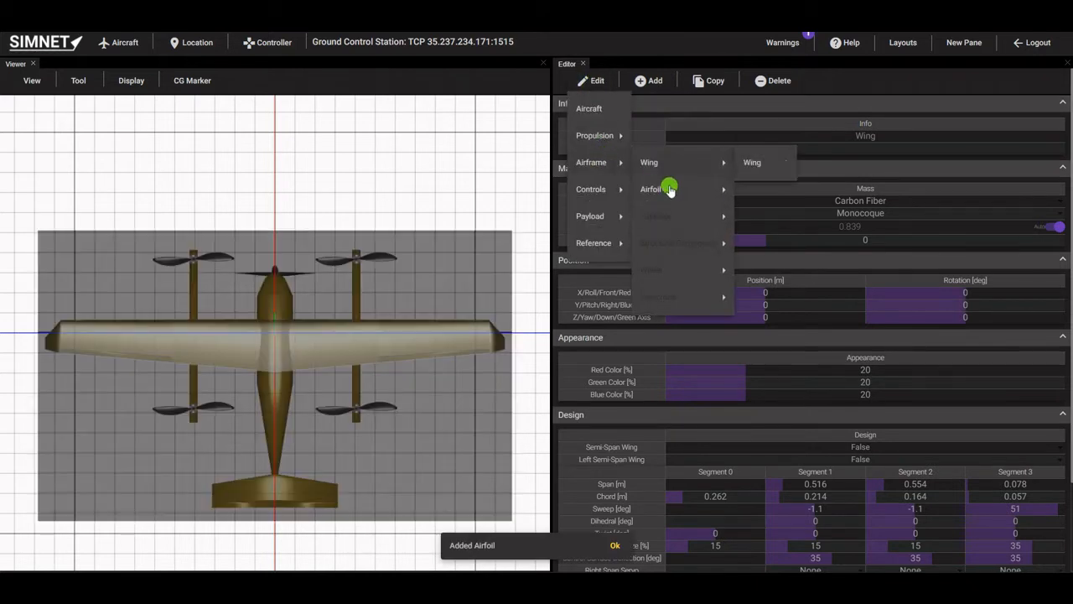
pyautogui.moveTo(662, 189)
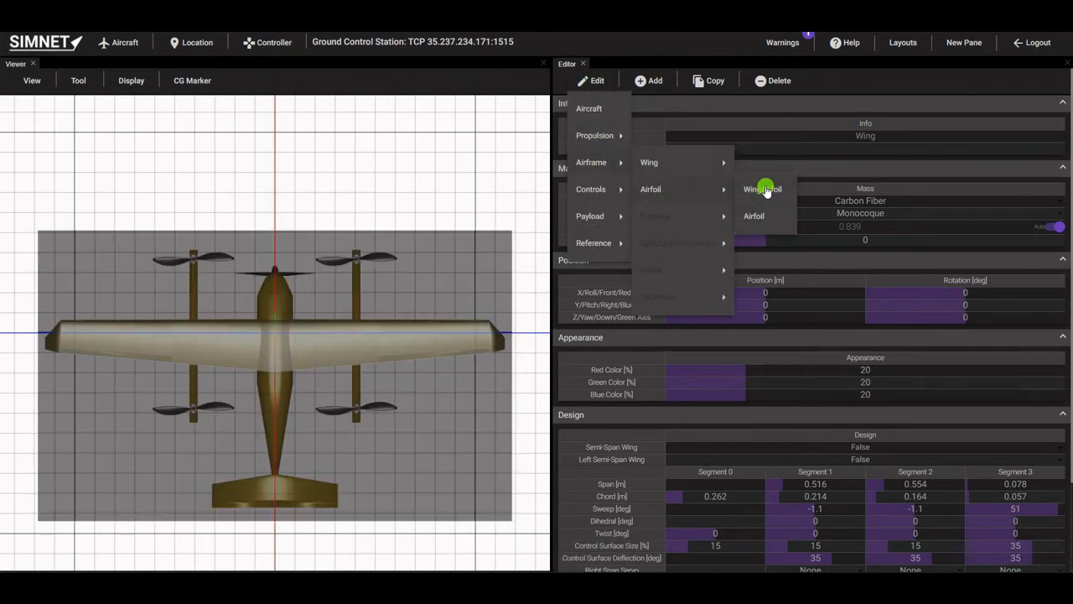
pyautogui.click(766, 191)
pyautogui.click(772, 201)
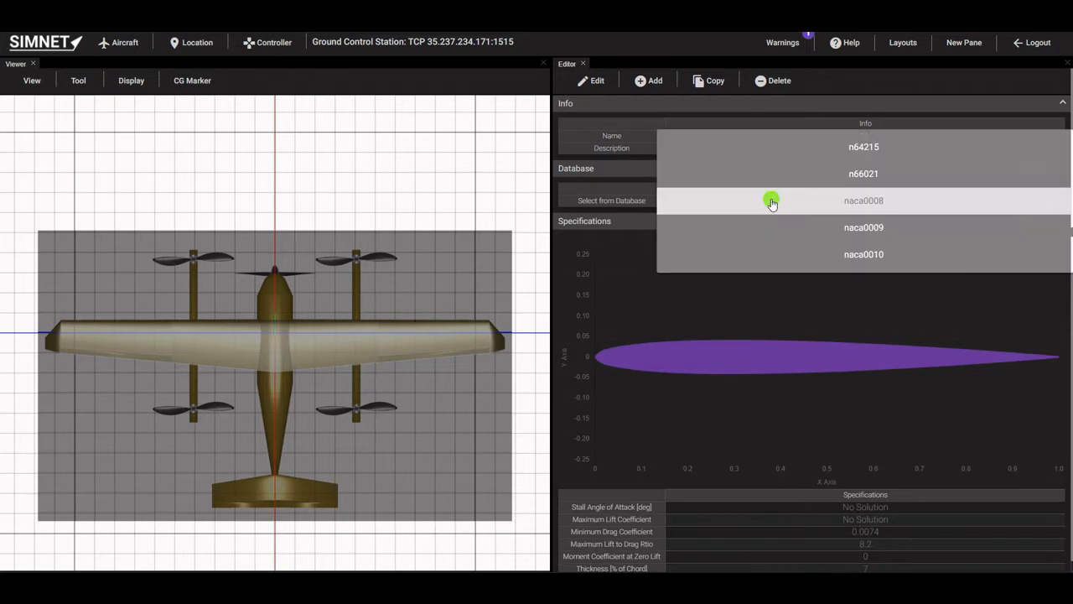
pyautogui.scroll(-10, 771, 201)
pyautogui.scroll(10, 1046, 231)
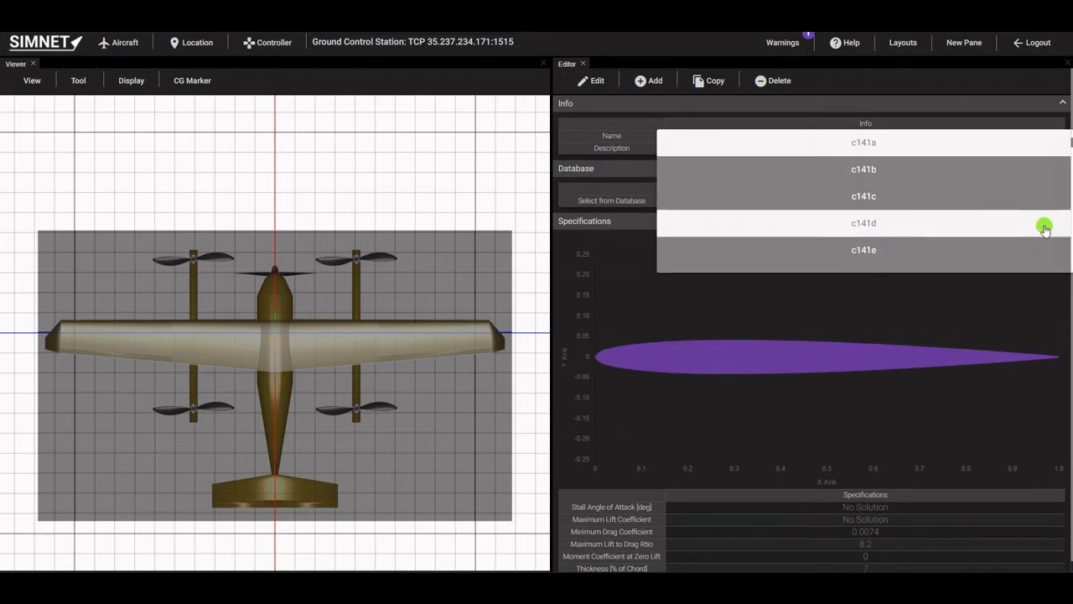
pyautogui.scroll(-10, 1027, 222)
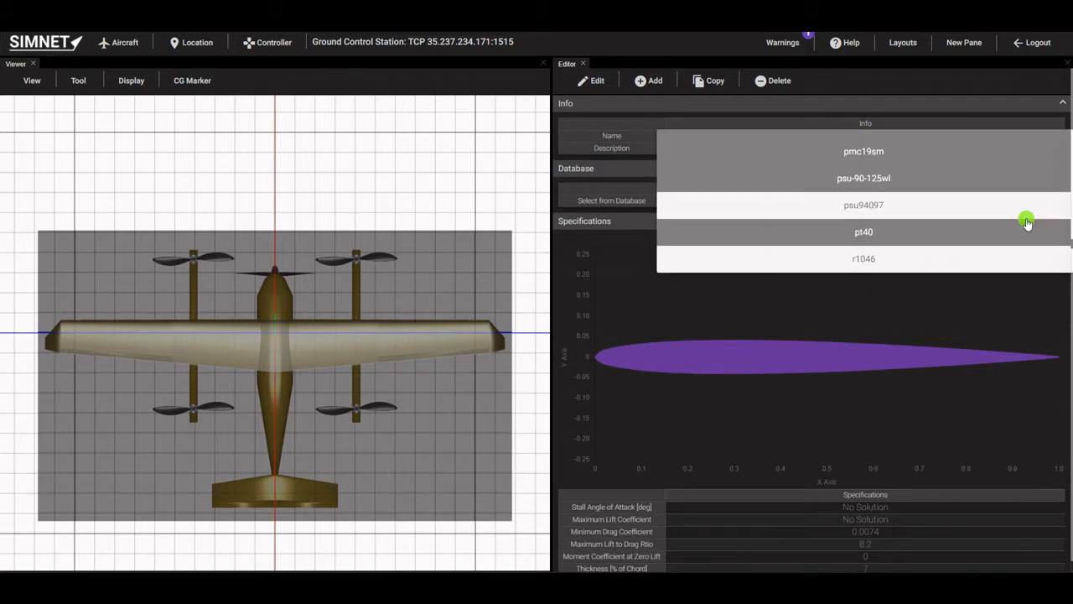
pyautogui.scroll(10, 1027, 223)
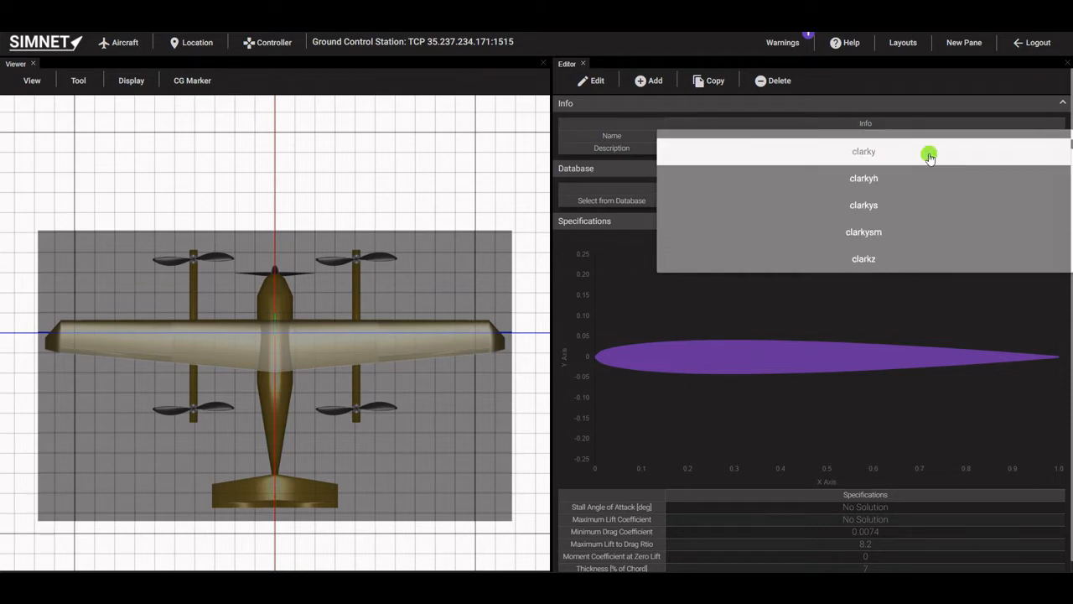
pyautogui.click(929, 155)
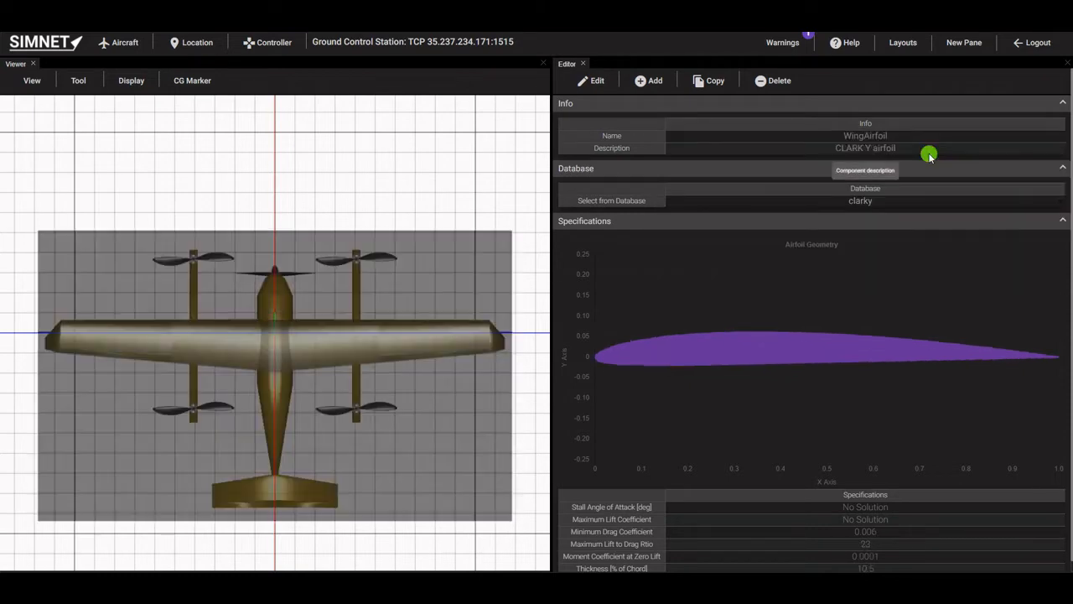
pyautogui.scroll(-1, 889, 387)
pyautogui.scroll(1, 888, 386)
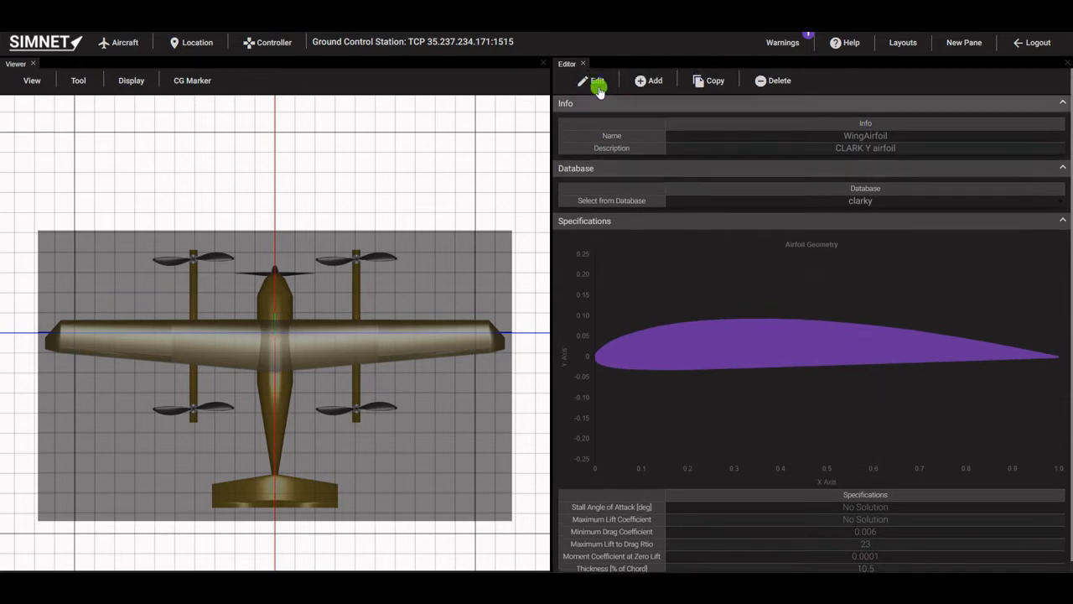
# Assign WingAirfoil as the airfoil of wing Segments 0, 1, 2 and 3.
pyautogui.click(594, 80)
pyautogui.moveTo(606, 162)
pyautogui.moveTo(658, 166)
pyautogui.click(755, 162)
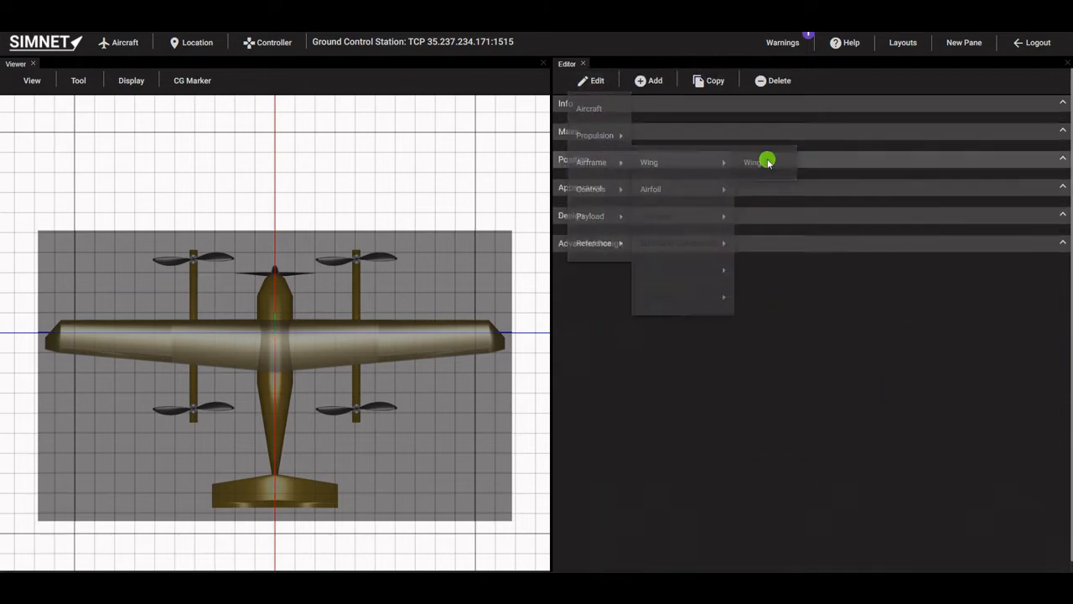
pyautogui.scroll(-3, 796, 274)
pyautogui.click(743, 489)
pyautogui.click(745, 490)
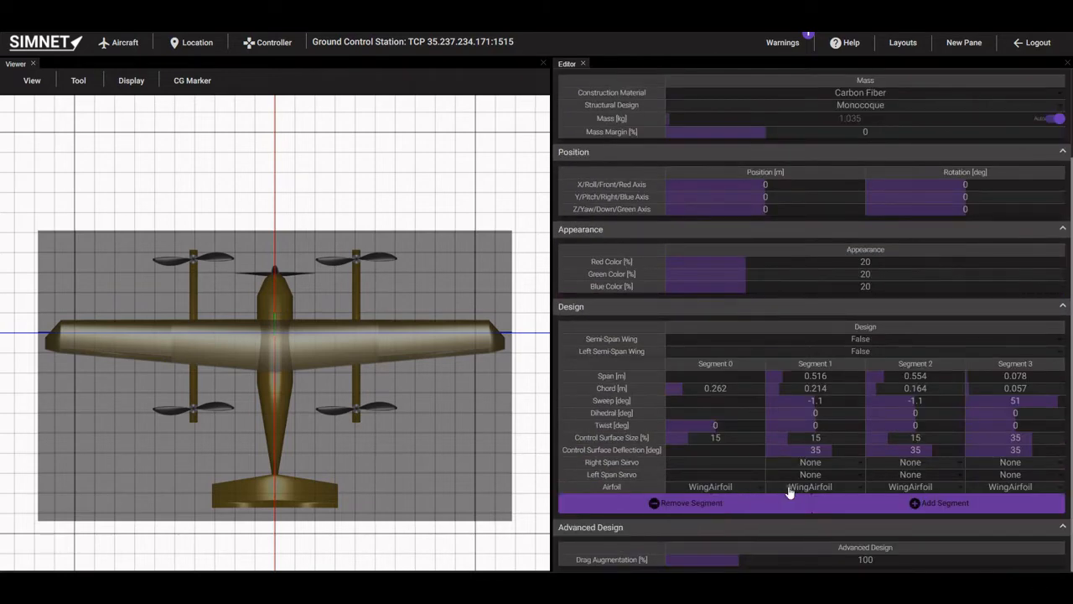
pyautogui.click(791, 489)
pyautogui.click(805, 491)
pyautogui.click(888, 494)
pyautogui.click(891, 492)
pyautogui.click(991, 488)
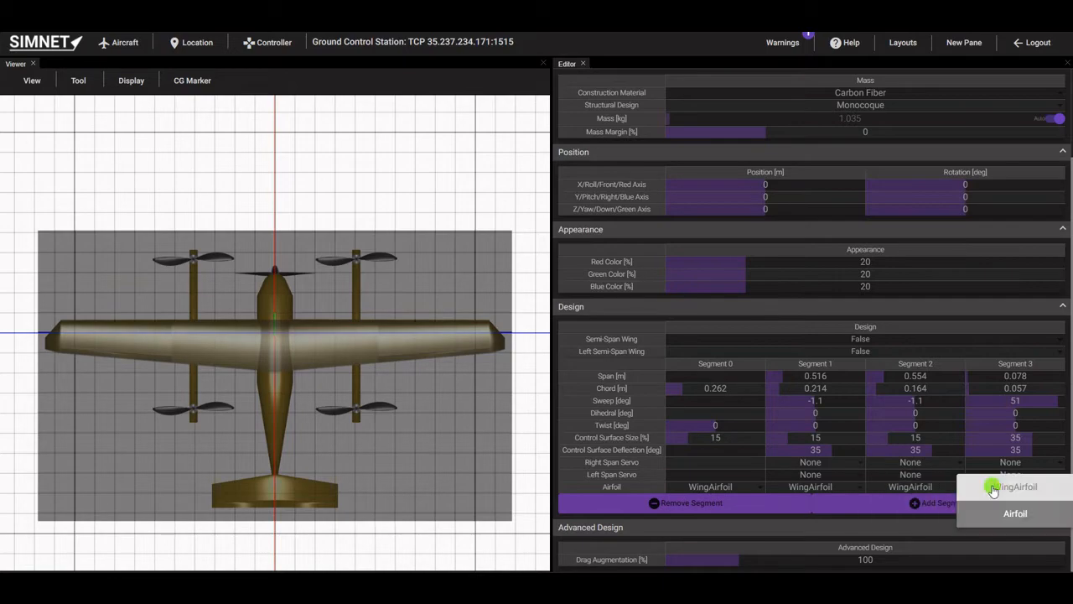
pyautogui.click(992, 490)
# In the front view, shift FrontImage slightly down and sideways so its axes line up with the model's origin axes.
pyautogui.moveTo(530, 476); pyautogui.dragTo(401, 435)
pyautogui.click(30, 80)
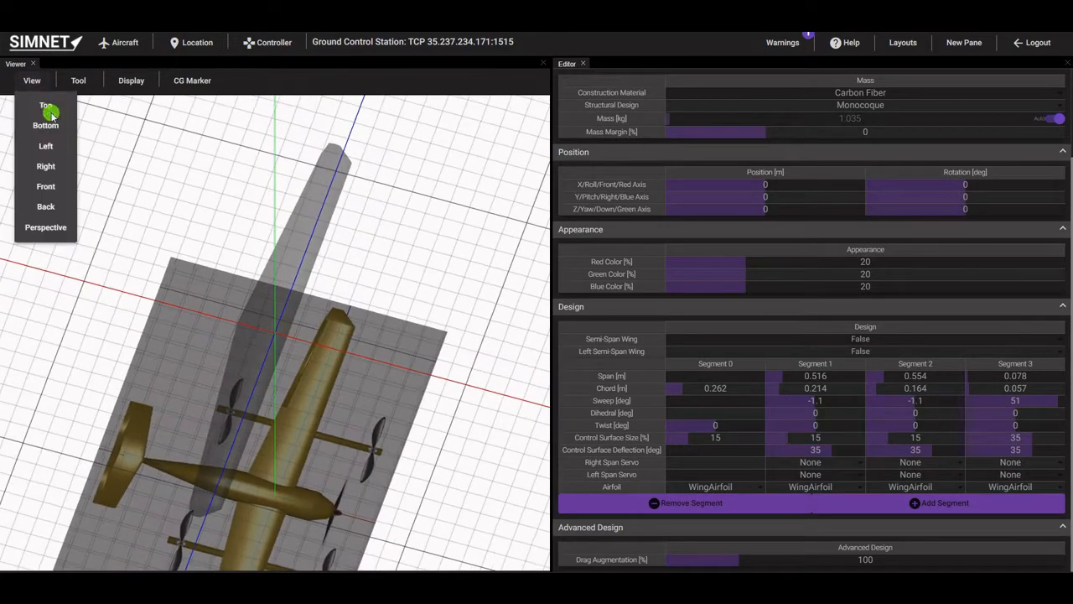
pyautogui.click(49, 187)
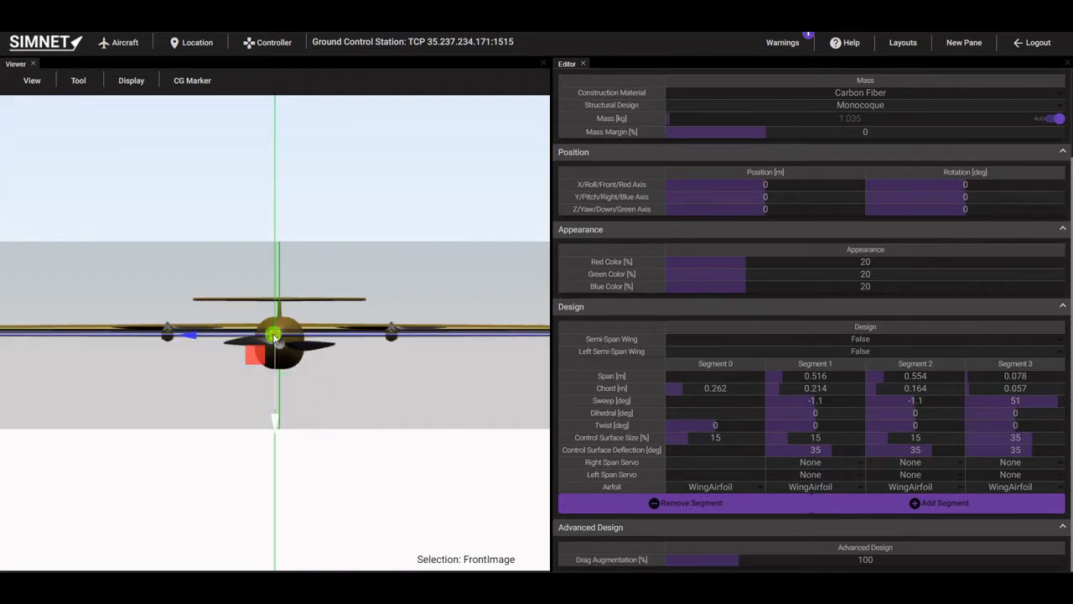
pyautogui.moveTo(256, 358); pyautogui.dragTo(252, 363)
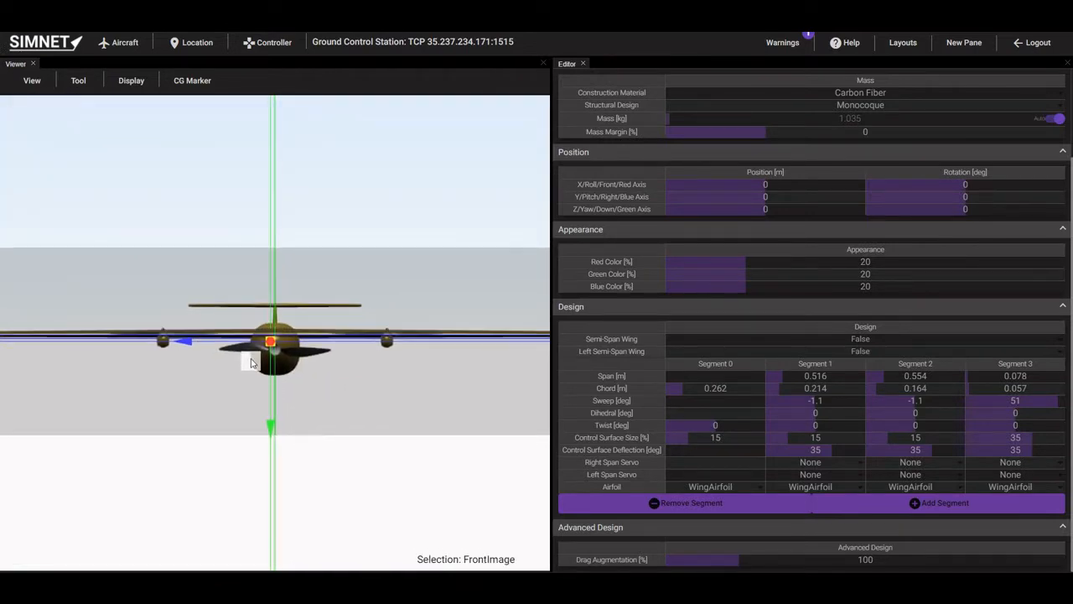
pyautogui.scroll(-3, 322, 397)
pyautogui.moveTo(325, 413); pyautogui.dragTo(319, 437)
# In the right view, shift the side reference image backward so its drawn axes line up with the model's origin axes.
pyautogui.click(34, 82)
pyautogui.click(43, 149)
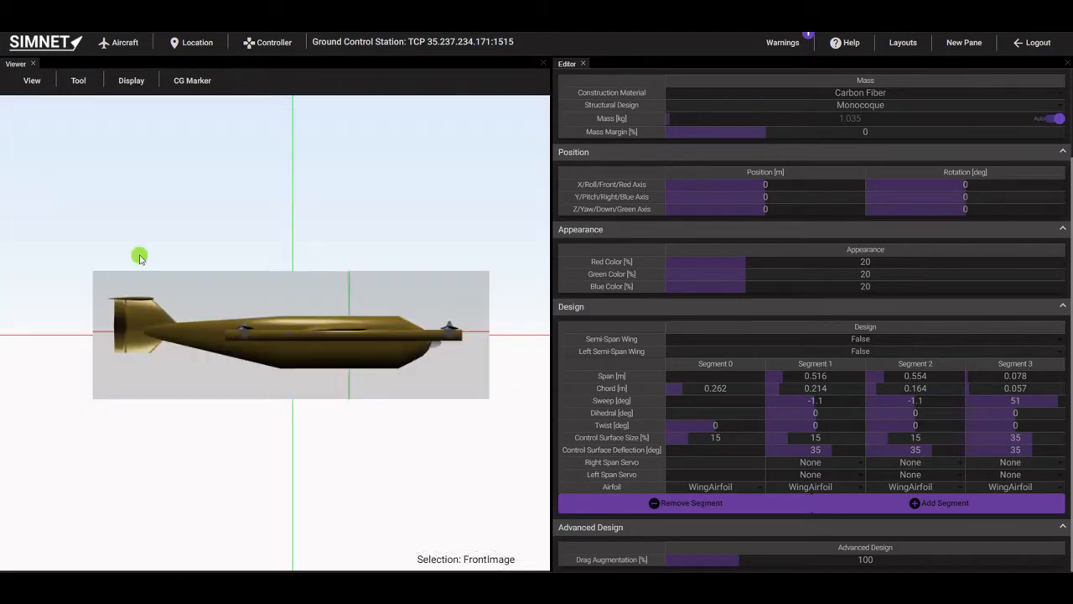
pyautogui.click(34, 81)
pyautogui.click(43, 165)
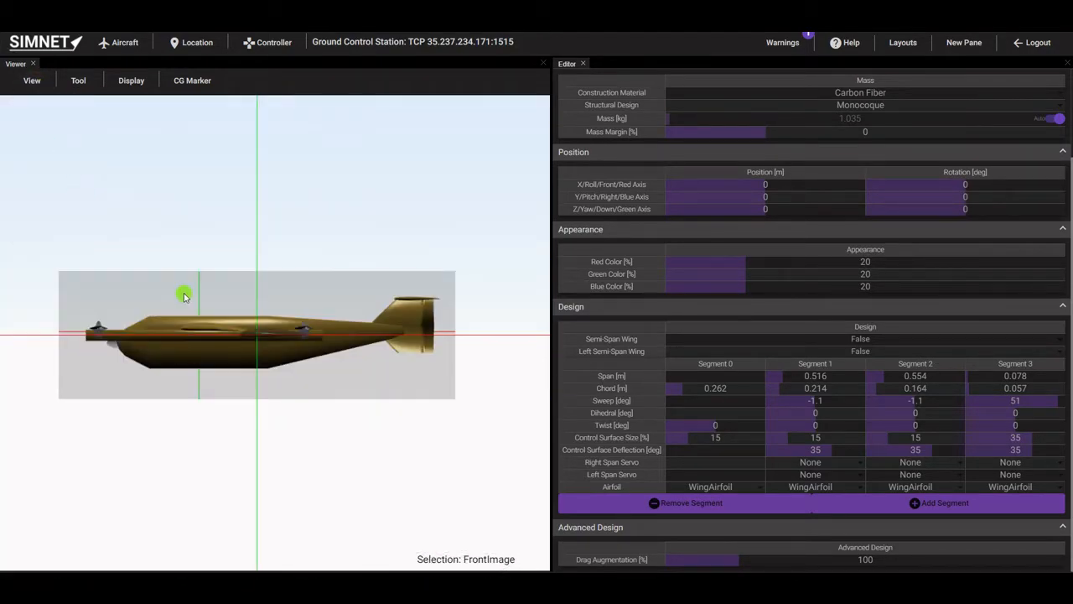
pyautogui.moveTo(237, 391); pyautogui.dragTo(302, 371)
pyautogui.click(360, 474)
pyautogui.scroll(-5, 325, 438)
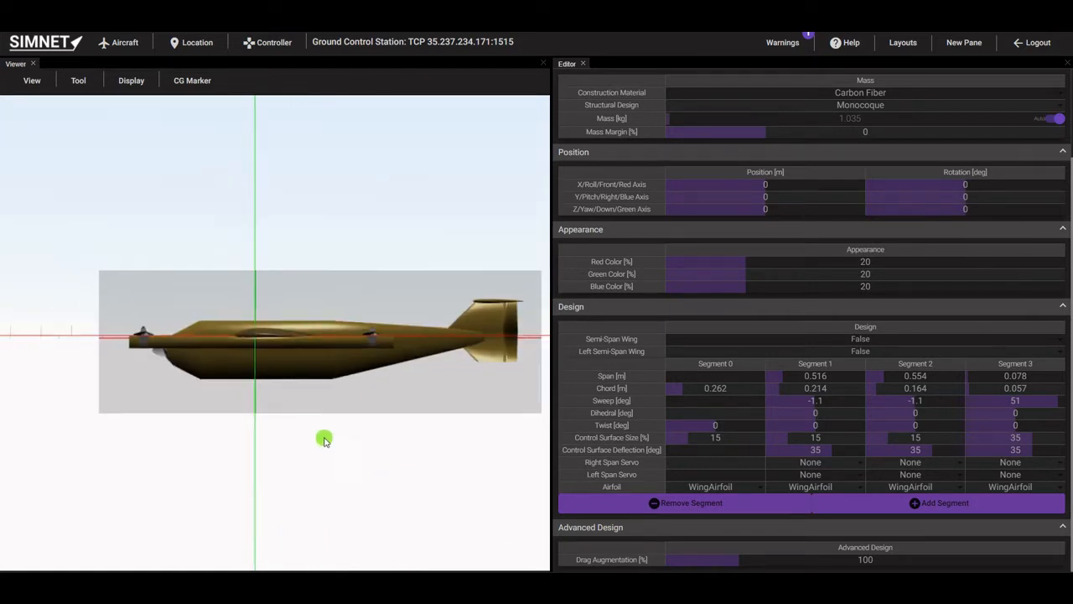
pyautogui.scroll(-2, 347, 471)
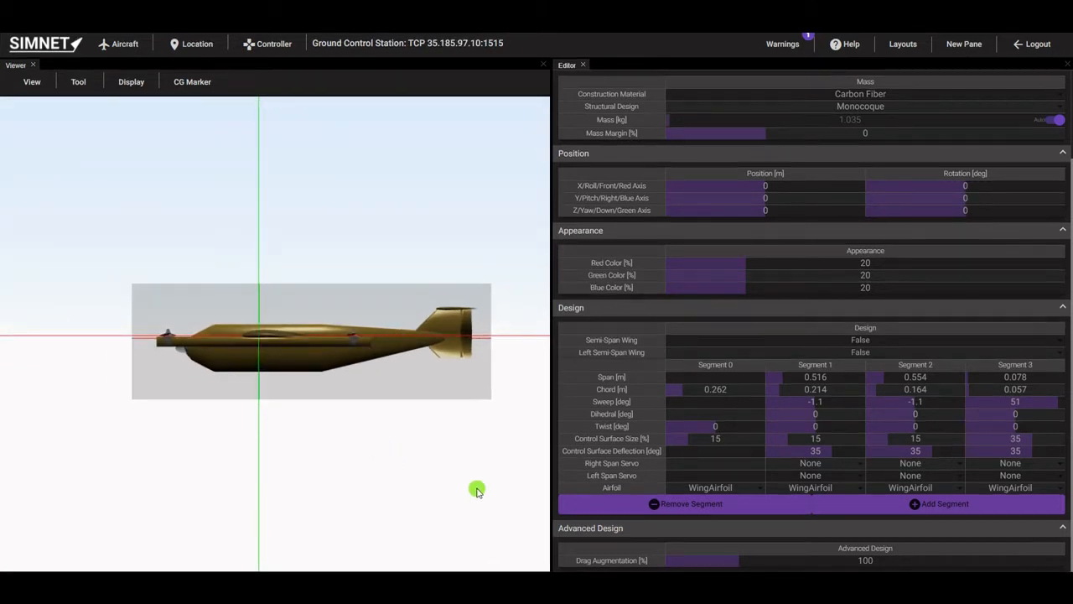
# Set the wing's rotation about the Y pitch axis to 1.5 degrees.
pyautogui.scroll(5, 282, 339)
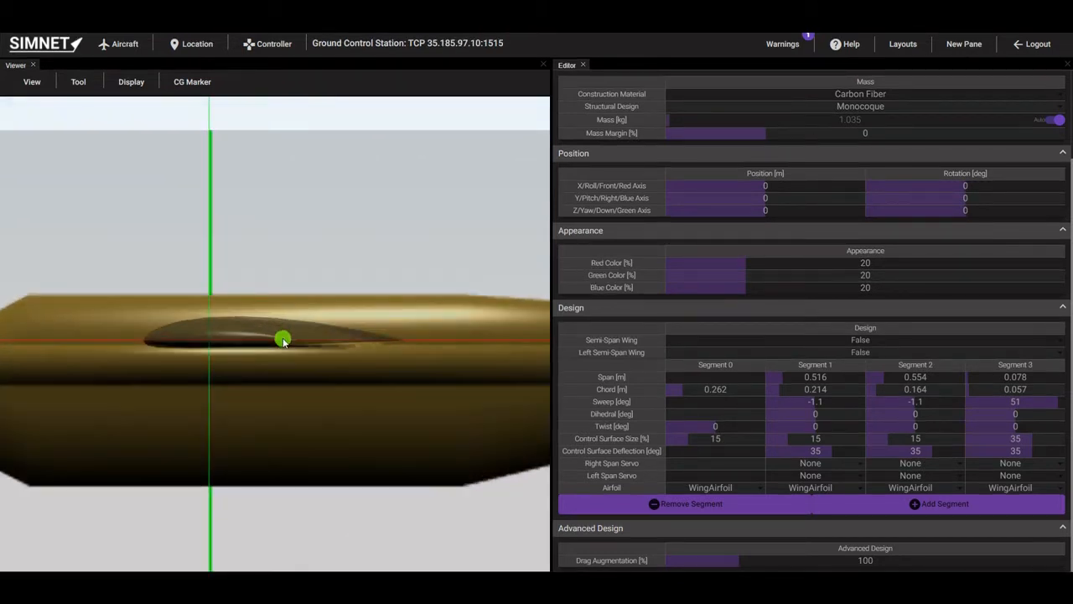
pyautogui.click(972, 200)
pyautogui.write('1.5')
pyautogui.press('Return')
# Return to the top view and add a servo to the aircraft's controls.
pyautogui.scroll(-8, 280, 374)
pyautogui.moveTo(311, 412); pyautogui.dragTo(357, 458)
pyautogui.scroll(-2, 358, 458)
pyautogui.click(34, 82)
pyautogui.click(43, 104)
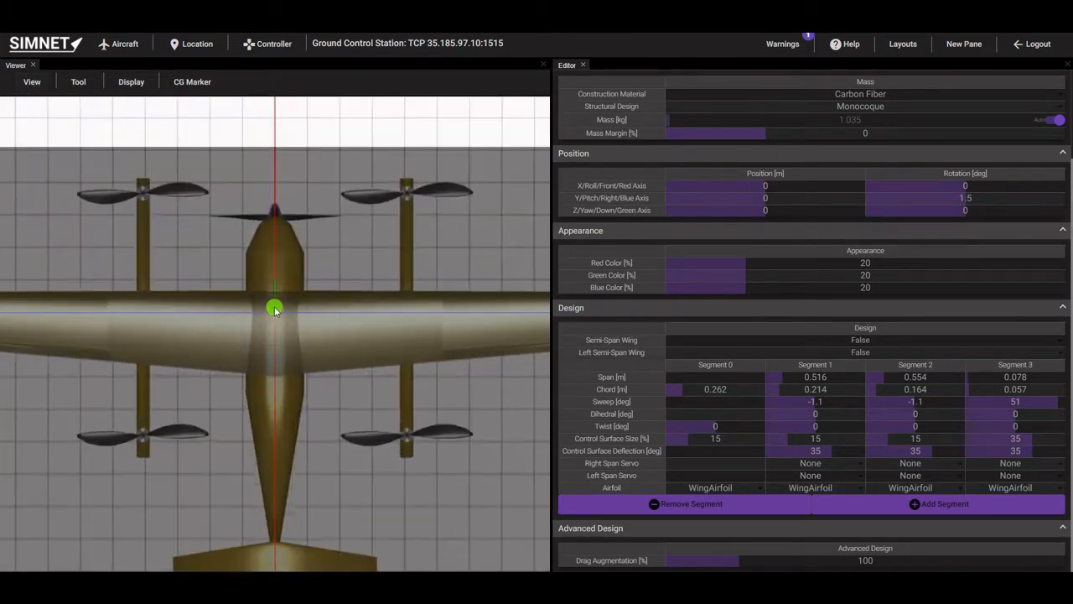
pyautogui.scroll(2, 798, 293)
pyautogui.click(650, 81)
pyautogui.moveTo(676, 160)
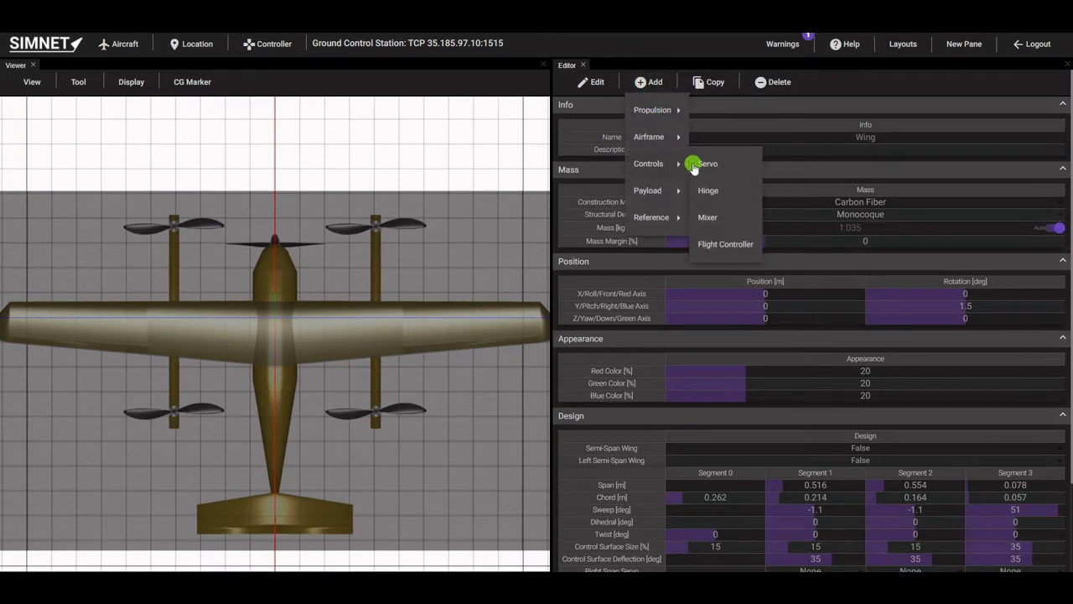
pyautogui.click(709, 162)
# Open the new servo for editing and rename it RightAileronServo.
pyautogui.click(592, 81)
pyautogui.moveTo(617, 187)
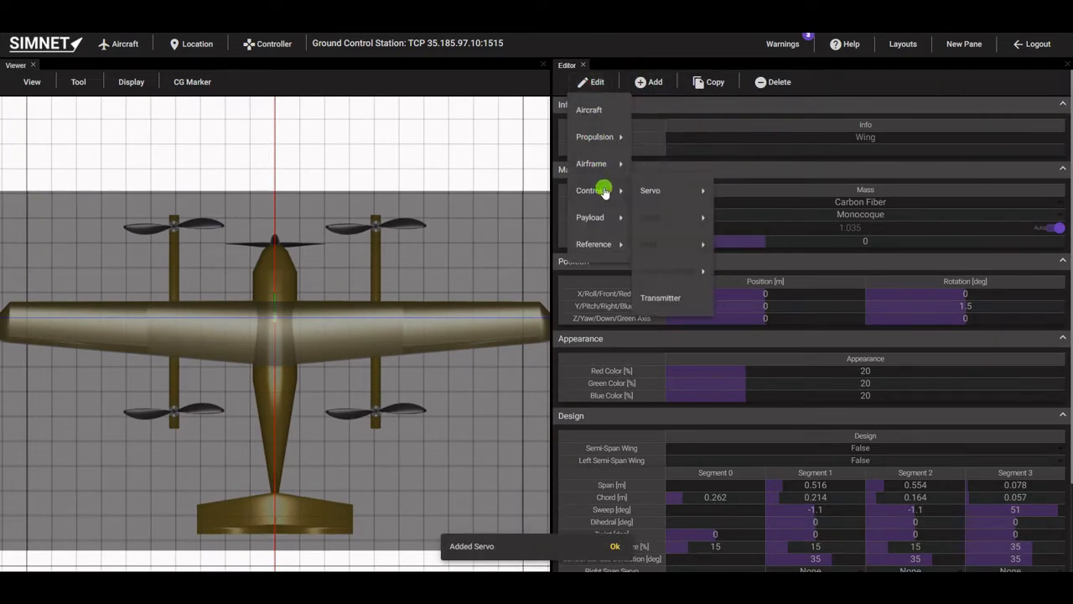
pyautogui.click(719, 190)
pyautogui.click(848, 138)
pyautogui.write('RightA')
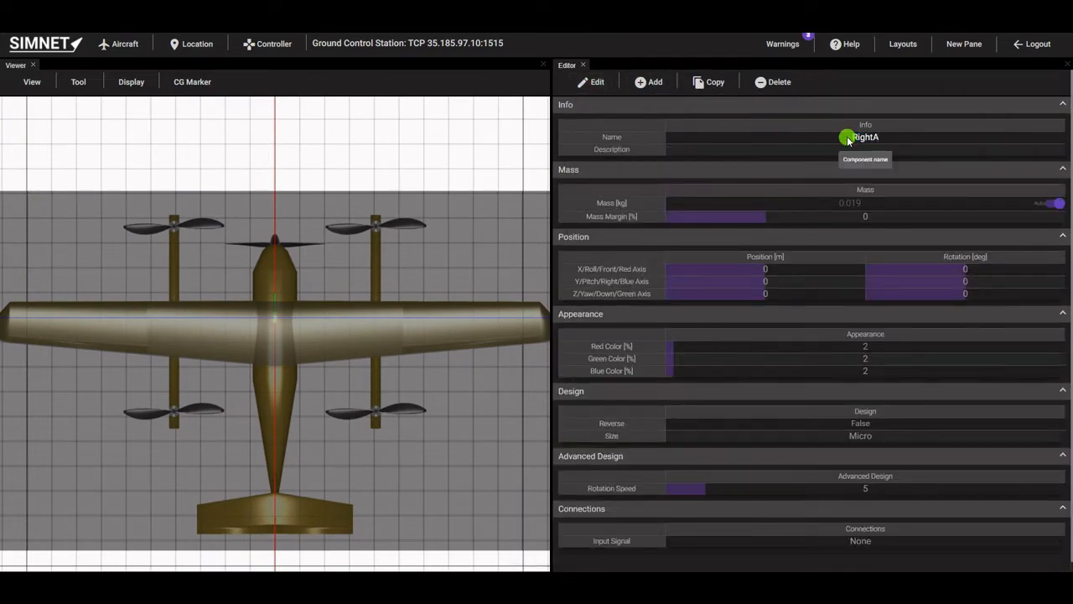
pyautogui.write('ileronServo')
pyautogui.press('Return')
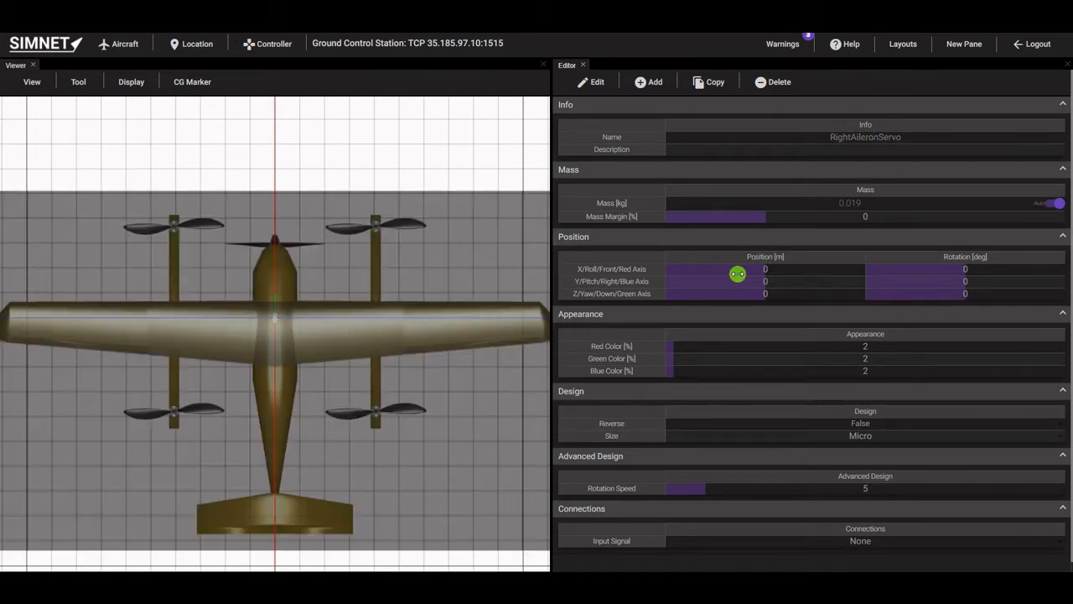
# Move RightAileronServo into the right wing at X -0.02, Y 0.762, Z -0.014 m and set its X-axis rotation to 90 degrees.
pyautogui.moveTo(724, 283); pyautogui.dragTo(781, 282)
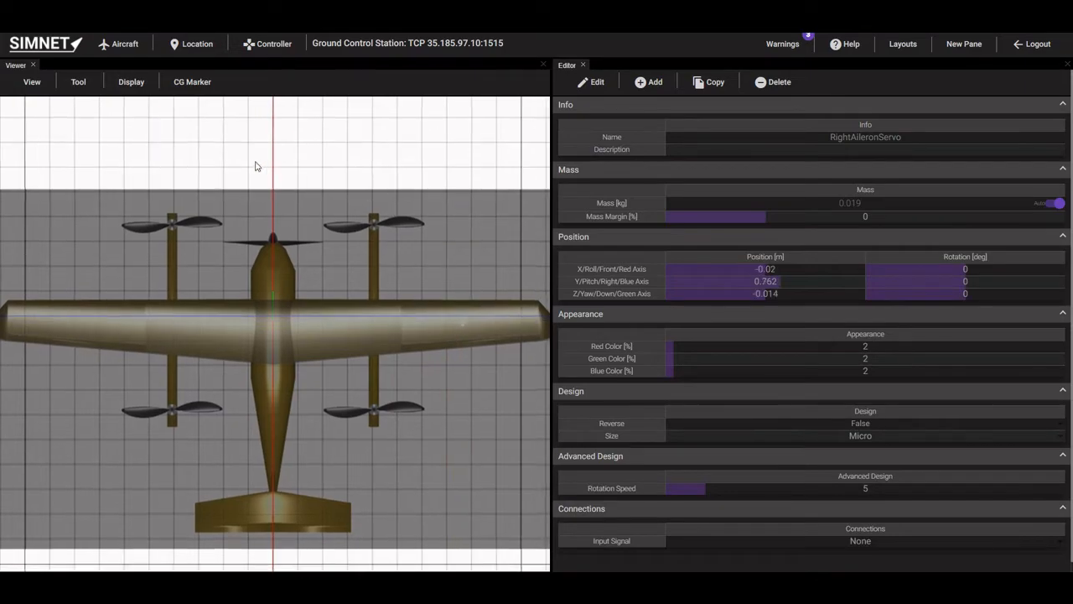
pyautogui.moveTo(537, 287); pyautogui.dragTo(434, 306, button='right')
pyautogui.moveTo(433, 307); pyautogui.dragTo(388, 311)
pyautogui.scroll(5, 387, 311)
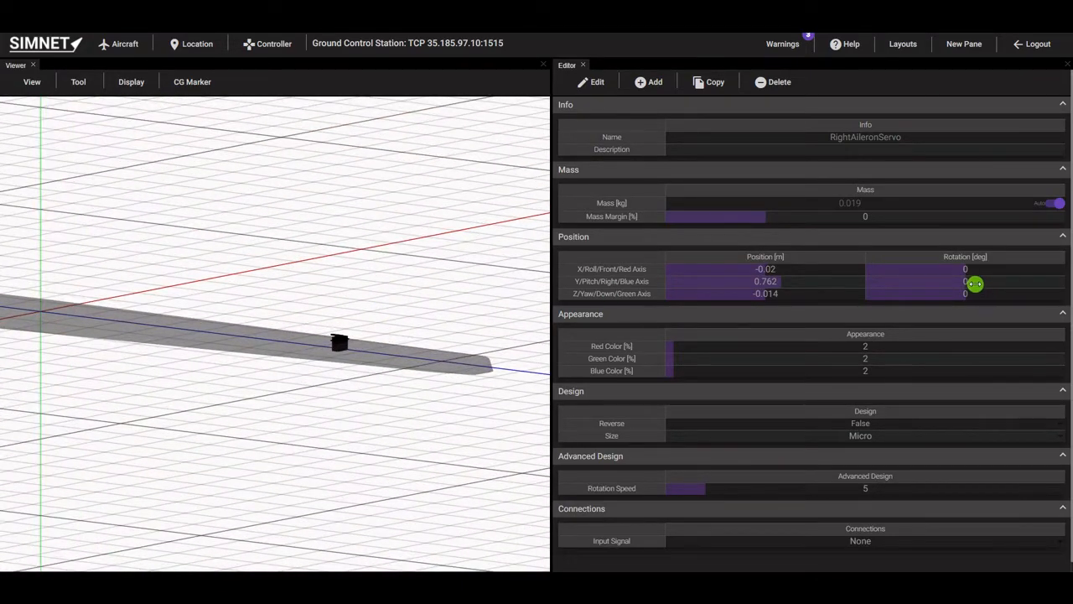
pyautogui.moveTo(970, 268); pyautogui.dragTo(973, 270)
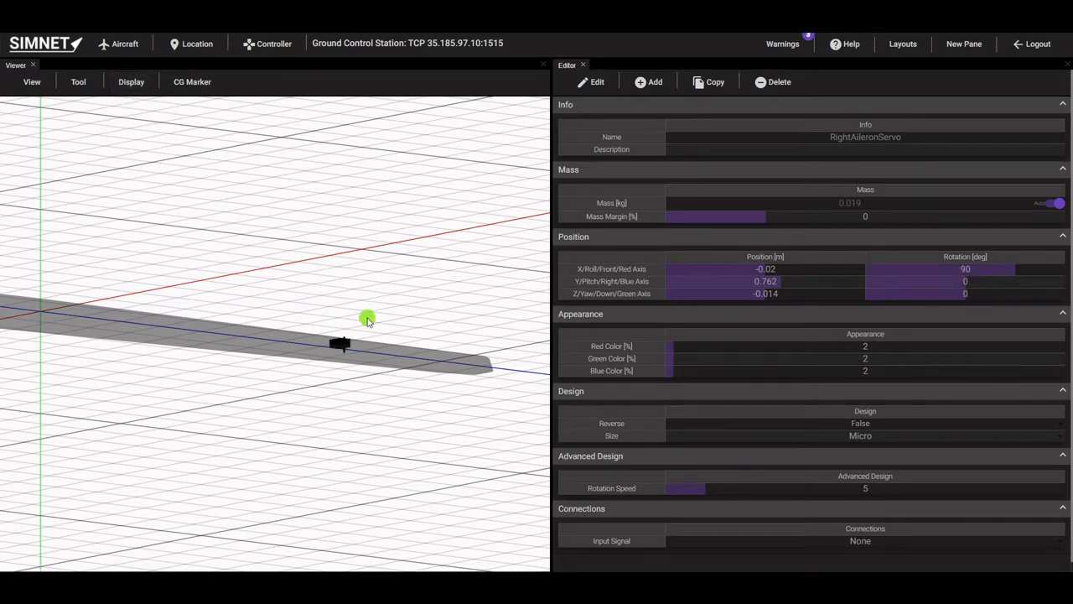
# Show the aircraft in normal display and move RightAileronServo inside the wing to X -0.03, Y 0.751, Z -0.005 m.
pyautogui.moveTo(131, 82)
pyautogui.click(136, 100)
pyautogui.click(344, 347)
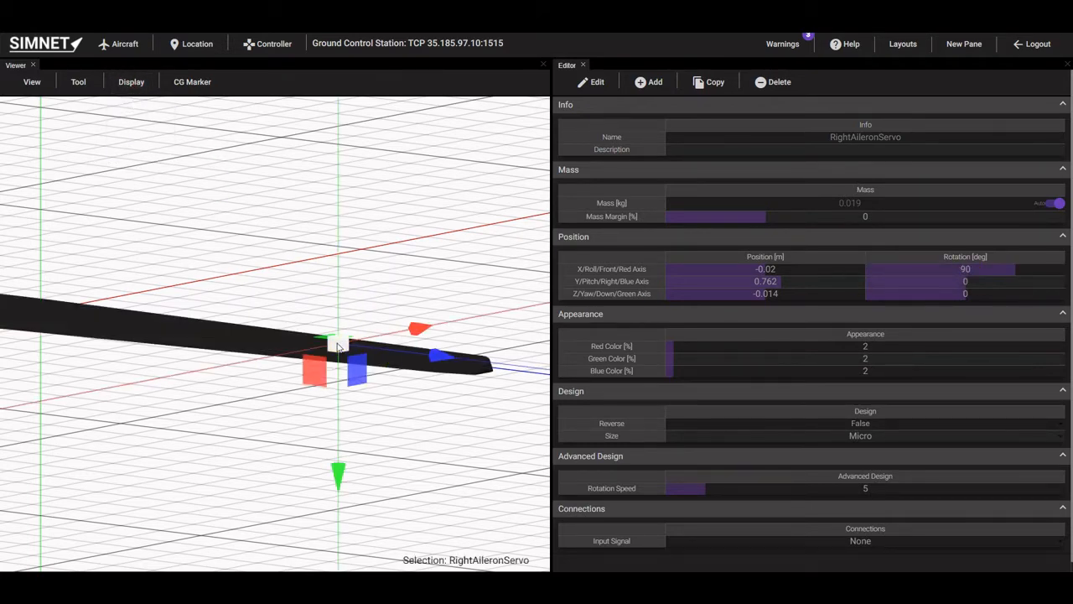
pyautogui.moveTo(335, 347); pyautogui.dragTo(338, 366)
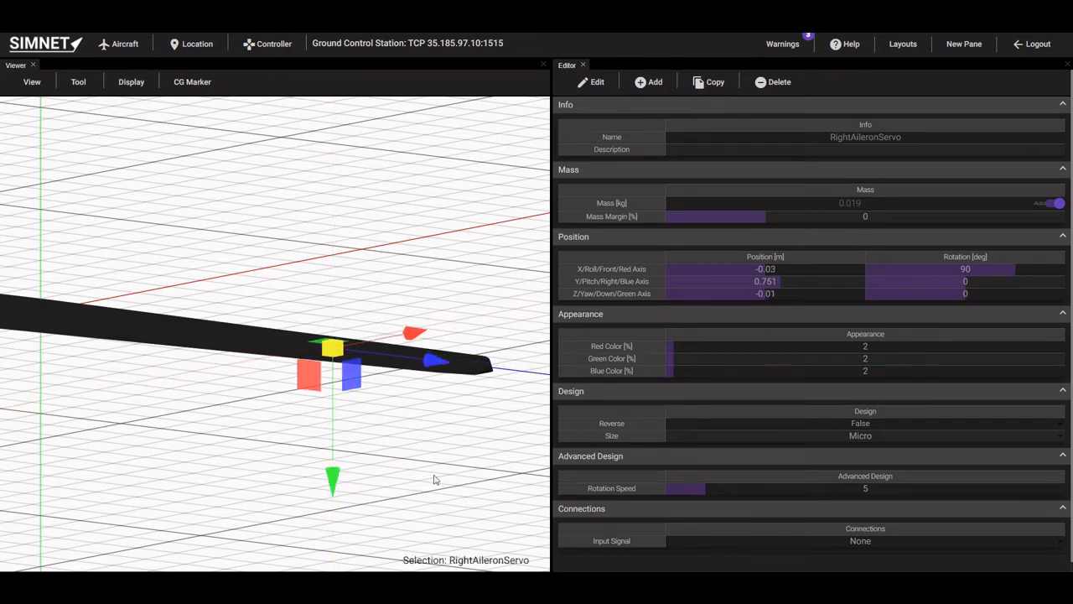
pyautogui.click(411, 449)
pyautogui.scroll(-5, 411, 449)
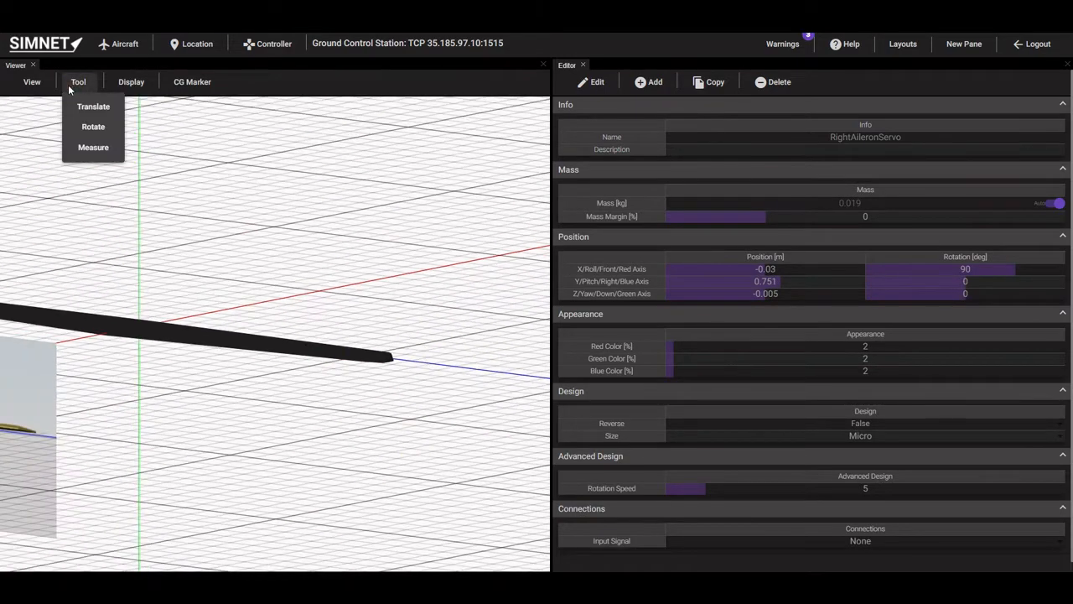
# Return to the top view and display the aircraft's interior.
pyautogui.moveTo(32, 84)
pyautogui.click(42, 106)
pyautogui.moveTo(135, 82)
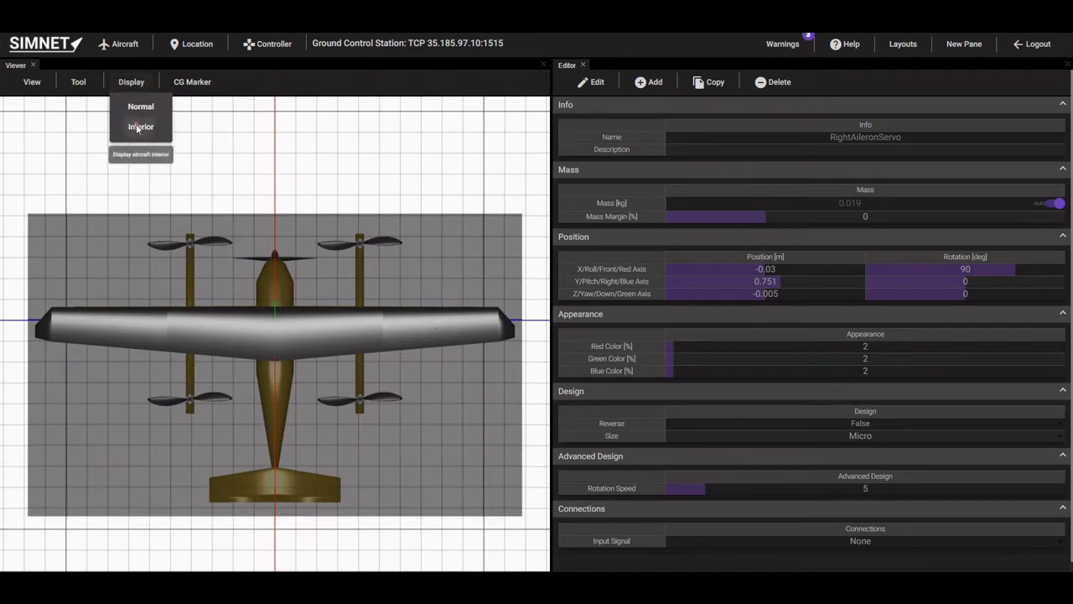
pyautogui.click(136, 107)
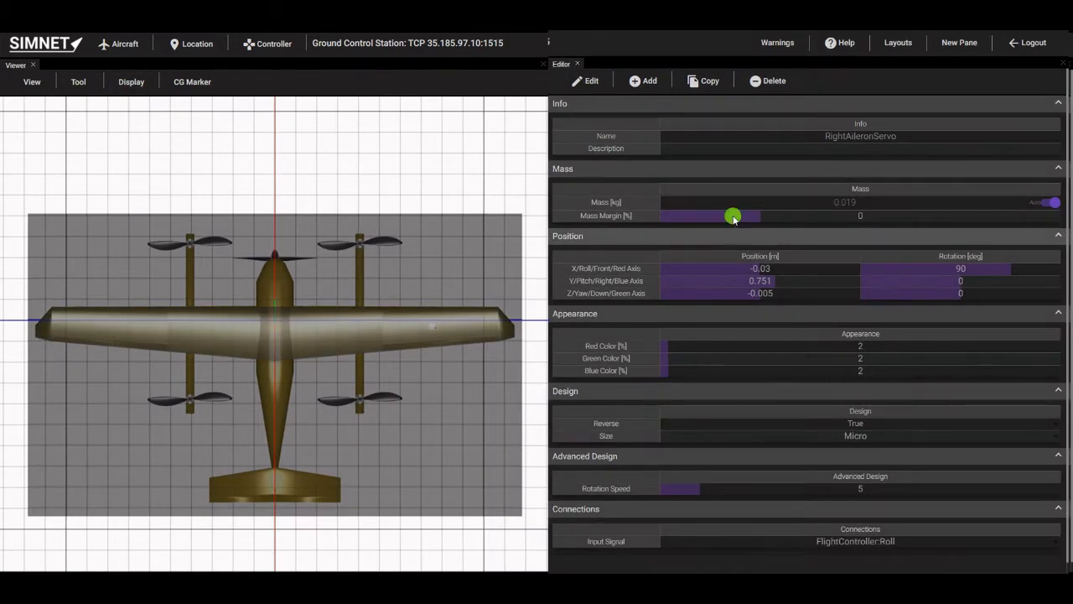
# Copy RightAileronServo as a laterally mirrored servo for the left wing.
pyautogui.click(701, 81)
pyautogui.moveTo(850, 190)
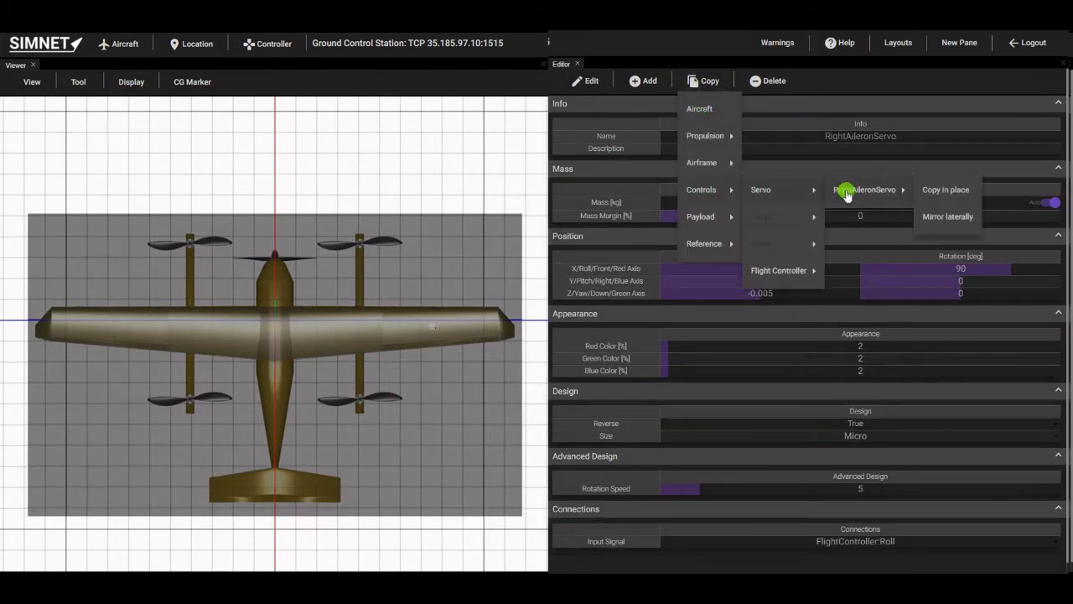
pyautogui.click(955, 219)
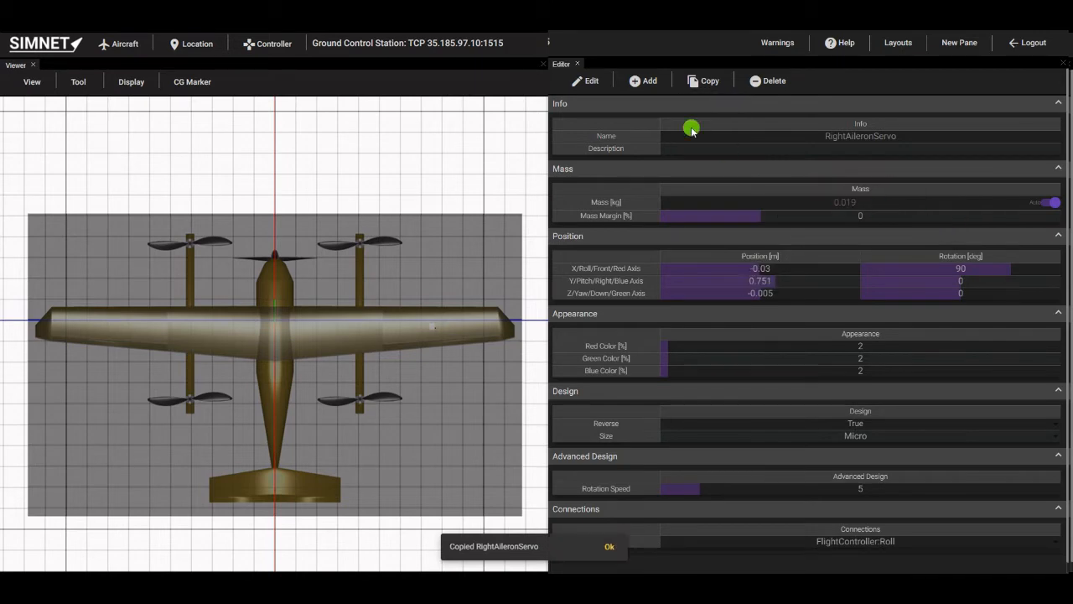
# Open the RightAileronServoCopy servo for editing and rename it LeftAileronServo.
pyautogui.click(587, 81)
pyautogui.moveTo(596, 190)
pyautogui.moveTo(645, 192)
pyautogui.click(768, 246)
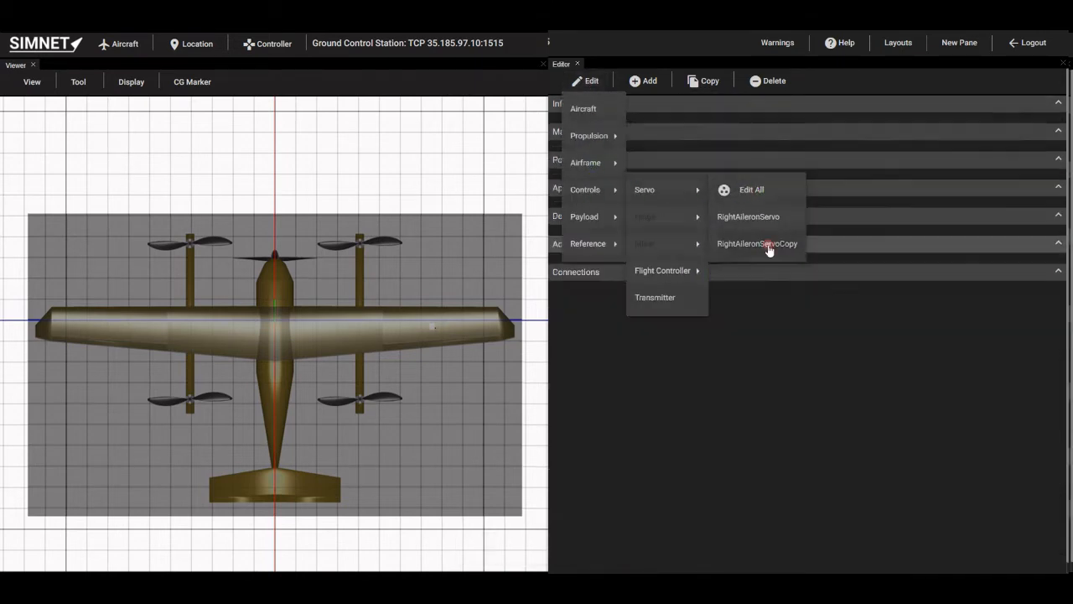
pyautogui.write('LeftAileronServo')
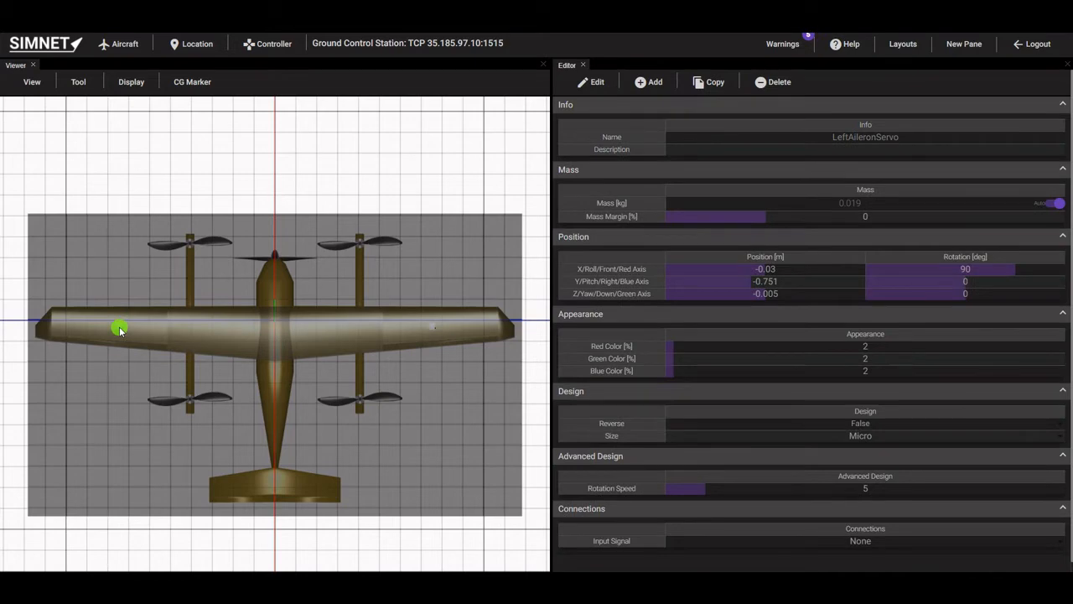
# Assign RightAileronServo as the right span servo and LeftAileronServo as the left span servo of the wing's Segment 2.
pyautogui.click(597, 90)
pyautogui.moveTo(595, 162)
pyautogui.moveTo(676, 161)
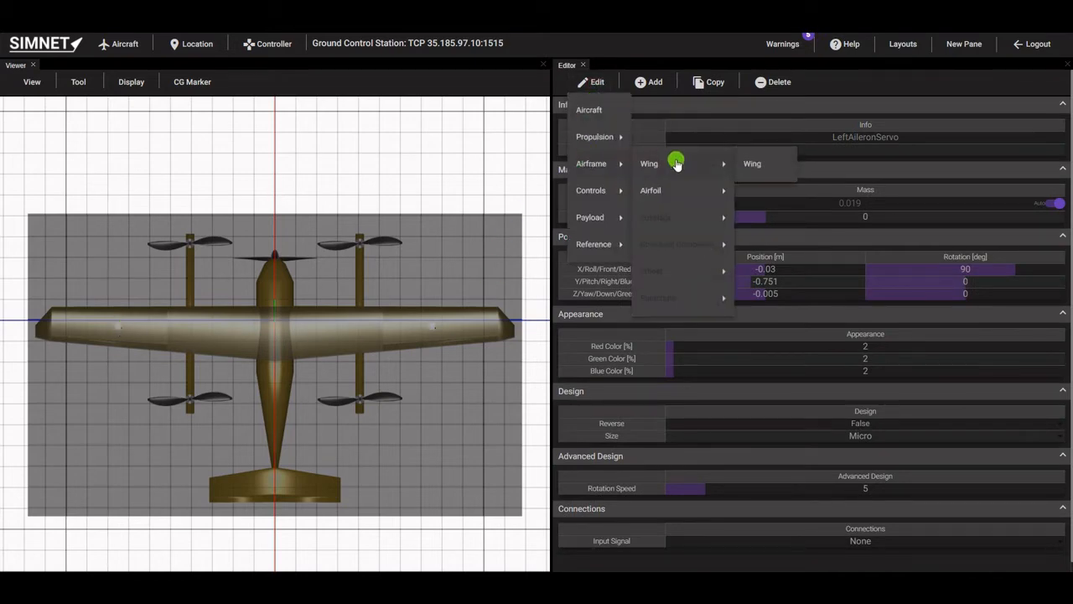
pyautogui.click(745, 167)
pyautogui.scroll(-1, 832, 339)
pyautogui.scroll(-1, 831, 339)
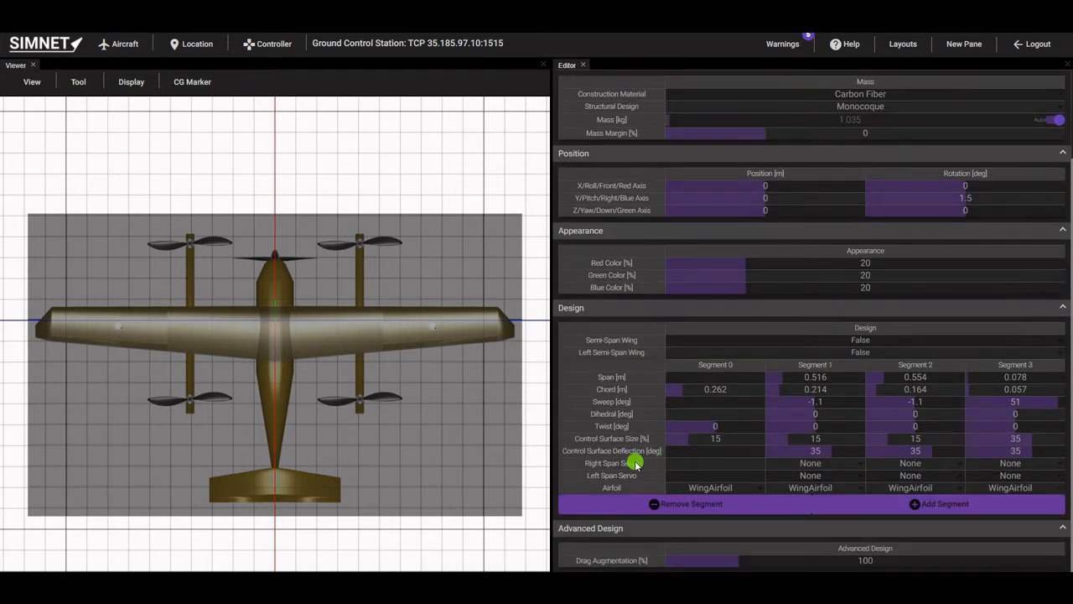
pyautogui.click(908, 465)
pyautogui.click(906, 488)
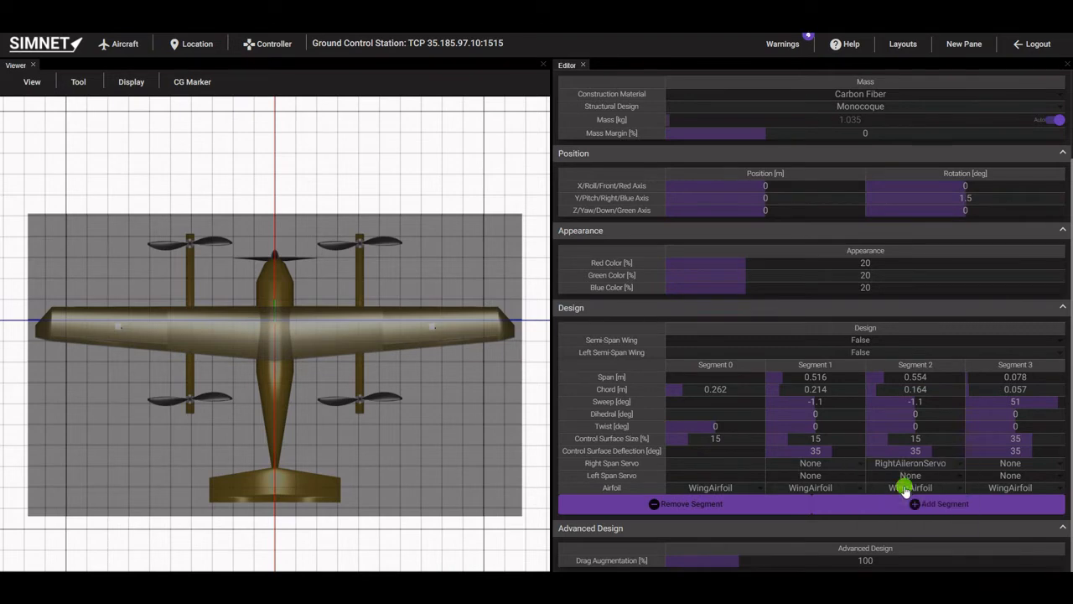
pyautogui.click(861, 476)
pyautogui.click(911, 524)
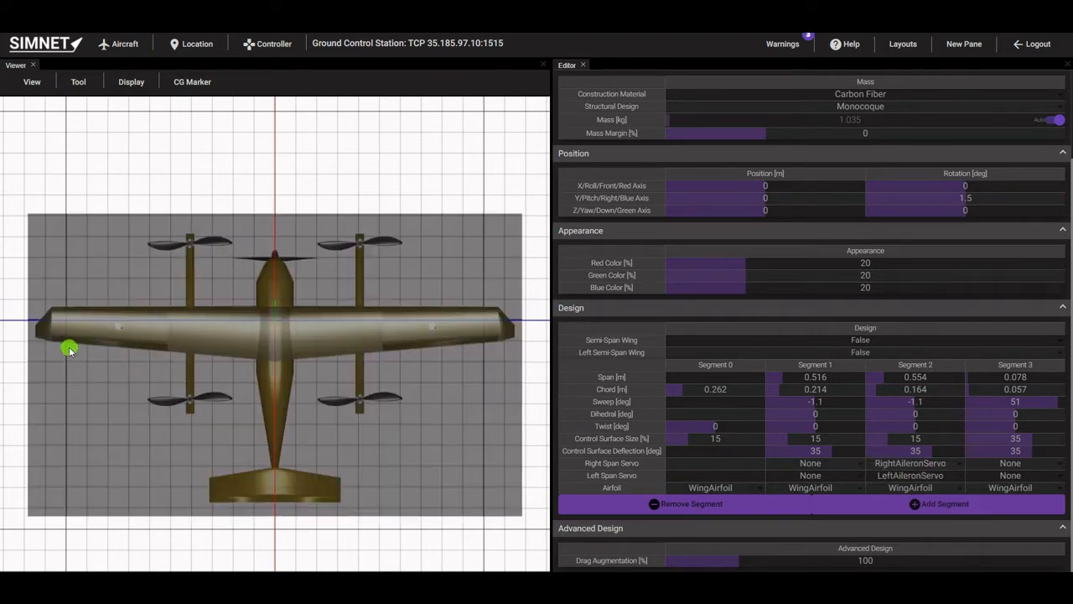
# Set the wing's control surface size to 10% in Segments 2 and 3.
pyautogui.scroll(4, 500, 360)
pyautogui.moveTo(510, 387); pyautogui.dragTo(467, 386, button='right')
pyautogui.scroll(6, 352, 380)
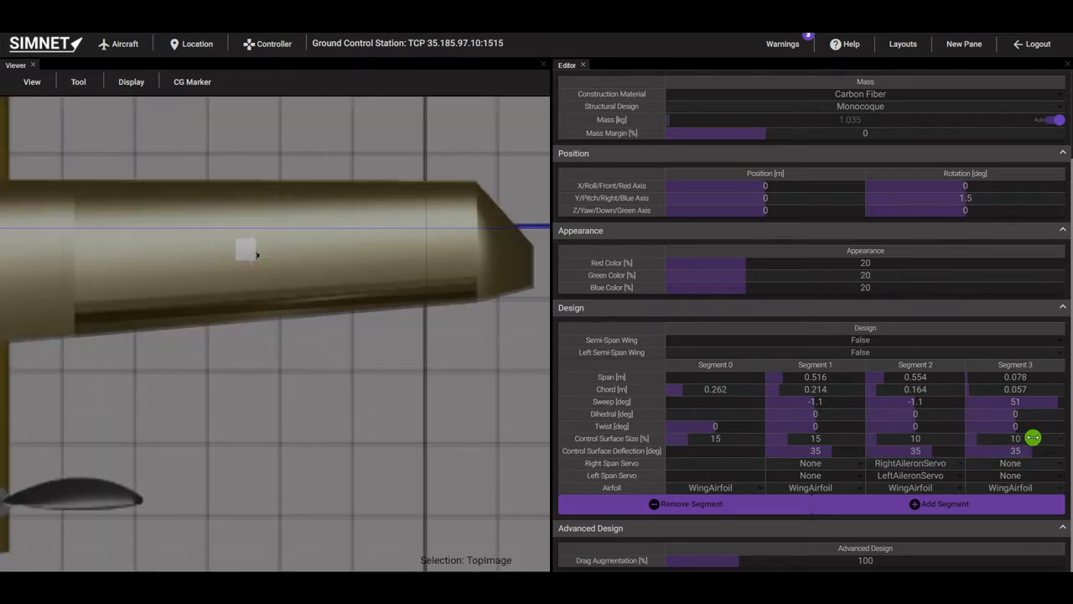
pyautogui.click(1033, 438)
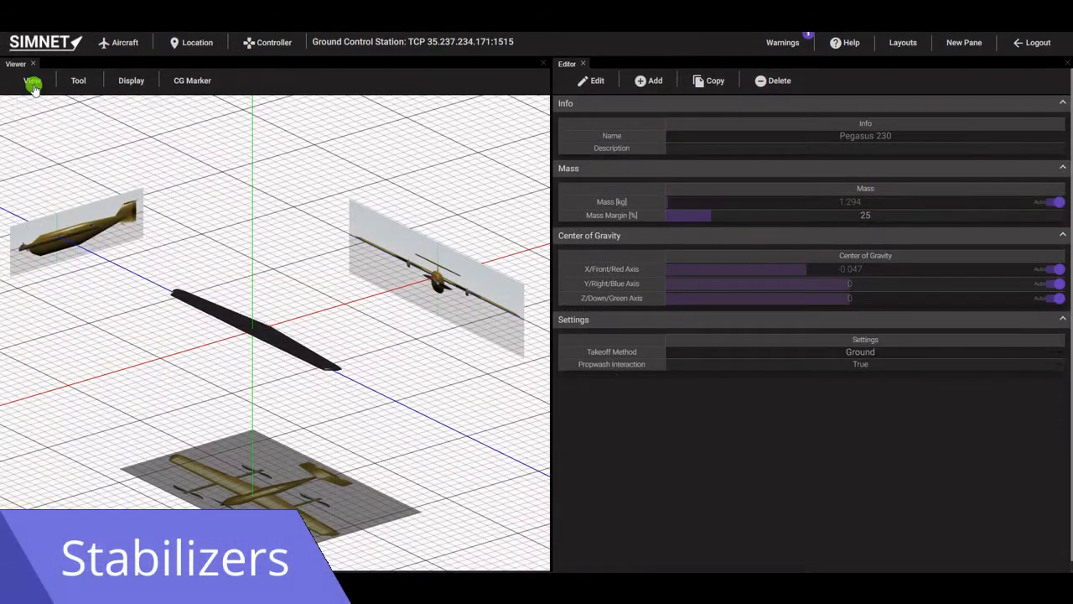
# Display the aircraft's interior from the top and add a second wing.
pyautogui.click(32, 81)
pyautogui.click(56, 105)
pyautogui.click(131, 80)
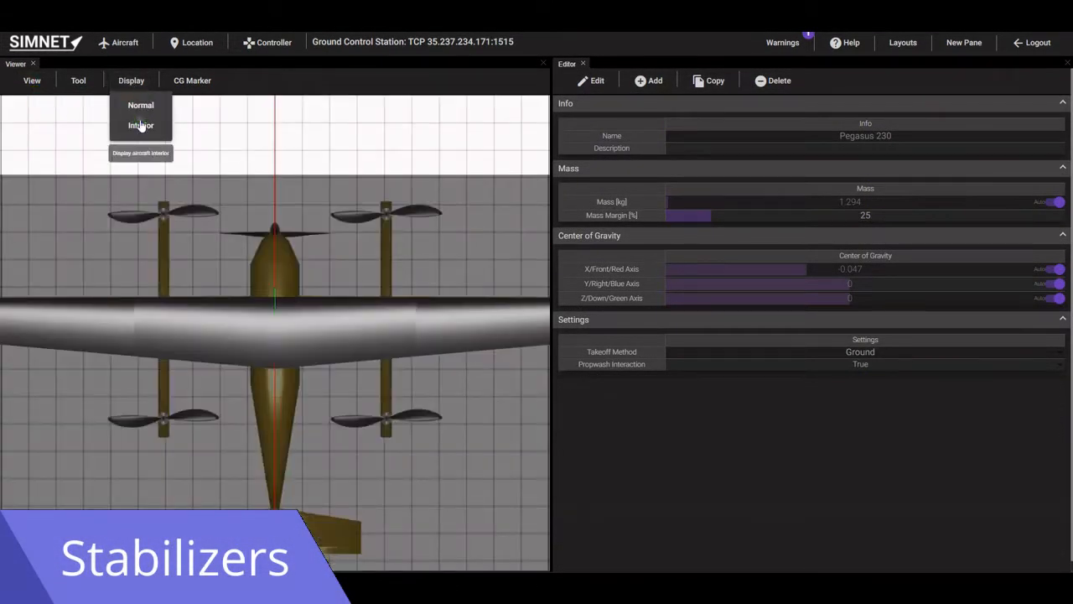
pyautogui.click(141, 125)
pyautogui.click(648, 81)
pyautogui.moveTo(656, 138)
pyautogui.click(719, 138)
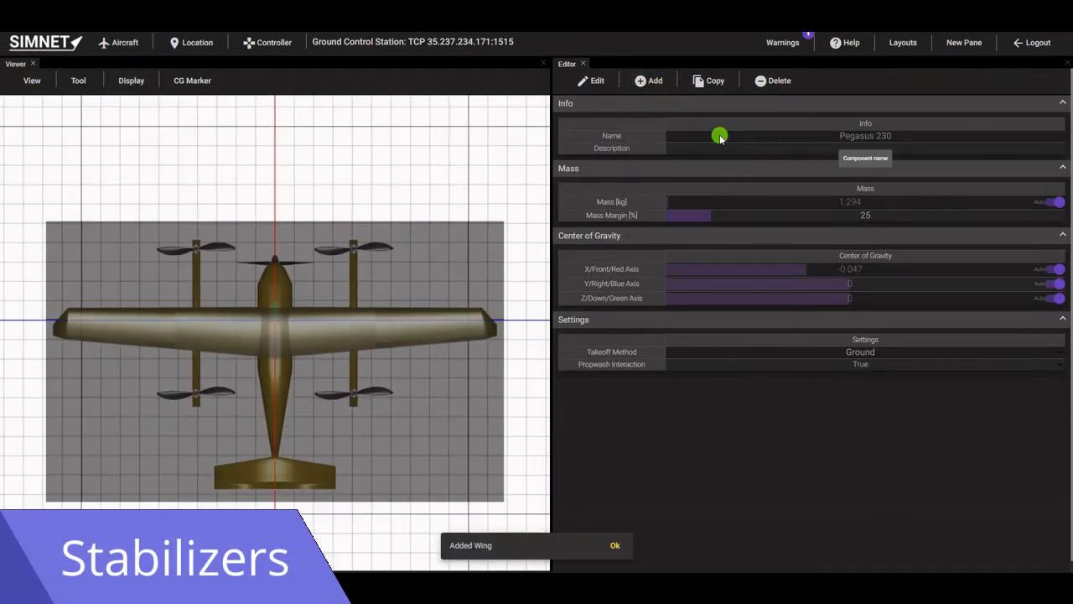
# Move the new wing back over the reference tail to X -0.76 m and rename it HorizontalStabilizer.
pyautogui.click(320, 329)
pyautogui.click(319, 329)
pyautogui.moveTo(275, 270); pyautogui.dragTo(275, 420)
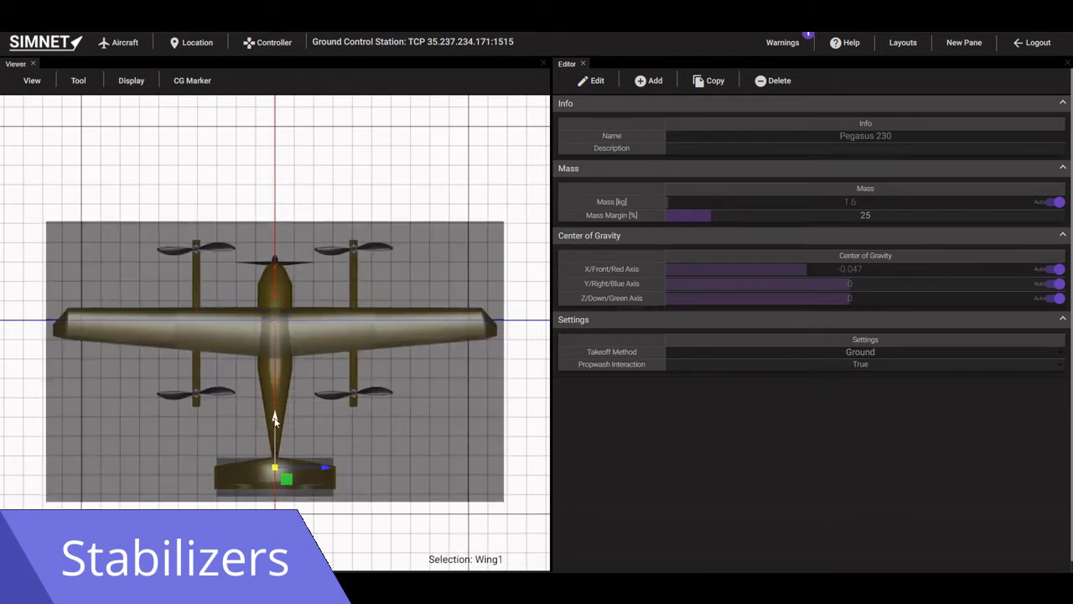
pyautogui.click(591, 81)
pyautogui.moveTo(587, 162)
pyautogui.moveTo(662, 163)
pyautogui.click(762, 192)
pyautogui.click(827, 138)
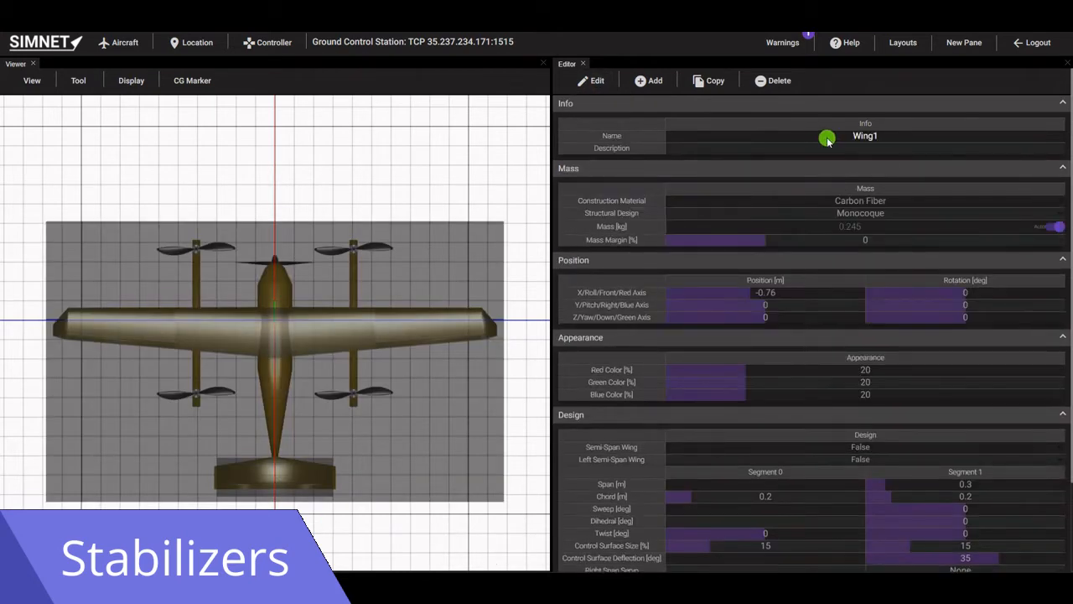
pyautogui.write('HorizontalStabilizer')
# Set HorizontalStabilizer's span to 0.315 m and its chords to 0.168 m in Segment 0 and 0.119 m in Segment 1.
pyautogui.scroll(-2, 714, 378)
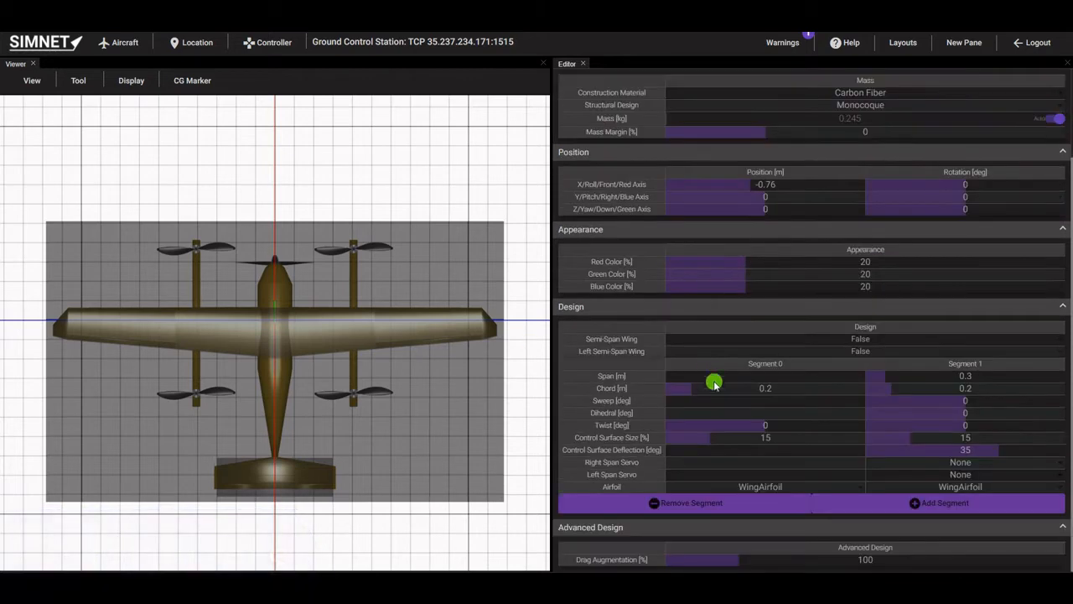
pyautogui.write('15')
pyautogui.click(517, 404)
pyautogui.click(758, 388)
pyautogui.doubleClick(757, 388)
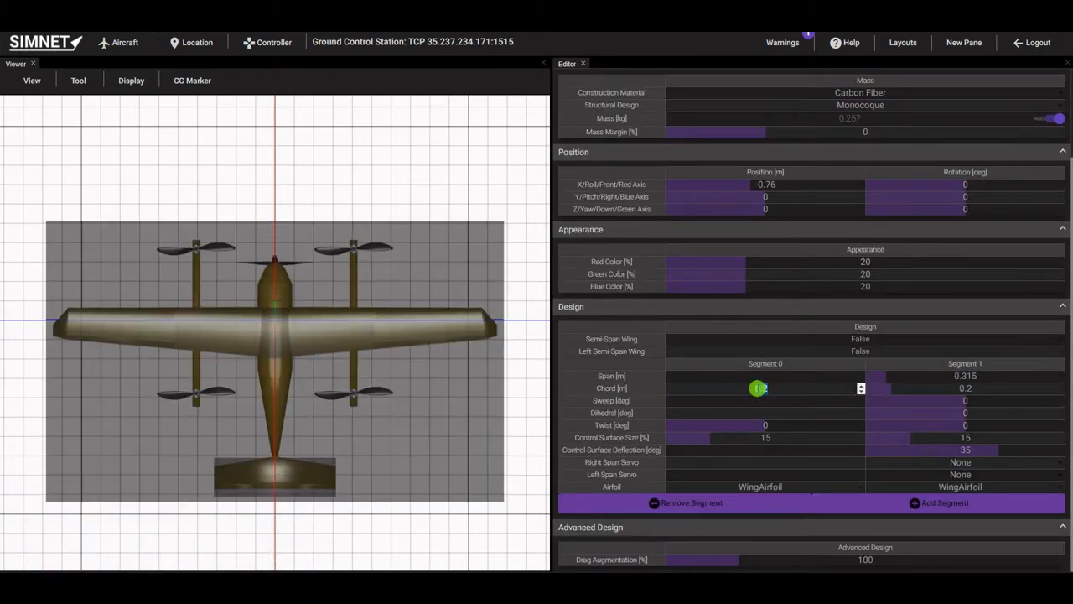
pyautogui.doubleClick(963, 388)
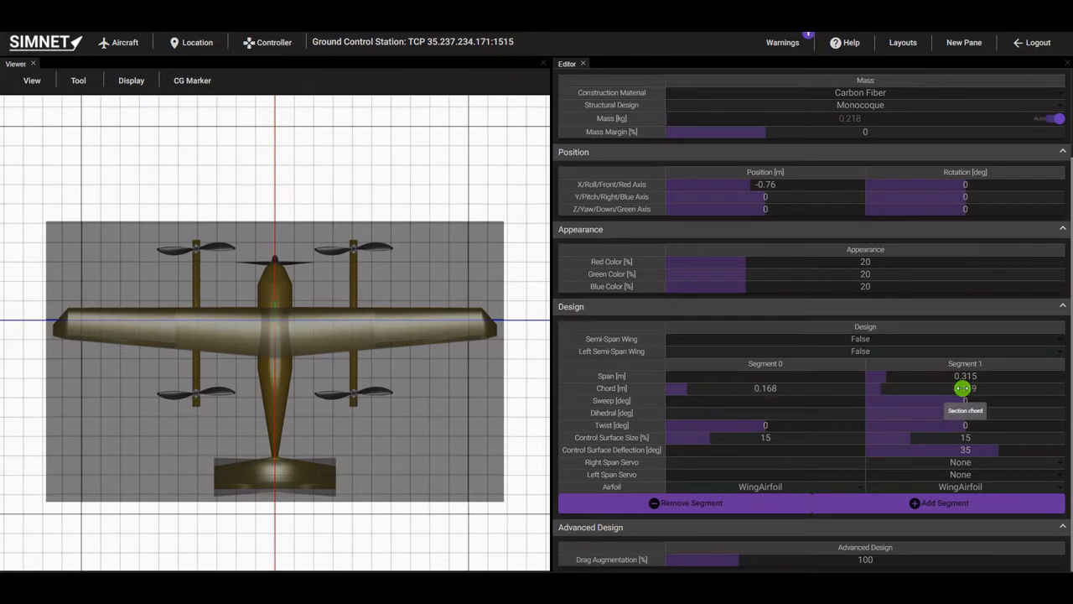
# Move HorizontalStabilizer forward to X -0.748 m and set Segment 1's sweep to 6.96 degrees.
pyautogui.scroll(8, 348, 489)
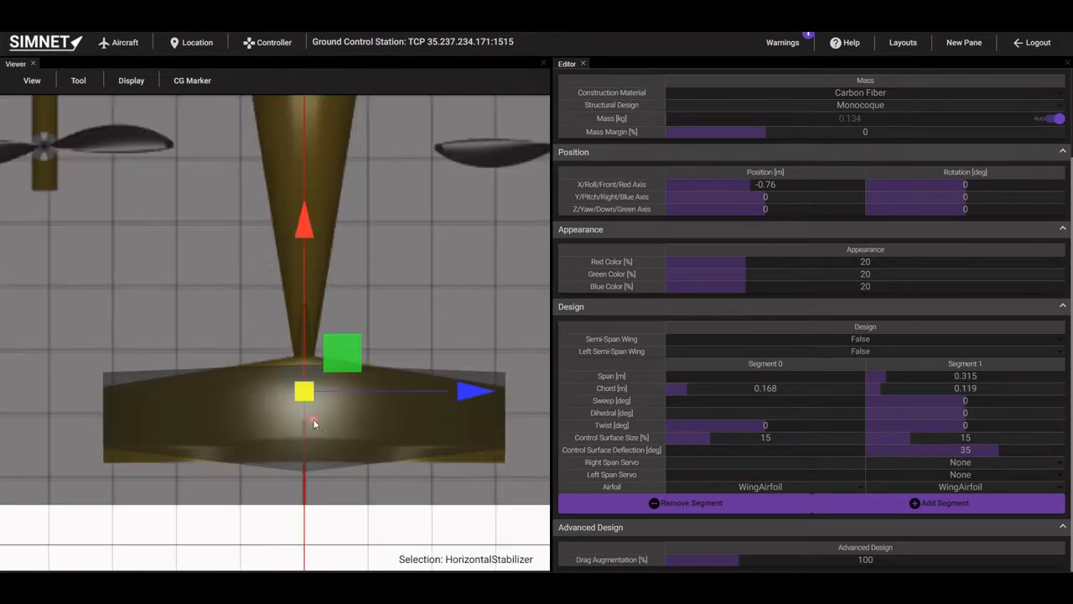
pyautogui.moveTo(304, 307); pyautogui.dragTo(304, 299)
pyautogui.click(388, 543)
pyautogui.click(686, 510)
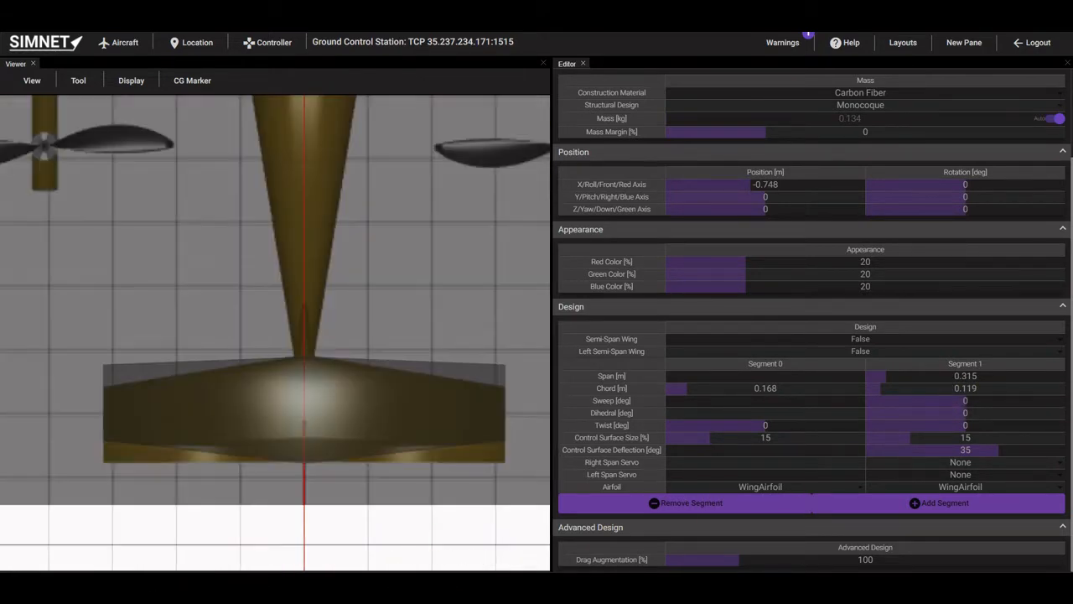
pyautogui.write('0')
pyautogui.press('Return')
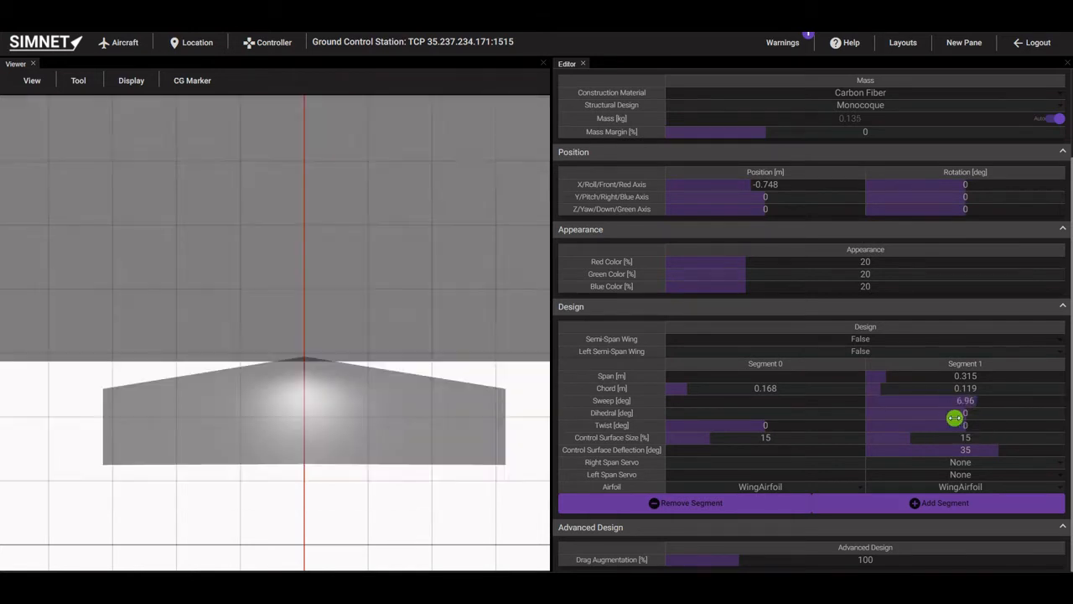
# Raise HorizontalStabilizer to Z -0.108 m so it lines up with the tail in the front reference image.
pyautogui.scroll(-8, 347, 543)
pyautogui.click(36, 85)
pyautogui.click(51, 186)
pyautogui.scroll(5, 298, 347)
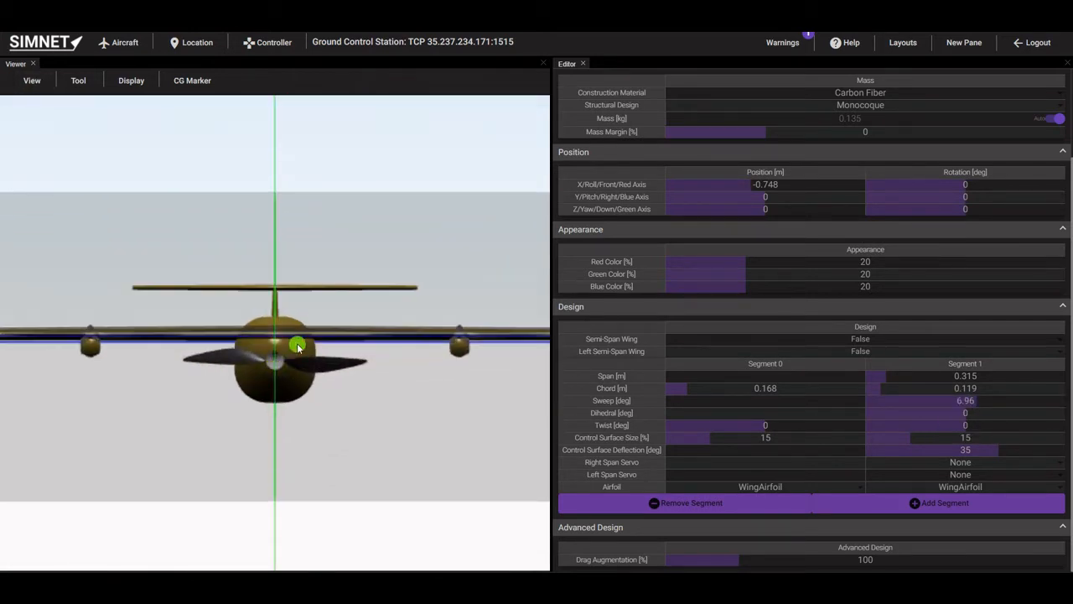
pyautogui.moveTo(755, 210); pyautogui.dragTo(738, 208)
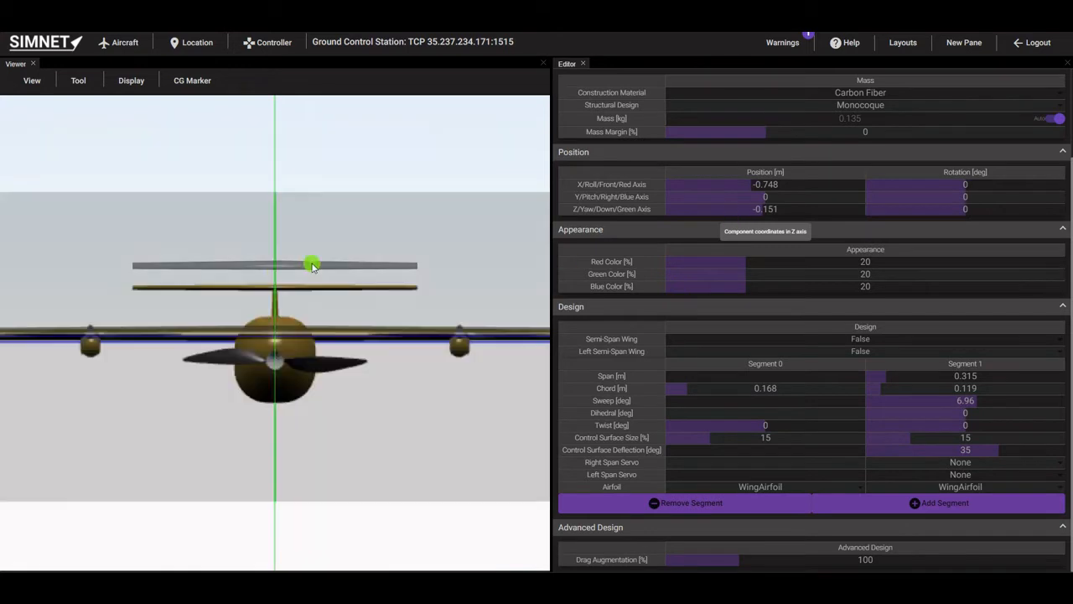
pyautogui.click(311, 263)
pyautogui.moveTo(275, 388); pyautogui.dragTo(275, 409)
pyautogui.click(361, 150)
# Add a new airfoil named StabilizerAirfoil and load the naca0009 profile from the database.
pyautogui.click(32, 81)
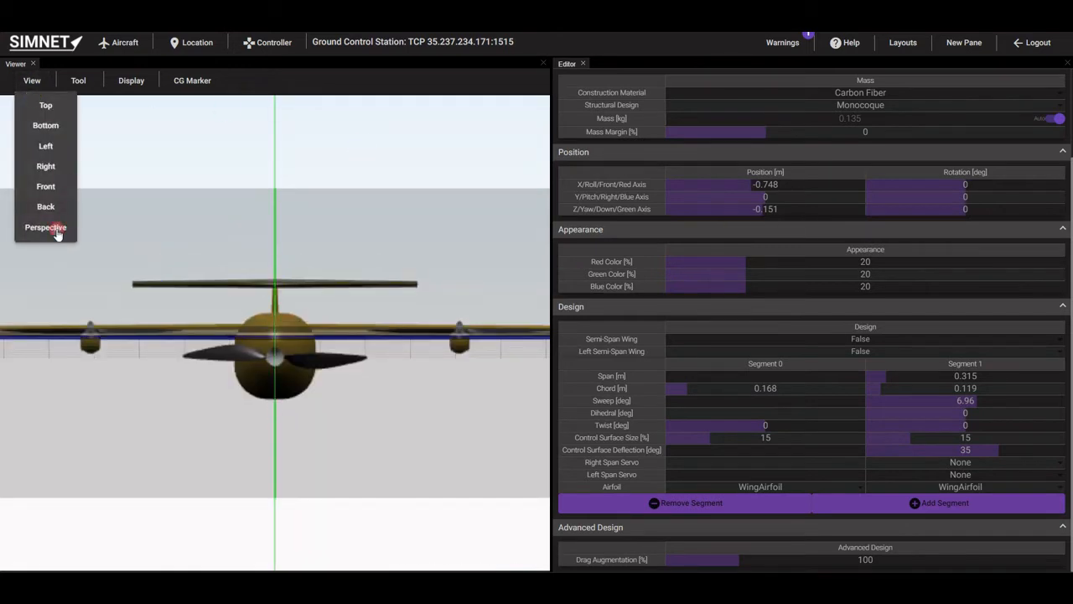
pyautogui.click(60, 227)
pyautogui.click(649, 80)
pyautogui.moveTo(680, 191)
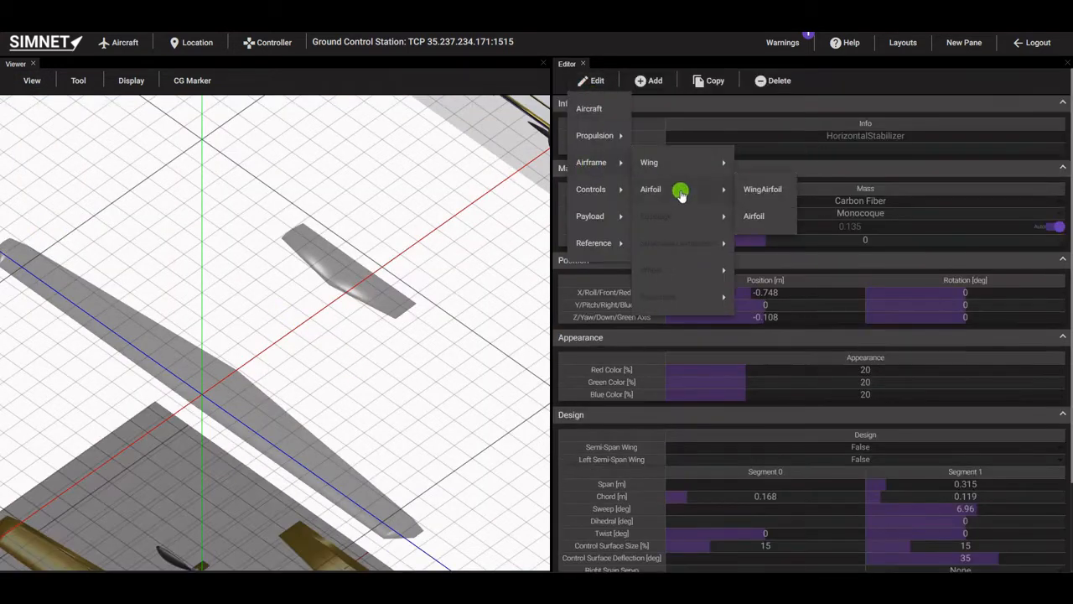
pyautogui.click(754, 216)
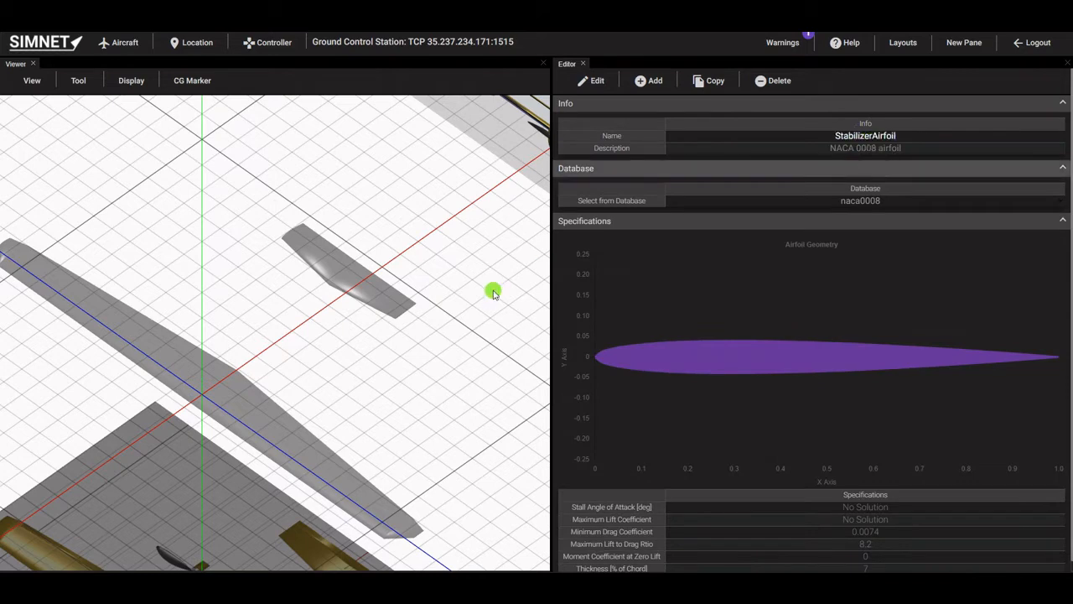
pyautogui.click(829, 203)
pyautogui.click(831, 226)
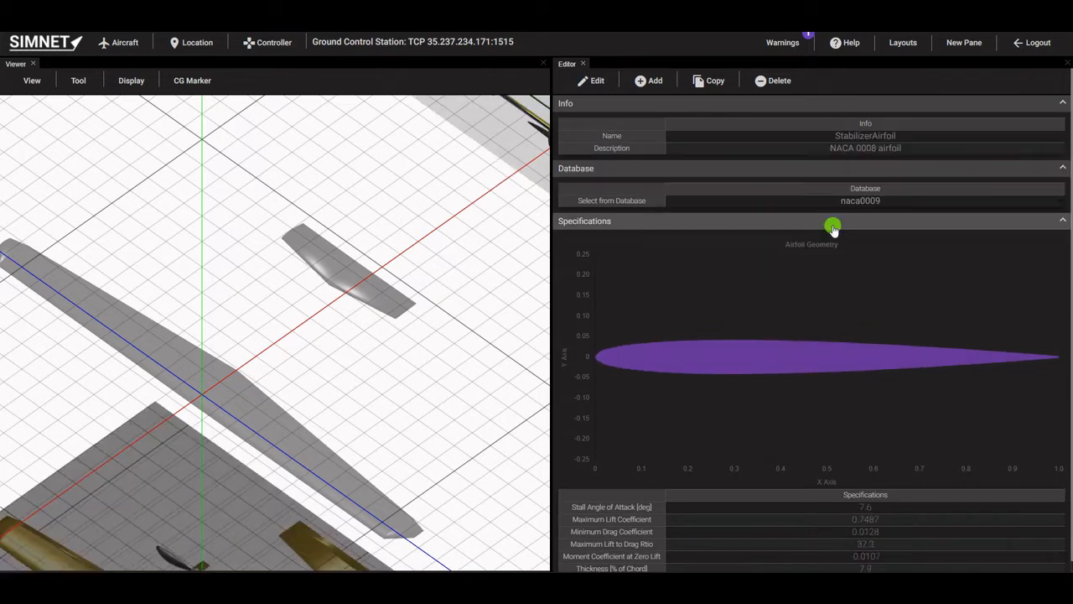
# Assign StabilizerAirfoil to both segments of HorizontalStabilizer.
pyautogui.click(598, 82)
pyautogui.moveTo(593, 163)
pyautogui.moveTo(661, 164)
pyautogui.click(769, 191)
pyautogui.scroll(-3, 774, 493)
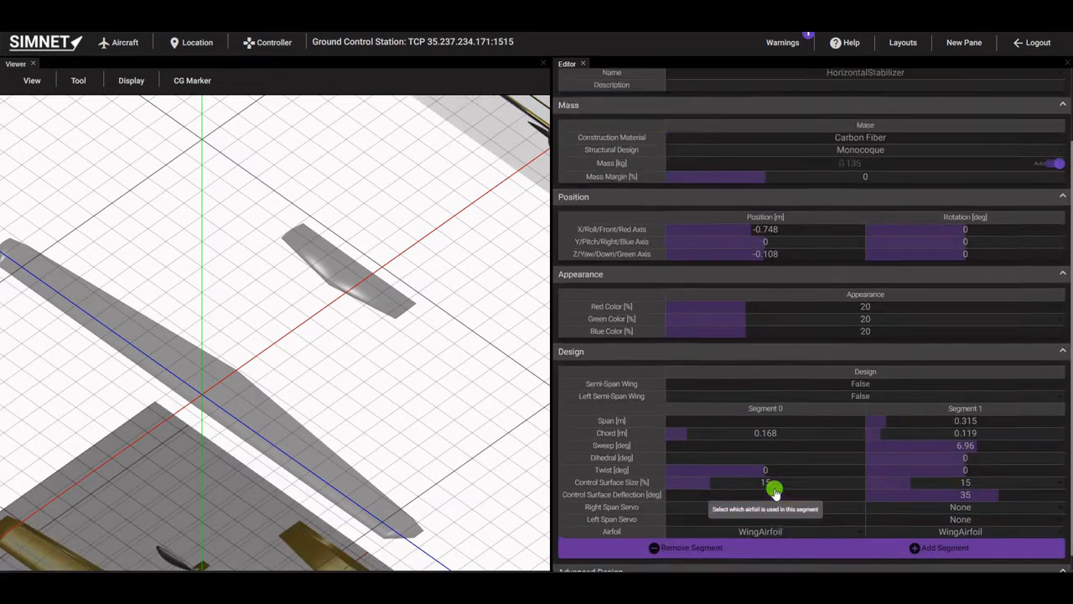
pyautogui.click(772, 494)
pyautogui.click(772, 510)
pyautogui.click(911, 488)
pyautogui.click(910, 487)
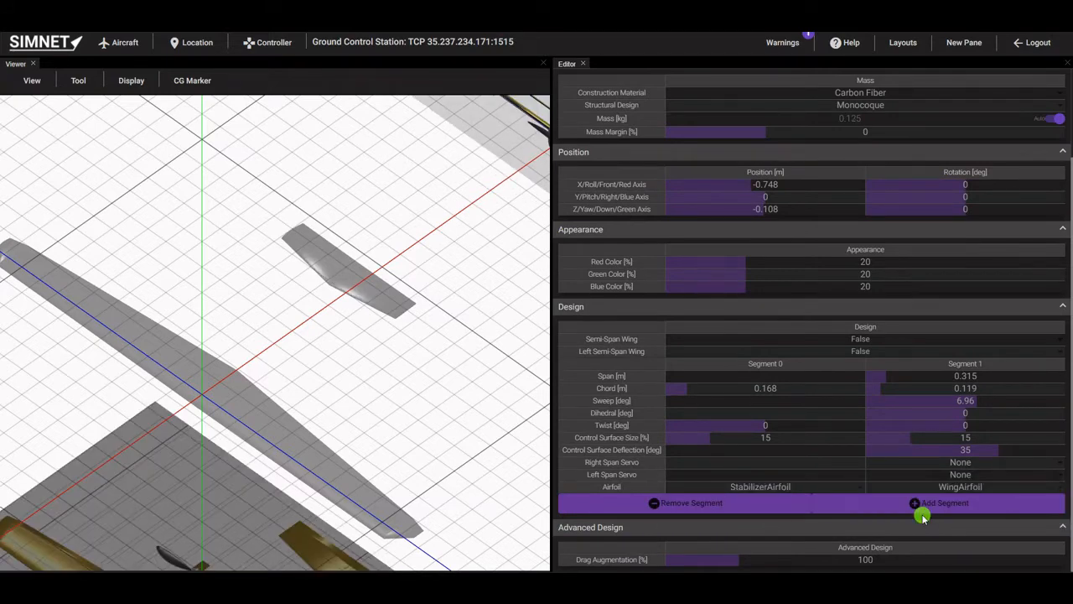
# Show the aircraft in normal display in the perspective view.
pyautogui.click(119, 86)
pyautogui.click(137, 106)
pyautogui.scroll(-5, 468, 407)
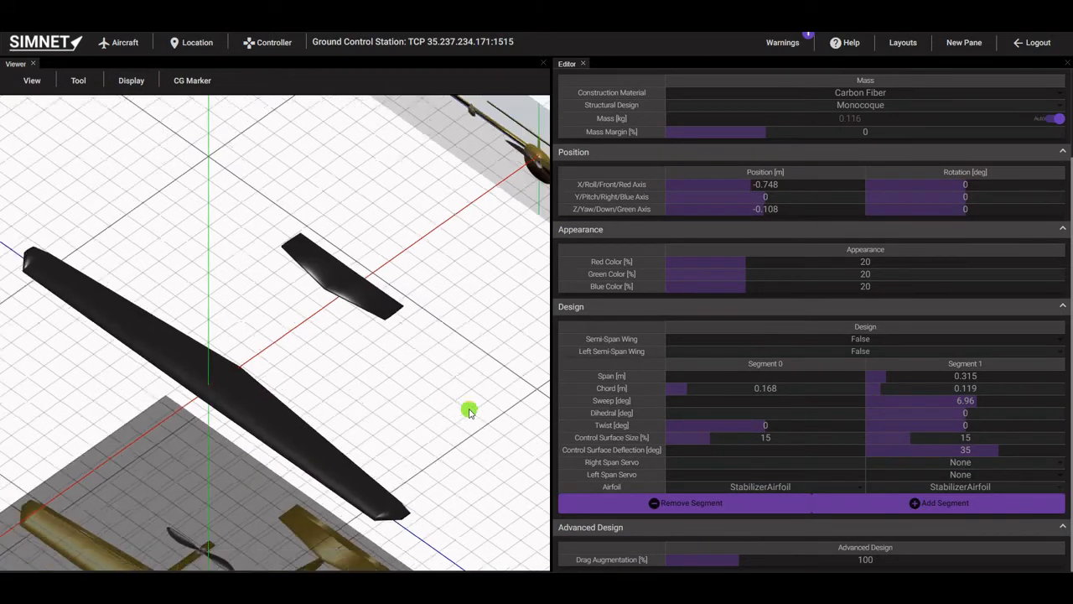
pyautogui.click(116, 47)
pyautogui.click(115, 152)
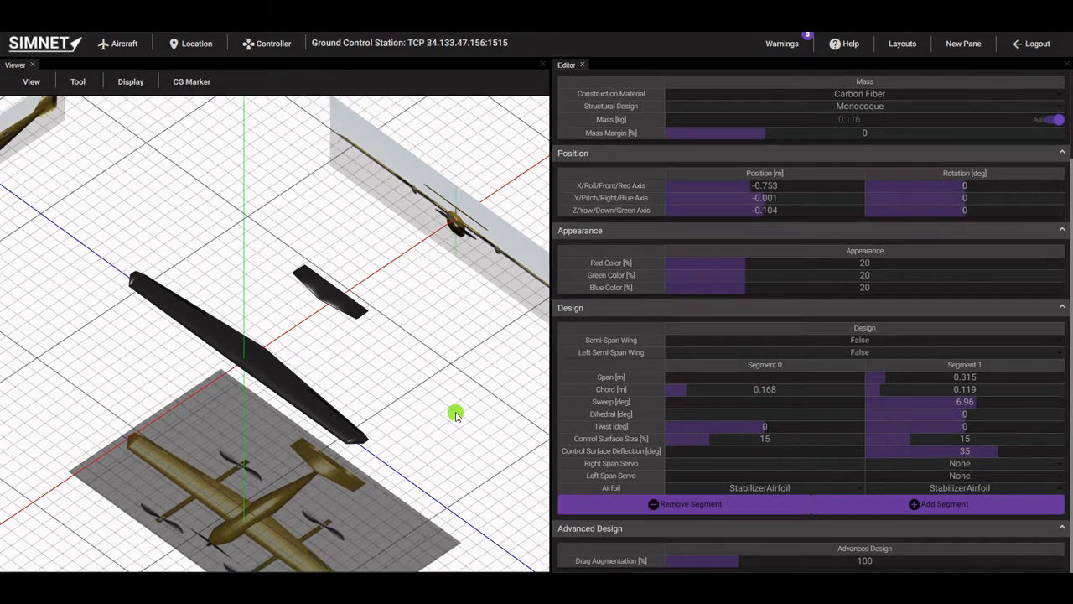
# Add a new servo and rename it ElevatorServo.
pyautogui.scroll(3, 659, 360)
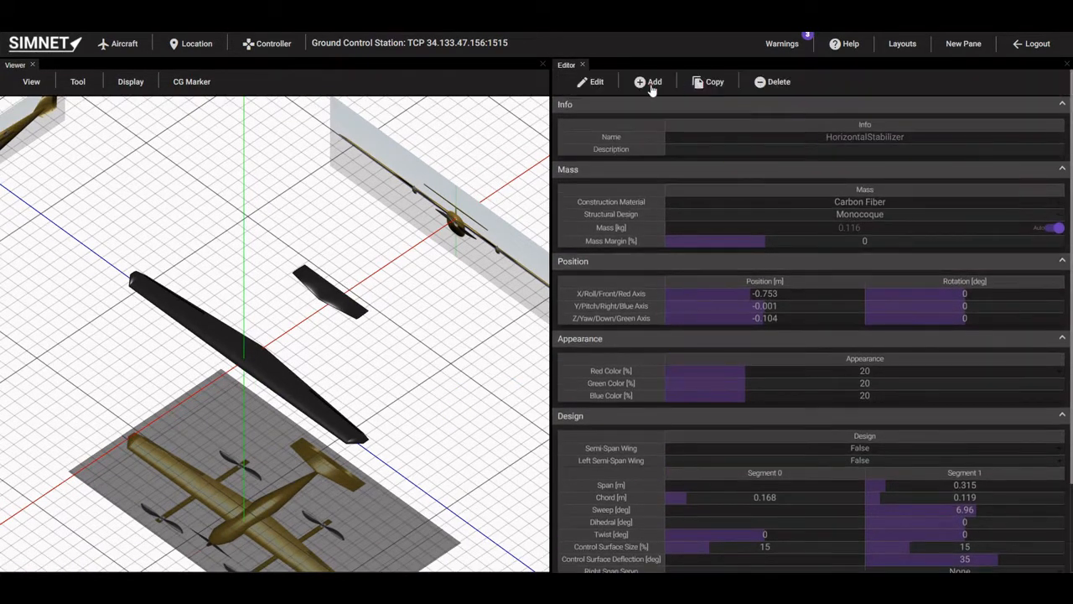
pyautogui.click(649, 81)
pyautogui.moveTo(658, 161)
pyautogui.click(709, 163)
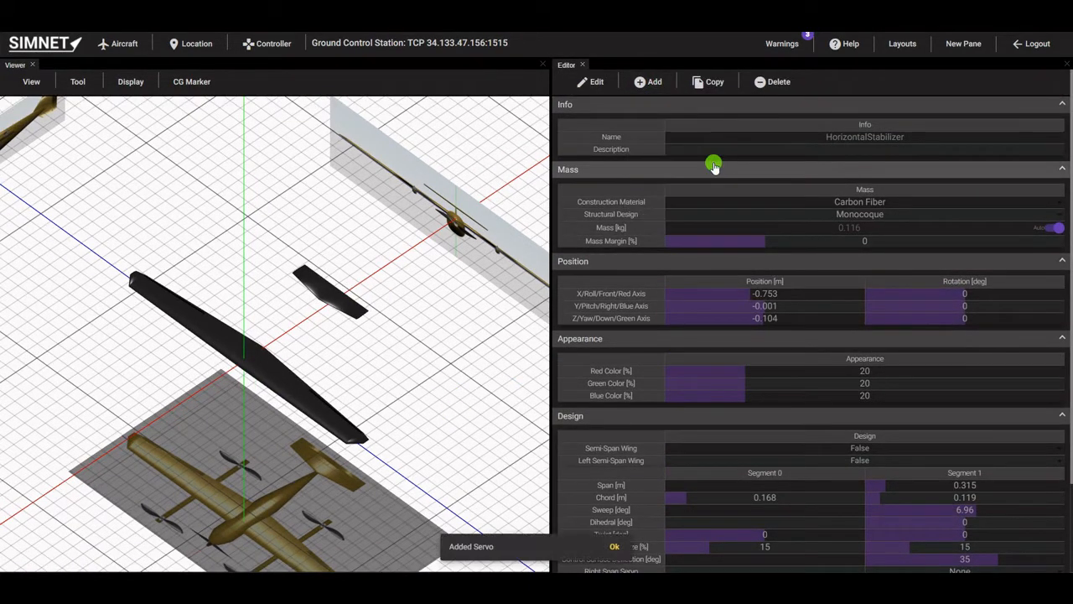
pyautogui.click(594, 82)
pyautogui.moveTo(628, 190)
pyautogui.moveTo(663, 190)
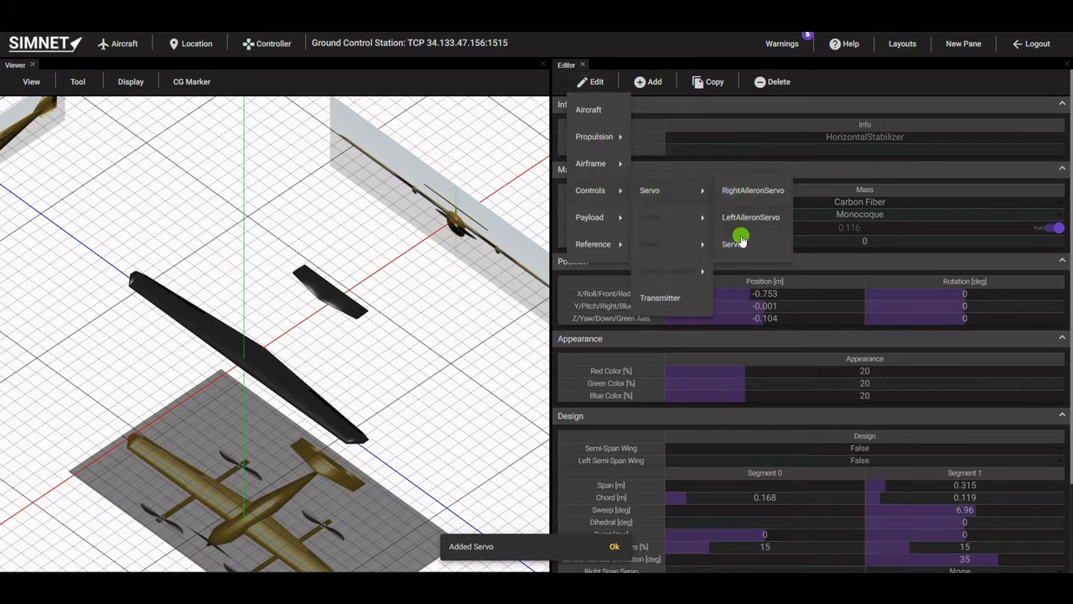
pyautogui.click(743, 235)
pyautogui.doubleClick(852, 141)
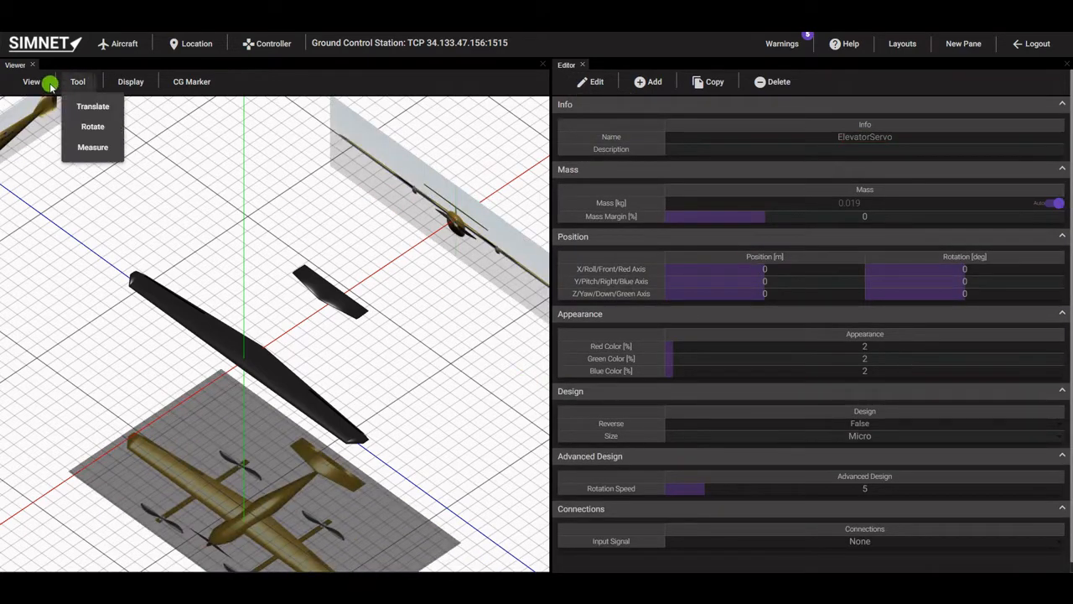
# Move ElevatorServo along the X axis to about -0.544 m, inside the rear fuselage of the top reference image.
pyautogui.moveTo(29, 84)
pyautogui.click(42, 105)
pyautogui.moveTo(126, 83)
pyautogui.click(138, 130)
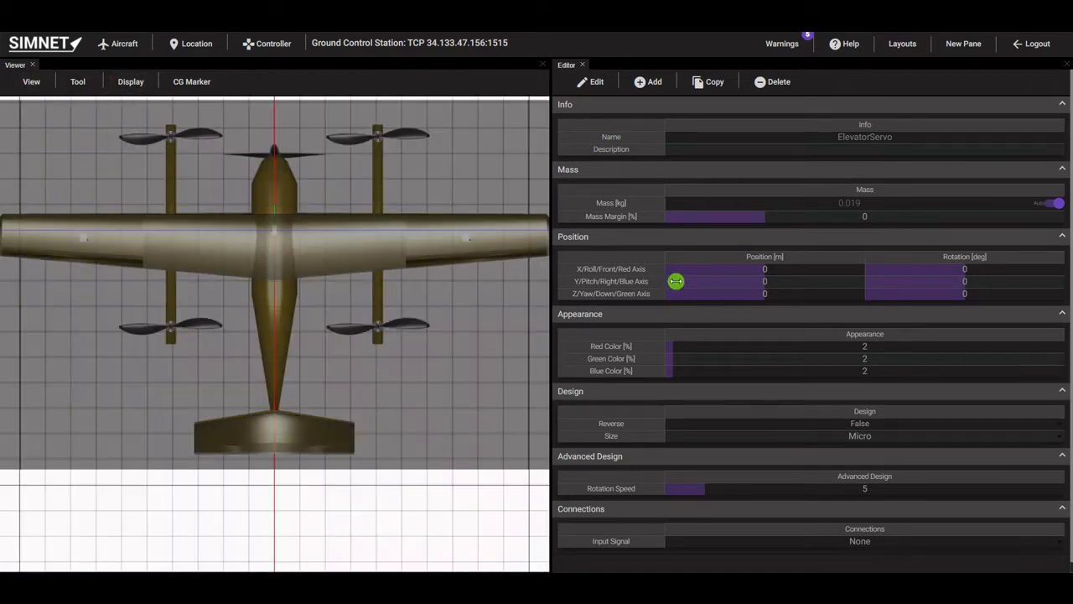
pyautogui.moveTo(733, 272); pyautogui.dragTo(725, 271)
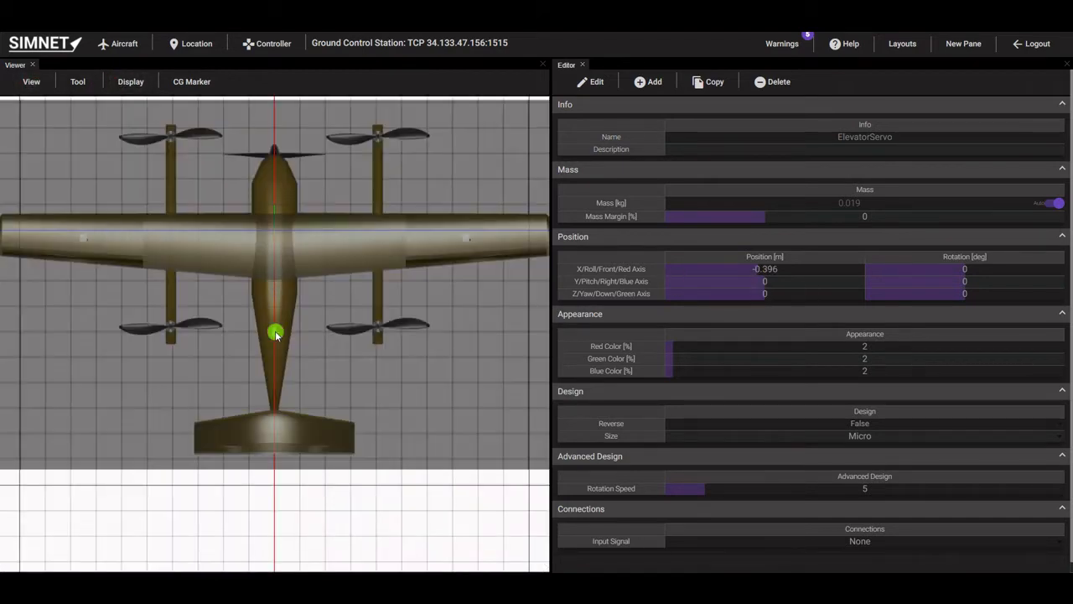
pyautogui.click(275, 333)
pyautogui.scroll(3, 275, 332)
pyautogui.scroll(2, 275, 333)
pyautogui.moveTo(275, 216); pyautogui.dragTo(279, 282)
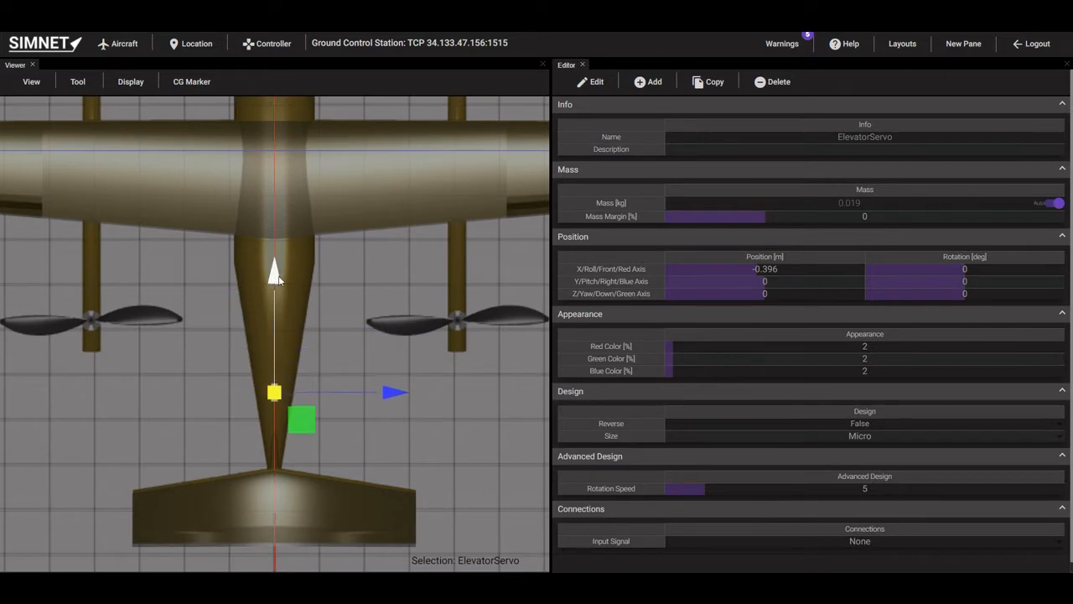
pyautogui.scroll(-3, 339, 524)
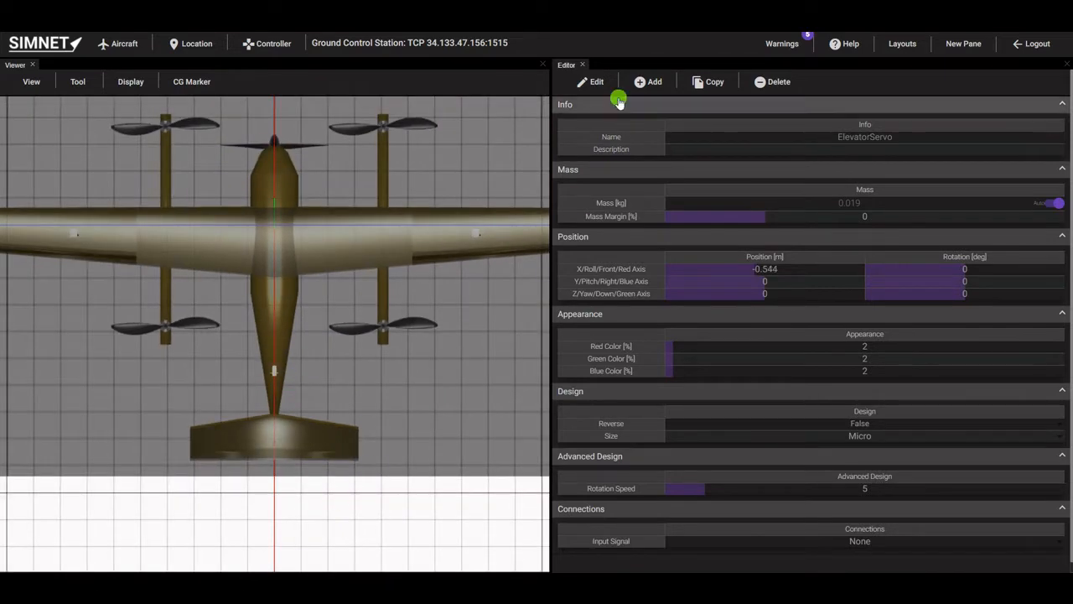
# Assign ElevatorServo as both the right and left span servo of HorizontalStabilizer.
pyautogui.click(592, 81)
pyautogui.moveTo(590, 163)
pyautogui.moveTo(665, 165)
pyautogui.click(759, 163)
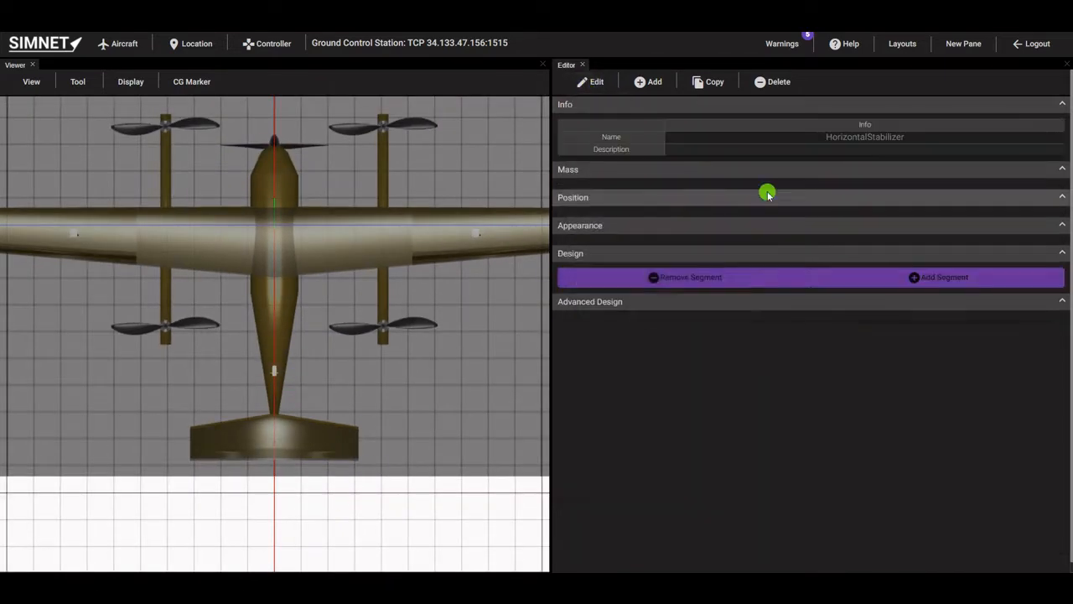
pyautogui.scroll(-3, 780, 243)
pyautogui.click(942, 470)
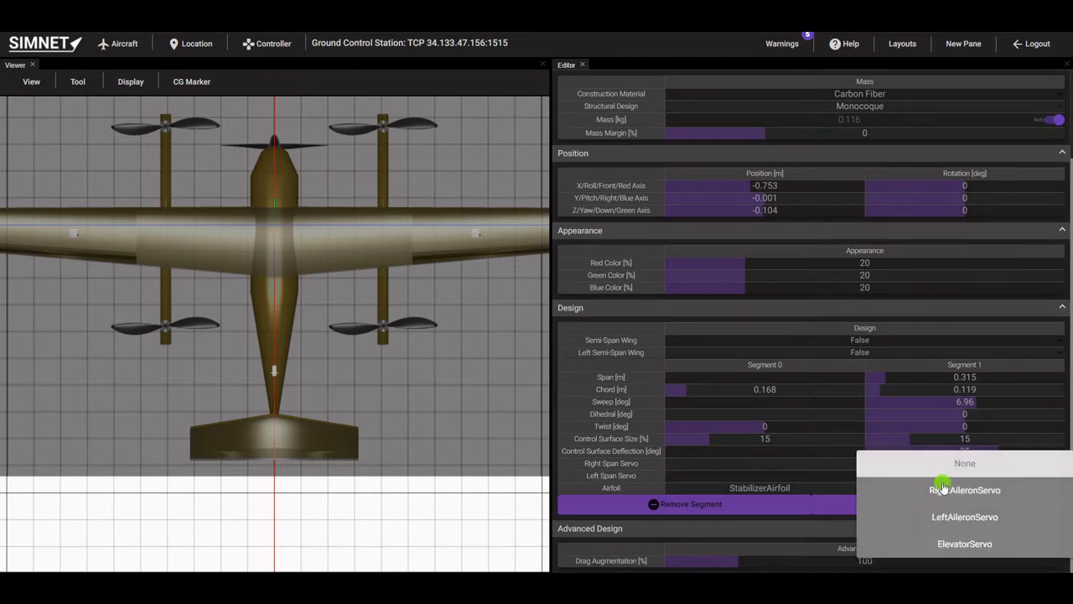
pyautogui.click(946, 543)
pyautogui.click(945, 476)
pyautogui.click(945, 472)
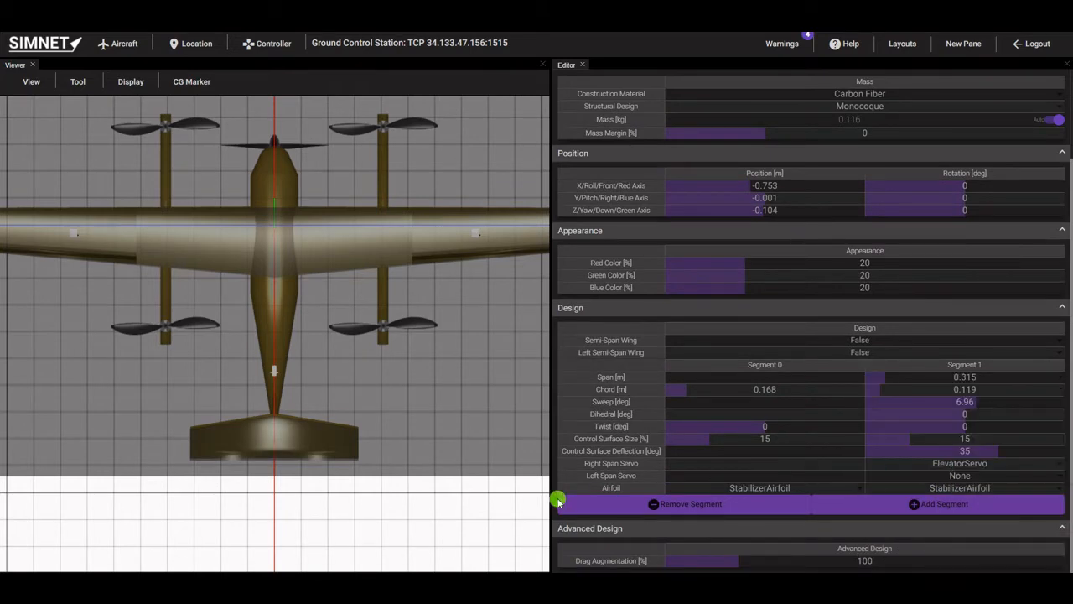
# Shift HorizontalStabilizer to about X -0.747 m and set its Segment 0 control surface size to 20% and Segment 1 deflection to 23°.
pyautogui.scroll(3, 378, 508)
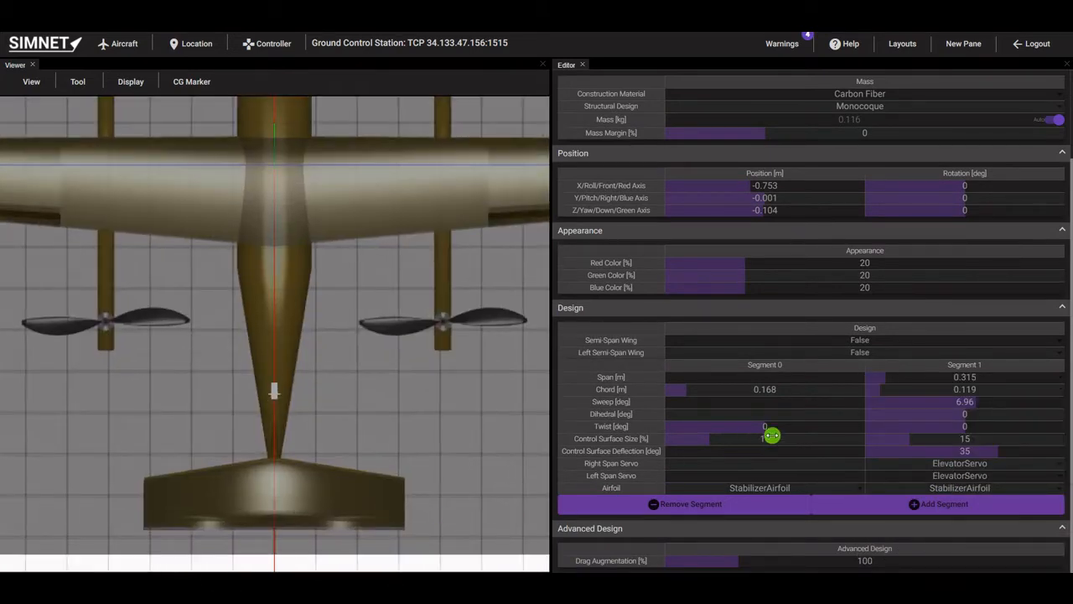
pyautogui.click(299, 492)
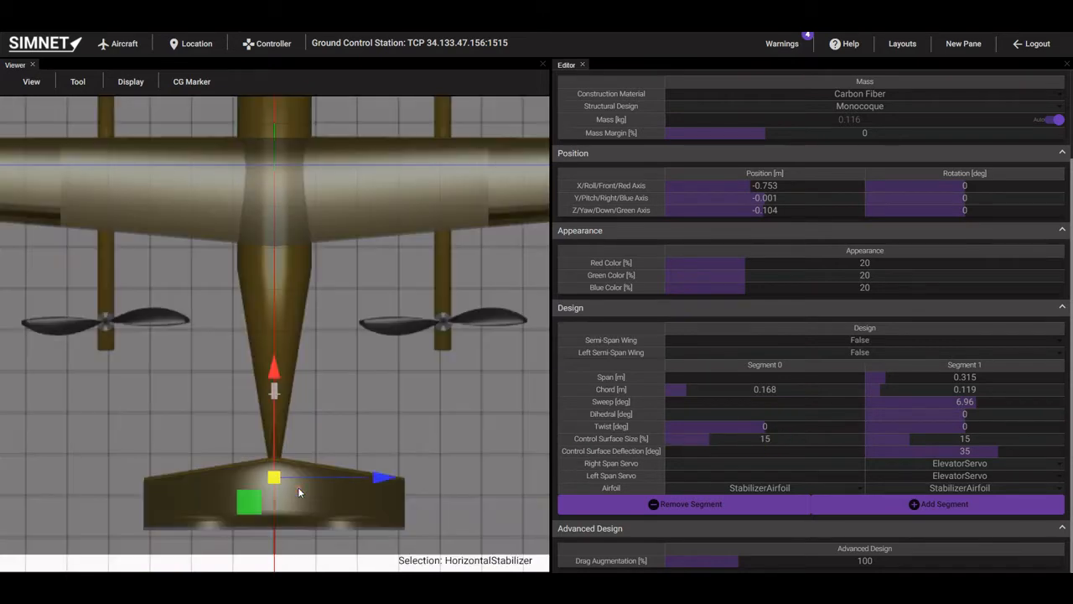
pyautogui.moveTo(276, 386); pyautogui.dragTo(275, 377)
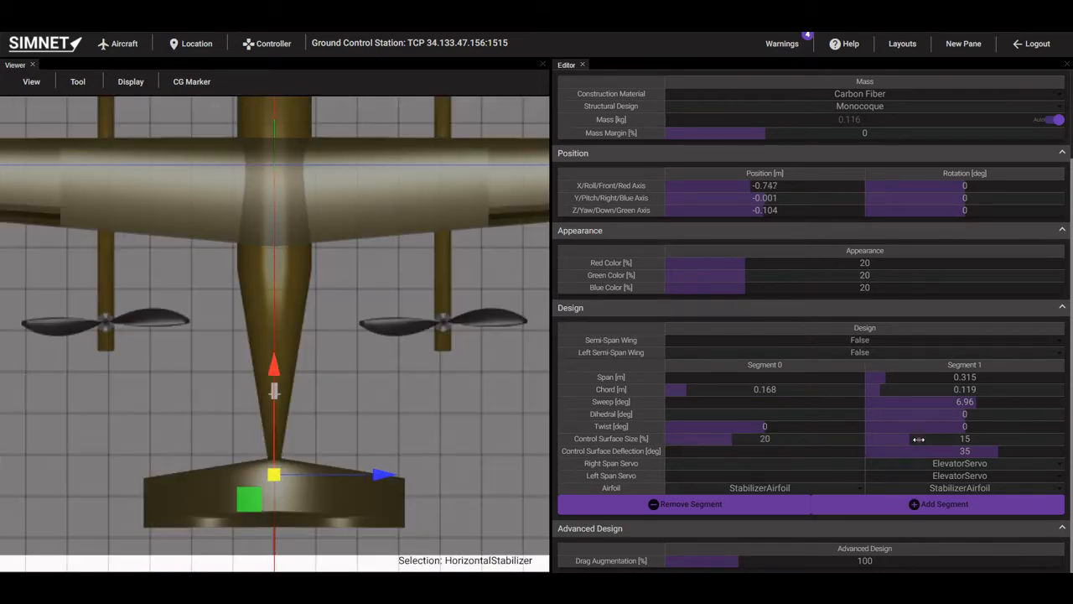
pyautogui.press('Return')
pyautogui.click(933, 451)
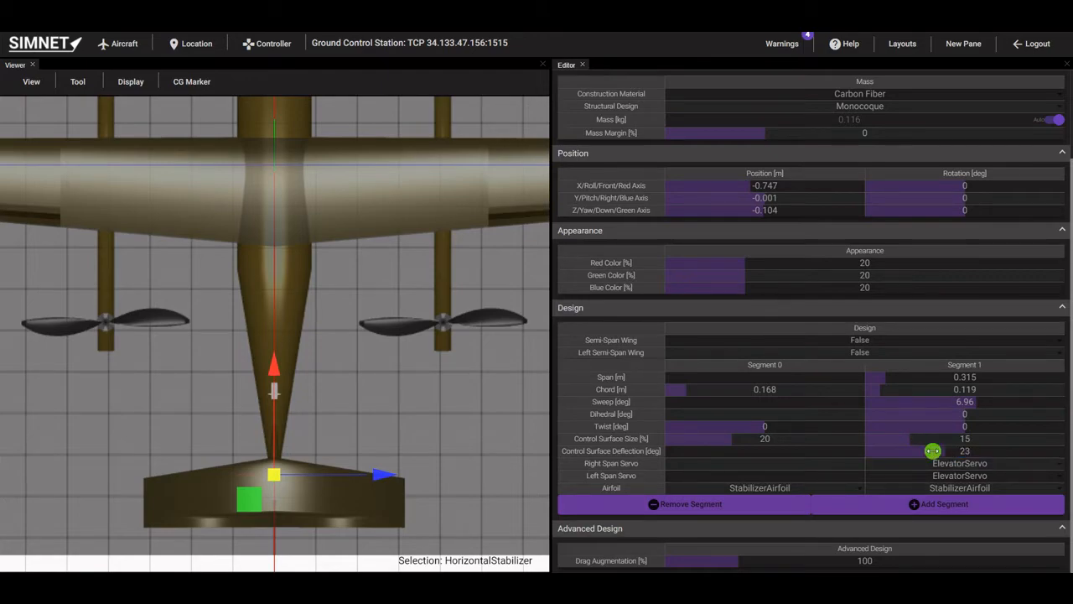
# Show the aircraft at an angle in normal display to check the wing, horizontal stabilizer and servo.
pyautogui.scroll(-3, 458, 496)
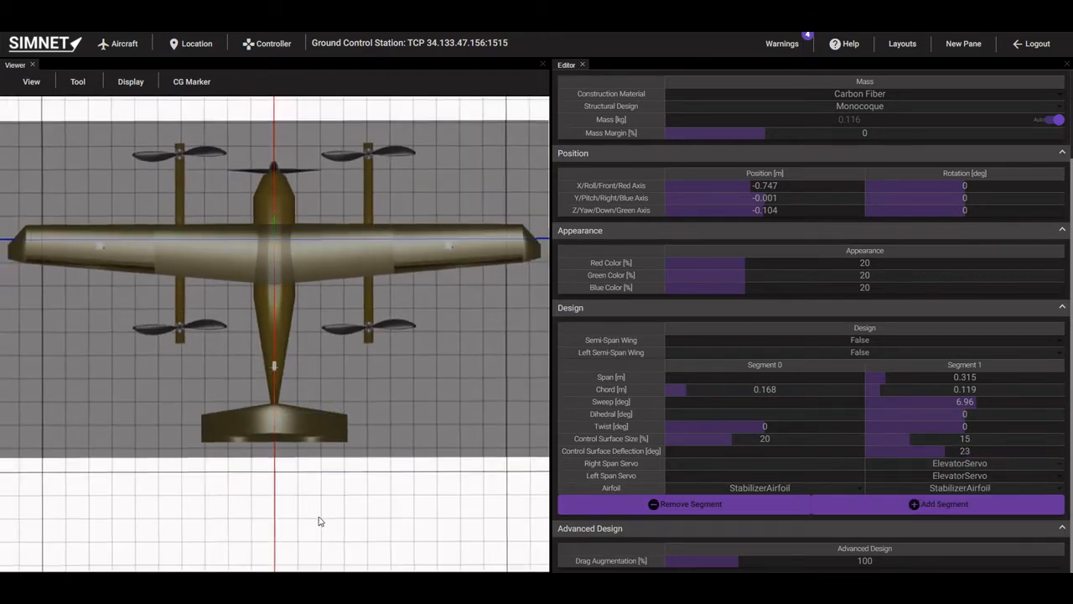
pyautogui.moveTo(321, 522); pyautogui.dragTo(457, 473)
pyautogui.click(126, 89)
pyautogui.click(132, 128)
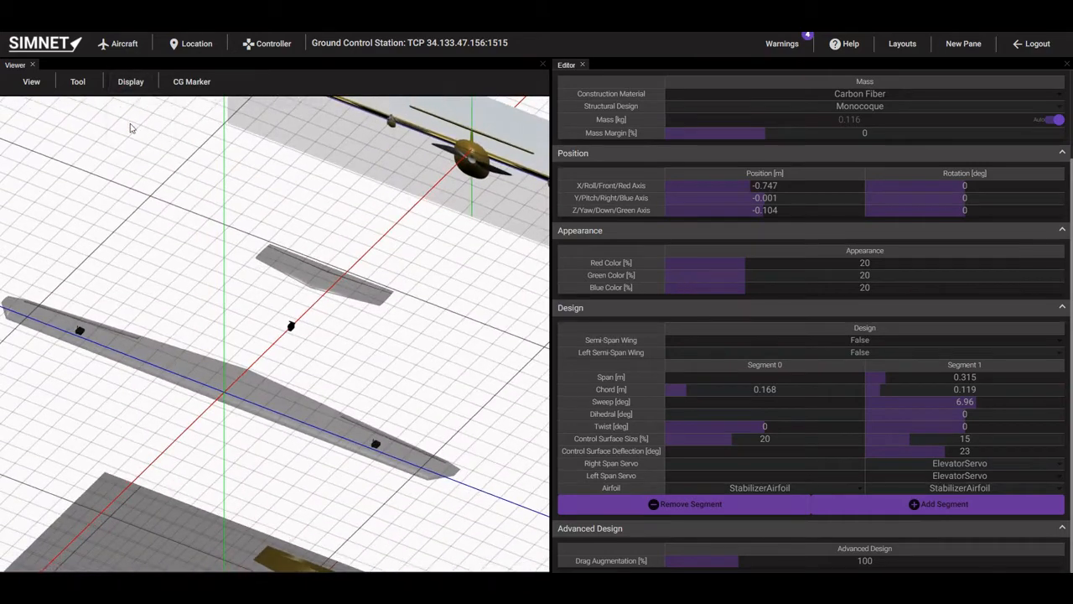
pyautogui.scroll(-3, 181, 226)
pyautogui.click(127, 87)
pyautogui.click(132, 106)
pyautogui.scroll(-1, 353, 342)
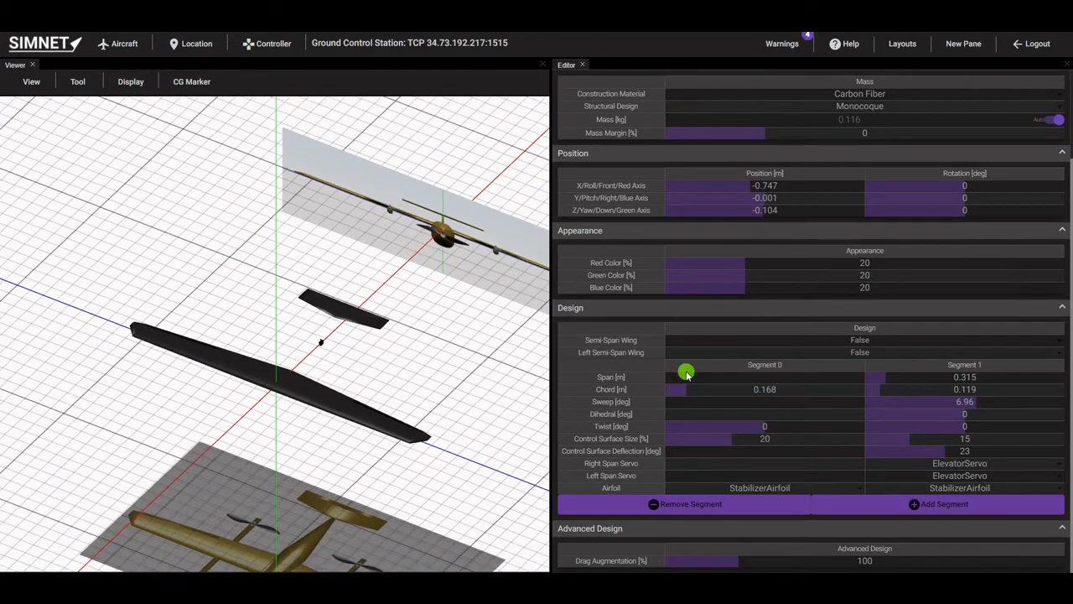
# Make a copy of the HorizontalStabilizer wing.
pyautogui.scroll(2, 688, 369)
pyautogui.click(713, 81)
pyautogui.moveTo(706, 164)
pyautogui.moveTo(782, 165)
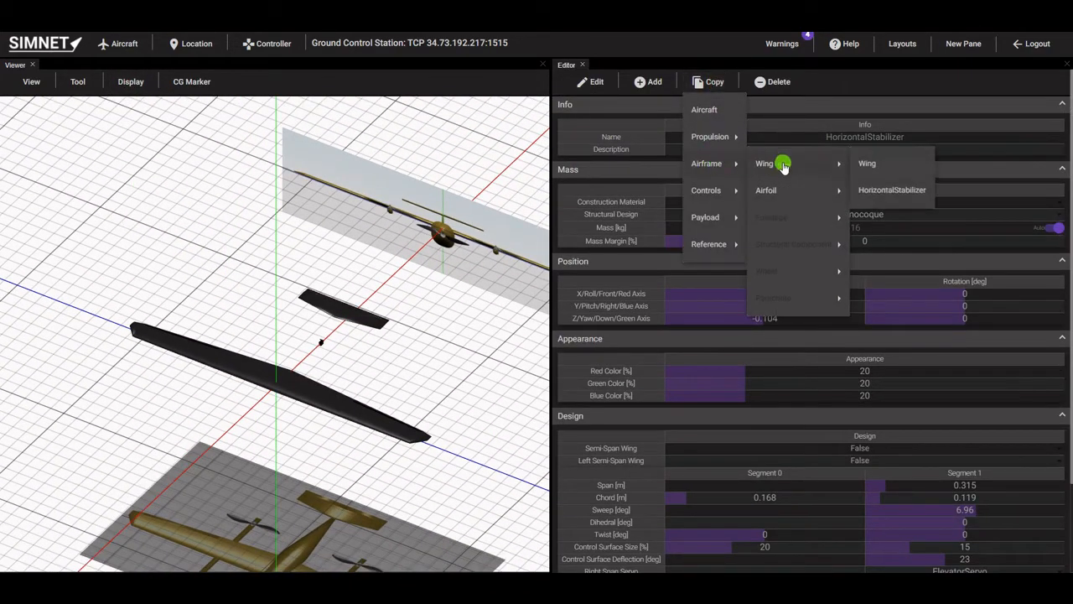
pyautogui.click(886, 192)
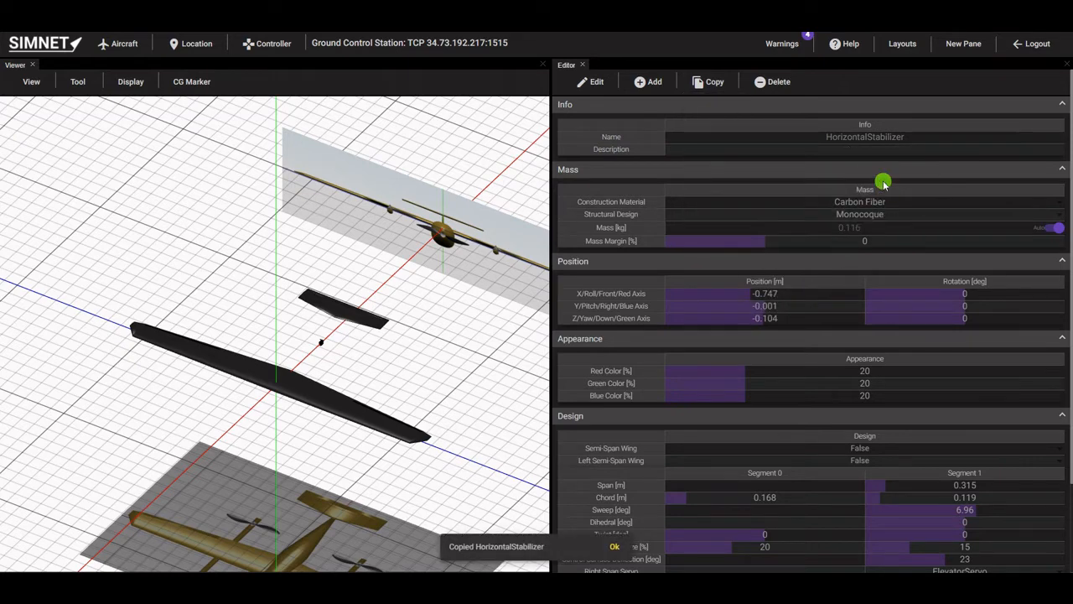
# Rename HorizontalStabilizerCopy as VerticalStabilizer.
pyautogui.click(596, 81)
pyautogui.moveTo(592, 163)
pyautogui.moveTo(640, 163)
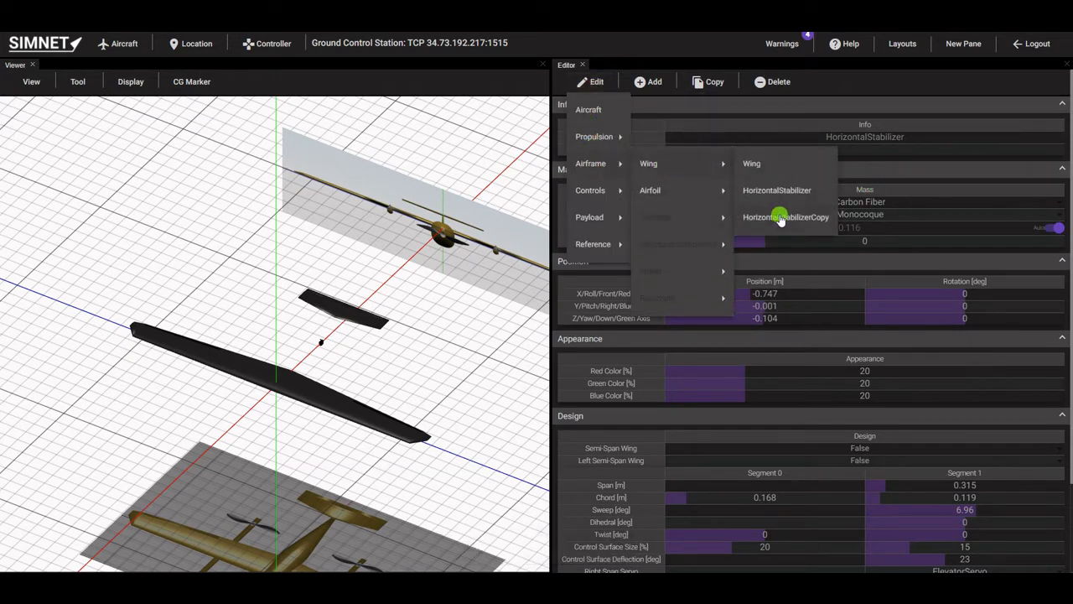
pyautogui.click(778, 216)
pyautogui.click(858, 139)
pyautogui.write('ertical')
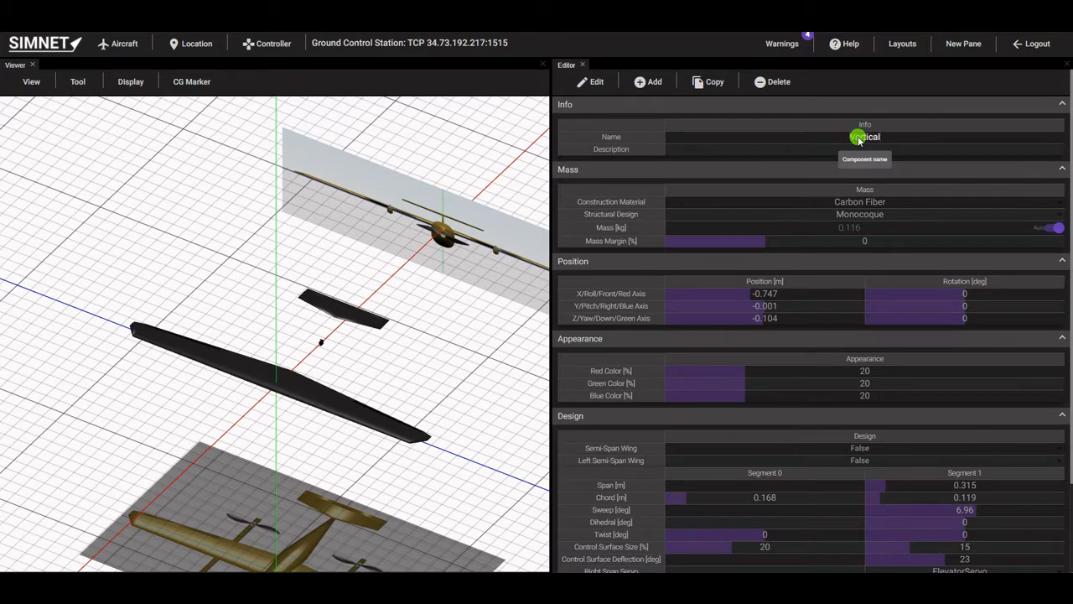
pyautogui.write('er')
pyautogui.click(520, 344)
# Rotate VerticalStabilizer 90° about the X/roll axis.
pyautogui.scroll(-3, 762, 424)
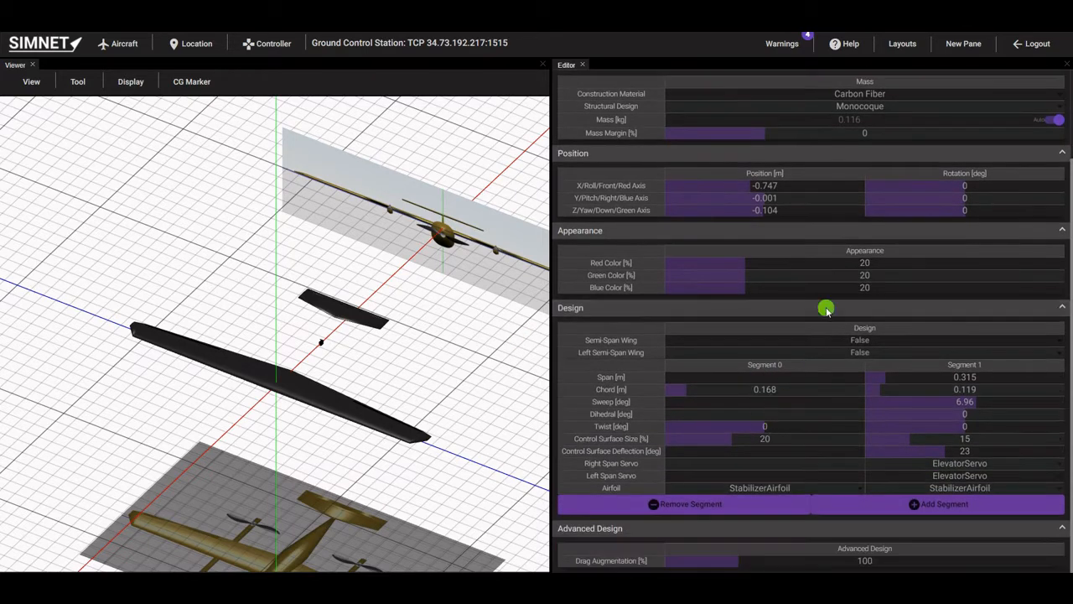
pyautogui.click(948, 187)
pyautogui.write('90')
pyautogui.click(80, 195)
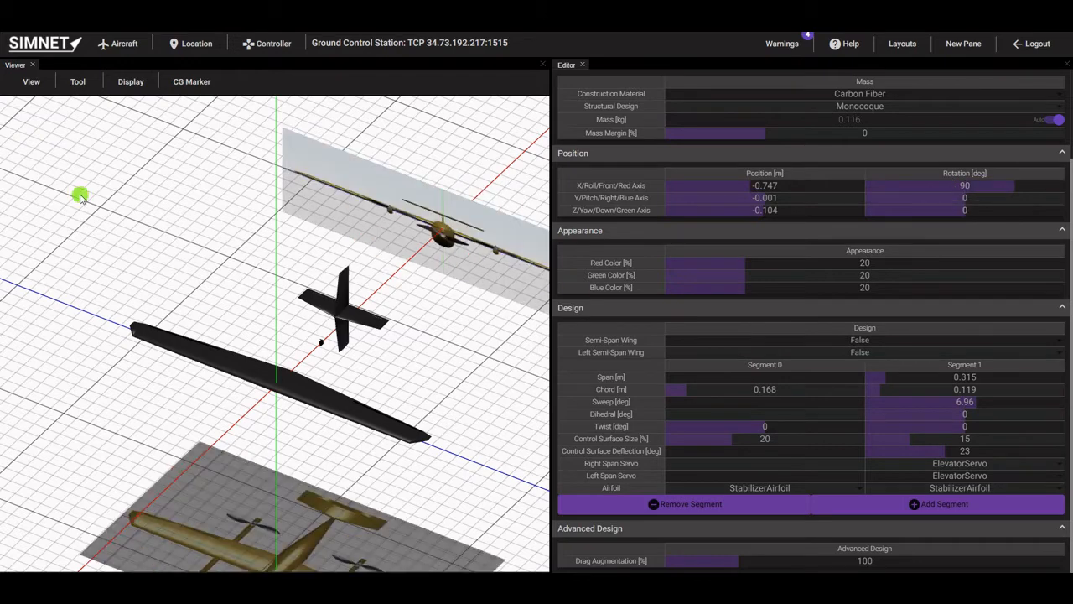
# Move VerticalStabilizer onto the tail fin of the side reference image, to about X -0.708 m and Z -0.009 m.
pyautogui.click(35, 89)
pyautogui.click(38, 145)
pyautogui.click(129, 85)
pyautogui.click(138, 127)
pyautogui.scroll(5, 442, 397)
pyautogui.click(443, 397)
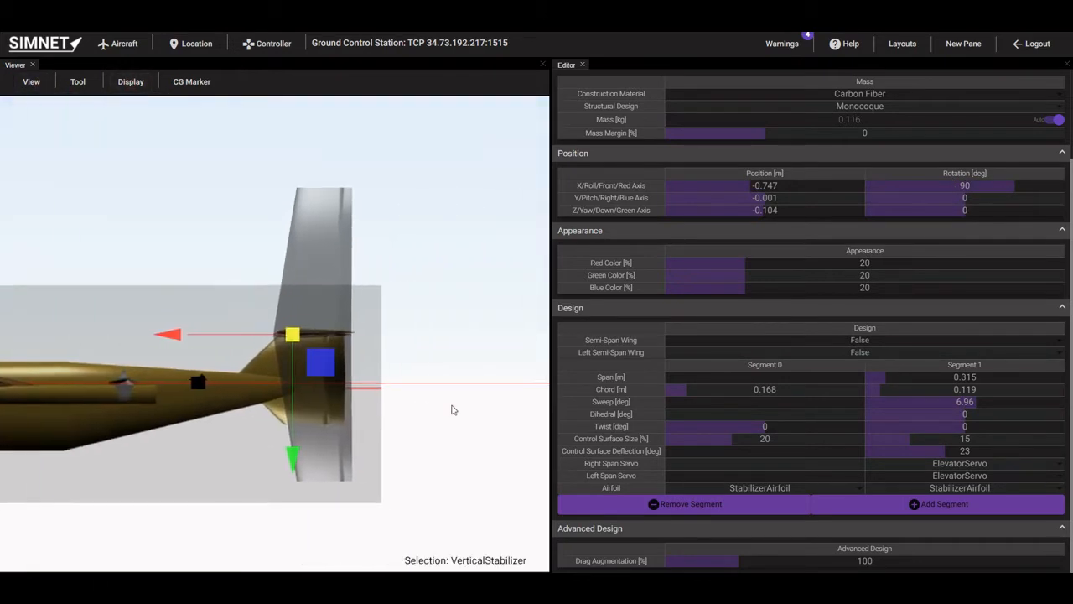
pyautogui.click(348, 342)
pyautogui.click(49, 81)
pyautogui.click(44, 174)
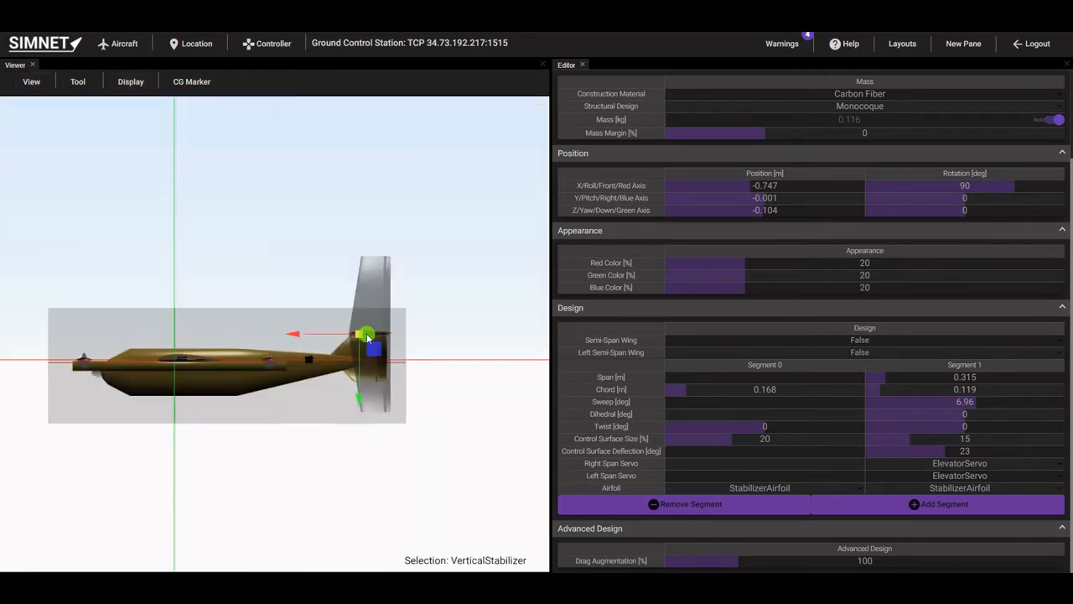
pyautogui.scroll(5, 515, 412)
pyautogui.moveTo(515, 412); pyautogui.dragTo(295, 410, button='right')
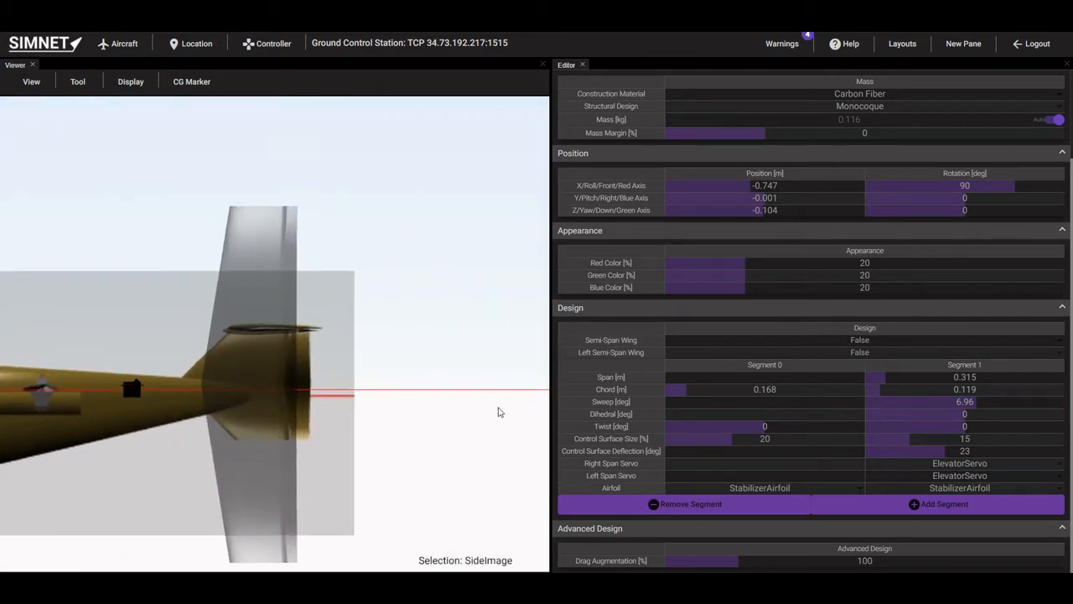
pyautogui.click(496, 409)
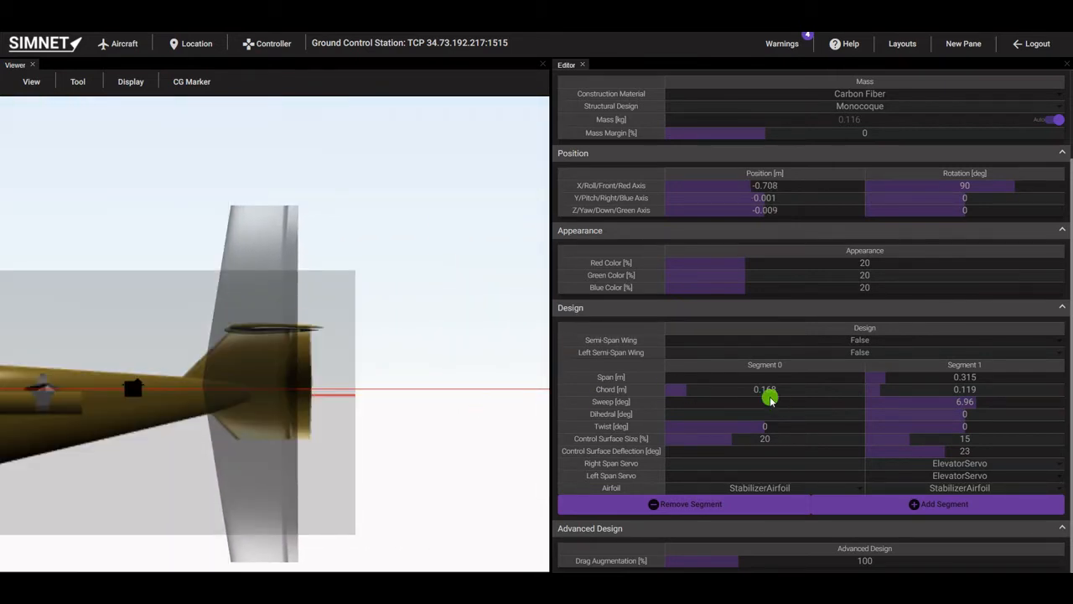
# Set VerticalStabilizer's Segment 0 chord to 0.236 m and Segment 1 to 0.101 m span, 0.129 m chord and 50° sweep.
pyautogui.press('Return')
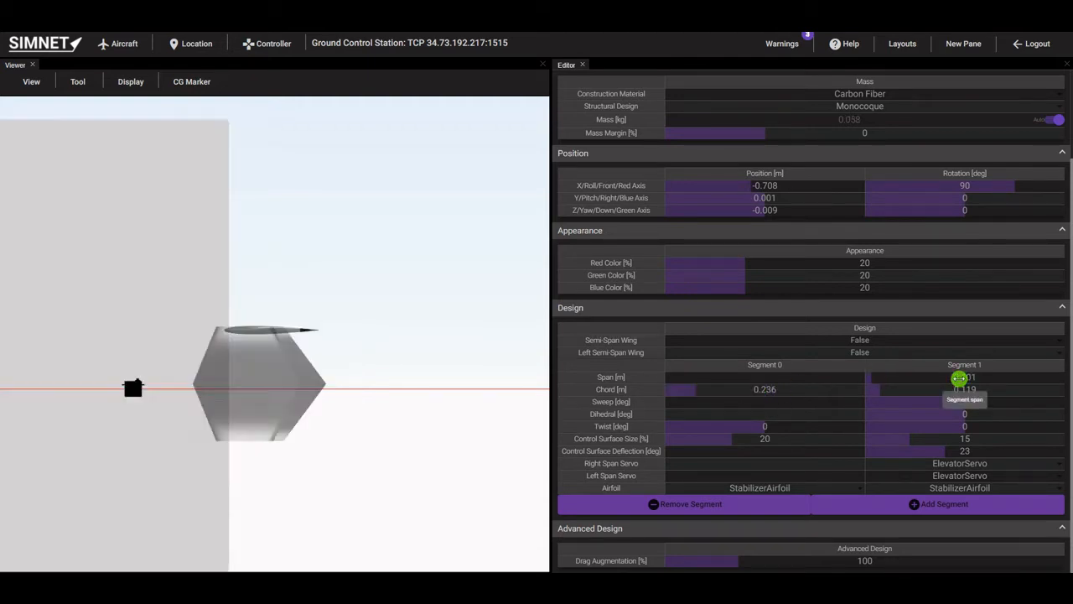
pyautogui.click(961, 389)
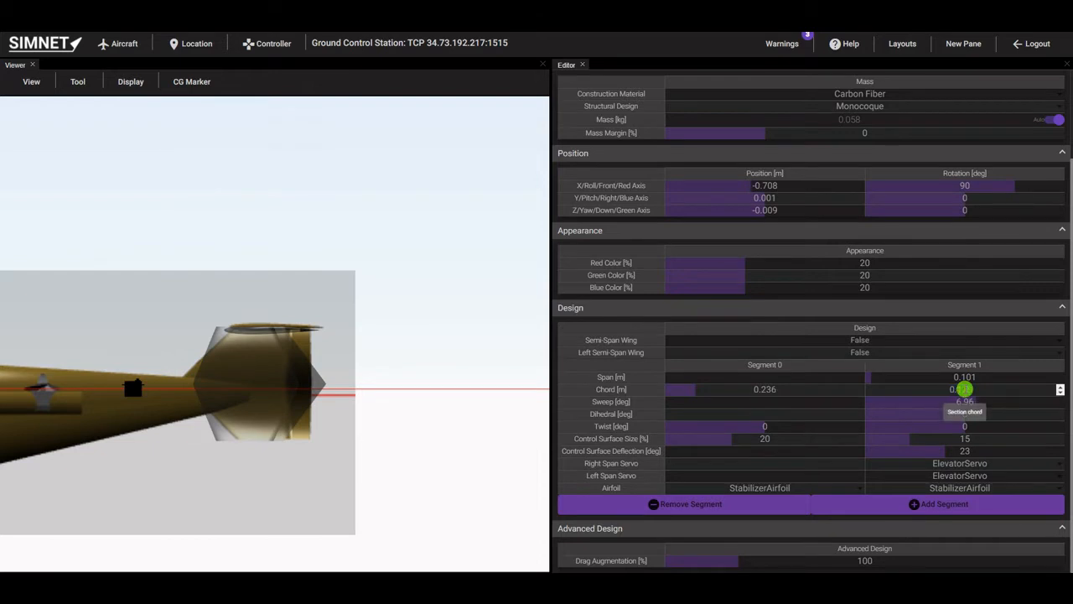
pyautogui.press('Return')
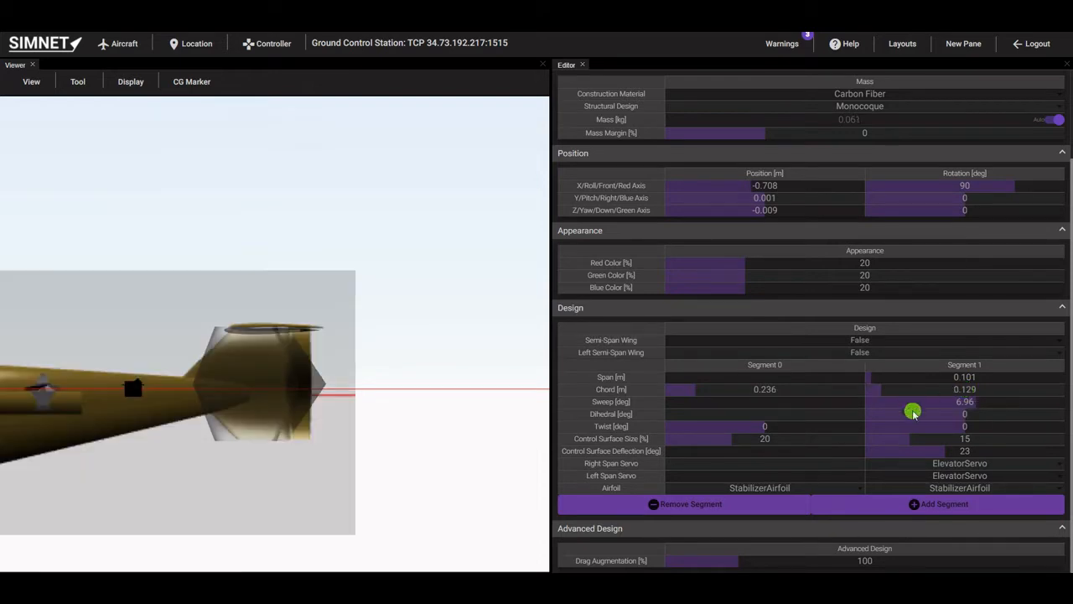
pyautogui.click(929, 403)
pyautogui.write('50')
pyautogui.press('Return')
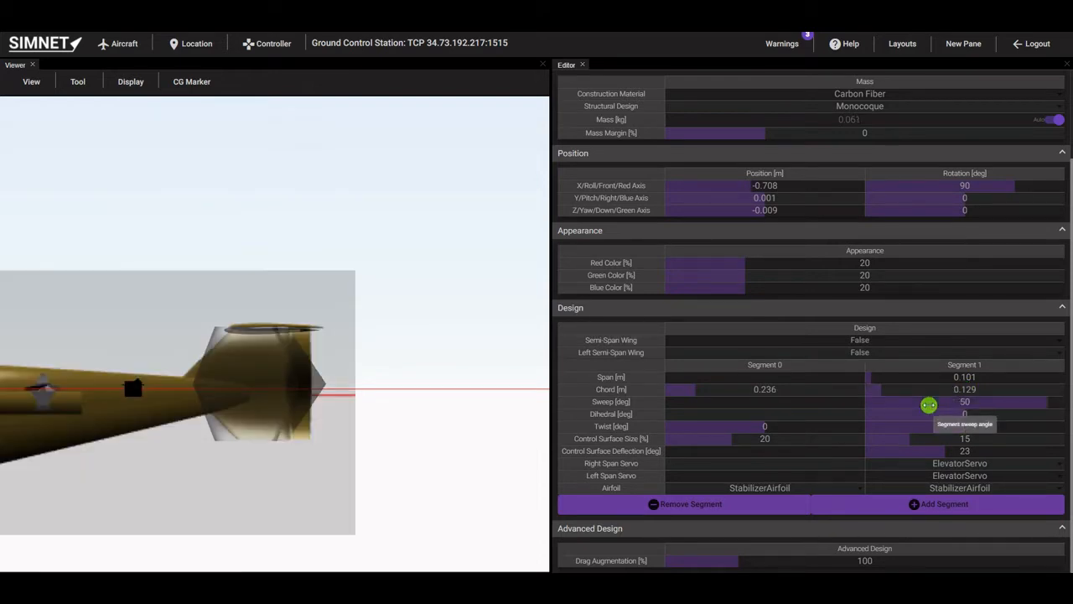
# Shift VerticalStabilizer forward to about X -0.684 m and Z -0.012 m and view the tail from an angle.
pyautogui.click(304, 384)
pyautogui.moveTo(225, 388); pyautogui.dragTo(215, 386)
pyautogui.click(499, 479)
pyautogui.moveTo(420, 436); pyautogui.dragTo(462, 460)
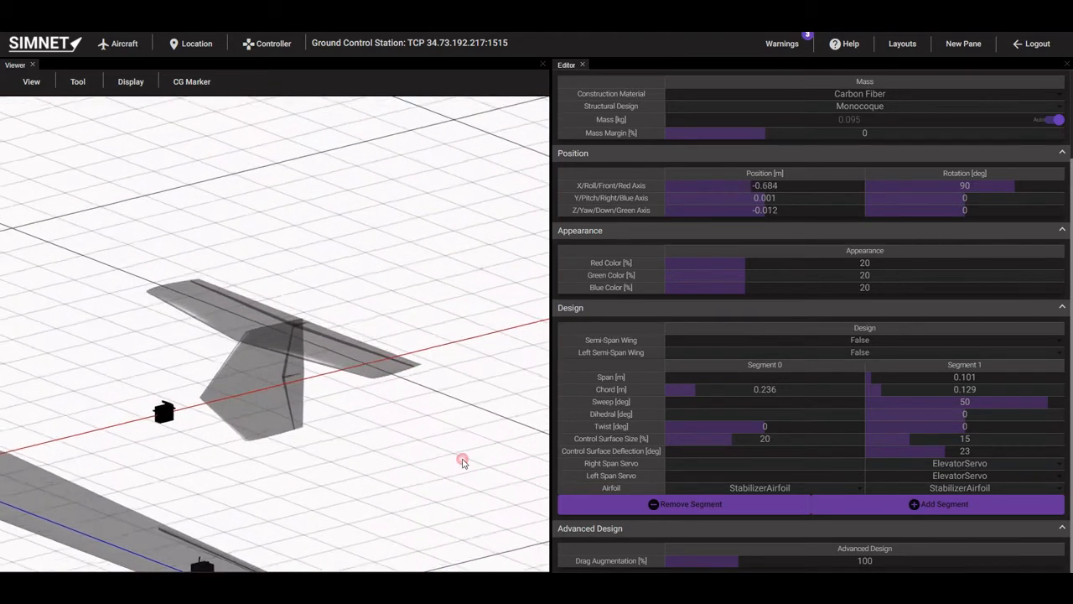
pyautogui.scroll(-3, 436, 462)
# Make a copy of ElevatorServo.
pyautogui.scroll(3, 712, 311)
pyautogui.click(712, 81)
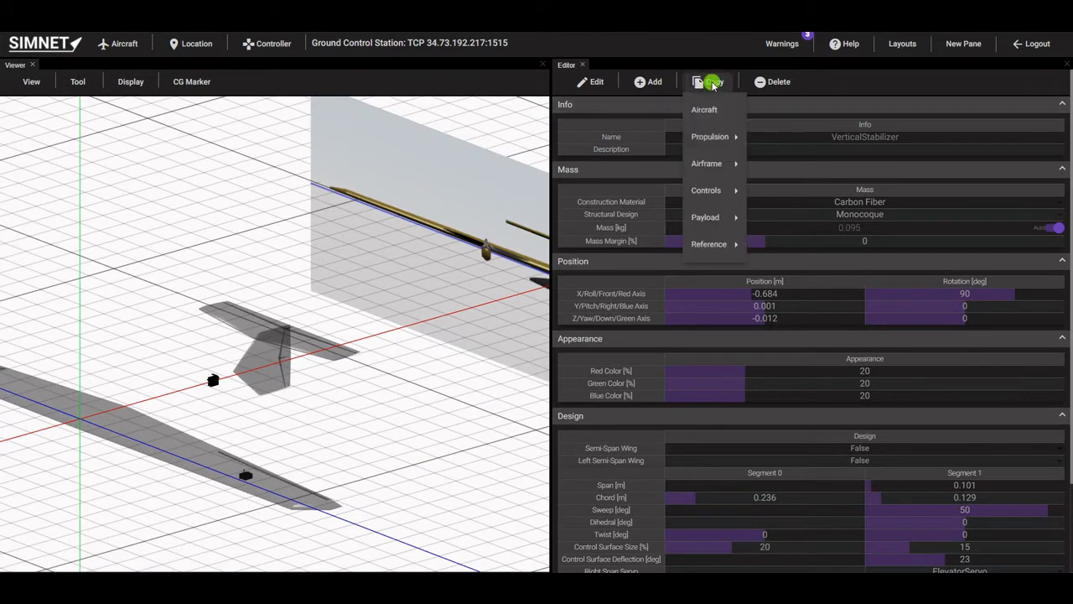
pyautogui.moveTo(712, 189)
pyautogui.moveTo(765, 195)
pyautogui.click(865, 241)
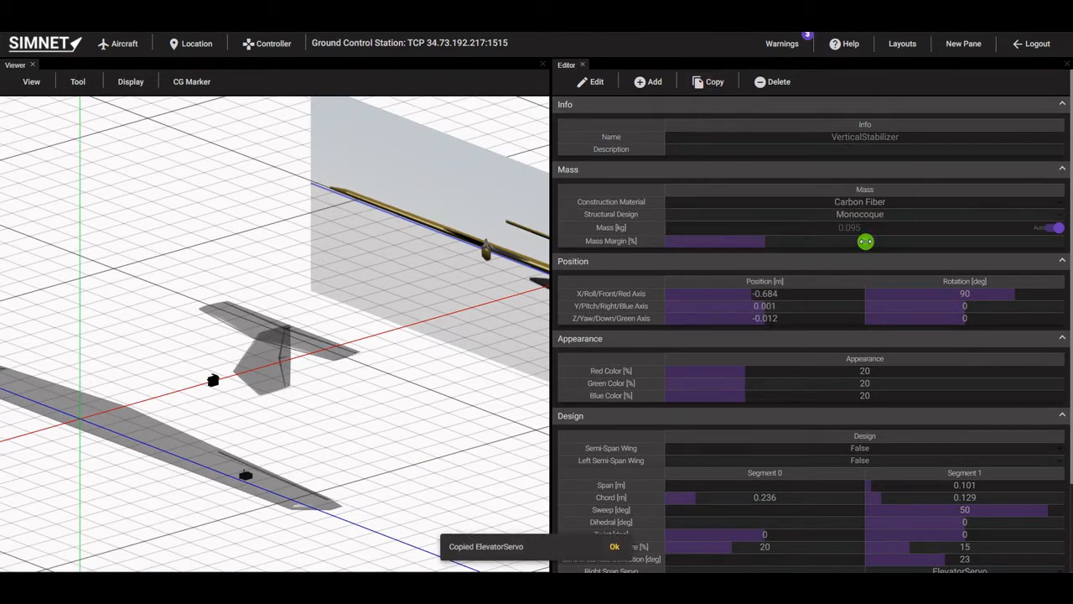
# Rename ElevatorServoCopy as RudderServo.
pyautogui.click(590, 81)
pyautogui.moveTo(592, 190)
pyautogui.moveTo(652, 191)
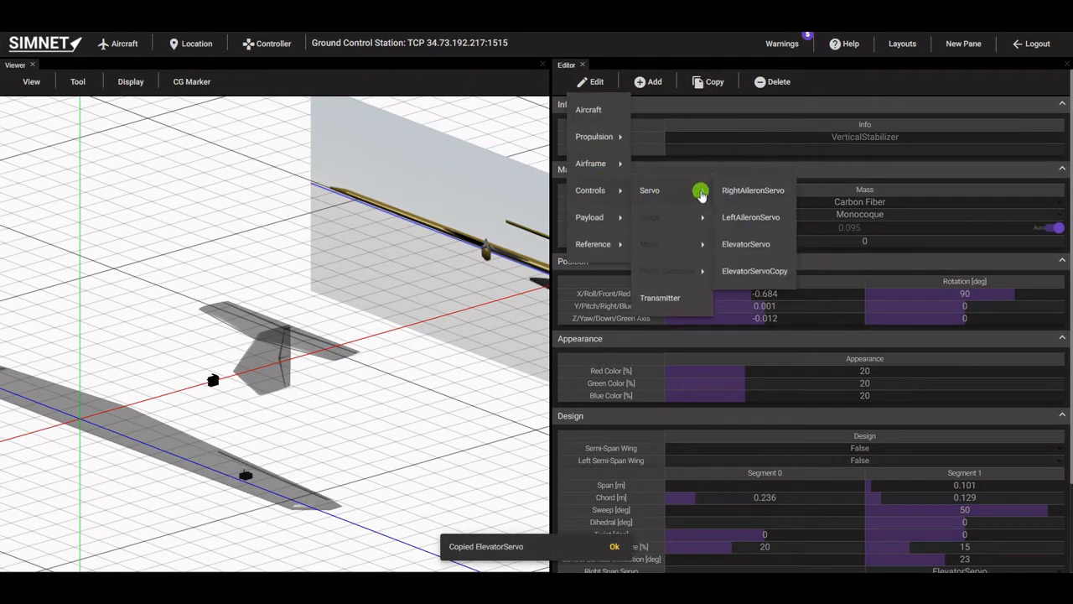
pyautogui.click(745, 271)
pyautogui.doubleClick(847, 136)
pyautogui.write('RudderSer')
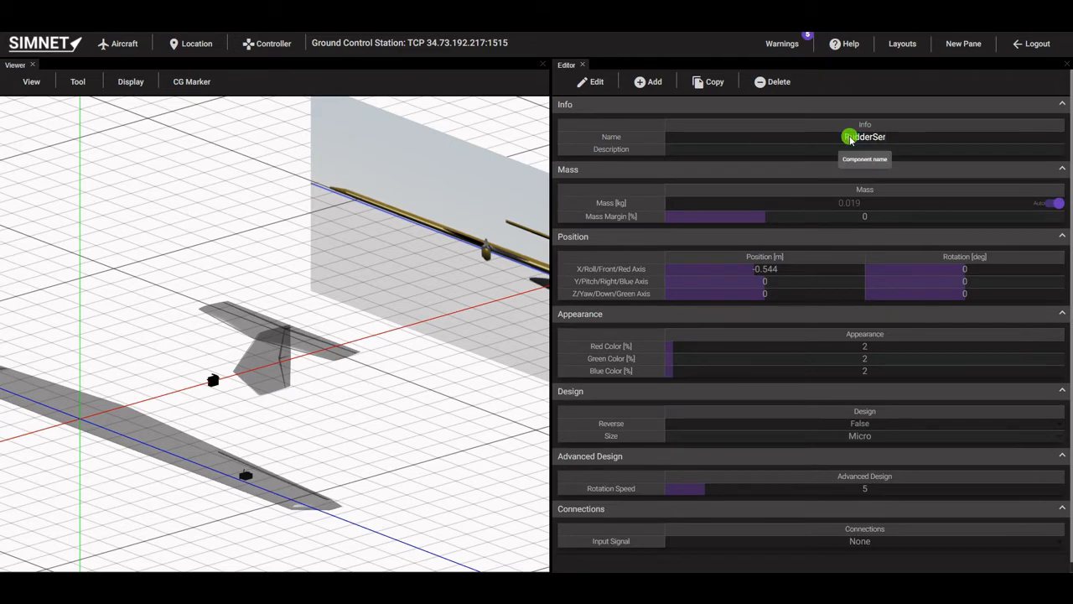
pyautogui.write('vo')
# Move RudderServo sideways to about Y -0.014 m beside the elevator servo and show the aircraft from the side.
pyautogui.click(31, 87)
pyautogui.click(42, 134)
pyautogui.scroll(5, 297, 343)
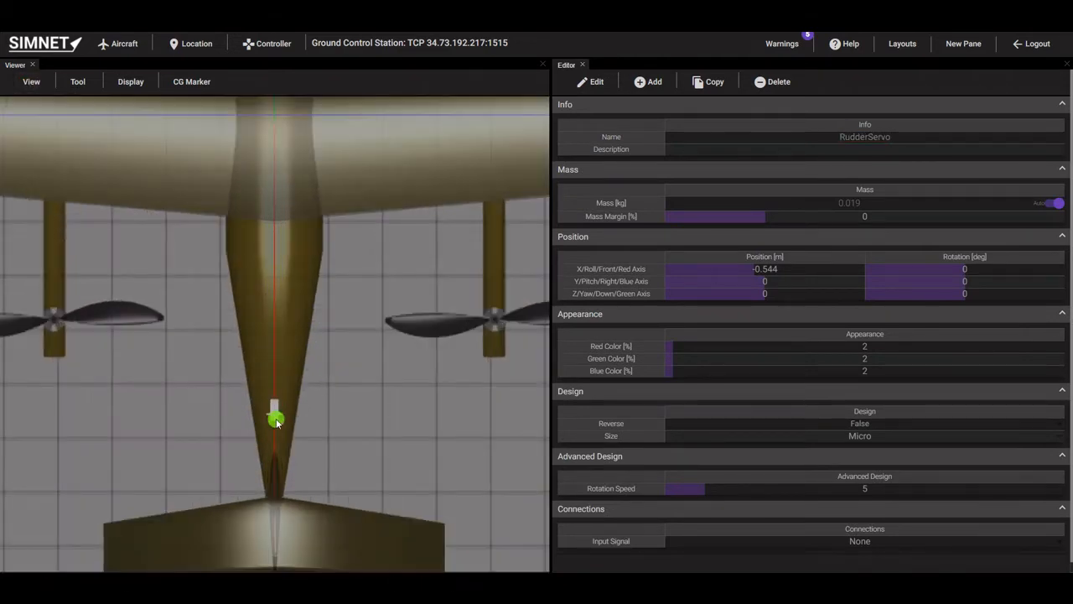
pyautogui.click(276, 418)
pyautogui.moveTo(300, 410); pyautogui.dragTo(323, 409)
pyautogui.click(248, 418)
pyautogui.click(274, 408)
pyautogui.moveTo(374, 466); pyautogui.dragTo(492, 472)
pyautogui.click(36, 84)
pyautogui.click(50, 148)
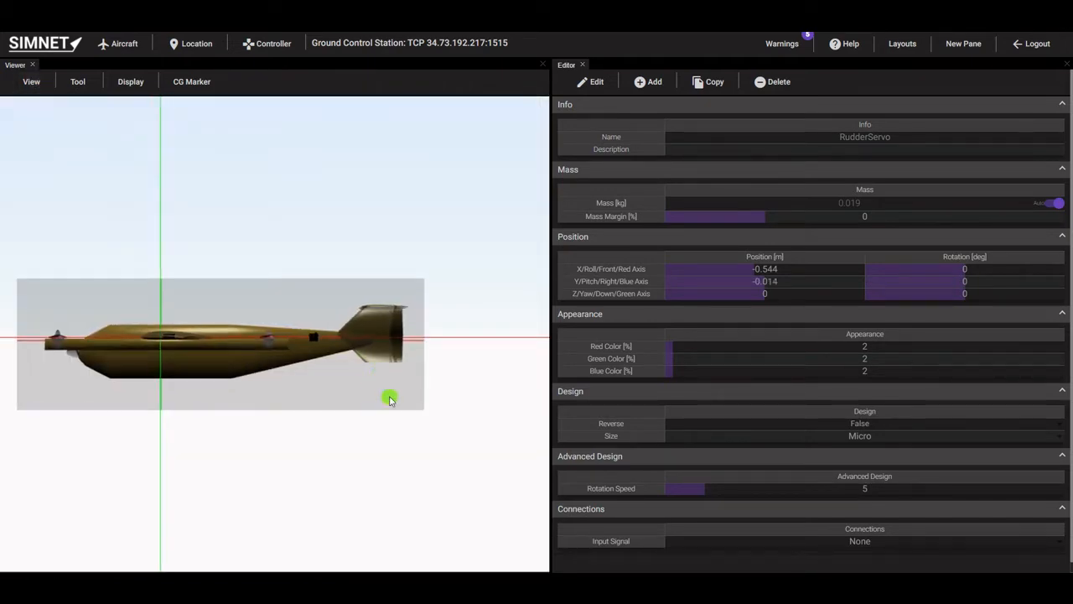
# Open VerticalStabilizer for editing and set its control surface size to 15% on Segment 0 and 30% on Segment 1.
pyautogui.scroll(5, 417, 495)
pyautogui.click(591, 82)
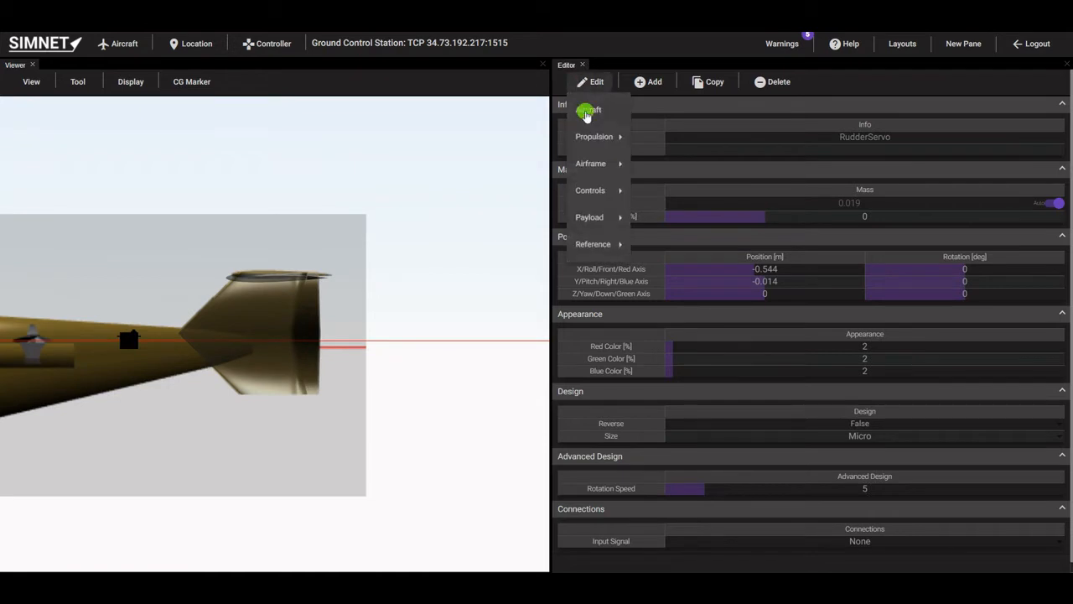
pyautogui.click(762, 215)
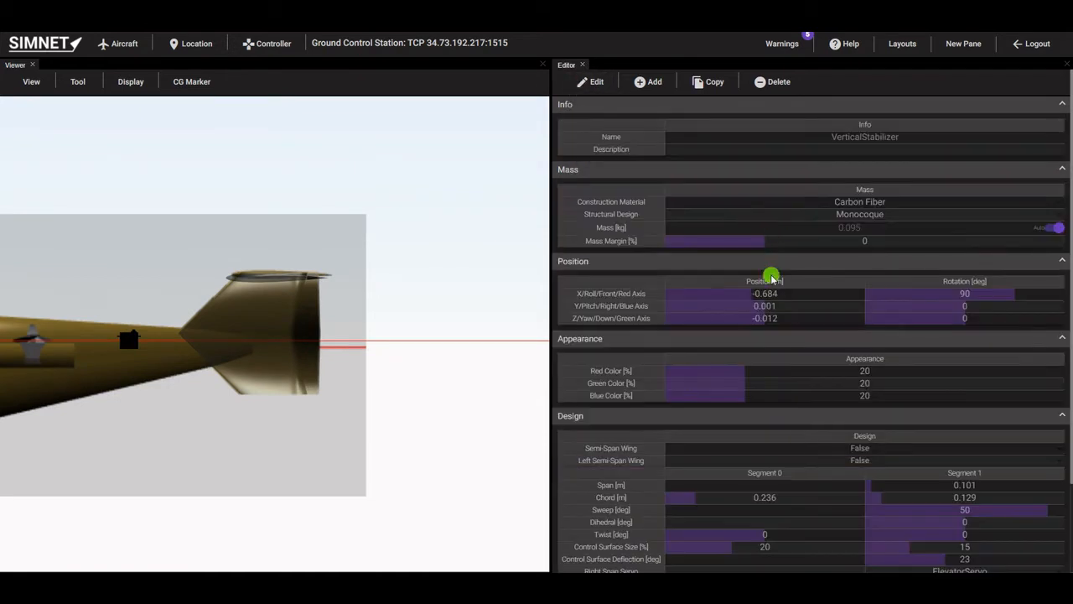
pyautogui.scroll(-3, 771, 278)
pyautogui.click(818, 440)
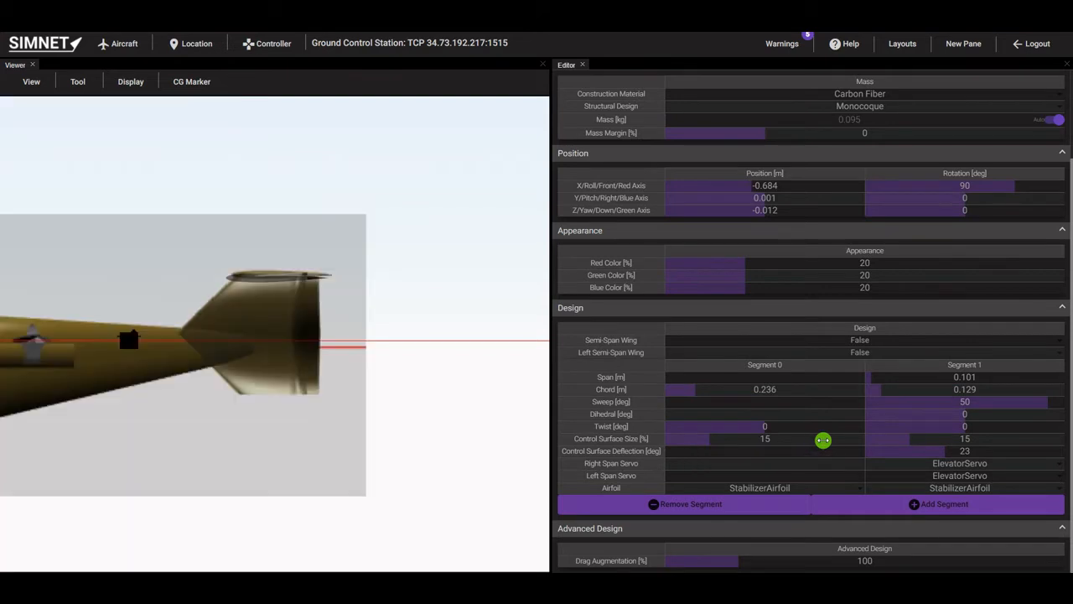
pyautogui.click(936, 441)
pyautogui.write('20')
pyautogui.press('Return')
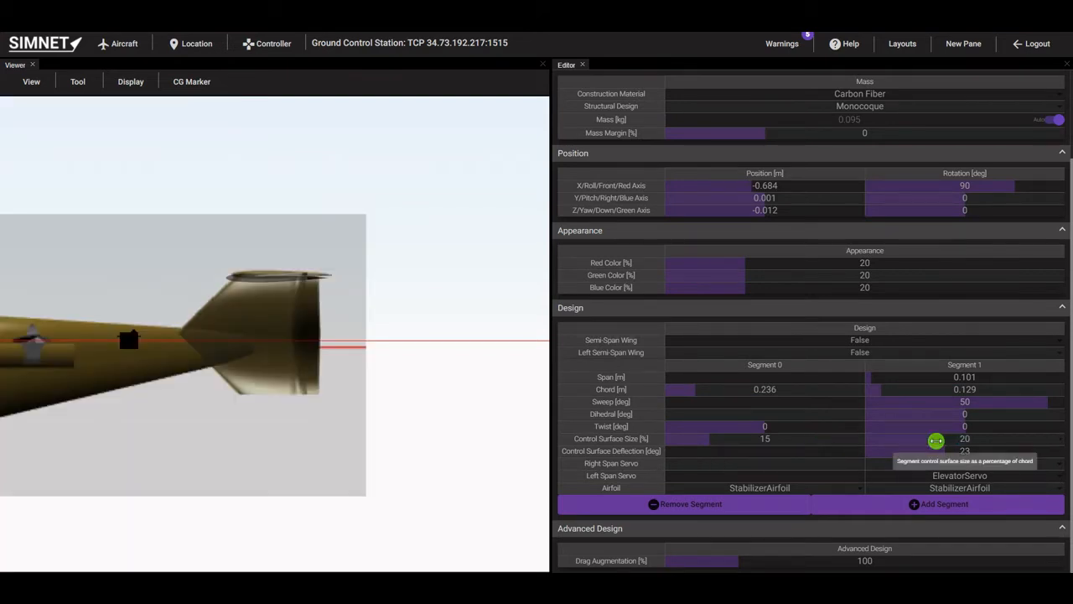
pyautogui.click(936, 440)
pyautogui.write('30')
pyautogui.press('Return')
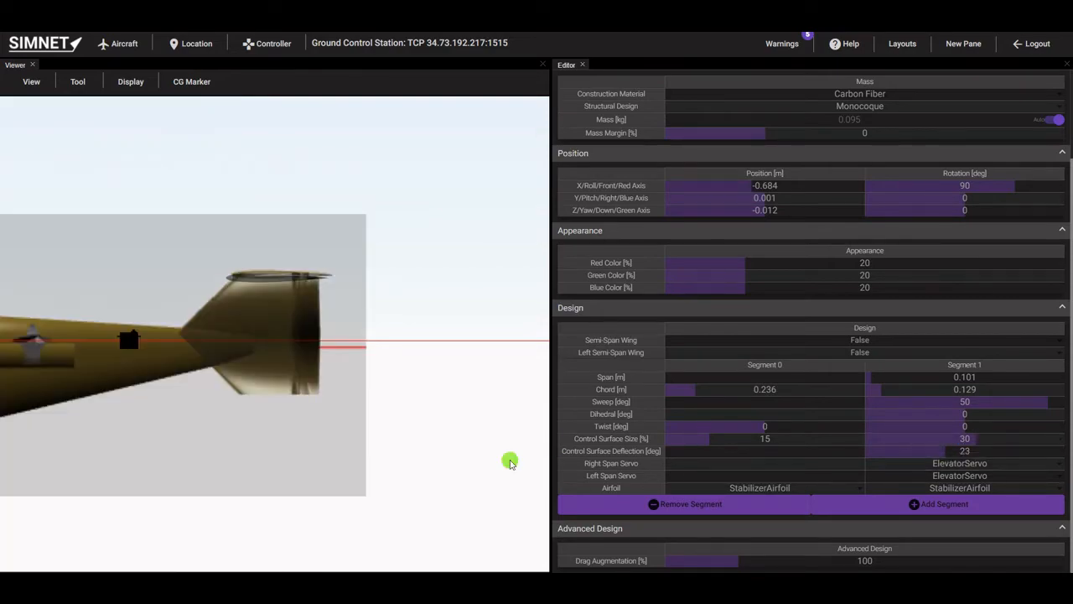
# Display the components as solid and view the whole aircraft from an angle.
pyautogui.scroll(-6, 449, 474)
pyautogui.moveTo(453, 477); pyautogui.dragTo(397, 428)
pyautogui.moveTo(397, 428); pyautogui.dragTo(438, 375, button='right')
pyautogui.click(141, 86)
pyautogui.click(141, 112)
pyautogui.scroll(-2, 428, 387)
pyautogui.scroll(3, 633, 299)
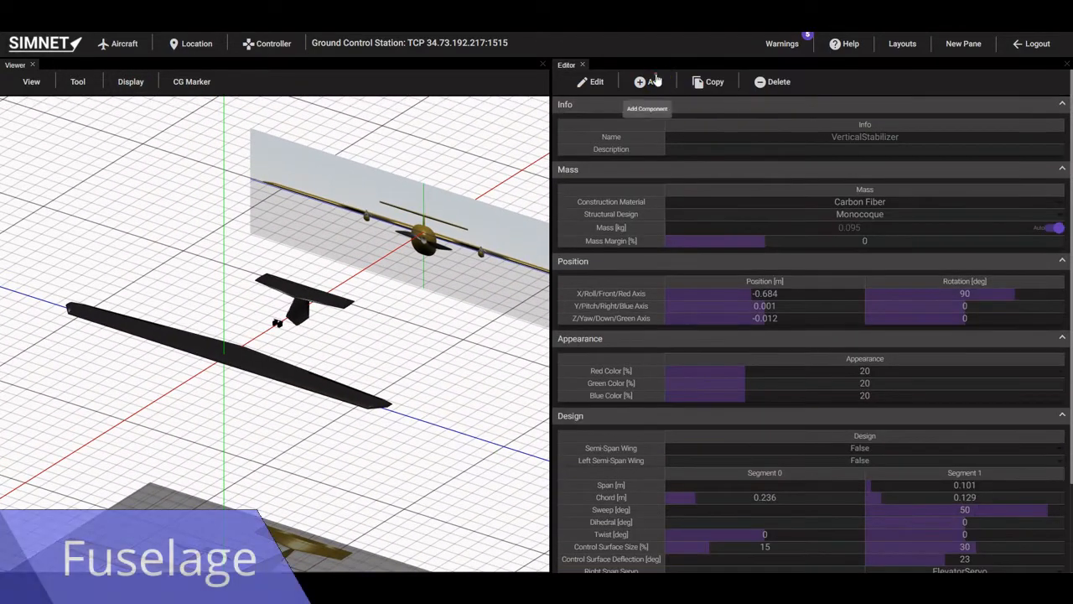
# Add a fuselage to the airframe and open it for editing.
pyautogui.click(647, 81)
pyautogui.moveTo(650, 136)
pyautogui.click(718, 189)
pyautogui.moveTo(593, 161)
pyautogui.moveTo(658, 217)
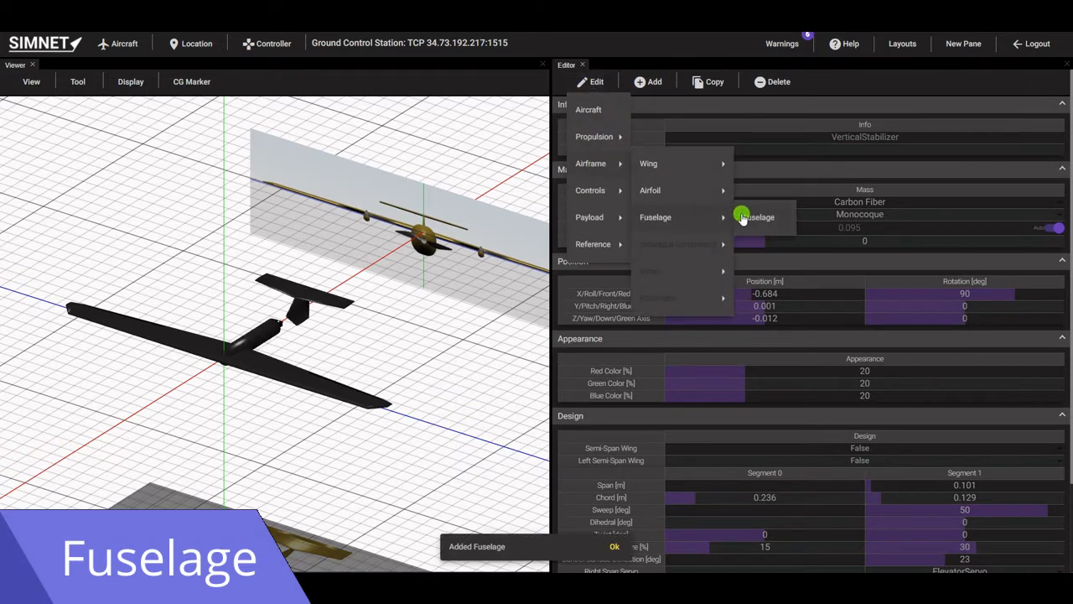
pyautogui.click(743, 217)
# Show the aircraft see-through from the top and move Fuselage forward to about X 0.296 m, matching the reference nose.
pyautogui.click(49, 86)
pyautogui.click(46, 136)
pyautogui.click(128, 85)
pyautogui.click(138, 135)
pyautogui.click(279, 313)
pyautogui.moveTo(279, 313); pyautogui.dragTo(288, 210)
pyautogui.scroll(3, 275, 151)
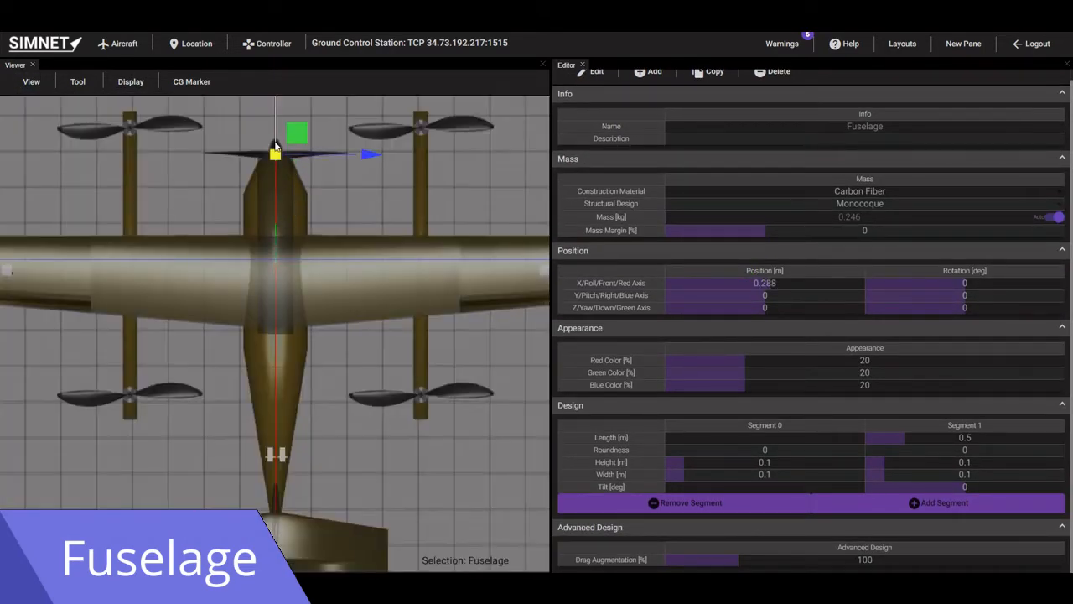
pyautogui.click(545, 388)
# Set the fuselage's Segment 1 length to 0.023 m and its Segment 0 width to 0.05 m.
pyautogui.click(906, 435)
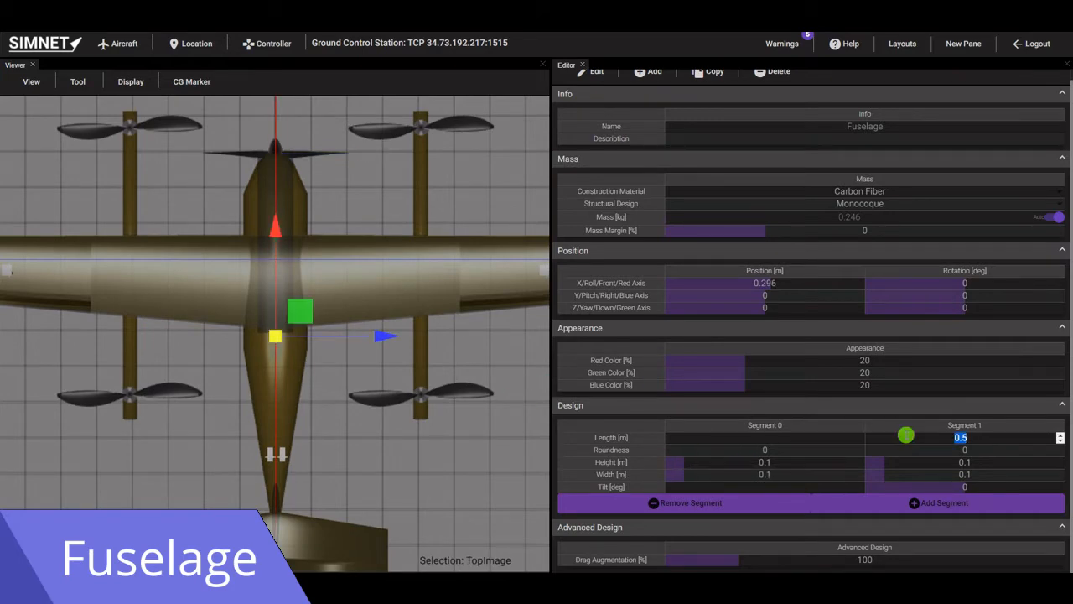
pyautogui.write('0.023')
pyautogui.press('Return')
pyautogui.click(809, 478)
pyautogui.press('BackSpace')
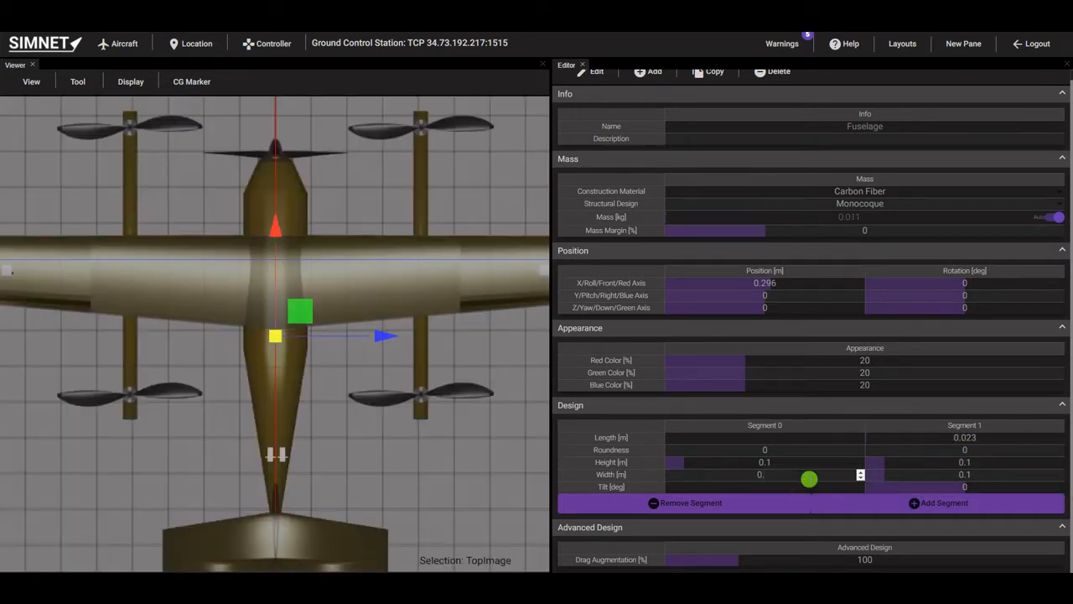
# Add fuselage Segments 2, 3 and 4 with lengths 0.088, 0.431 and 0.495 m and widths 0.18, 0.18 and 0.02 m.
pyautogui.click(920, 505)
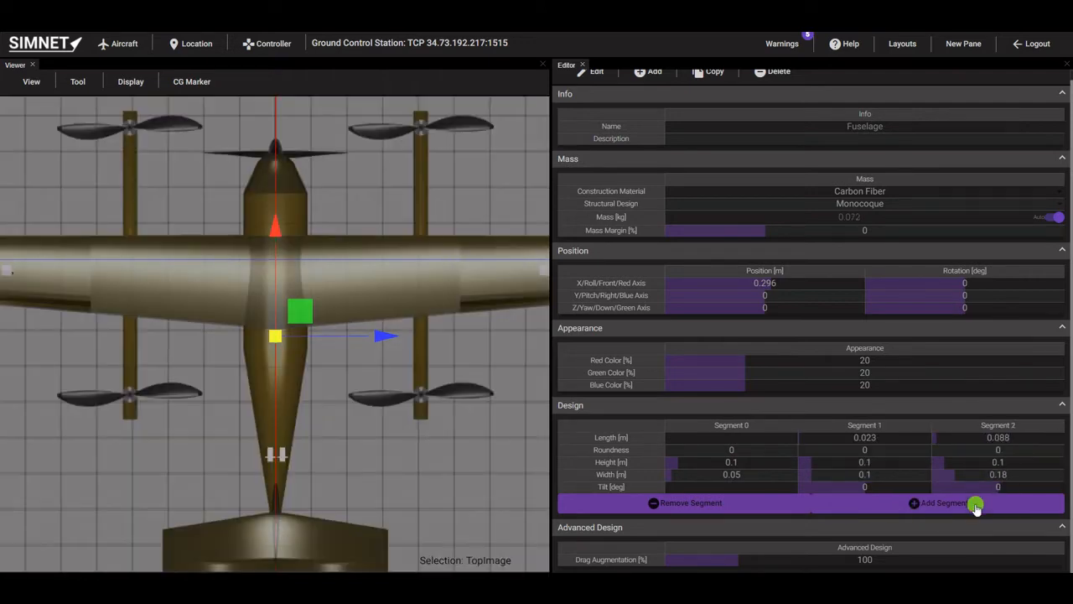
pyautogui.click(976, 506)
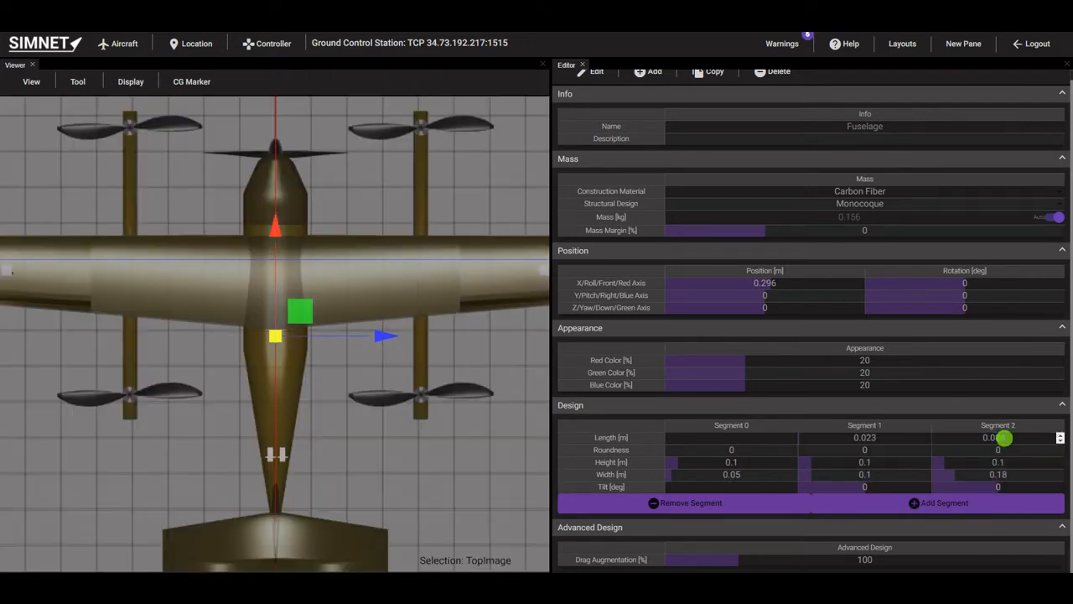
pyautogui.click(995, 503)
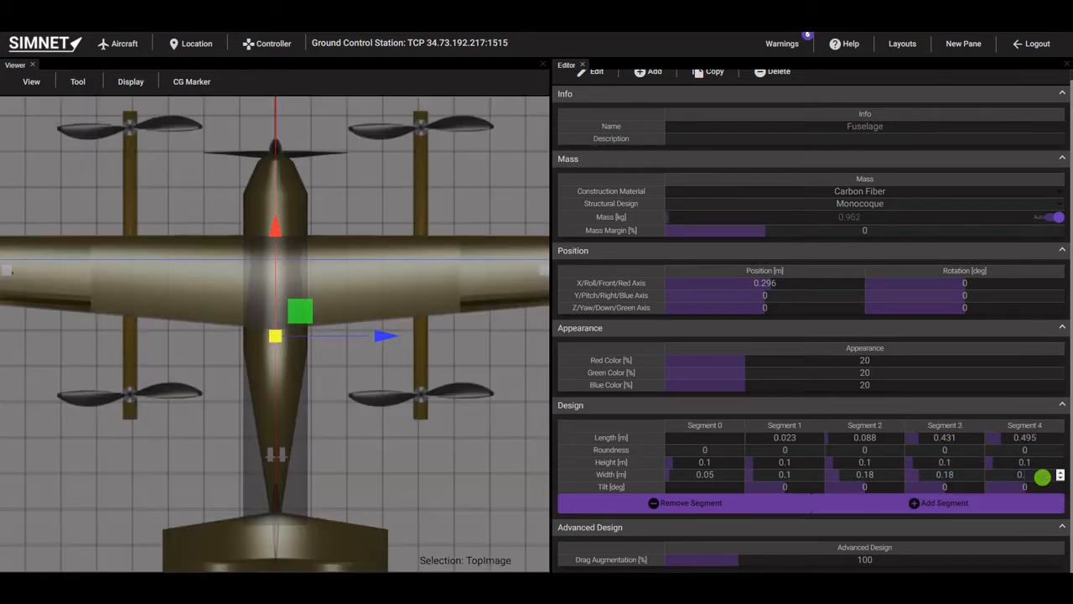
pyautogui.write('02')
pyautogui.press('Return')
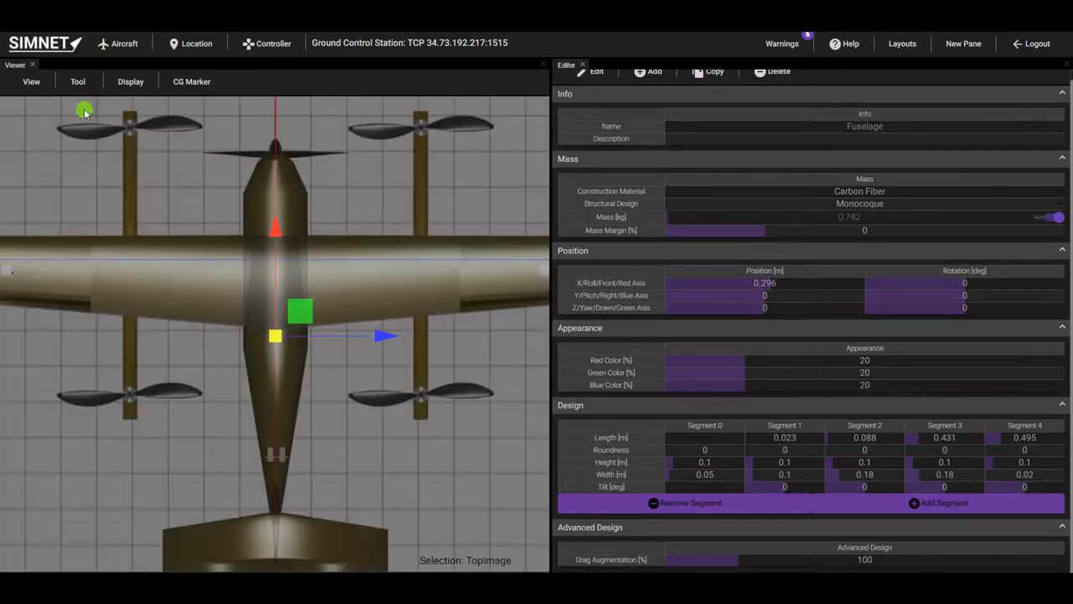
# Show the aircraft from the side and lower Fuselage to about Z 0.048 m over the reference image.
pyautogui.click(31, 82)
pyautogui.click(42, 173)
pyautogui.click(98, 327)
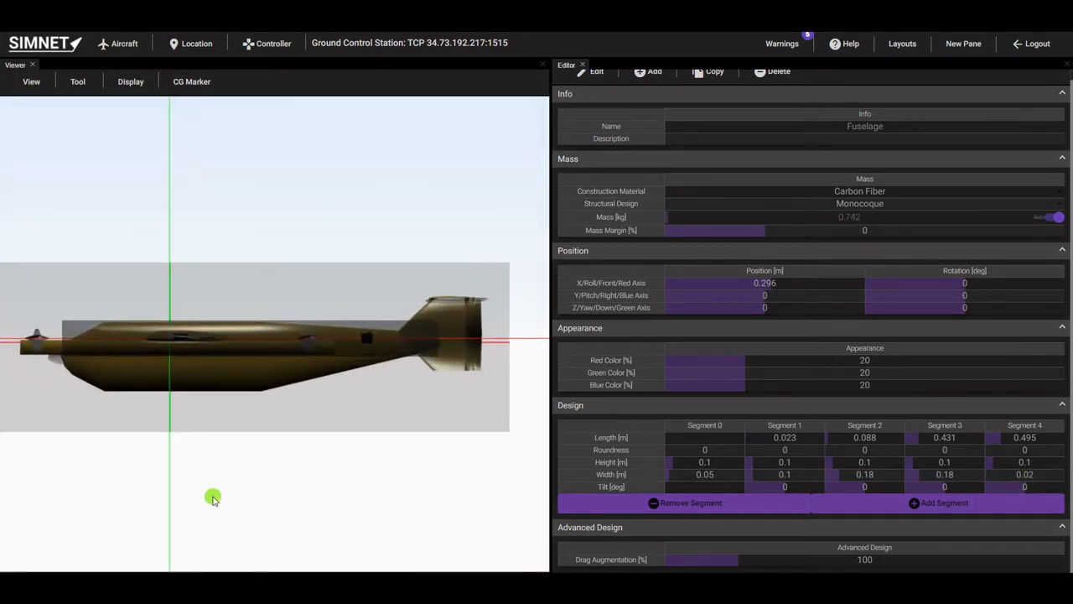
pyautogui.click(110, 340)
pyautogui.moveTo(64, 433); pyautogui.dragTo(64, 450)
pyautogui.click(313, 509)
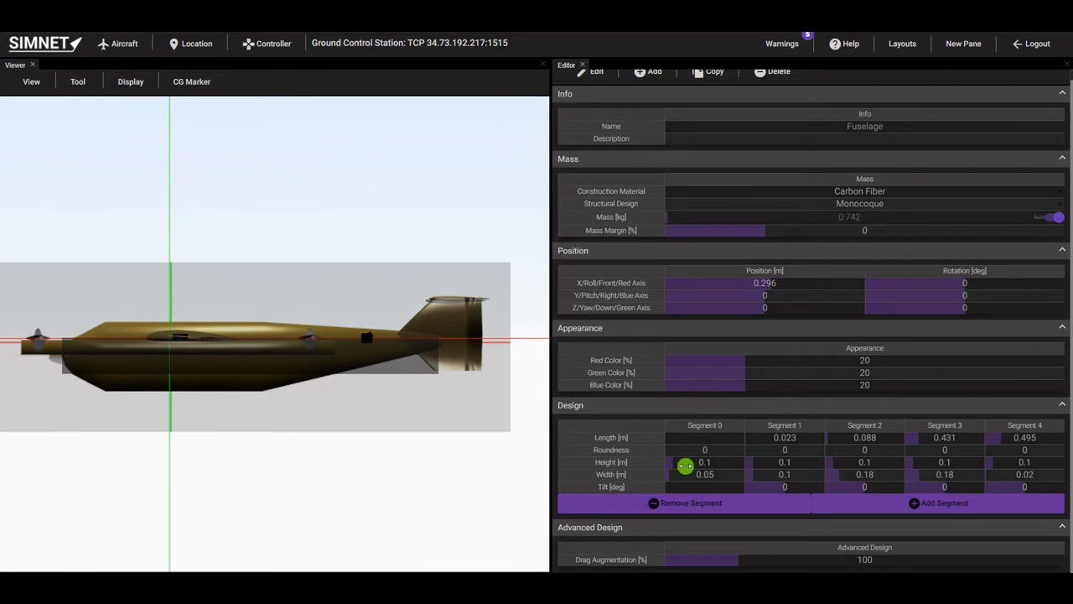
# Set the fuselage height to 0.05 m on Segment 0, 0.19 m on Segments 2 and 3, and 0.04 m on Segment 4.
pyautogui.doubleClick(688, 465)
pyautogui.write('0.05')
pyautogui.press('Return')
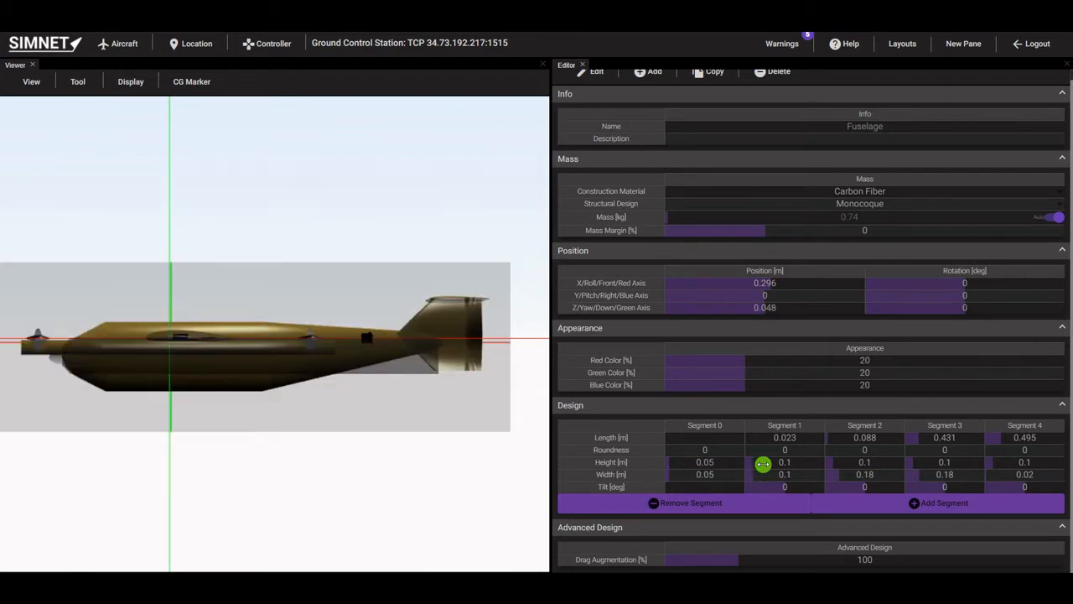
pyautogui.doubleClick(861, 462)
pyautogui.write('0.19')
pyautogui.press('Return')
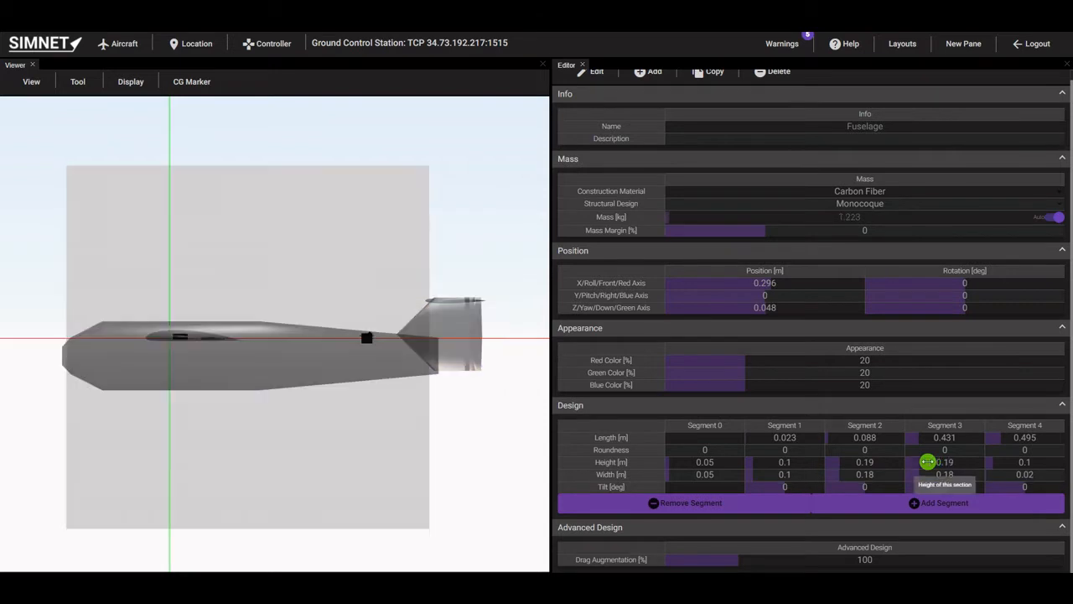
pyautogui.doubleClick(999, 463)
pyautogui.press('Return')
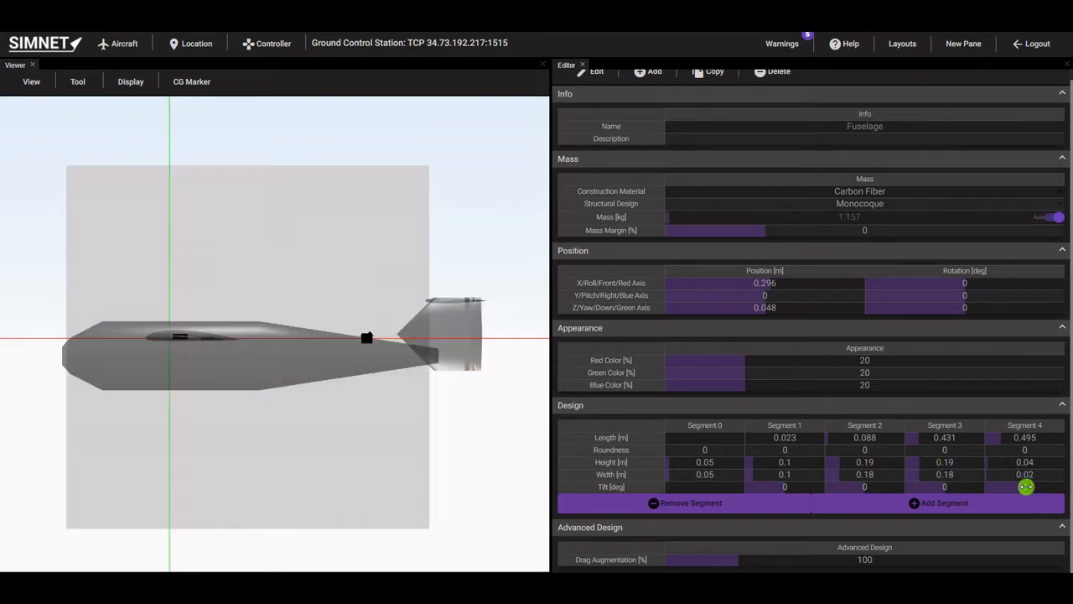
# Set Segment 4's tilt to 5 degrees and check the solid fuselage against the side reference and from an angle.
pyautogui.doubleClick(1028, 487)
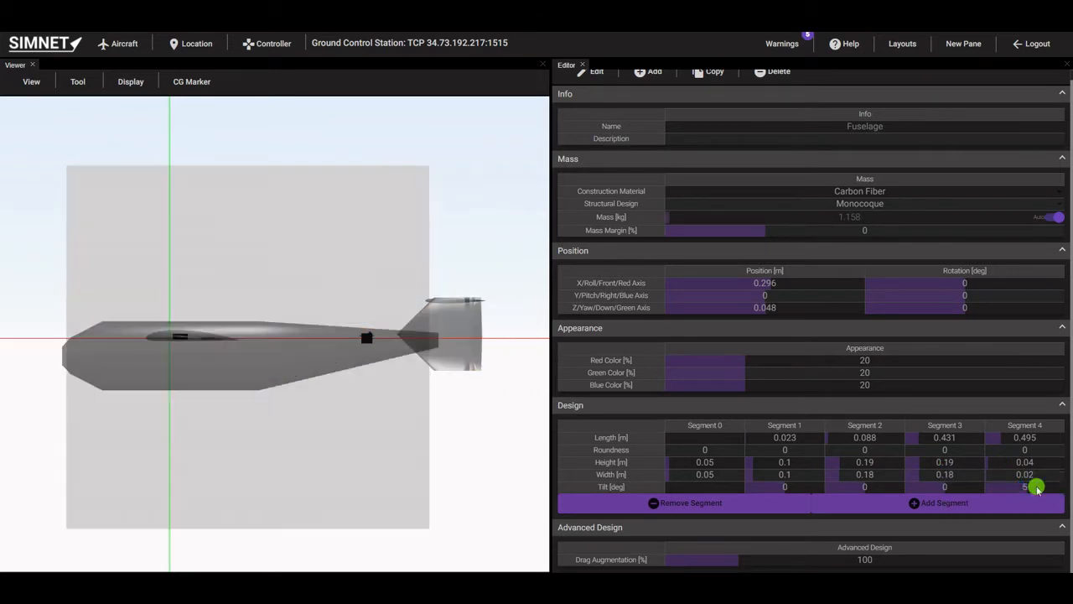
pyautogui.moveTo(251, 480); pyautogui.dragTo(321, 481)
pyautogui.moveTo(131, 82)
pyautogui.click(137, 127)
pyautogui.moveTo(300, 390); pyautogui.dragTo(394, 392)
pyautogui.moveTo(33, 82)
pyautogui.click(46, 167)
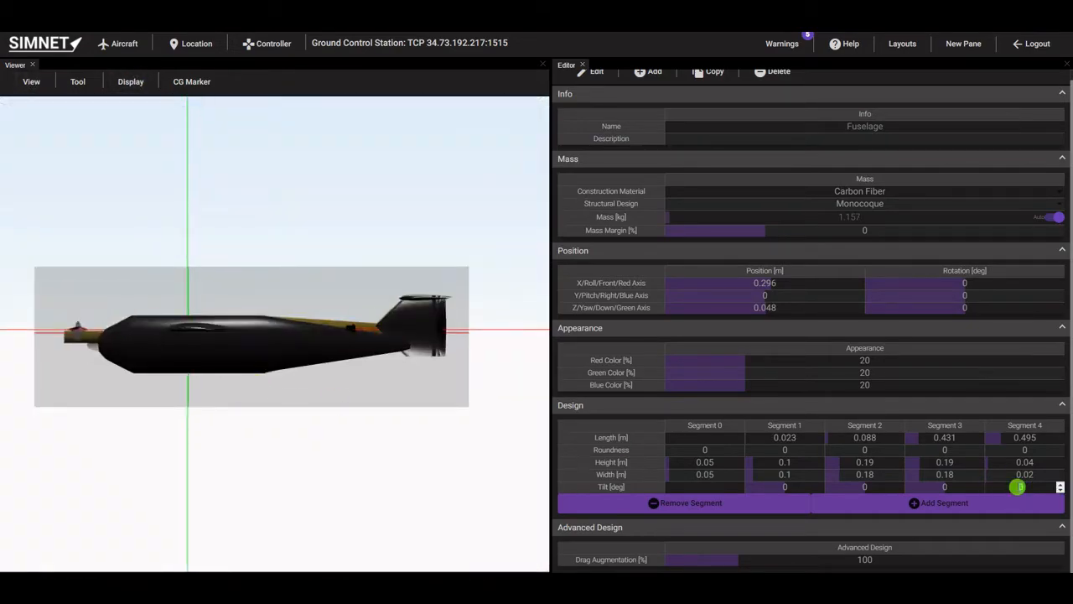
pyautogui.moveTo(388, 490)
pyautogui.mouseDown()
pyautogui.moveTo(409, 506)
pyautogui.moveTo(442, 495)
pyautogui.mouseUp()
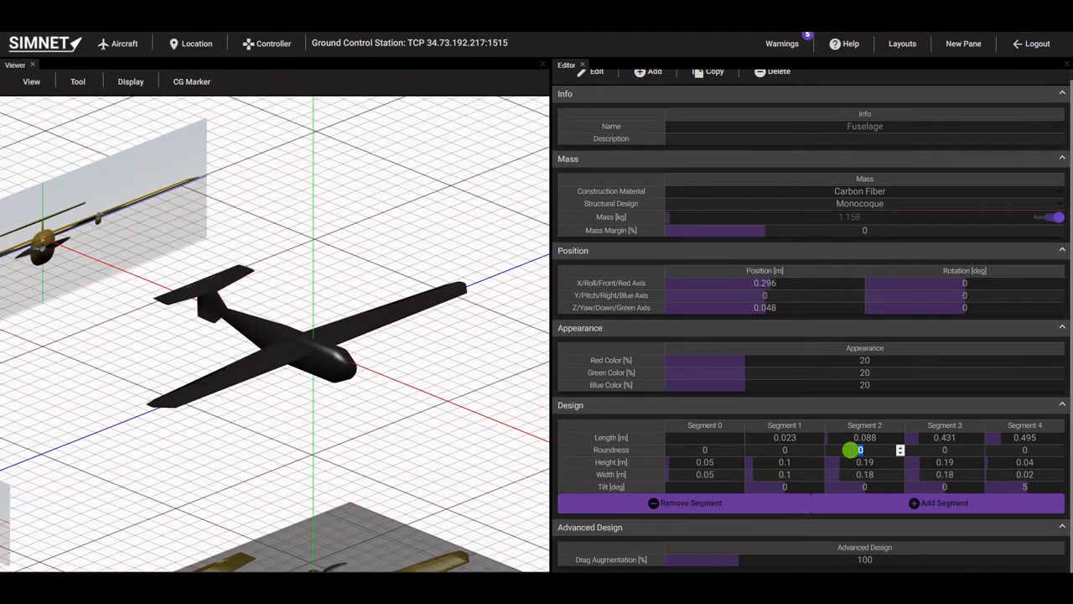
# Set the roundness of fuselage Segments 2 and 3 to 0.2.
pyautogui.doubleClick(947, 450)
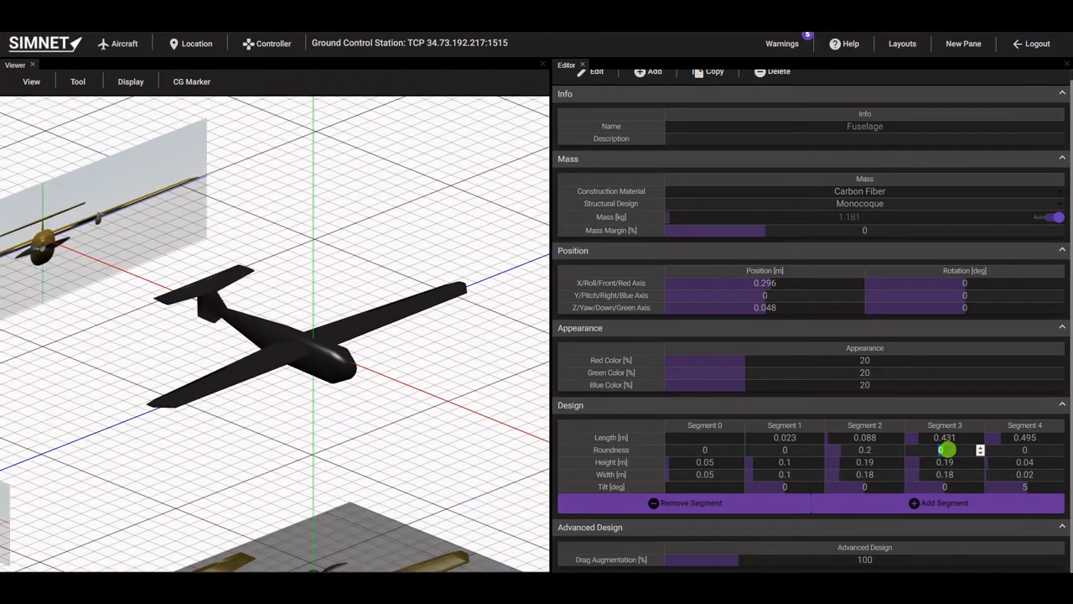
pyautogui.press('Return')
pyautogui.doubleClick(954, 450)
pyautogui.write('0.2')
pyautogui.press('Return')
# Add a structural component to the airframe.
pyautogui.moveTo(394, 442); pyautogui.dragTo(347, 443)
pyautogui.scroll(1, 642, 130)
pyautogui.click(646, 82)
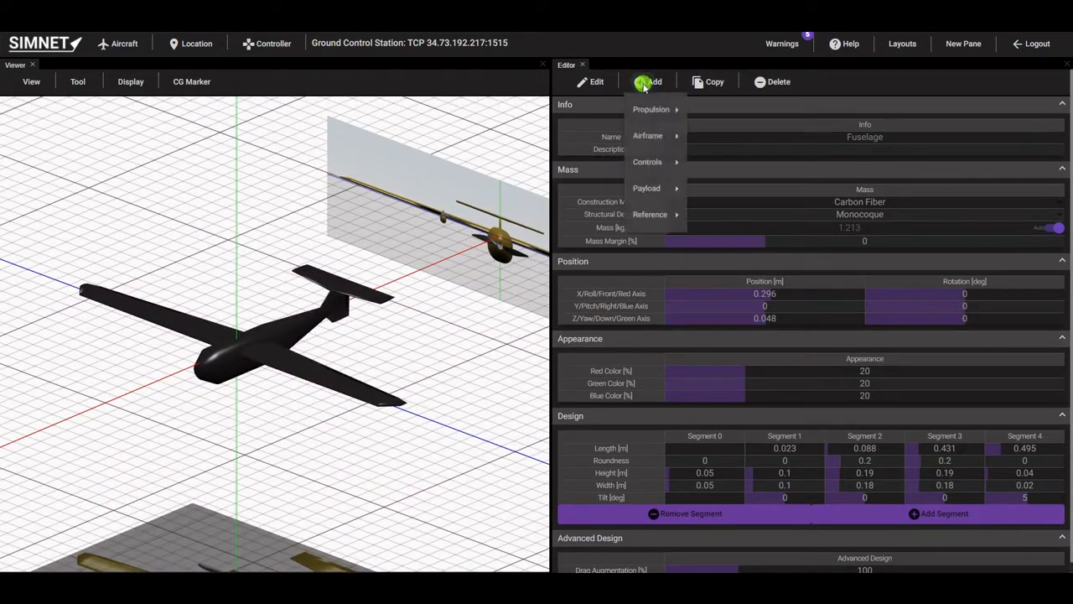
pyautogui.moveTo(676, 136)
pyautogui.click(720, 222)
# Show the aircraft see-through from the top and open StructuralComponent for editing.
pyautogui.click(34, 79)
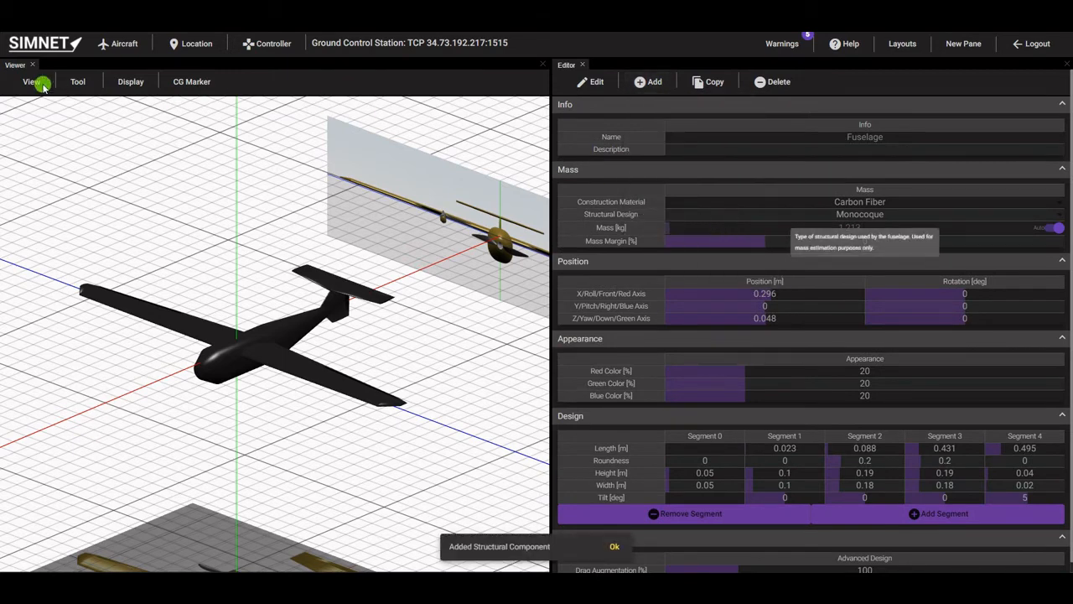
pyautogui.click(42, 105)
pyautogui.click(109, 84)
pyautogui.click(137, 131)
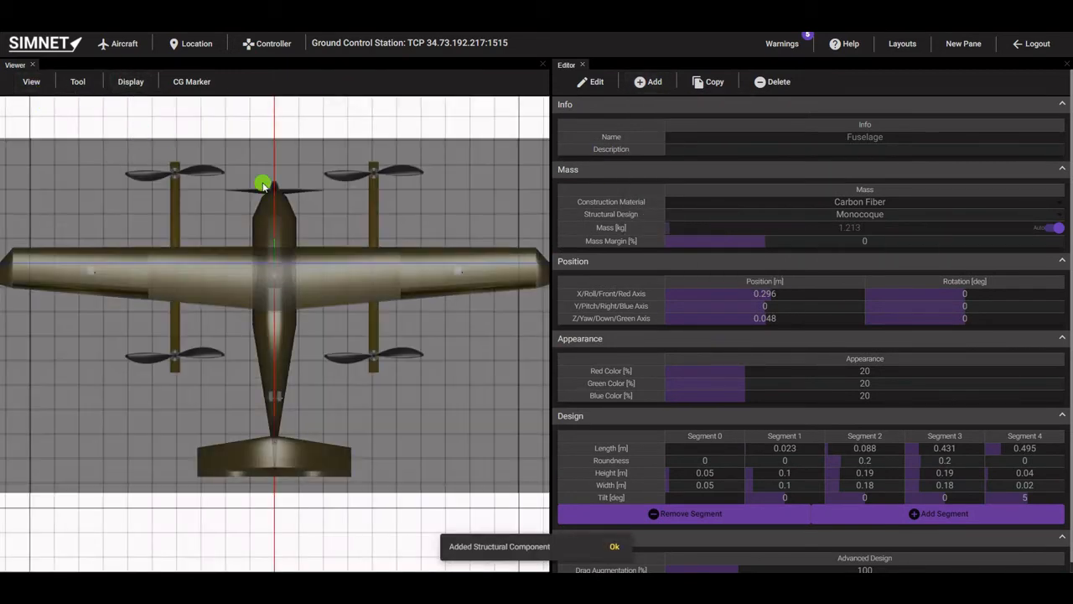
pyautogui.click(594, 84)
pyautogui.moveTo(590, 163)
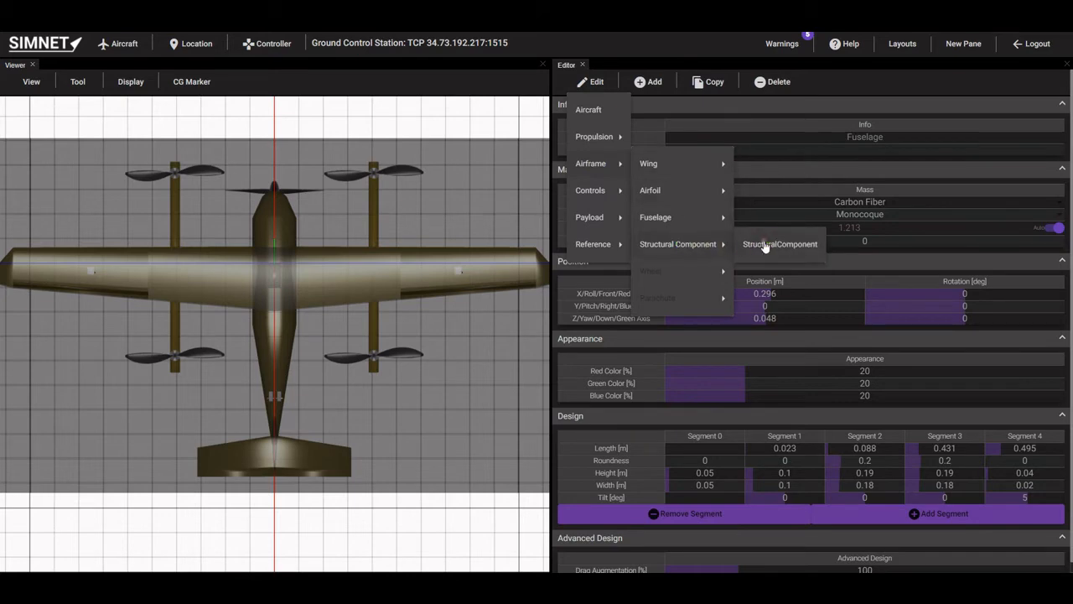
pyautogui.click(749, 243)
# Move StructuralComponent to the front end of the reference's right boom, at about X 0.414 m and Y 0.407 m.
pyautogui.moveTo(807, 308); pyautogui.dragTo(816, 308)
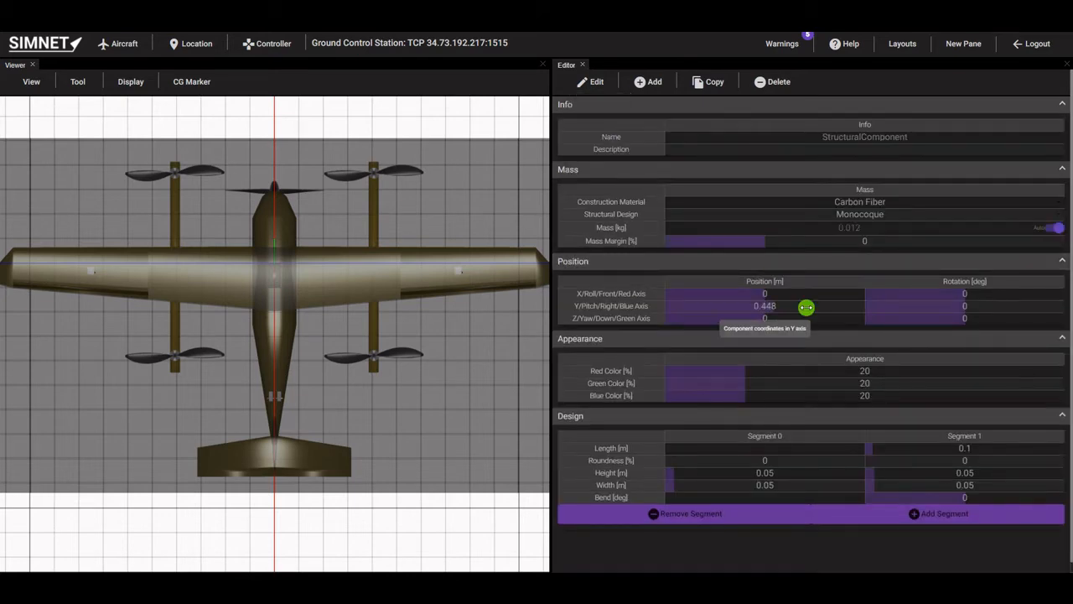
pyautogui.click(385, 286)
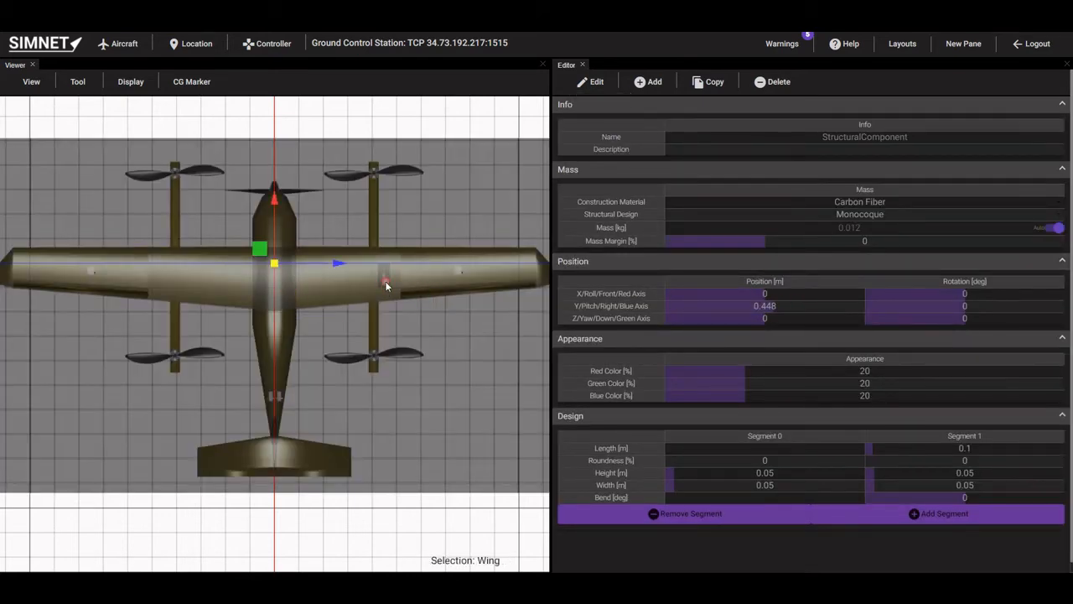
pyautogui.click(383, 264)
pyautogui.moveTo(383, 264); pyautogui.dragTo(379, 162)
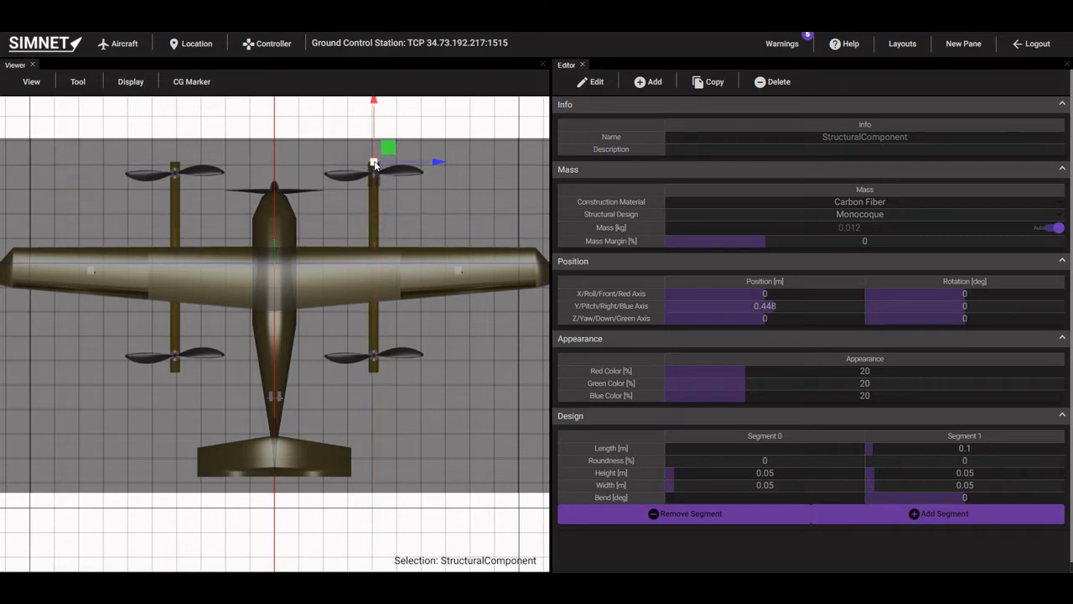
pyautogui.scroll(3, 374, 168)
pyautogui.scroll(3, 371, 186)
pyautogui.click(389, 104)
# Rename StructuralComponent as RightBoom.
pyautogui.click(756, 180)
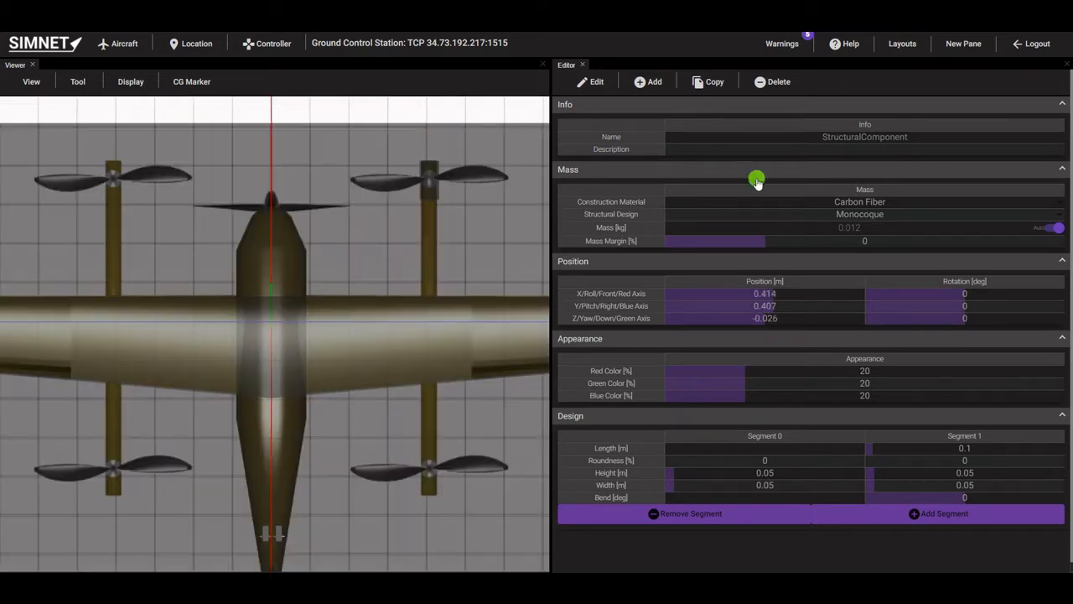
pyautogui.click(844, 141)
pyautogui.write('RightBoom')
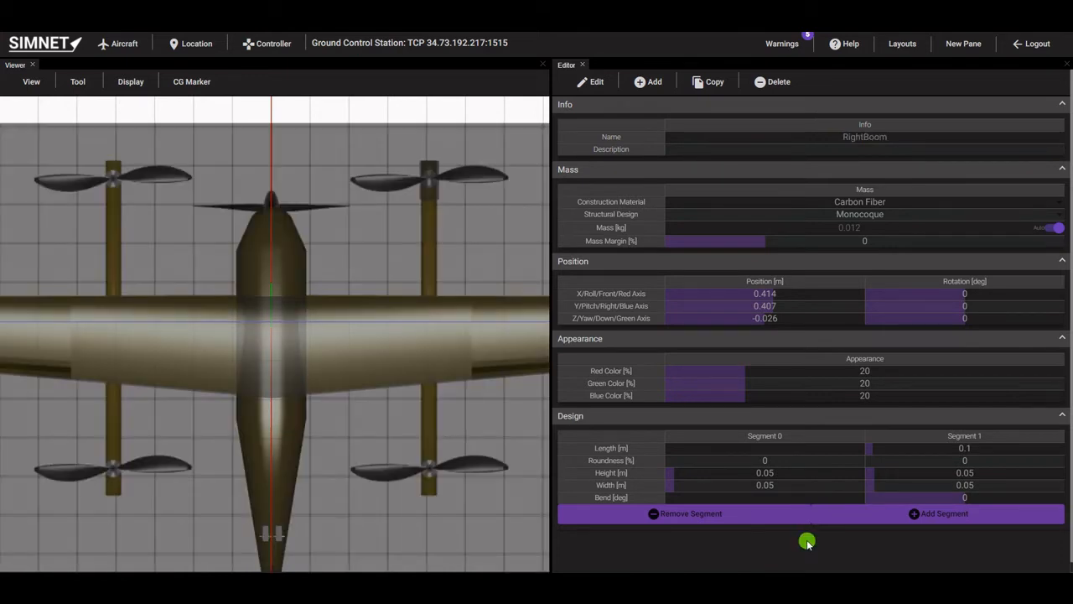
# Set RightBoom's length to 0.862 m and the height and width of both segments to 0.04 m.
pyautogui.click(938, 451)
pyautogui.write('0.')
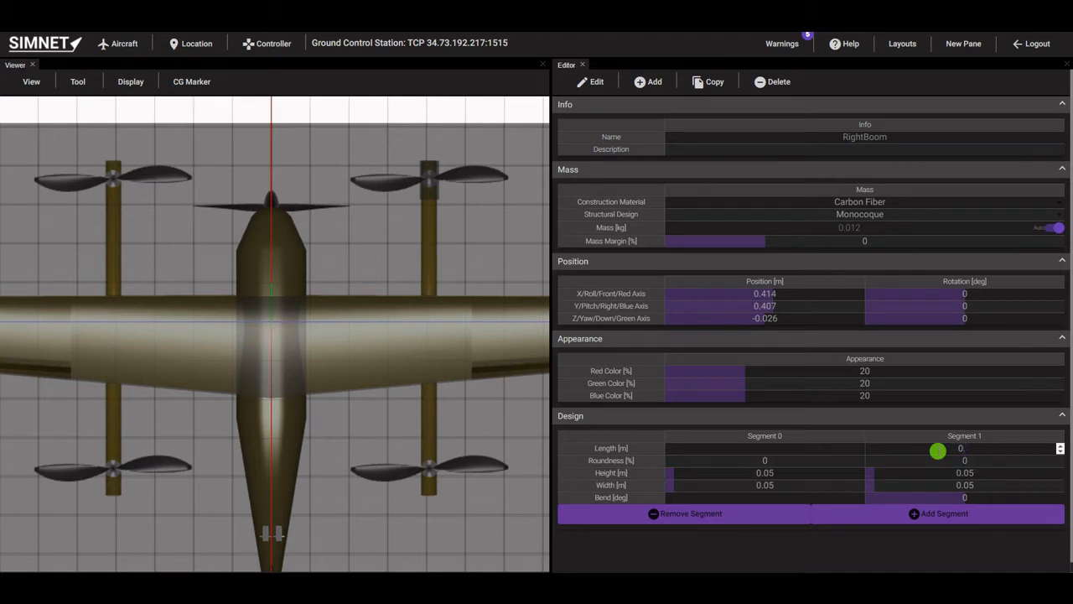
pyautogui.write('862')
pyautogui.press('Return')
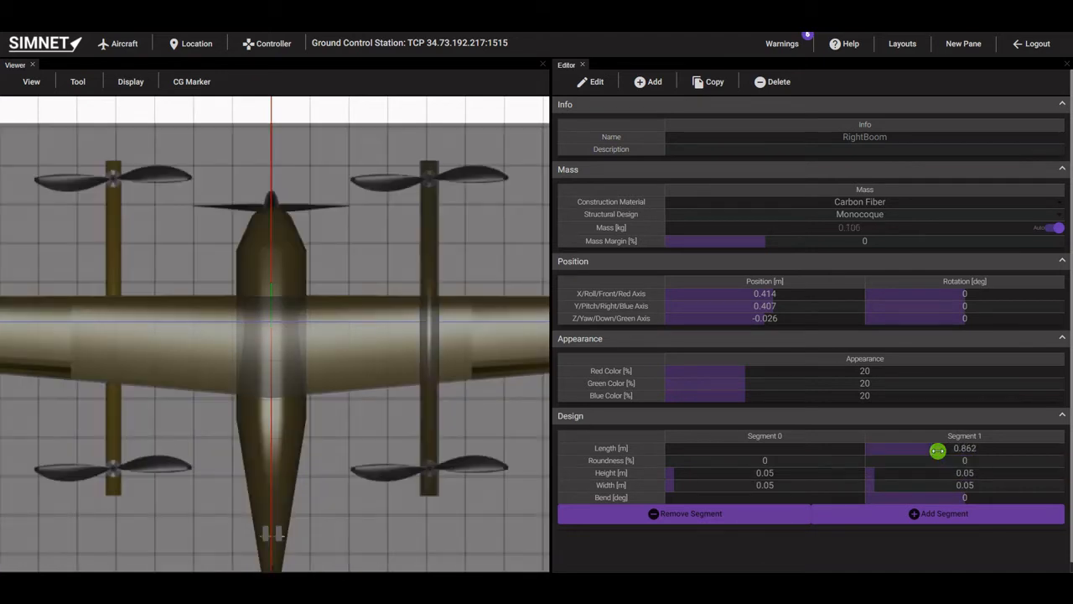
pyautogui.click(796, 472)
pyautogui.click(780, 481)
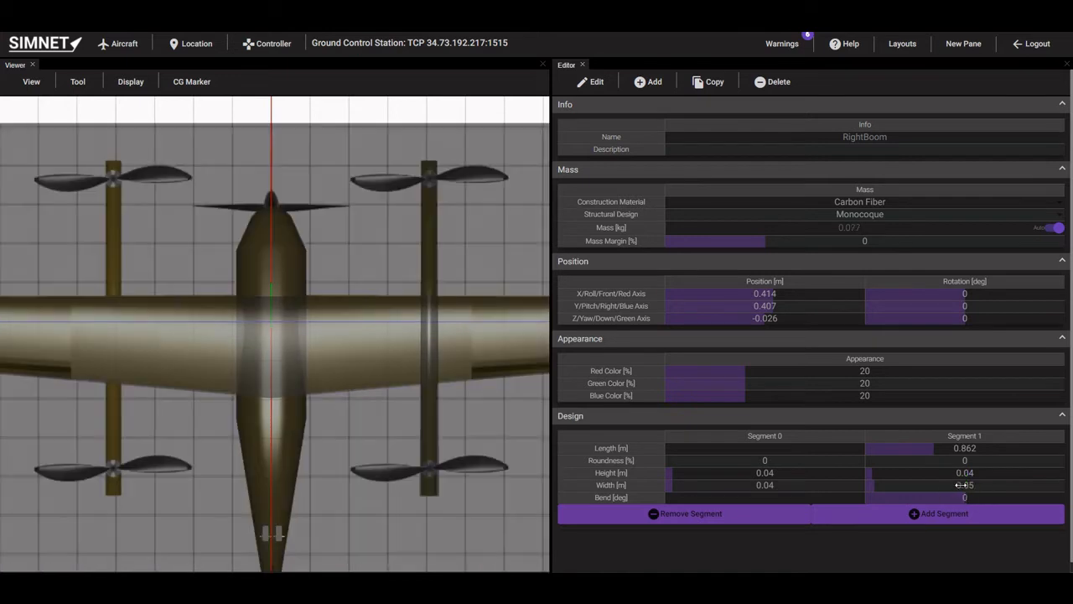
pyautogui.click(962, 485)
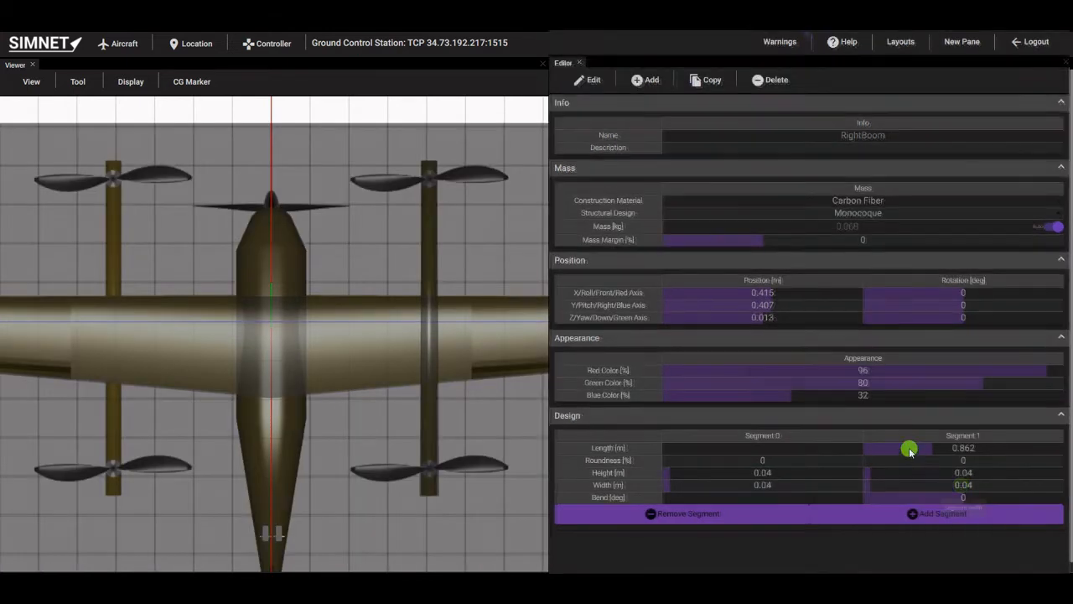
# Make a laterally mirrored copy of RightBoom for the other side of the aircraft.
pyautogui.click(757, 184)
pyautogui.click(706, 92)
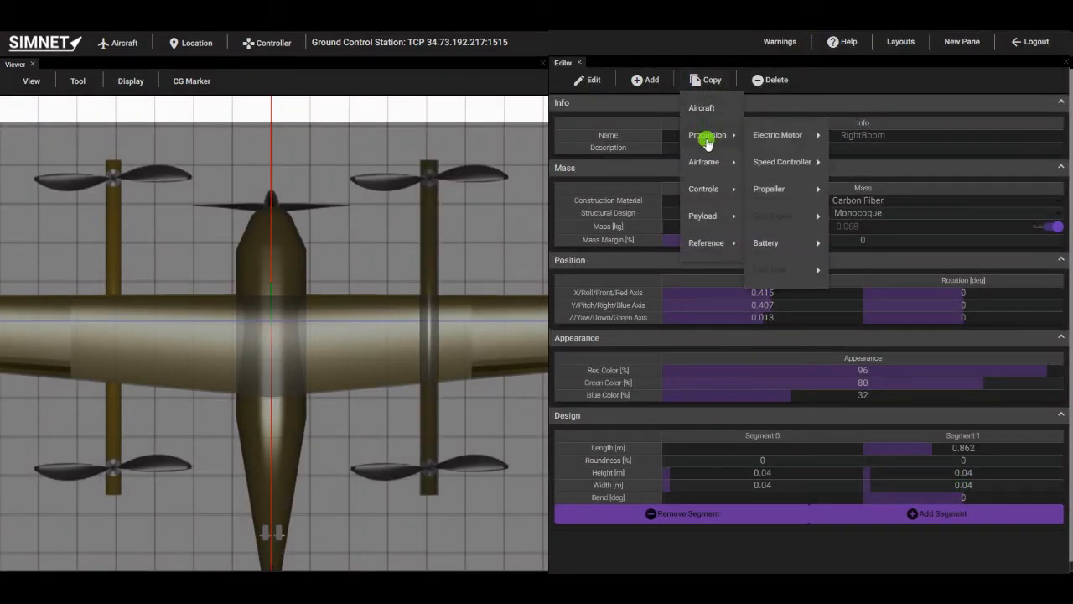
pyautogui.moveTo(738, 162)
pyautogui.moveTo(785, 244)
pyautogui.click(860, 244)
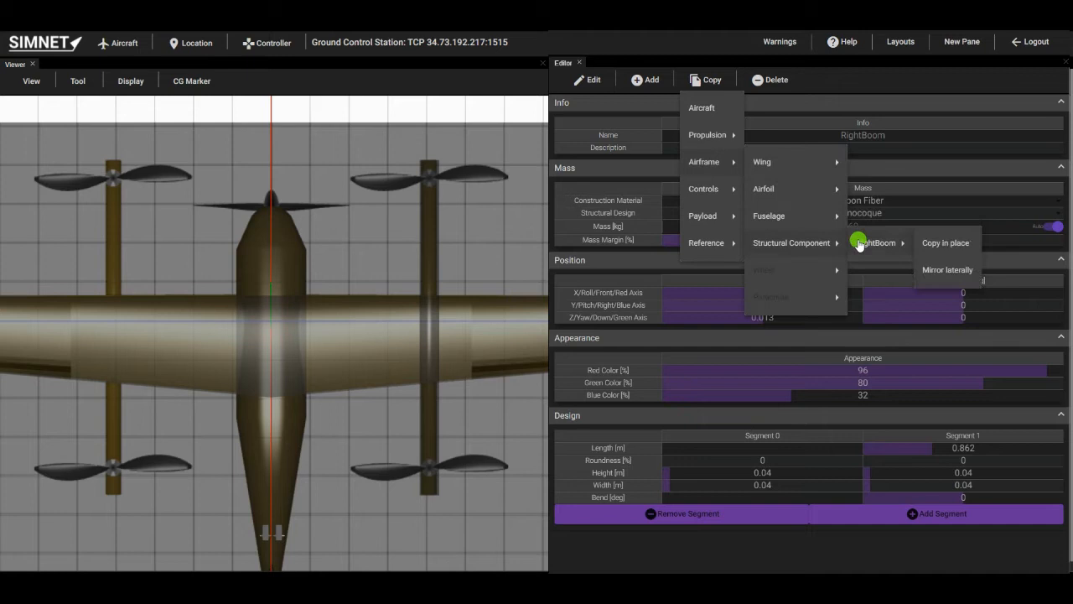
pyautogui.click(937, 273)
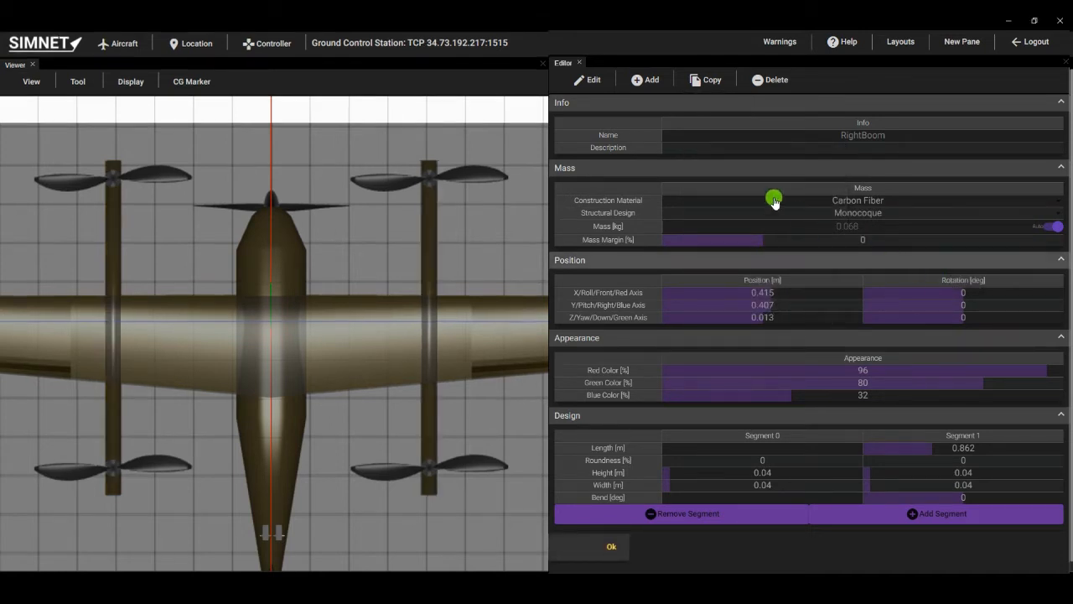
# Open the mirrored boom for editing.
pyautogui.click(596, 80)
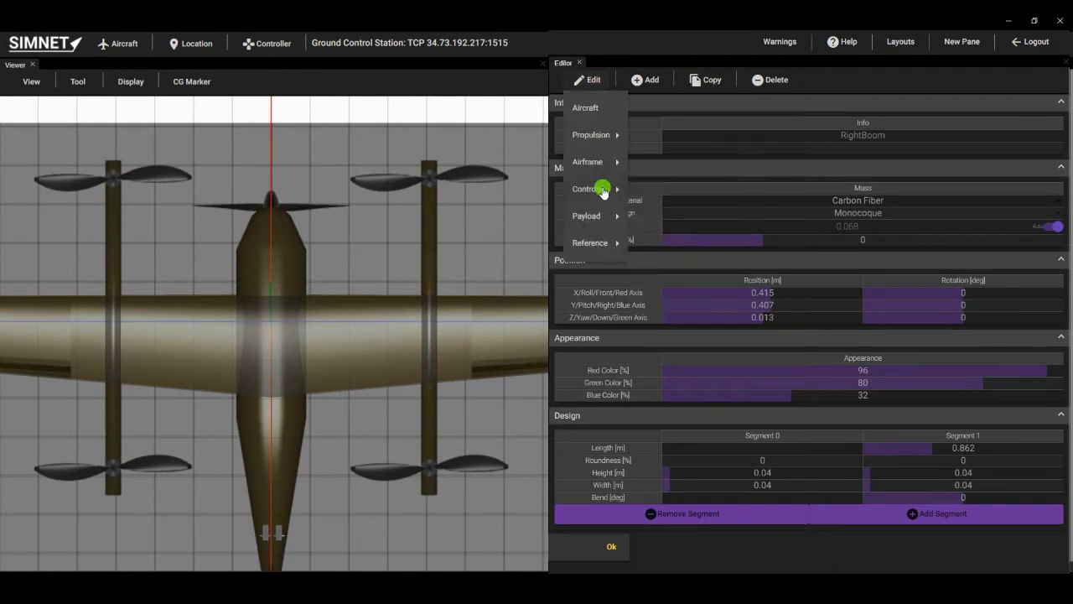
# Open the copied structural boom RightBoomCopy and rename it LeftBoom.
pyautogui.moveTo(591, 162)
pyautogui.moveTo(662, 241)
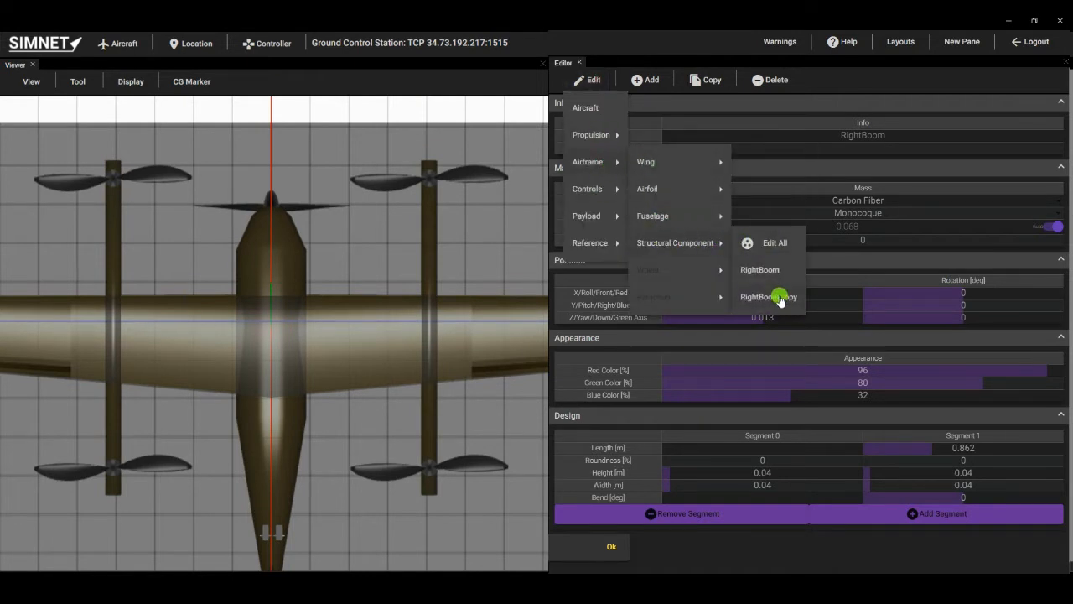
pyautogui.click(779, 298)
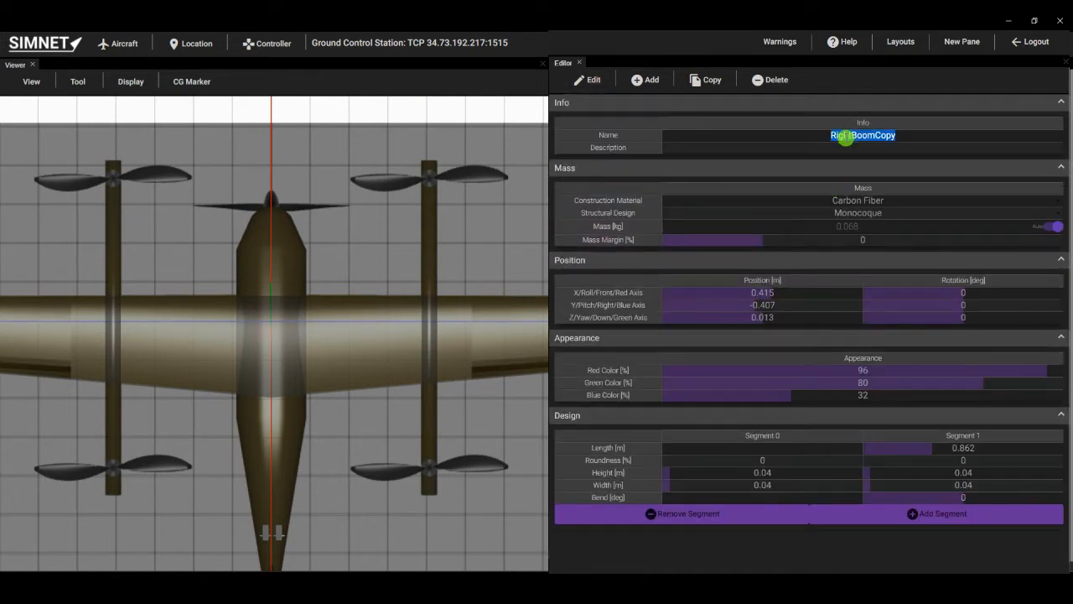
pyautogui.write('Lef')
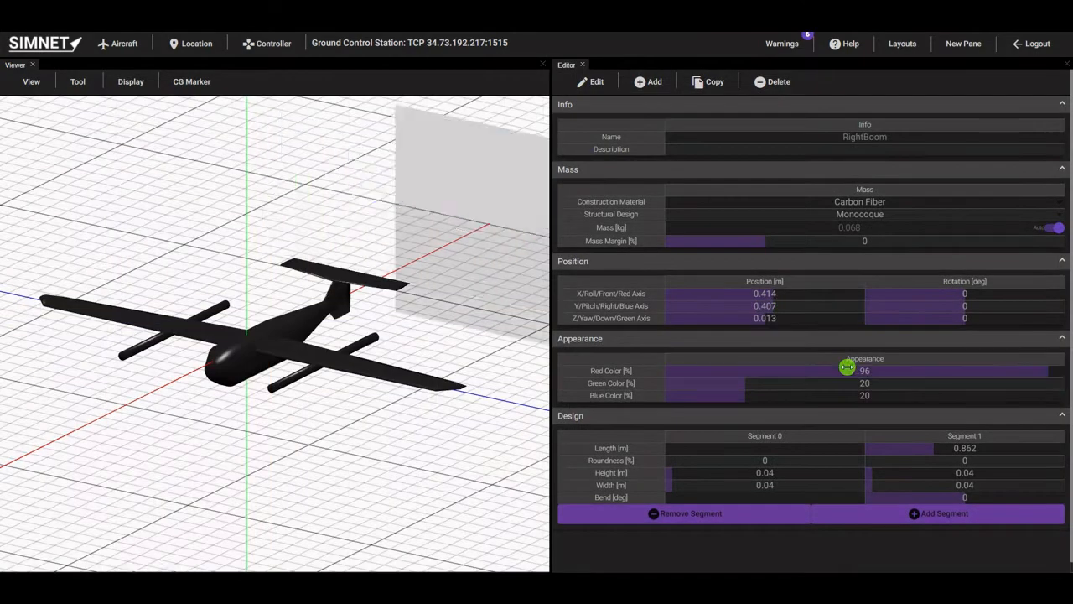
# Set the right boom's green color to 80 %.
pyautogui.doubleClick(854, 384)
pyautogui.write('80')
pyautogui.press('Return')
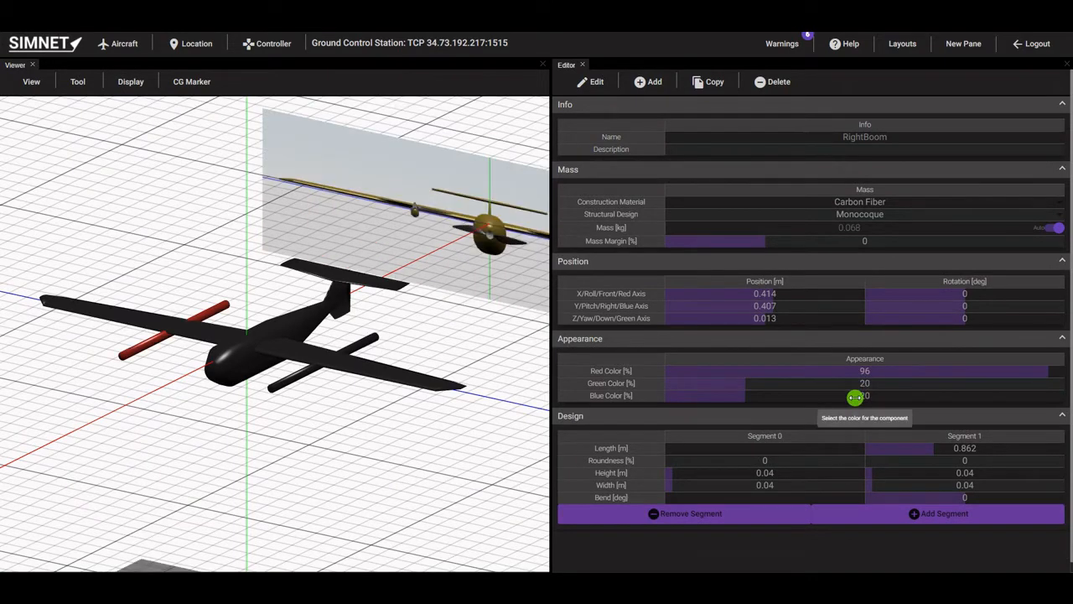
# Open the left boom and color it with red 96 % and green 80 %.
pyautogui.click(587, 81)
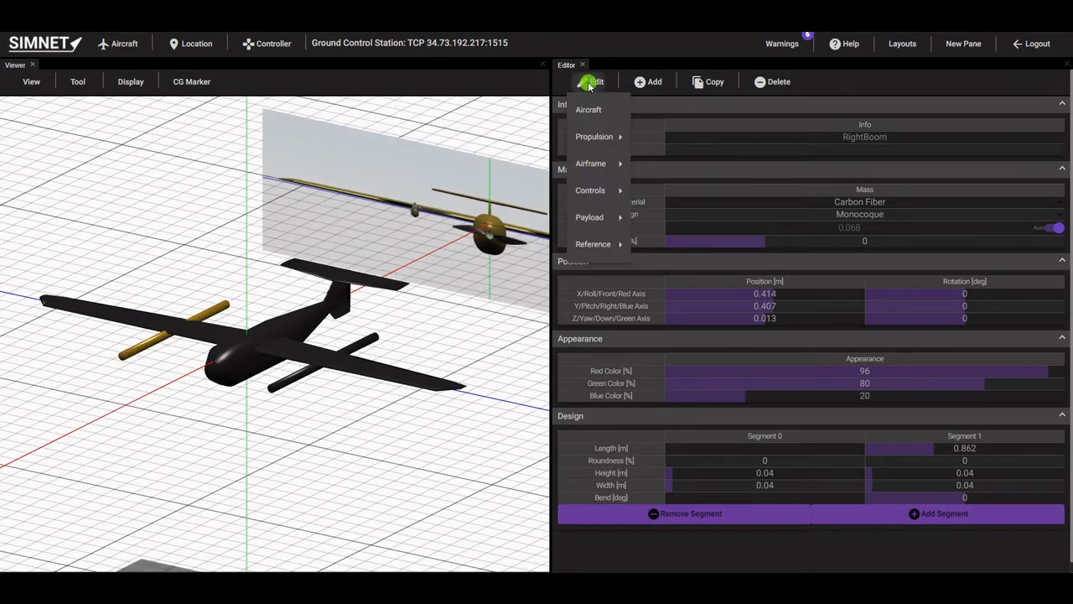
pyautogui.moveTo(721, 244)
pyautogui.click(759, 271)
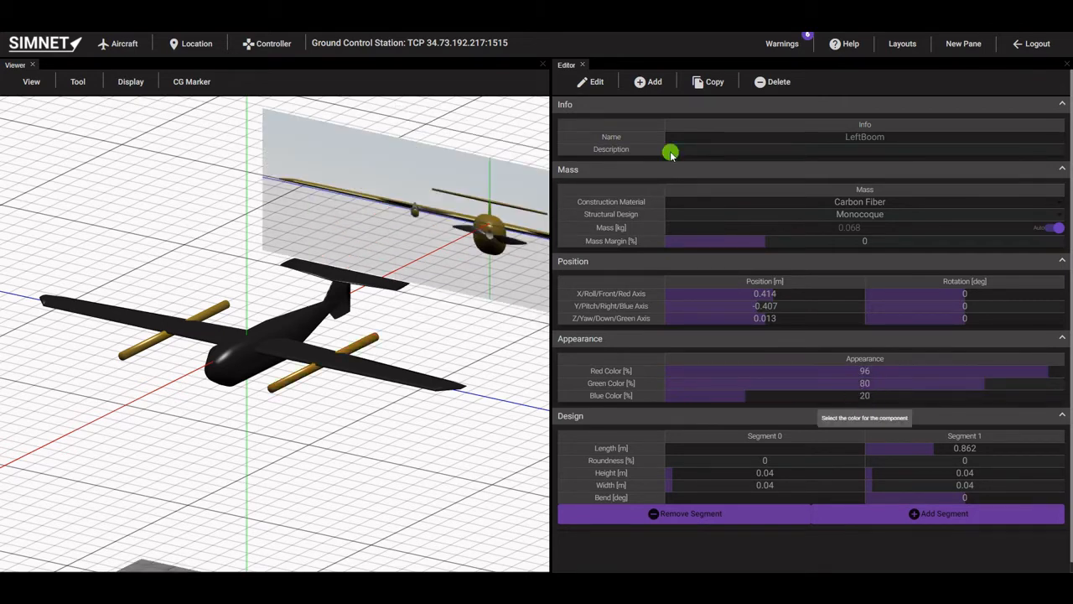
# Set the fuselage color to red 96 %, green 80 % and blue 32 %.
pyautogui.click(587, 81)
pyautogui.click(758, 225)
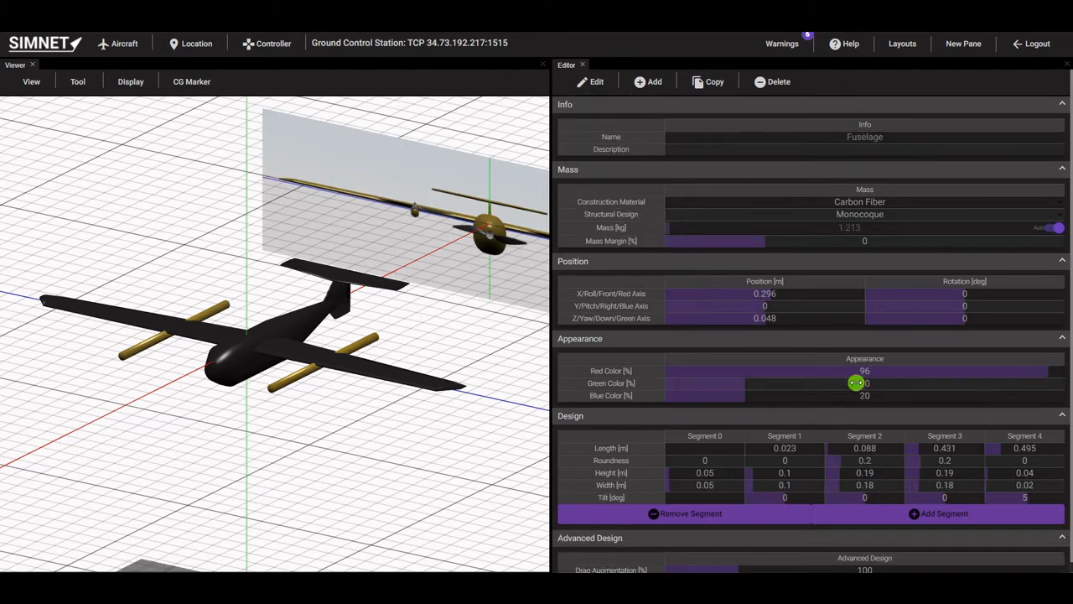
pyautogui.doubleClick(869, 397)
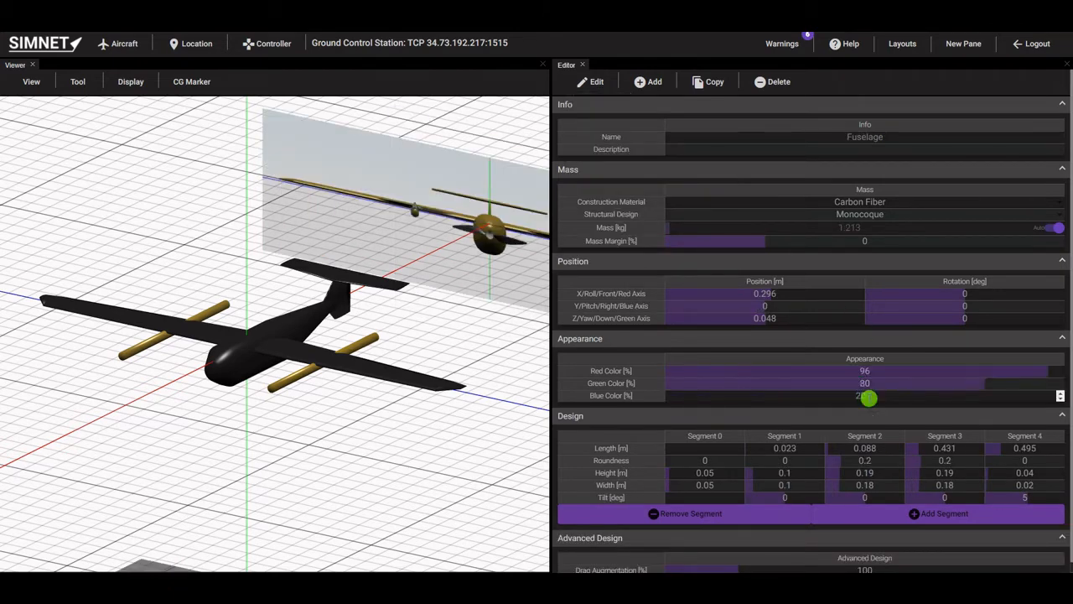
pyautogui.write('32')
pyautogui.press('Return')
# Recolor the main wing with red 96 % and green 80 %.
pyautogui.click(597, 83)
pyautogui.moveTo(596, 165)
pyautogui.moveTo(707, 167)
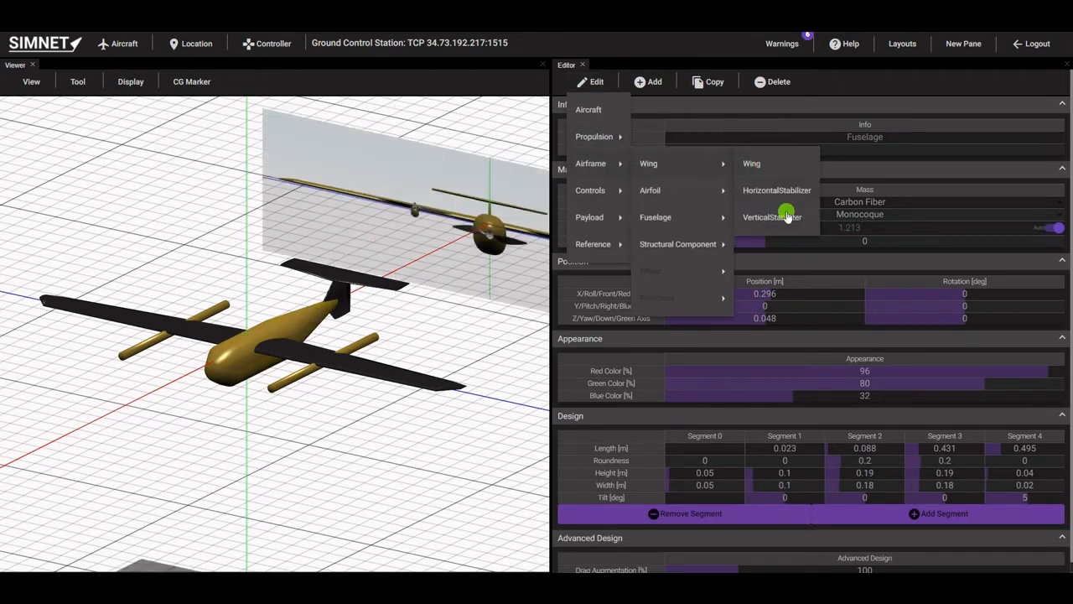
pyautogui.click(755, 163)
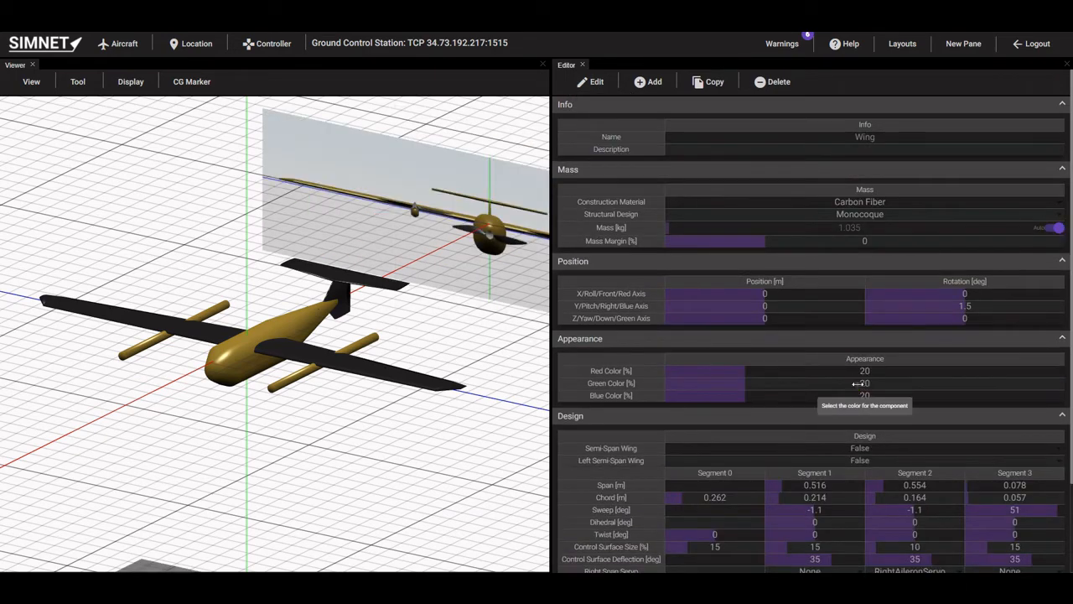
pyautogui.doubleClick(866, 395)
pyautogui.hotkey('ctrl', 'z')
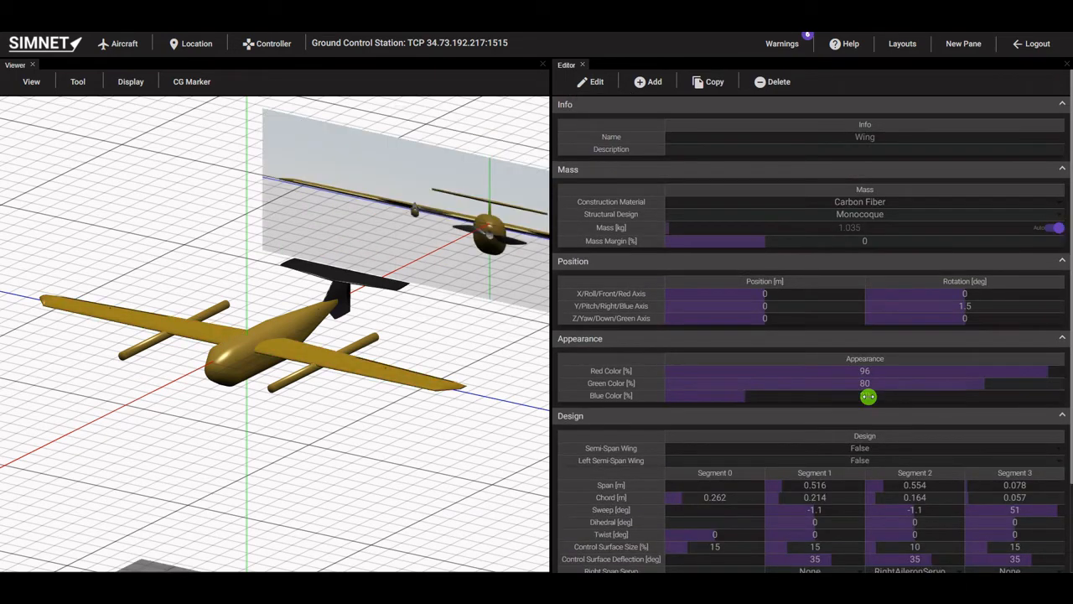
# Set the horizontal stabilizer's color to red 96 %, green 80 % and blue 32 %.
pyautogui.click(592, 84)
pyautogui.moveTo(612, 162)
pyautogui.moveTo(680, 163)
pyautogui.click(758, 187)
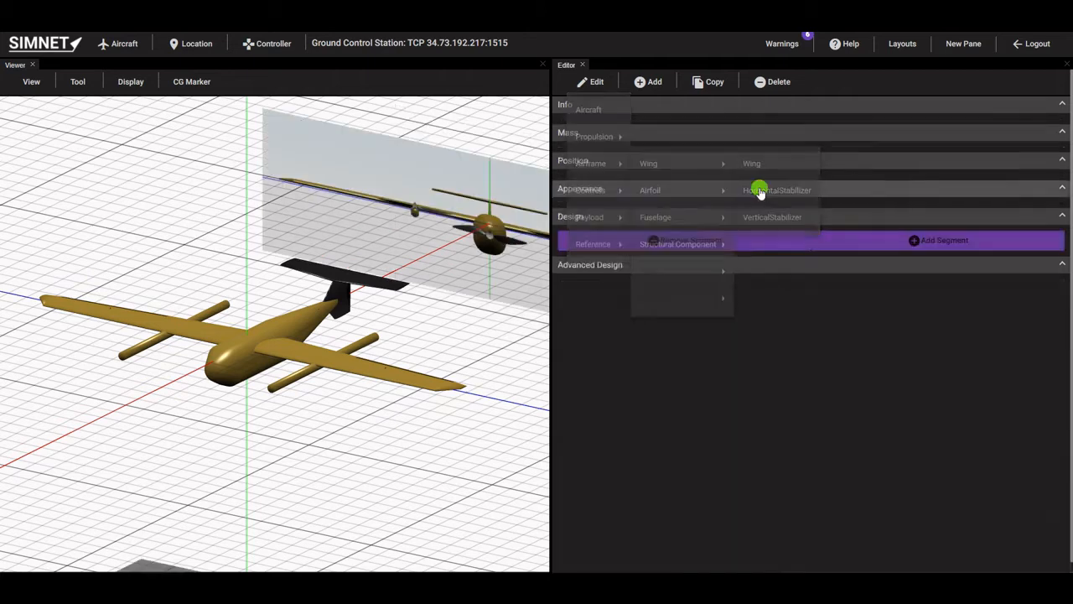
pyautogui.doubleClick(875, 370)
pyautogui.write('96')
pyautogui.press('Return')
pyautogui.doubleClick(869, 384)
pyautogui.write('80')
pyautogui.press('Return')
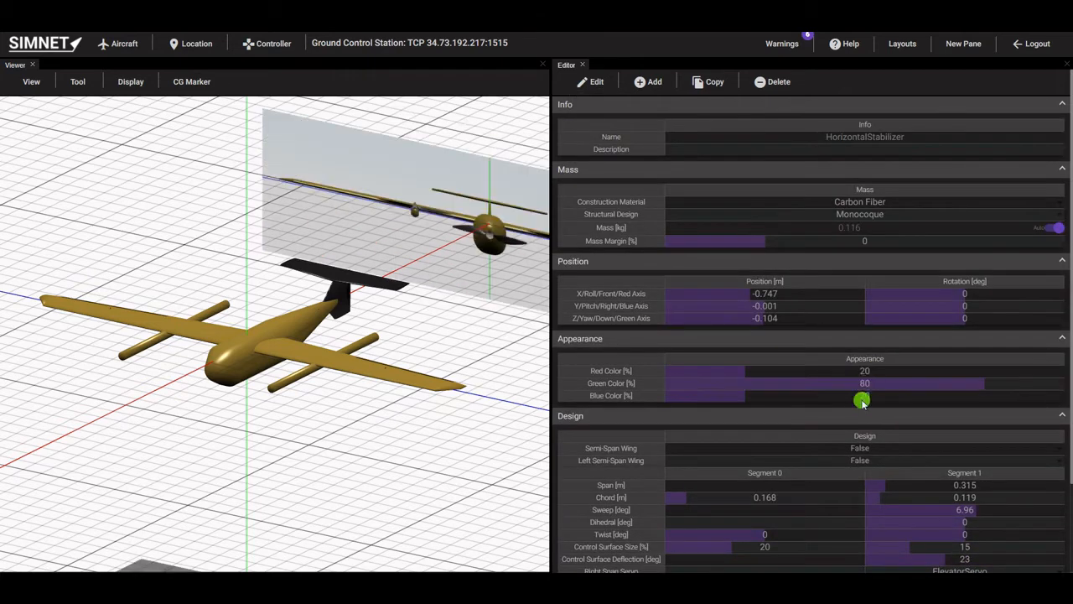
pyautogui.doubleClick(863, 397)
pyautogui.write('32')
pyautogui.press('Return')
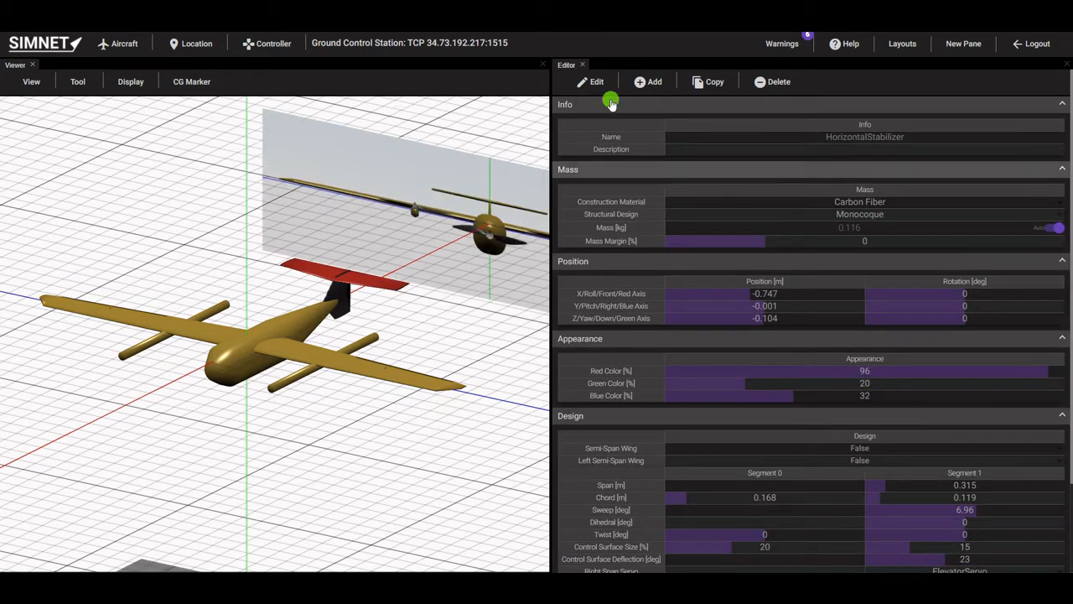
# Set the vertical stabilizer's color to red 96 %, green 80 % and blue 32 %.
pyautogui.click(595, 84)
pyautogui.moveTo(651, 163)
pyautogui.click(763, 209)
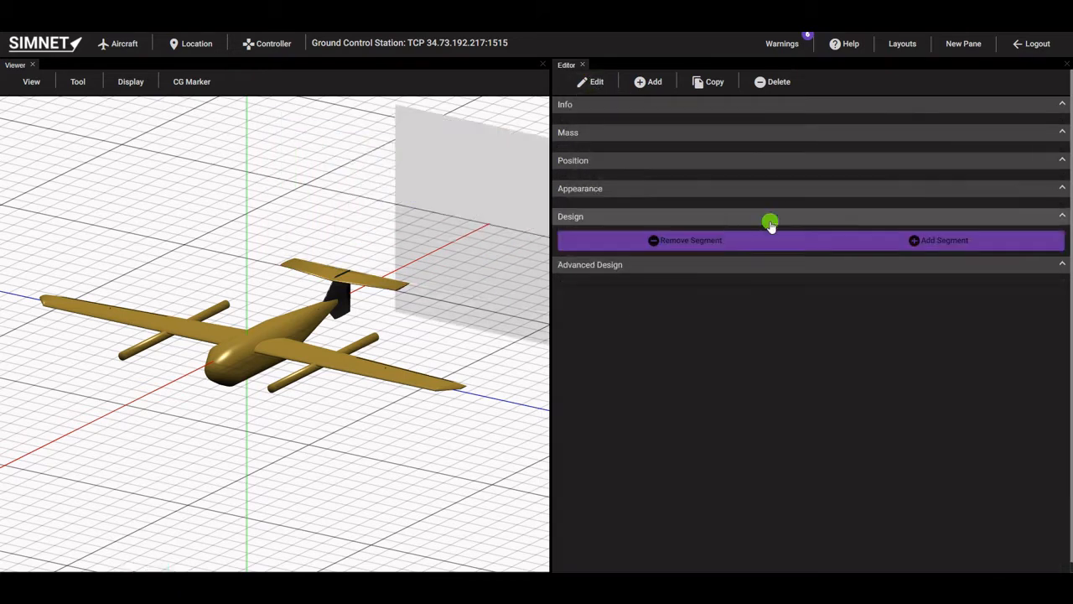
pyautogui.write('96')
pyautogui.press('Return')
pyautogui.doubleClick(863, 385)
pyautogui.write('80')
pyautogui.press('Return')
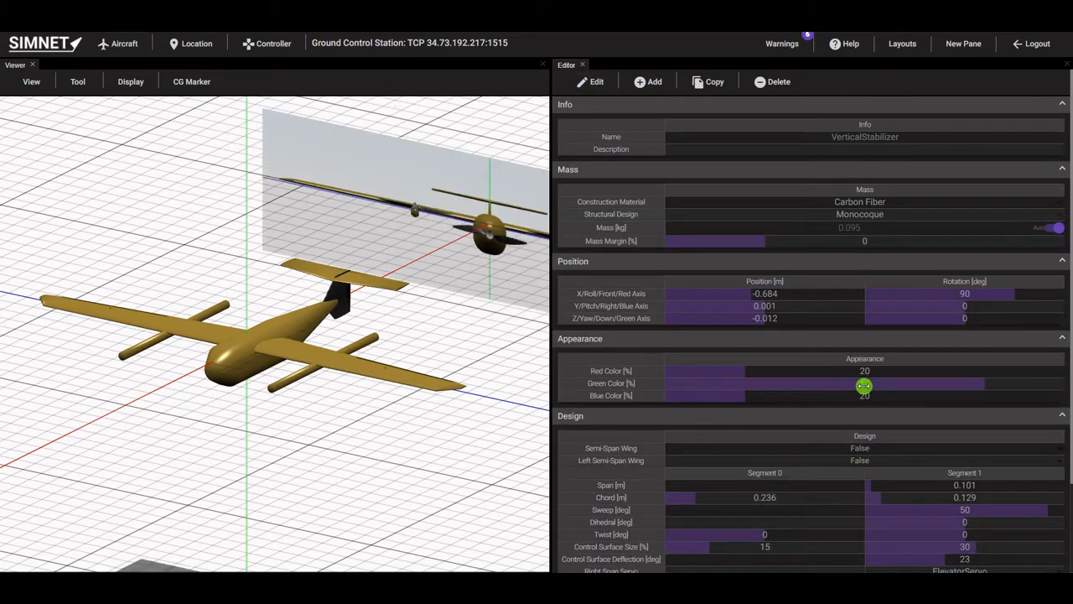
pyautogui.click(866, 395)
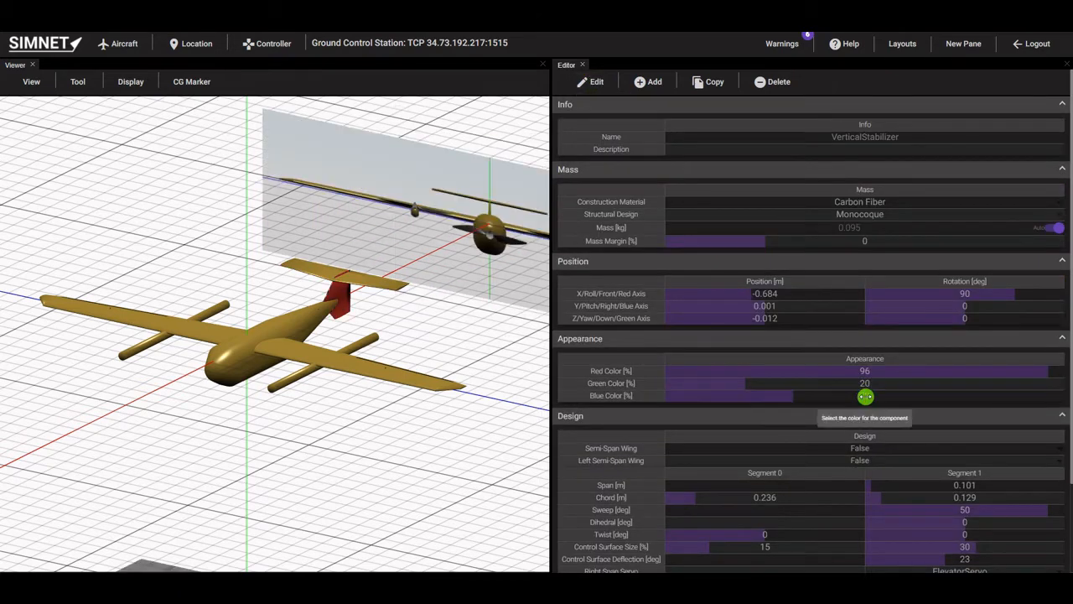
pyautogui.click(122, 46)
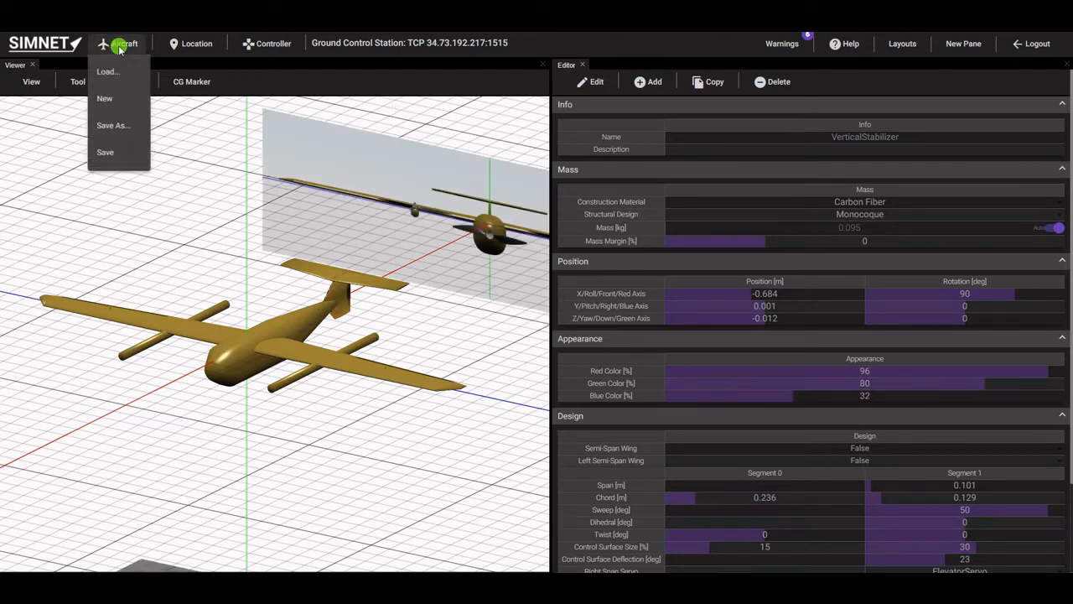
pyautogui.click(455, 483)
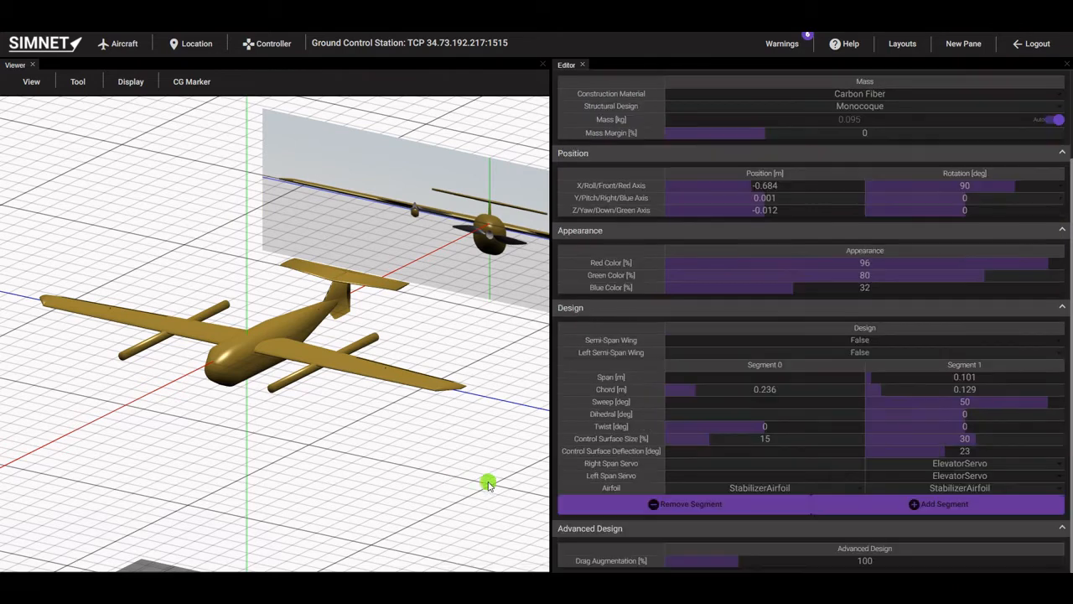
# Show the aircraft in the top view with transparent components.
pyautogui.click(35, 87)
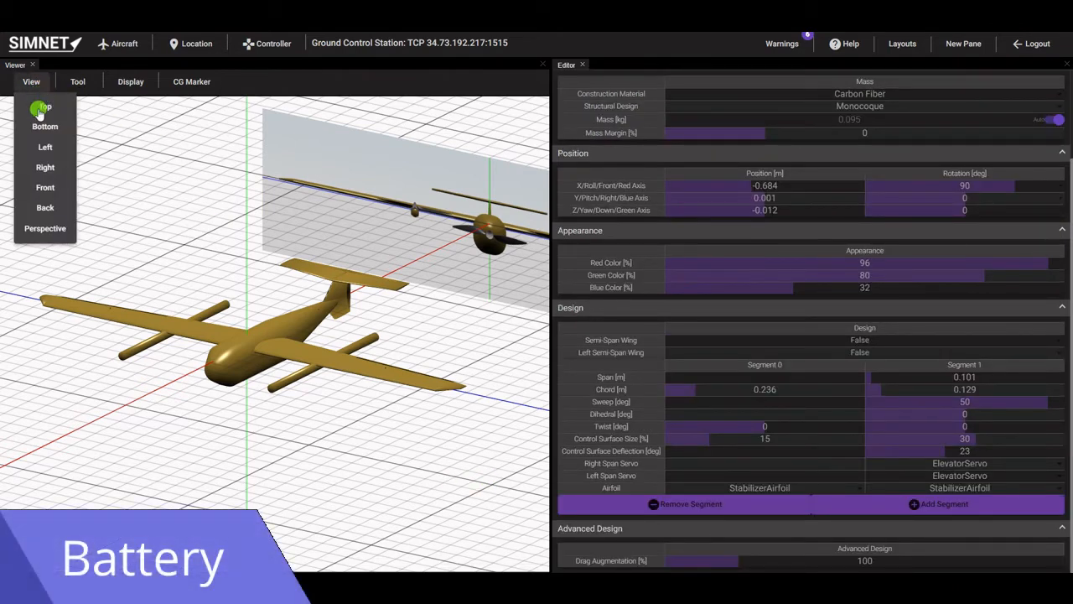
pyautogui.click(45, 133)
pyautogui.click(115, 84)
pyautogui.click(135, 128)
pyautogui.click(809, 265)
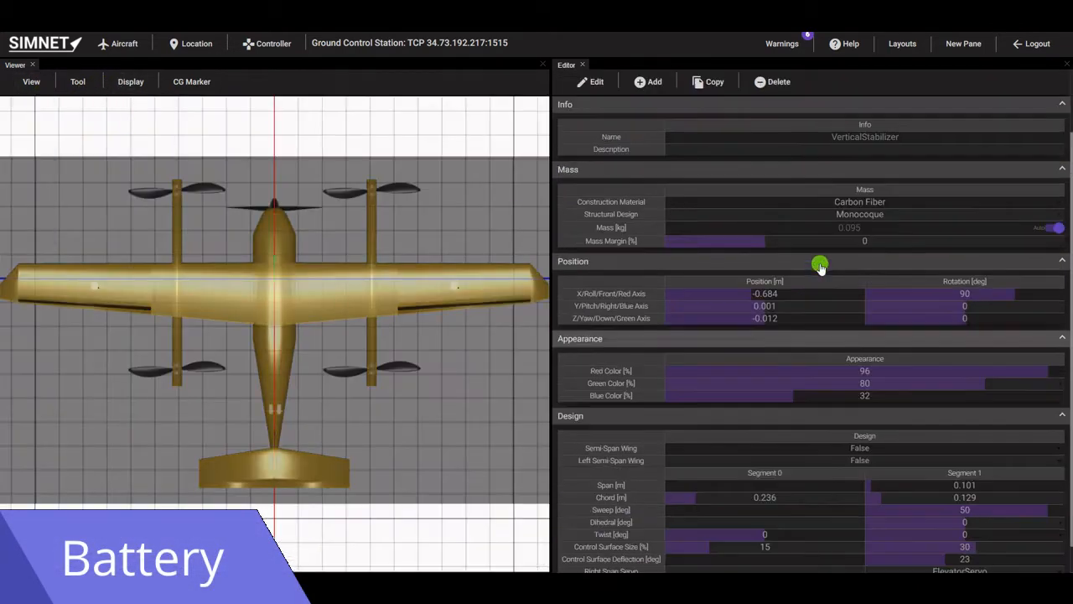
# Add a battery to the propulsion components and open it for editing.
pyautogui.click(652, 81)
pyautogui.moveTo(650, 136)
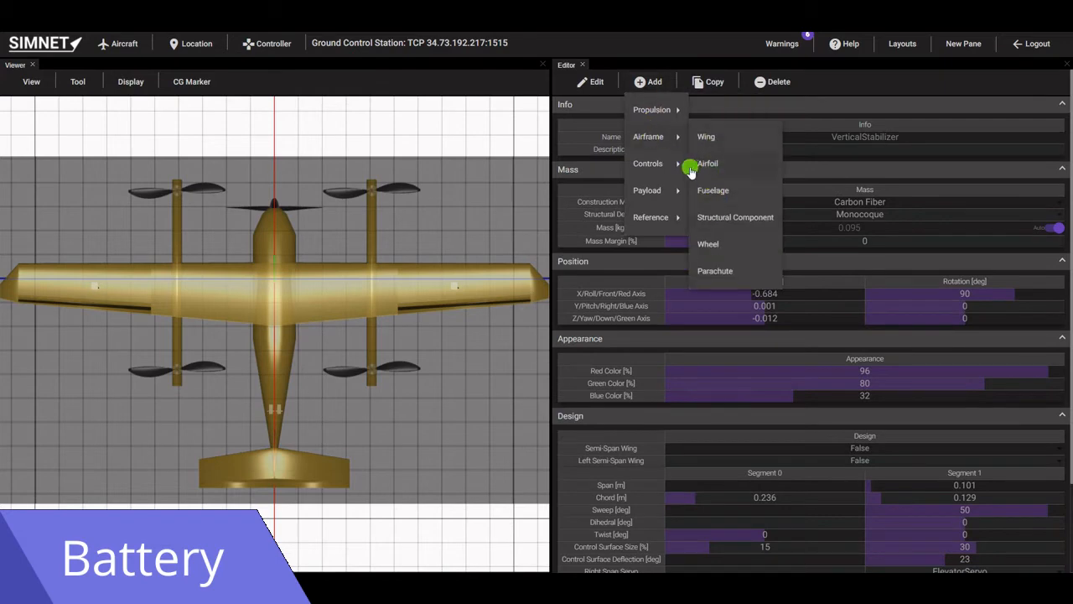
pyautogui.moveTo(660, 113)
pyautogui.click(709, 217)
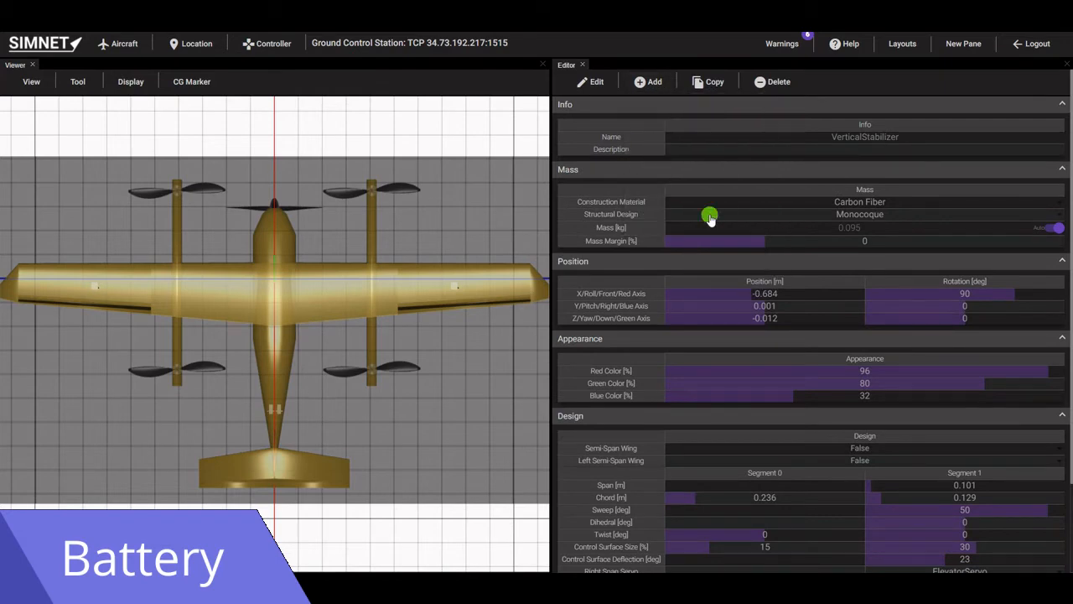
pyautogui.click(599, 84)
pyautogui.moveTo(659, 144)
pyautogui.click(745, 241)
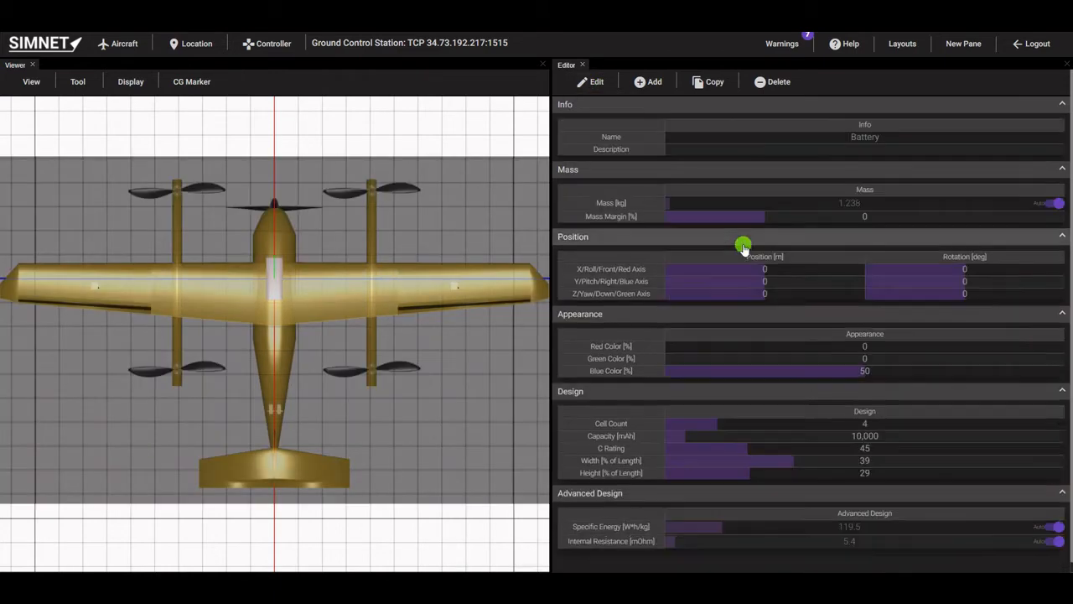
# Set the battery's cell count to 6, capacity to 25,000 mAh and C rating to 10.
pyautogui.scroll(-1, 759, 286)
pyautogui.moveTo(835, 408); pyautogui.dragTo(835, 409)
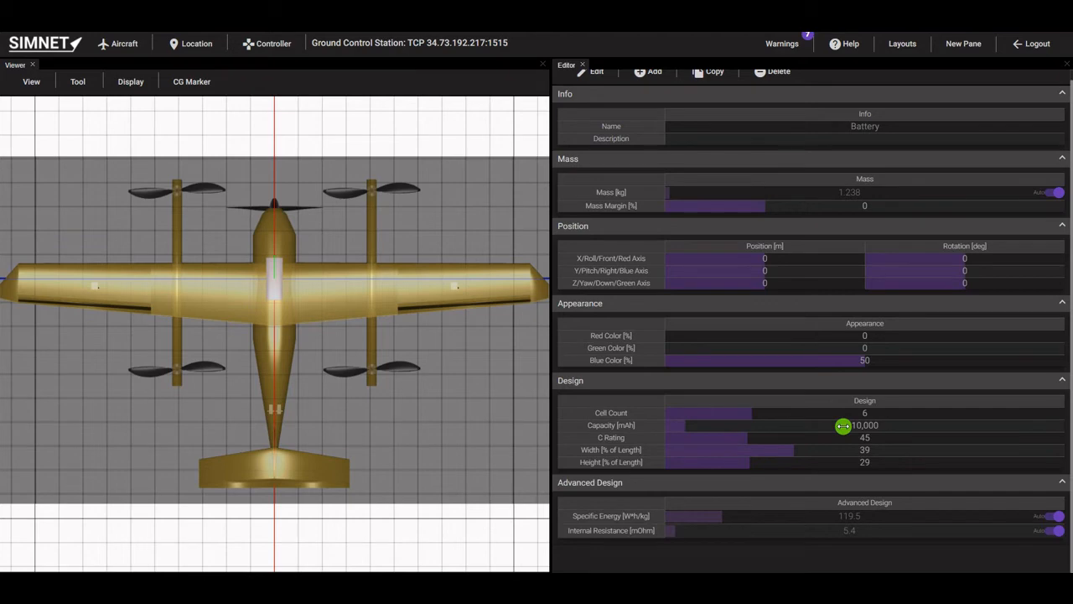
pyautogui.doubleClick(843, 425)
pyautogui.write('25,000')
pyautogui.press('Return')
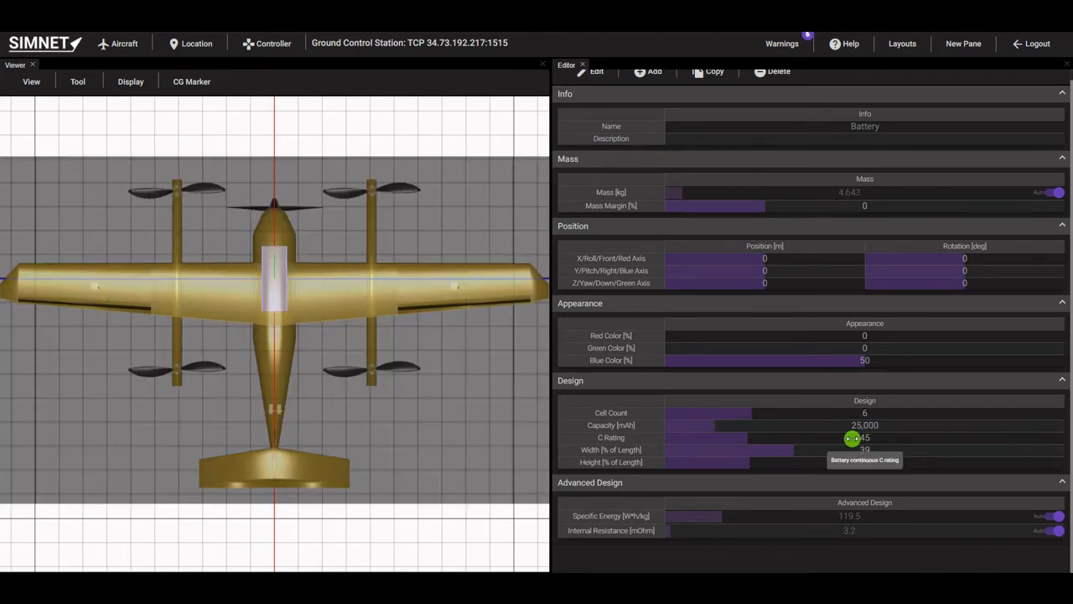
pyautogui.doubleClick(851, 438)
pyautogui.press('Return')
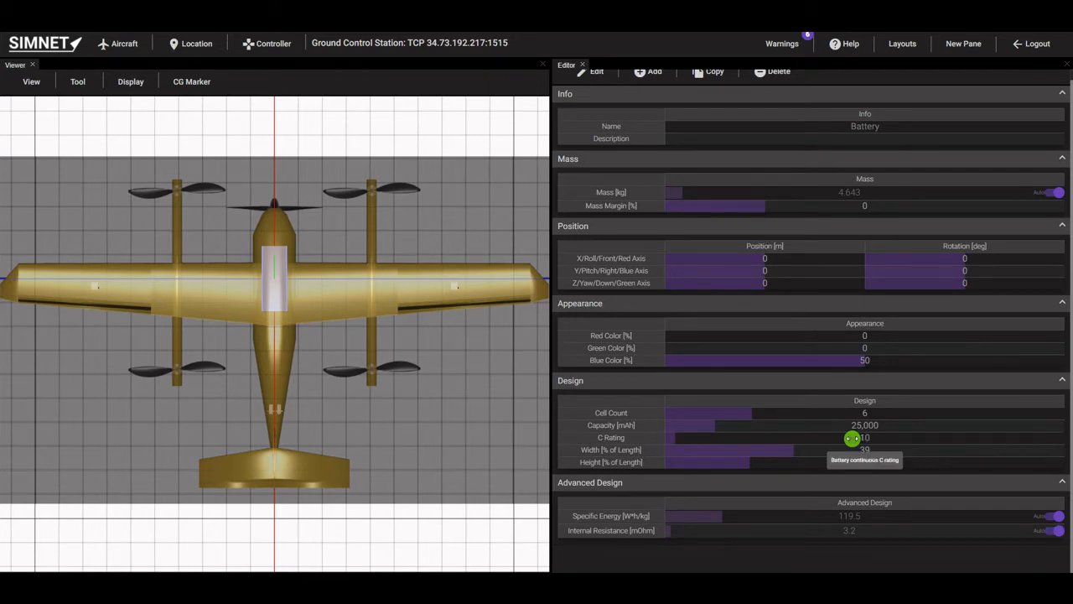
# Turn off automatic specific energy for the battery and set it to 224 W*h/kg.
pyautogui.click(1054, 517)
pyautogui.click(848, 515)
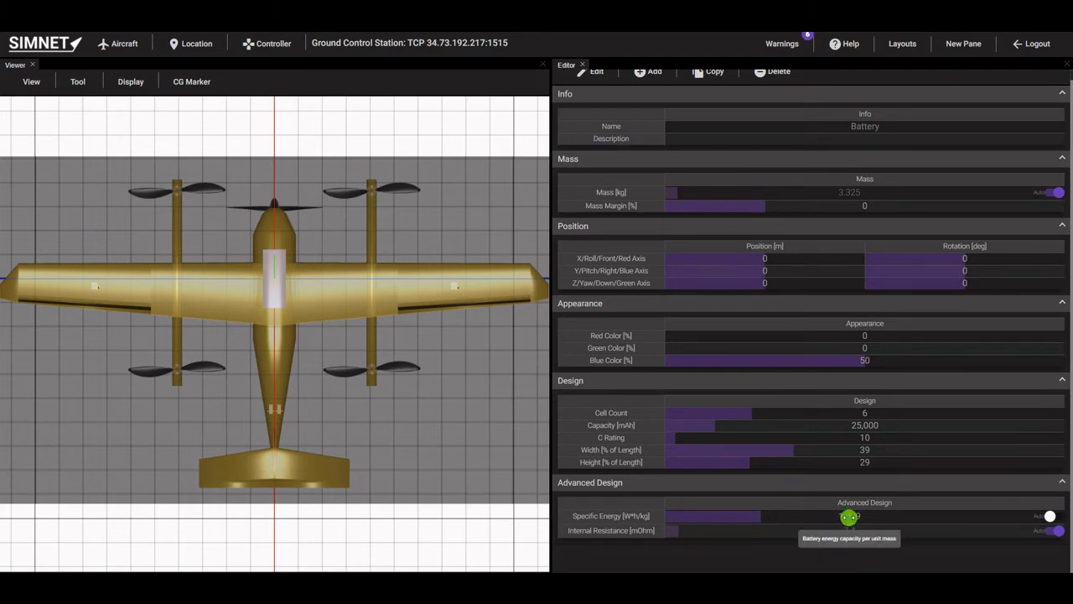
pyautogui.doubleClick(848, 517)
pyautogui.press('Return')
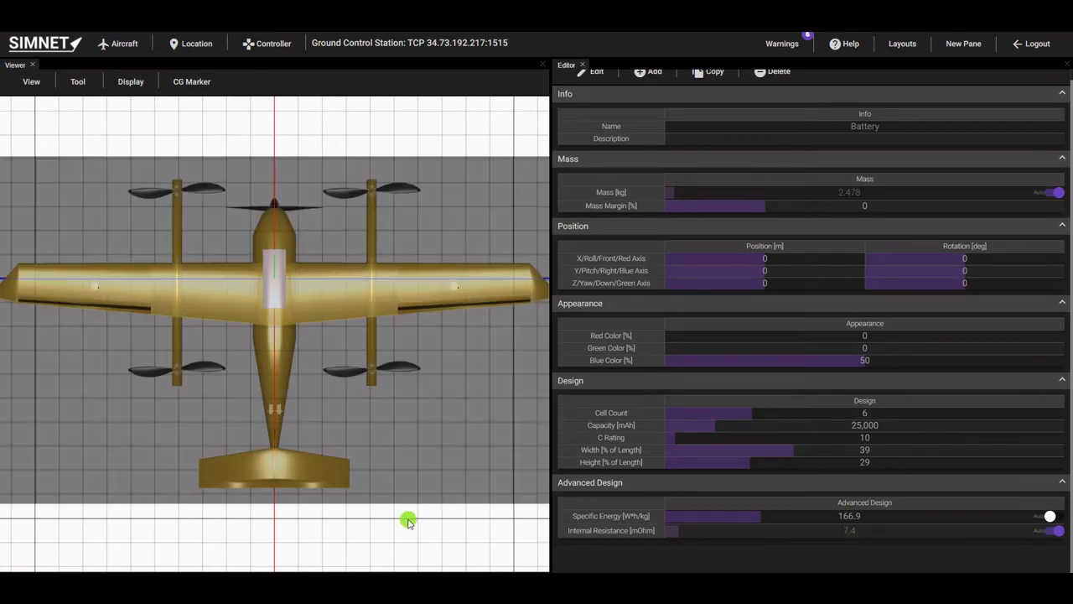
# Move the battery inside the fuselage to X -0.15 m and Z 0.057 m.
pyautogui.moveTo(408, 524); pyautogui.dragTo(250, 336)
pyautogui.click(249, 338)
pyautogui.moveTo(246, 401); pyautogui.dragTo(245, 414)
pyautogui.moveTo(212, 379); pyautogui.dragTo(233, 368)
pyautogui.click(317, 450)
pyautogui.moveTo(358, 451); pyautogui.dragTo(338, 452)
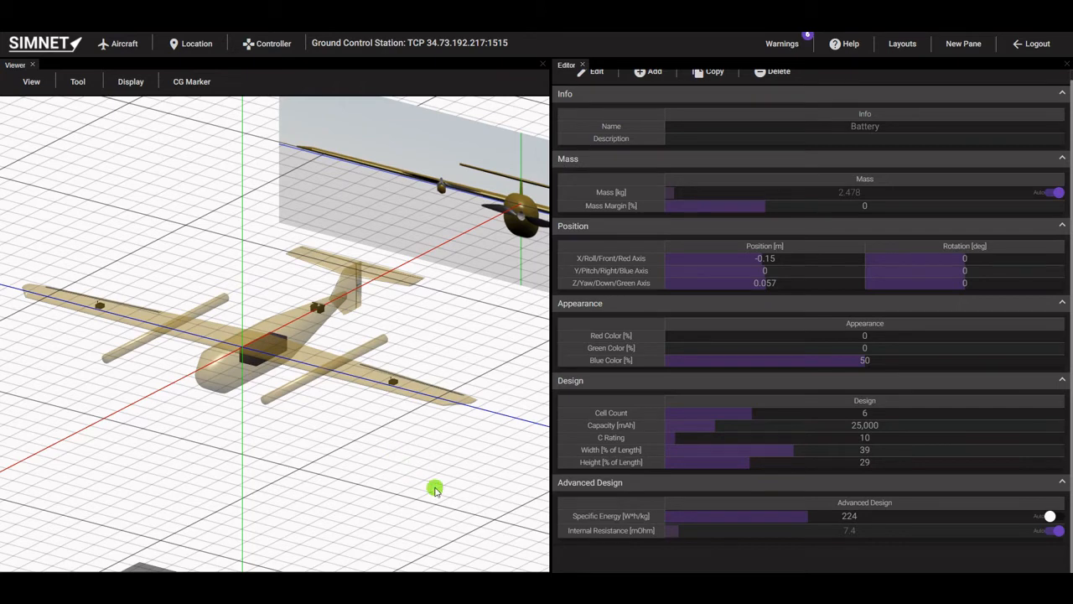
pyautogui.moveTo(406, 463); pyautogui.dragTo(405, 461)
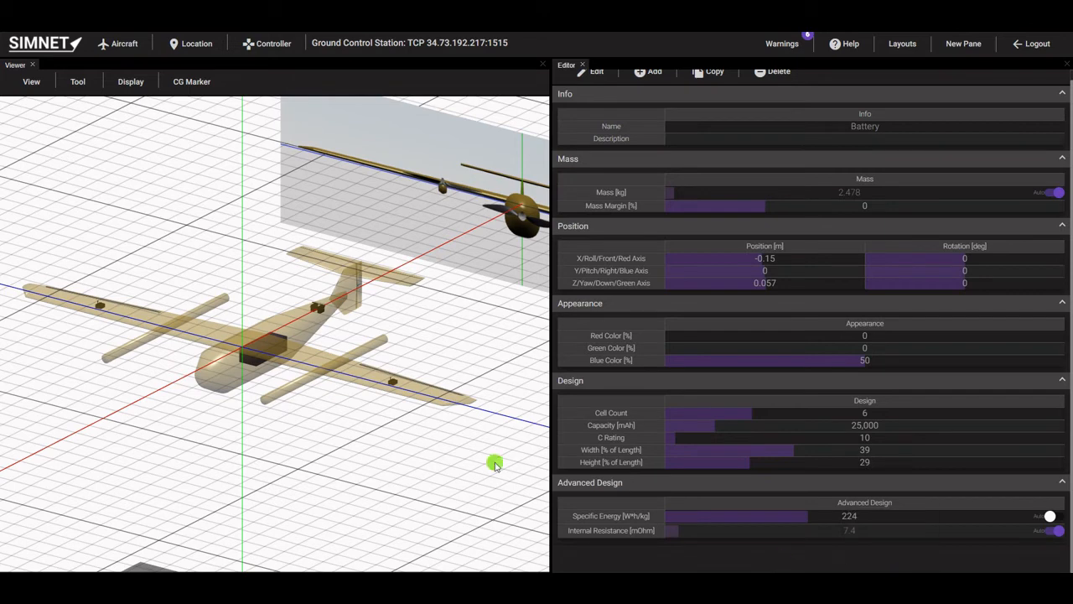
# Add an electric motor to the propulsion components and open it for editing.
pyautogui.scroll(1, 681, 205)
pyautogui.click(651, 83)
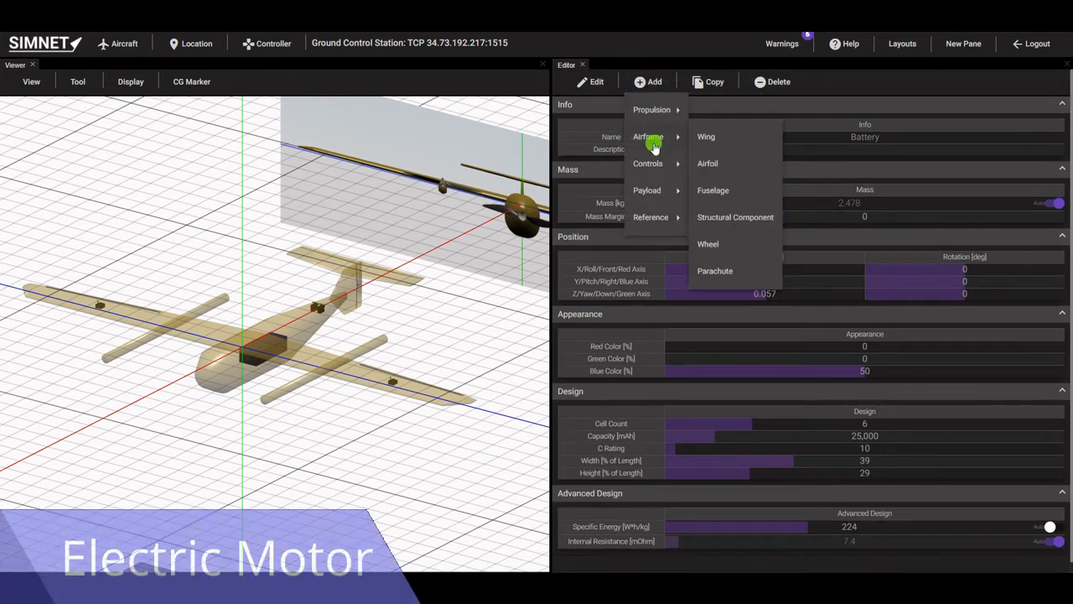
pyautogui.click(717, 109)
pyautogui.click(30, 81)
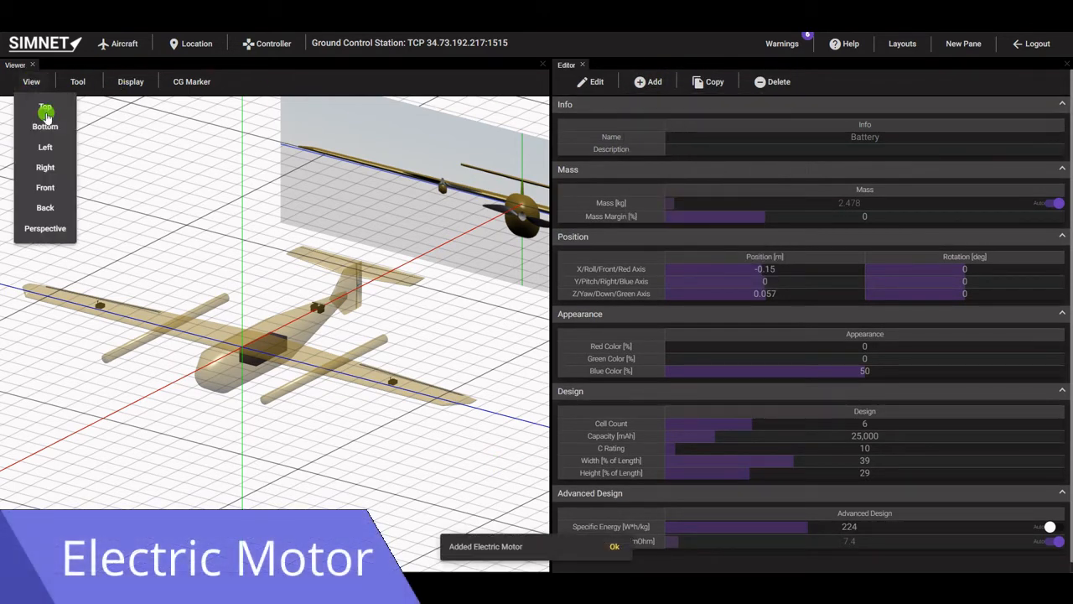
pyautogui.click(42, 124)
pyautogui.click(596, 82)
pyautogui.moveTo(606, 137)
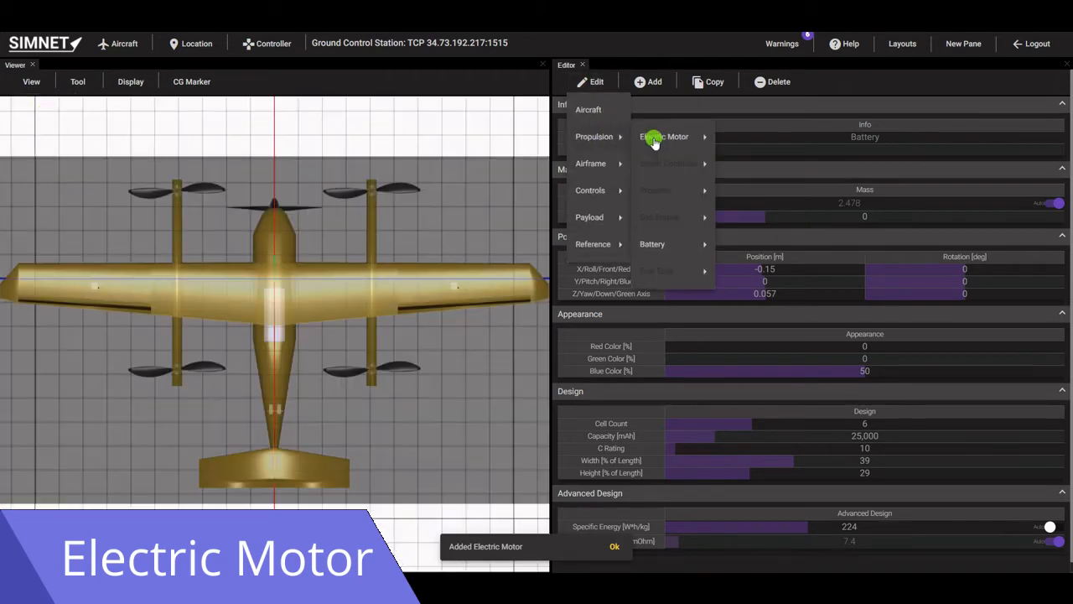
pyautogui.moveTo(662, 138)
pyautogui.click(730, 143)
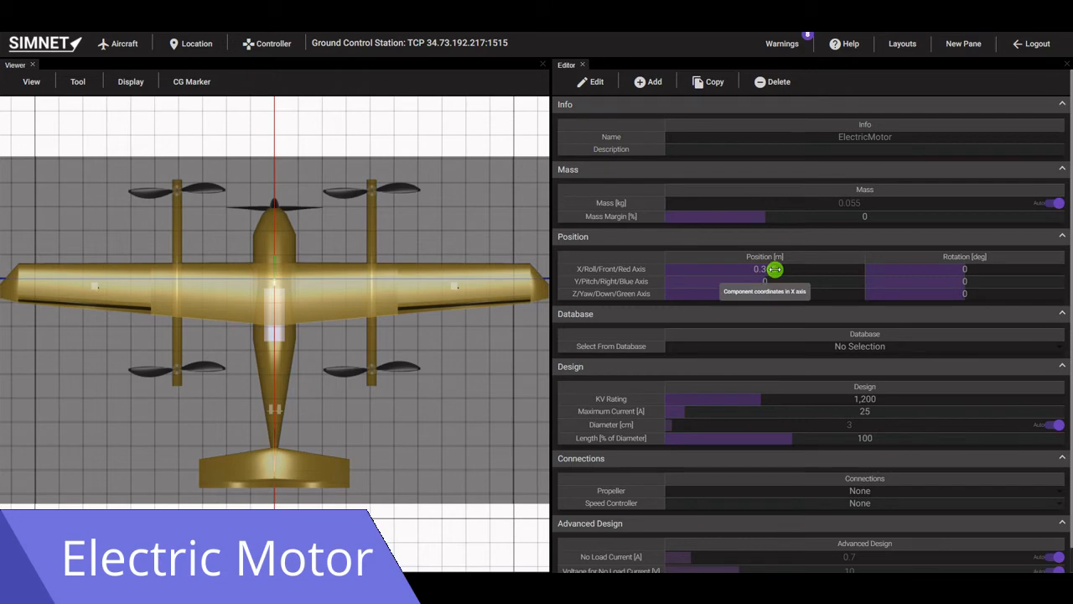
# Move the electric motor back along the fuselage axis into the nose, to X 0.297 m.
pyautogui.click(275, 197)
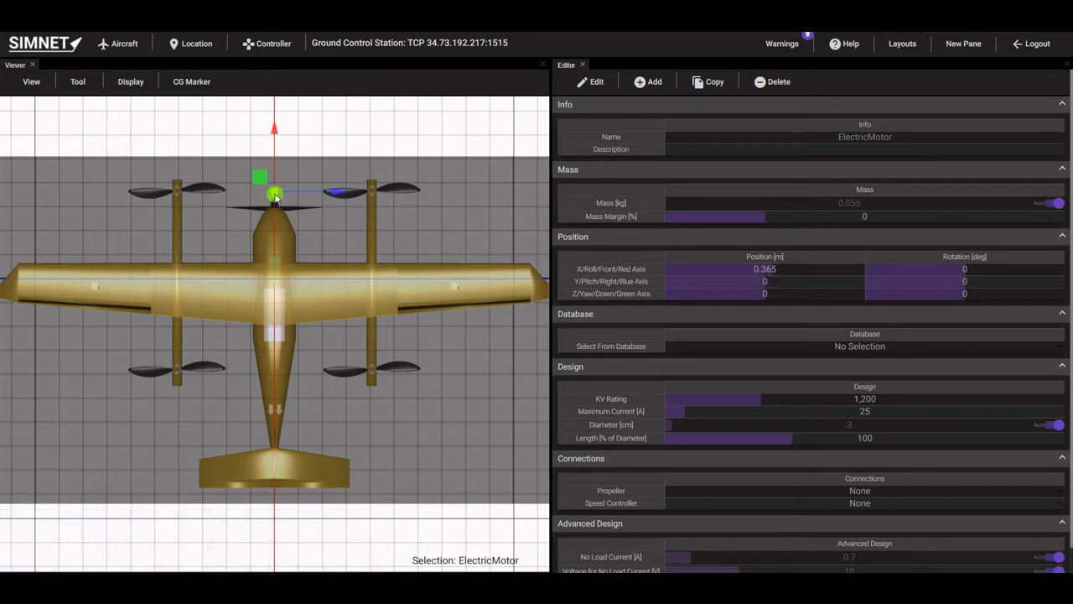
pyautogui.moveTo(274, 134); pyautogui.dragTo(276, 146)
pyautogui.click(309, 134)
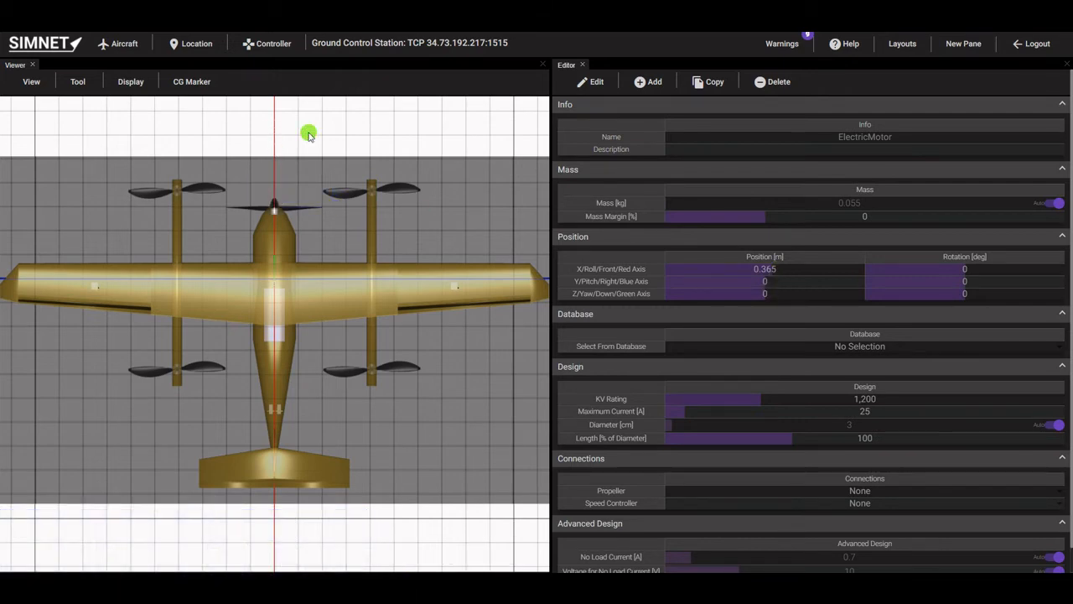
# Set the electric motor's KV rating to 400 and maximum current to 30 A, leaving its database choice at No Selection.
pyautogui.moveTo(863, 400); pyautogui.dragTo(870, 378)
pyautogui.click(870, 350)
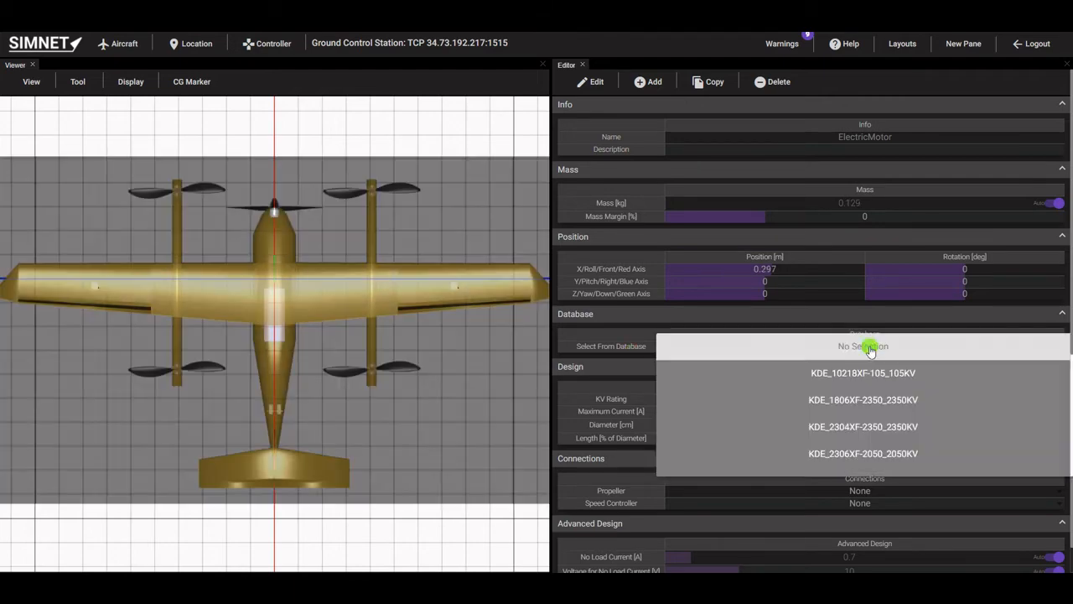
pyautogui.scroll(-8, 873, 392)
pyautogui.scroll(8, 873, 405)
pyautogui.click(616, 345)
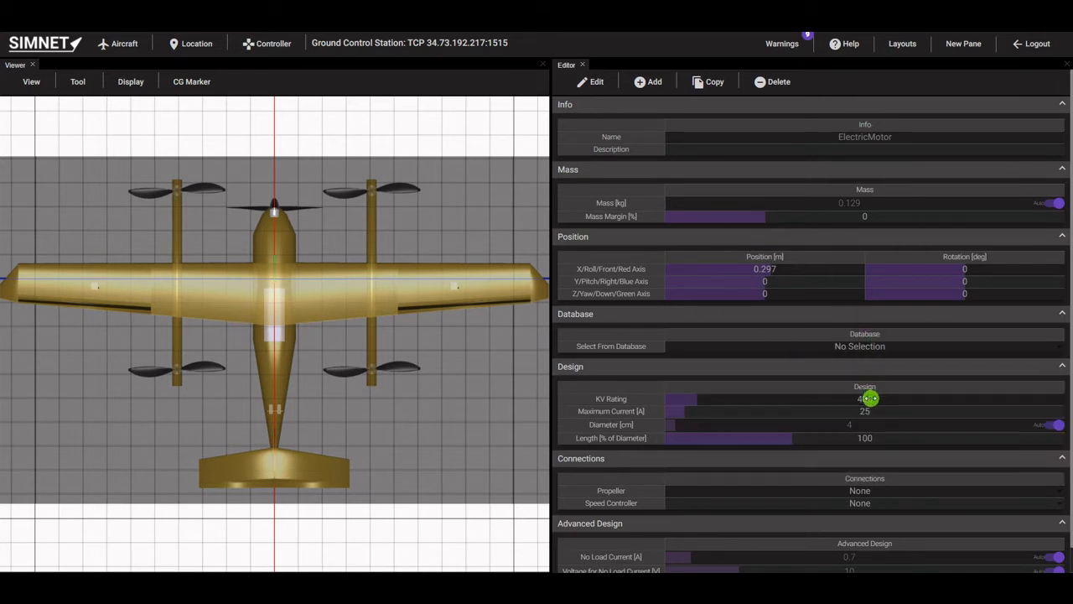
pyautogui.moveTo(873, 410); pyautogui.dragTo(875, 409)
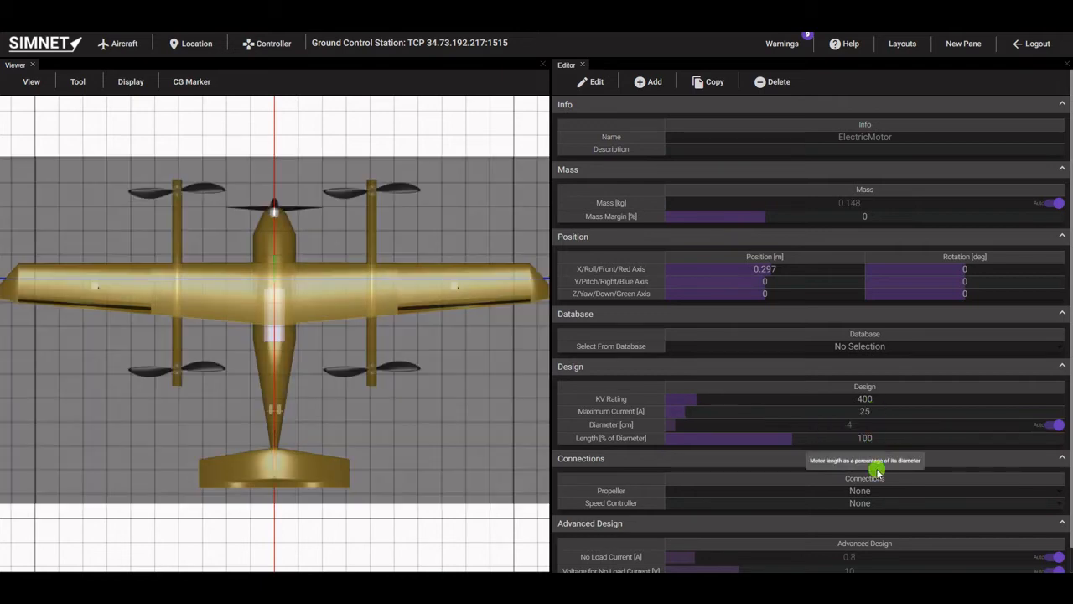
pyautogui.scroll(-1, 881, 487)
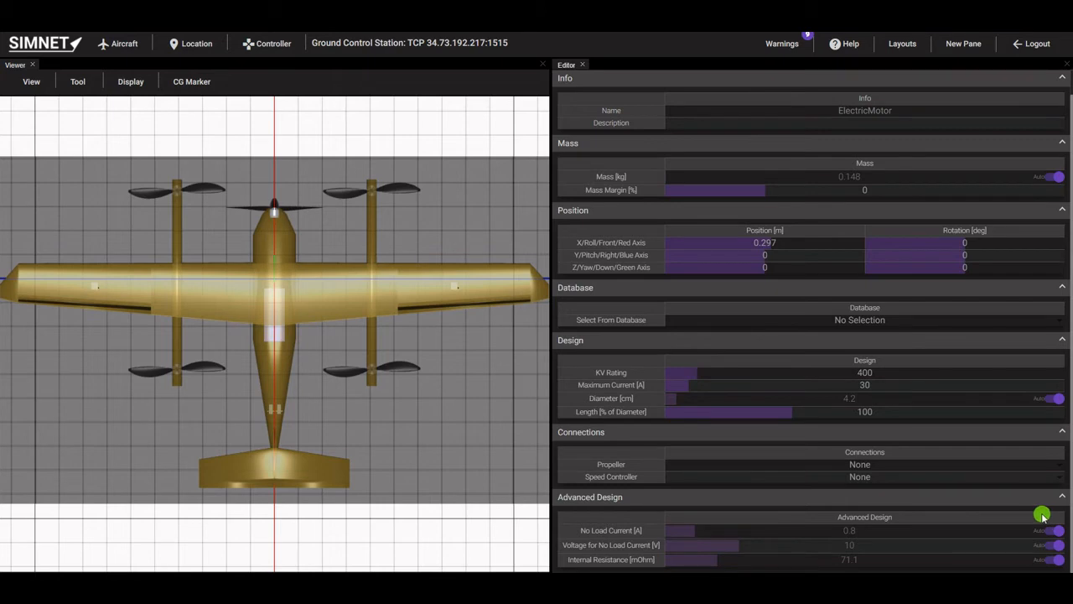
# Add a propeller to the propulsion components and open it for editing.
pyautogui.click(650, 83)
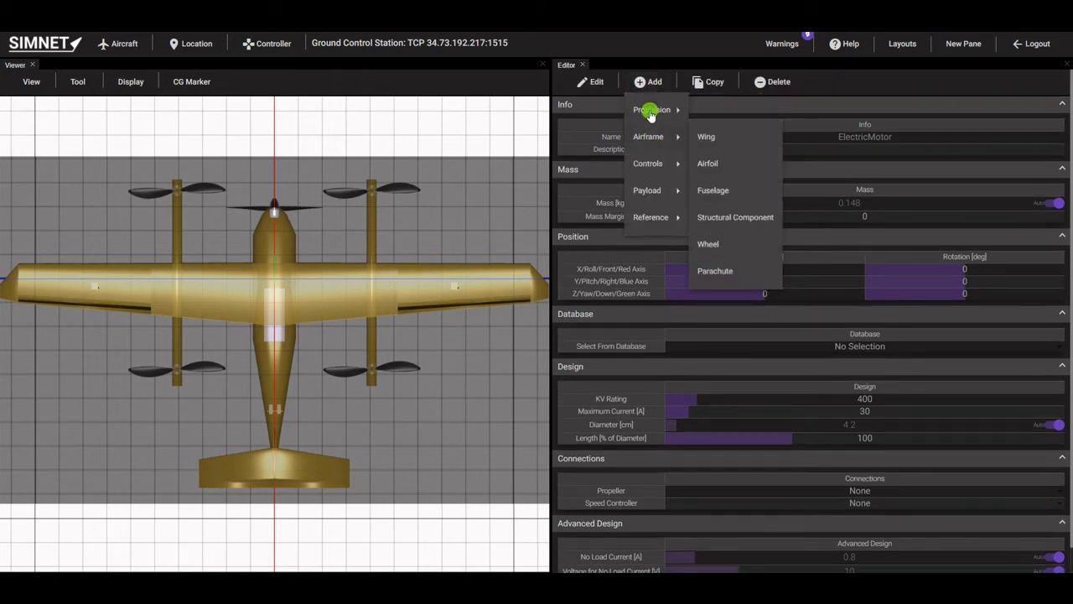
pyautogui.moveTo(651, 113)
pyautogui.click(726, 161)
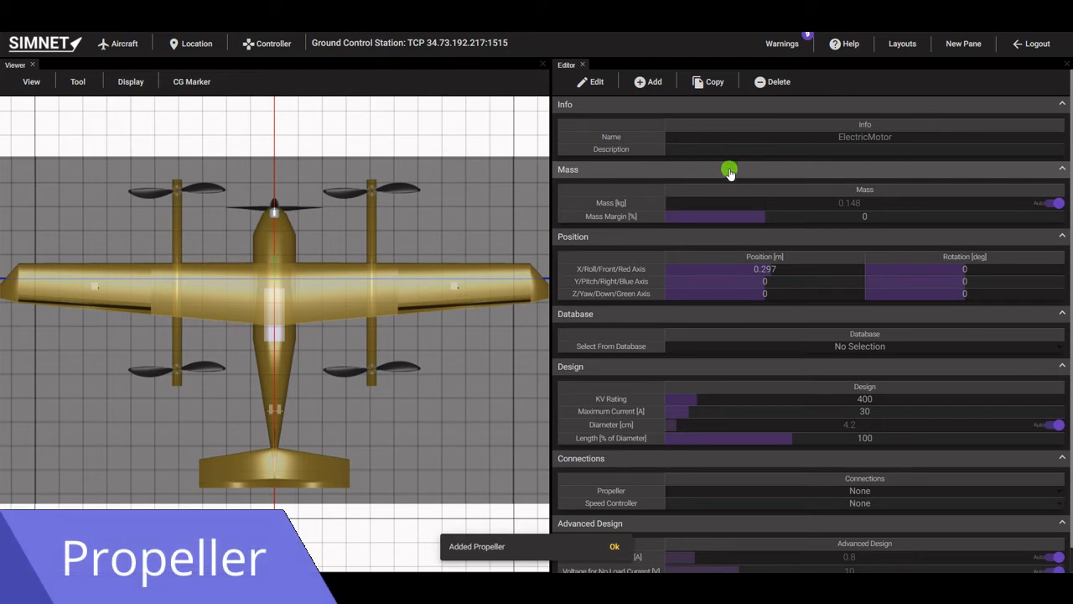
pyautogui.click(591, 83)
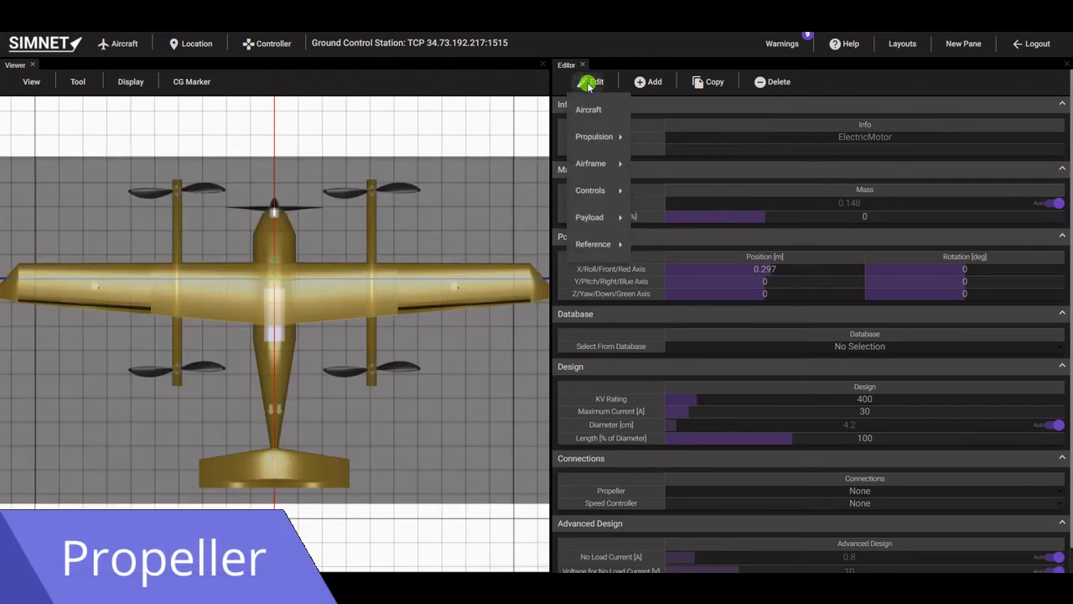
pyautogui.moveTo(594, 137)
pyautogui.moveTo(671, 191)
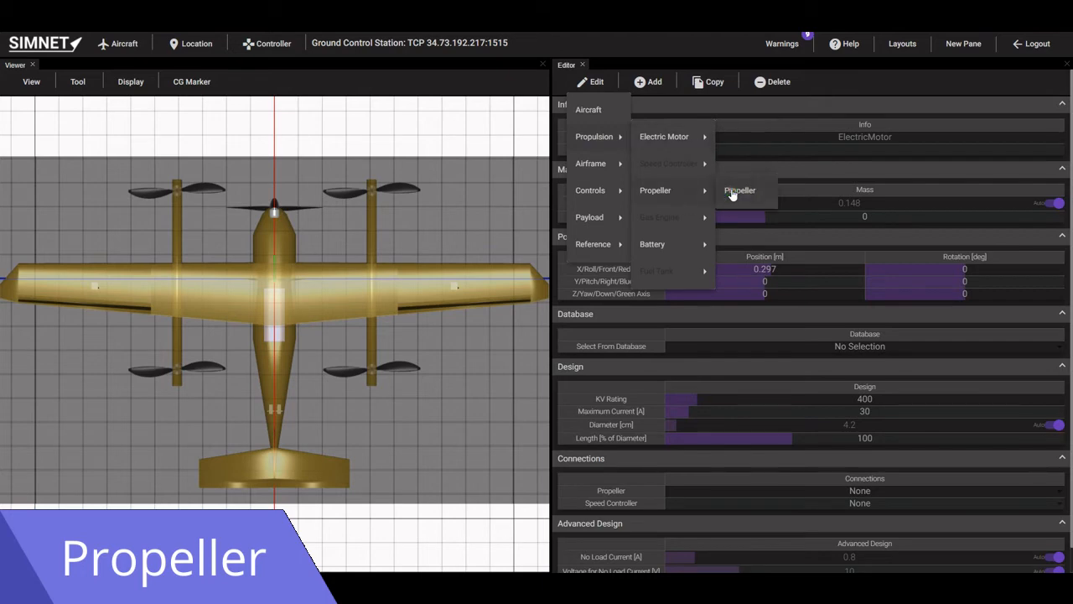
pyautogui.click(736, 190)
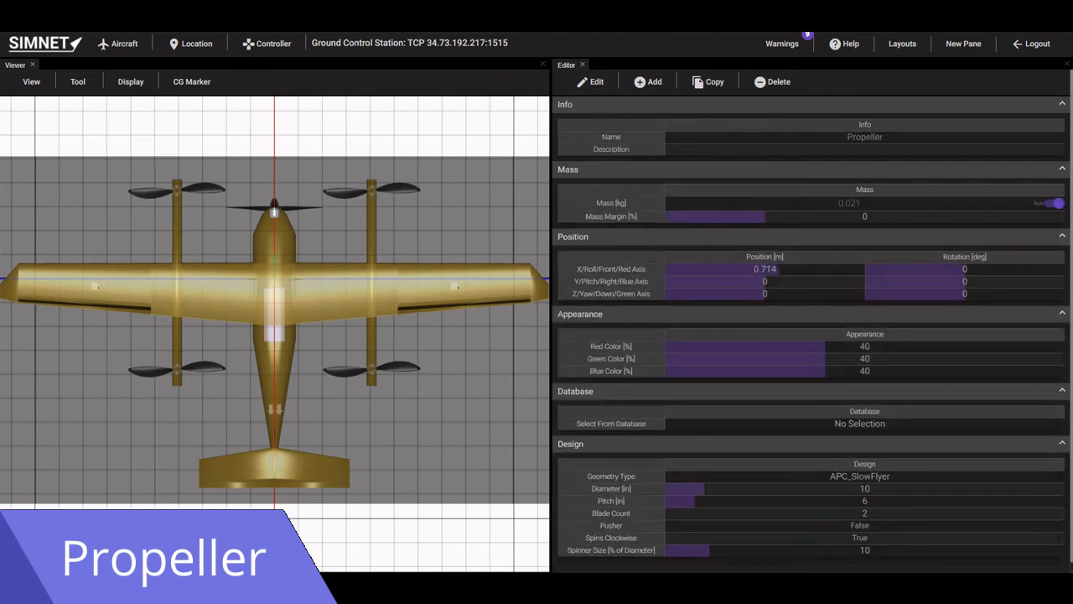
# Move the propeller along the fuselage axis to just ahead of the nose, at X 0.373 m.
pyautogui.moveTo(796, 268); pyautogui.dragTo(799, 268)
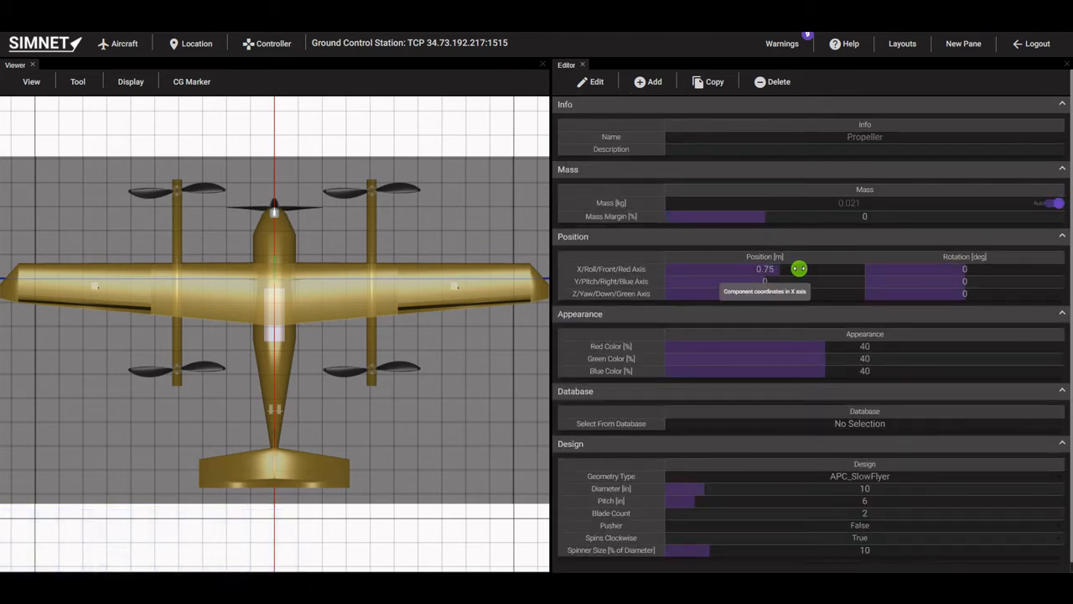
pyautogui.scroll(-1, 280, 119)
pyautogui.click(277, 125)
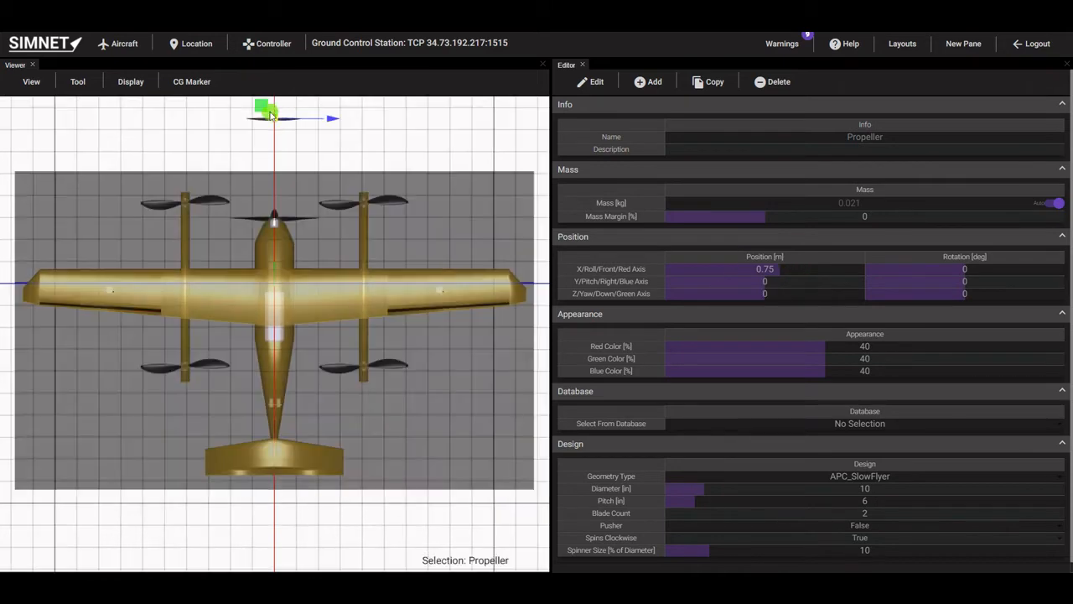
pyautogui.moveTo(278, 128); pyautogui.dragTo(277, 203)
pyautogui.click(325, 142)
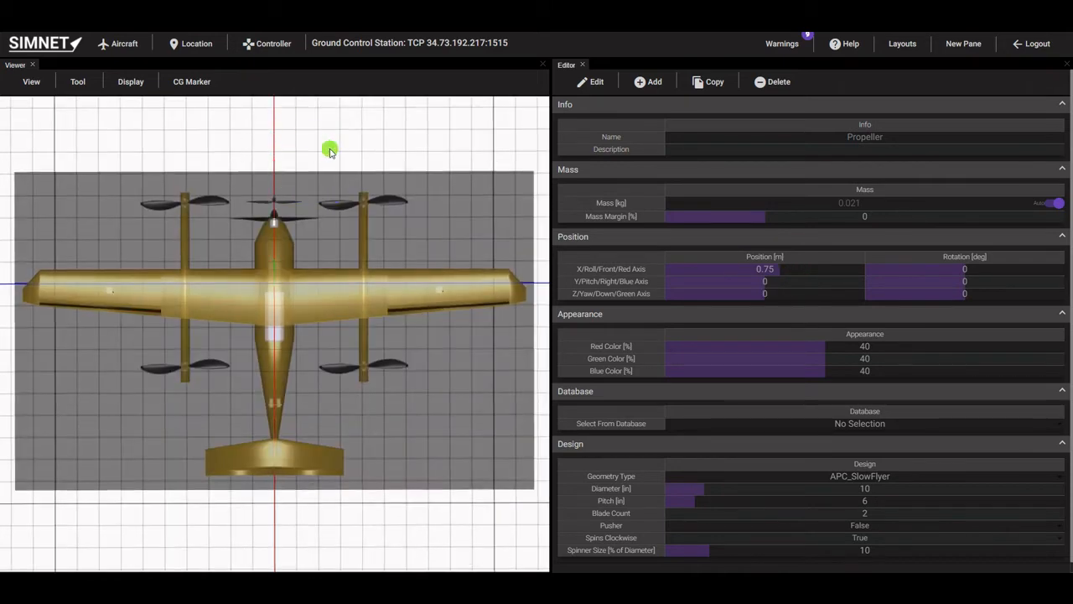
# Look through the measured propellers offered in the propeller database without choosing one.
pyautogui.scroll(-1, 867, 400)
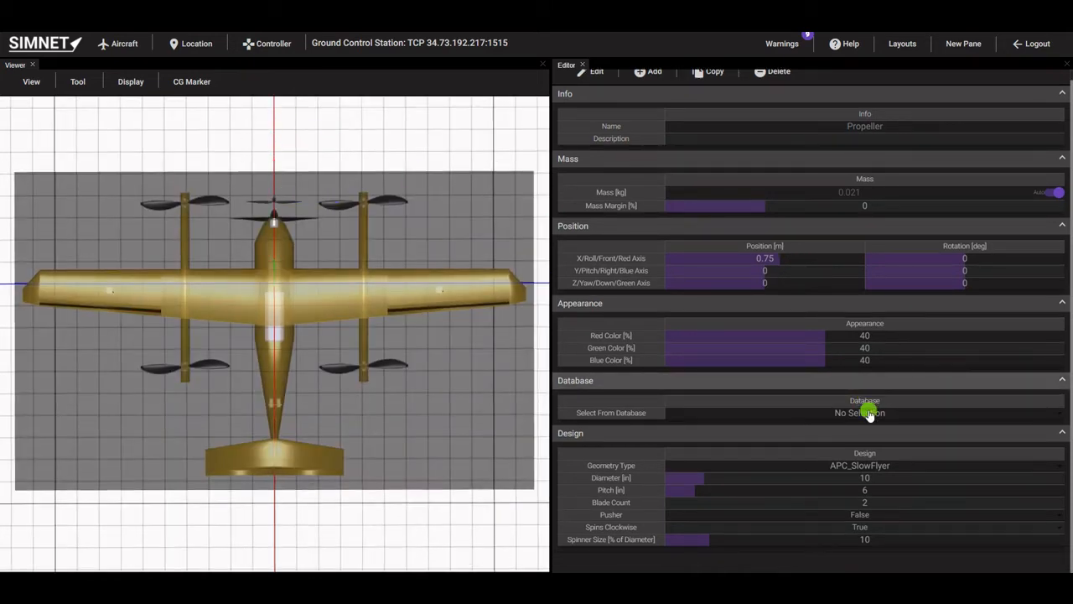
pyautogui.click(869, 414)
pyautogui.scroll(-10, 860, 508)
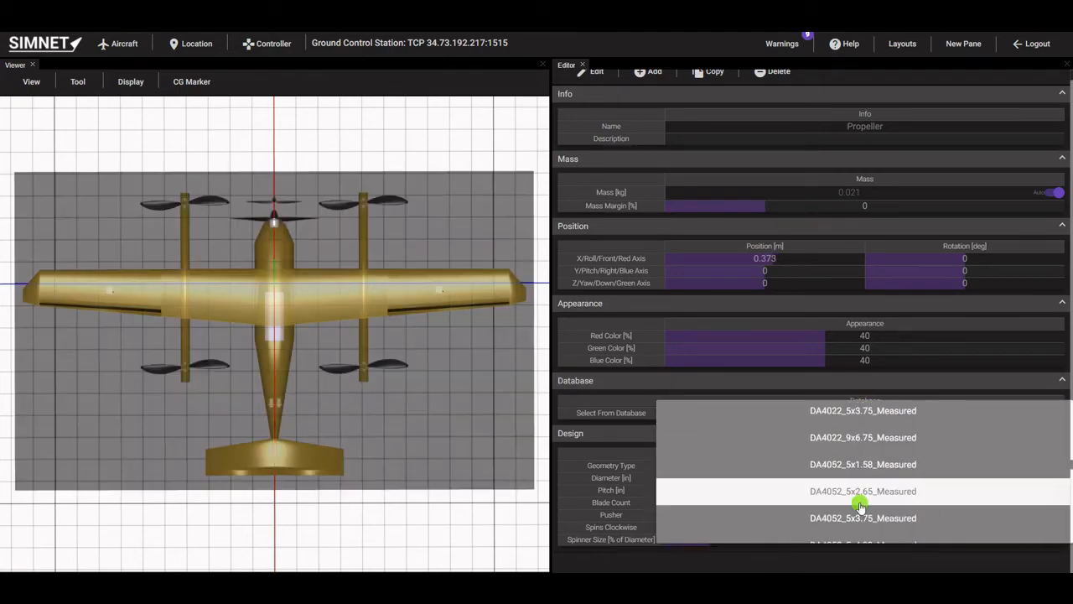
pyautogui.click(532, 520)
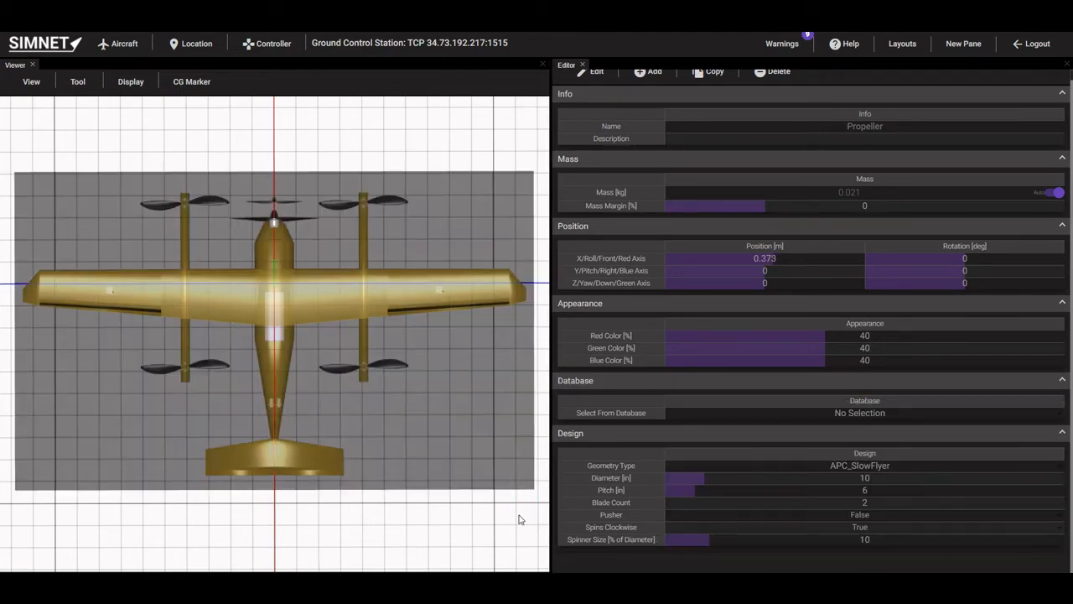
# Try the APC_Sport geometry type on the nose propeller and settle on APC_ThinElectric.
pyautogui.moveTo(519, 519); pyautogui.dragTo(391, 460)
pyautogui.scroll(3, 420, 463)
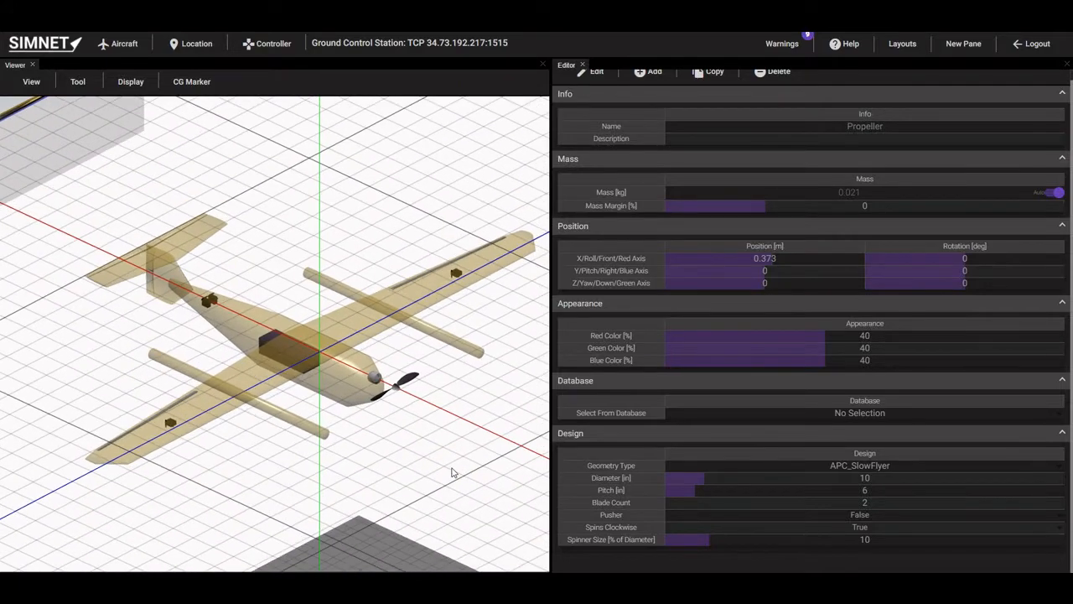
pyautogui.scroll(10, 453, 450)
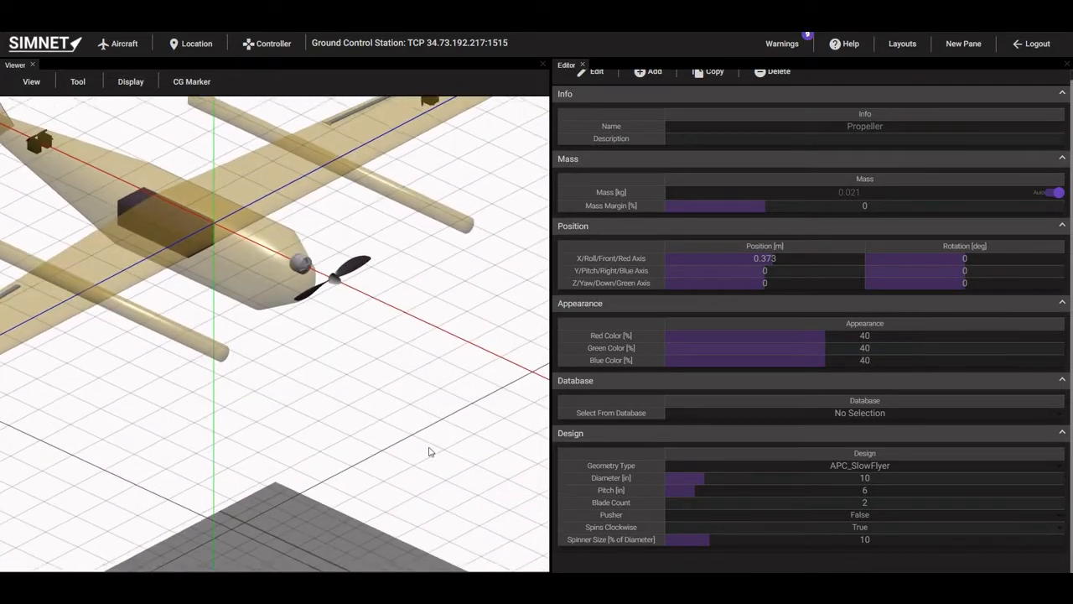
pyautogui.click(868, 465)
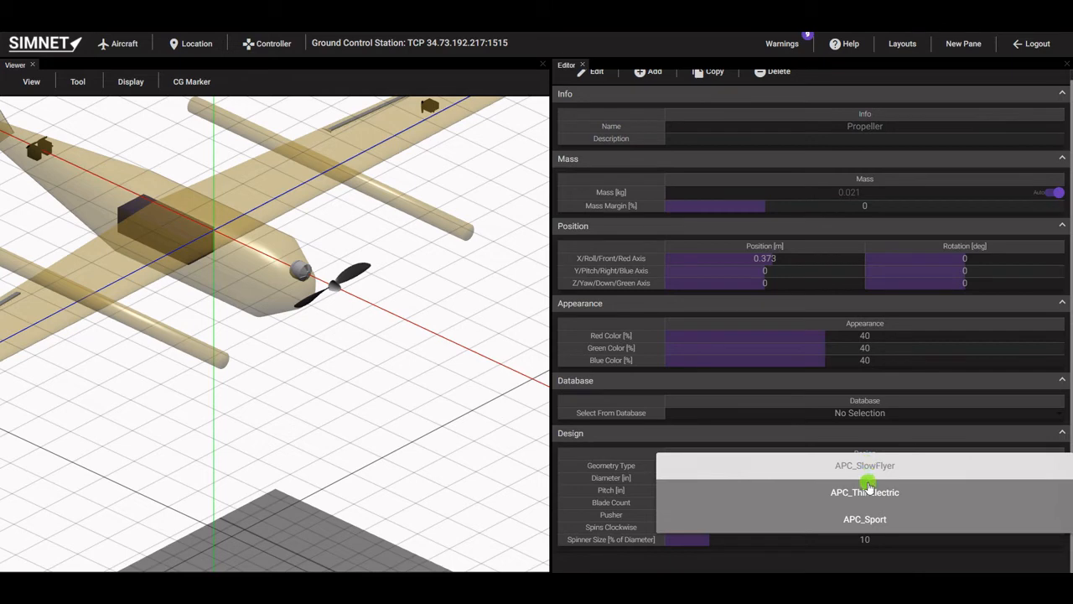
pyautogui.click(866, 519)
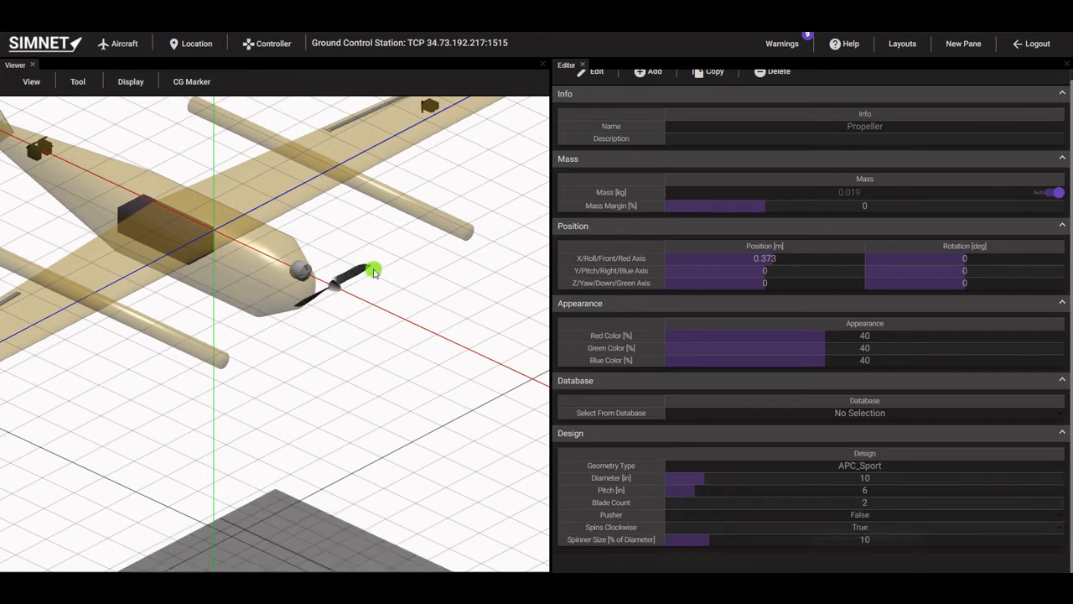
pyautogui.click(715, 468)
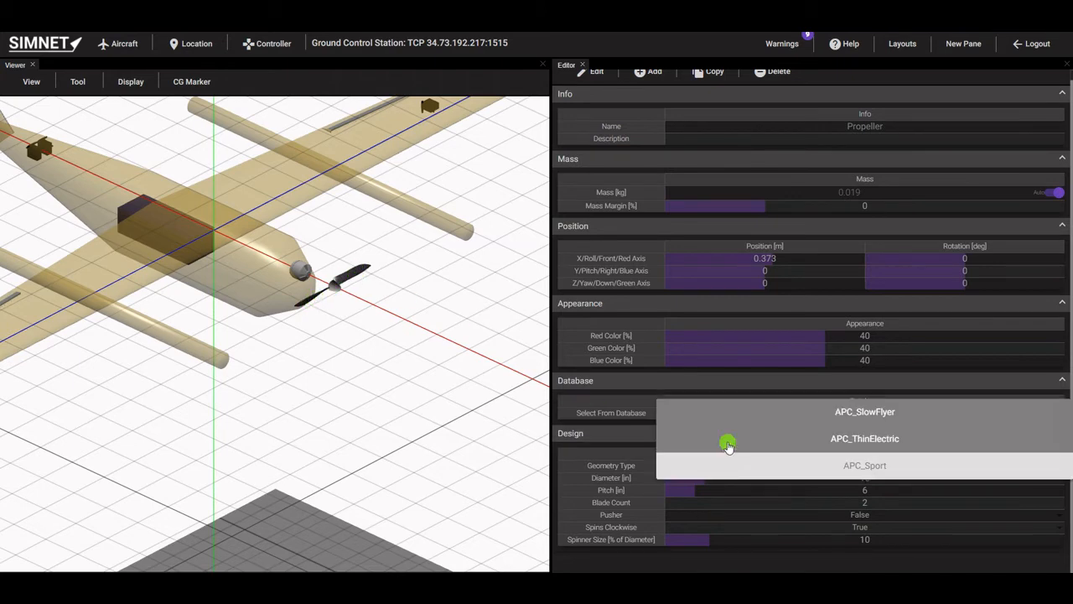
pyautogui.click(726, 439)
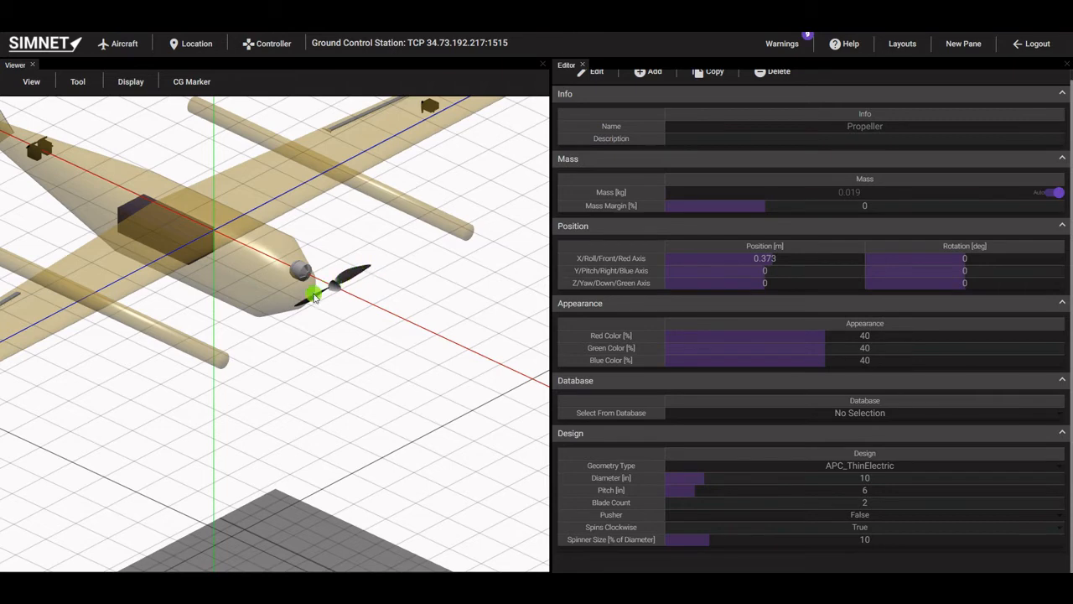
# Set the propeller's diameter to 16 in and its pitch to 8 in.
pyautogui.click(862, 479)
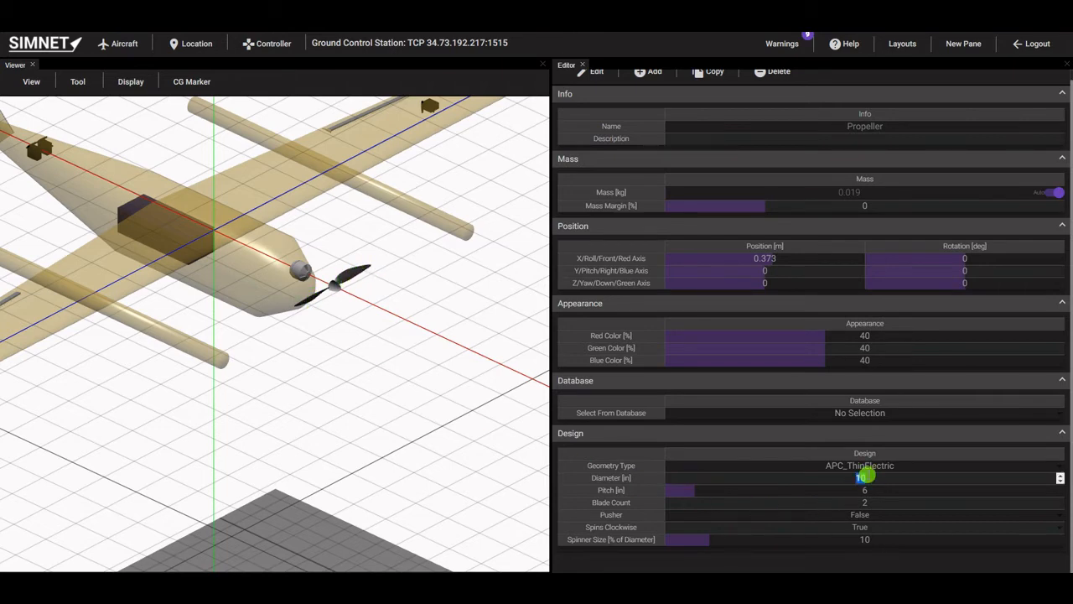
pyautogui.press('Return')
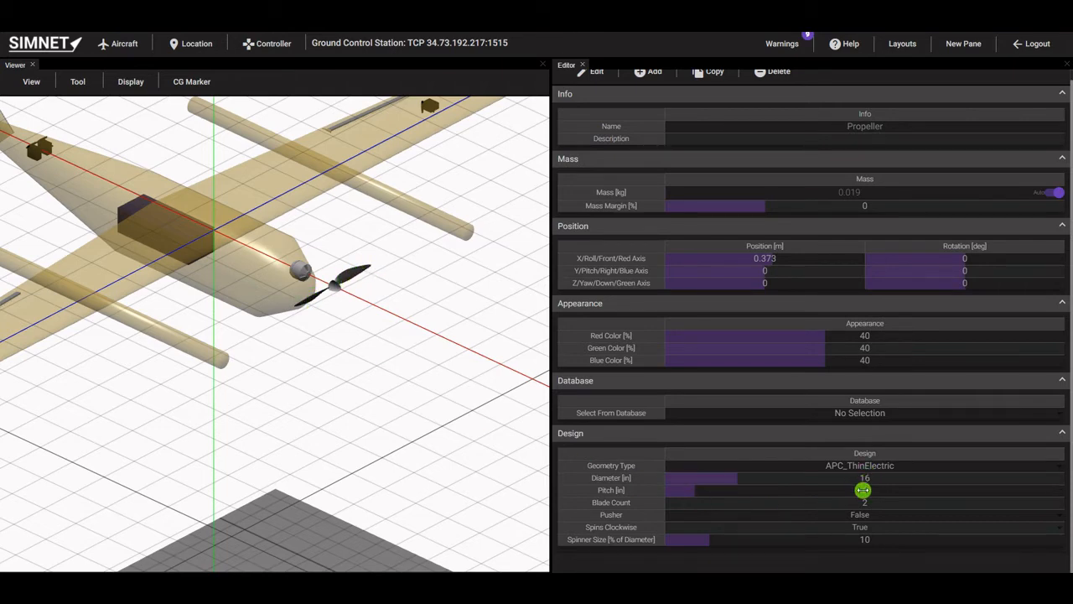
pyautogui.click(863, 490)
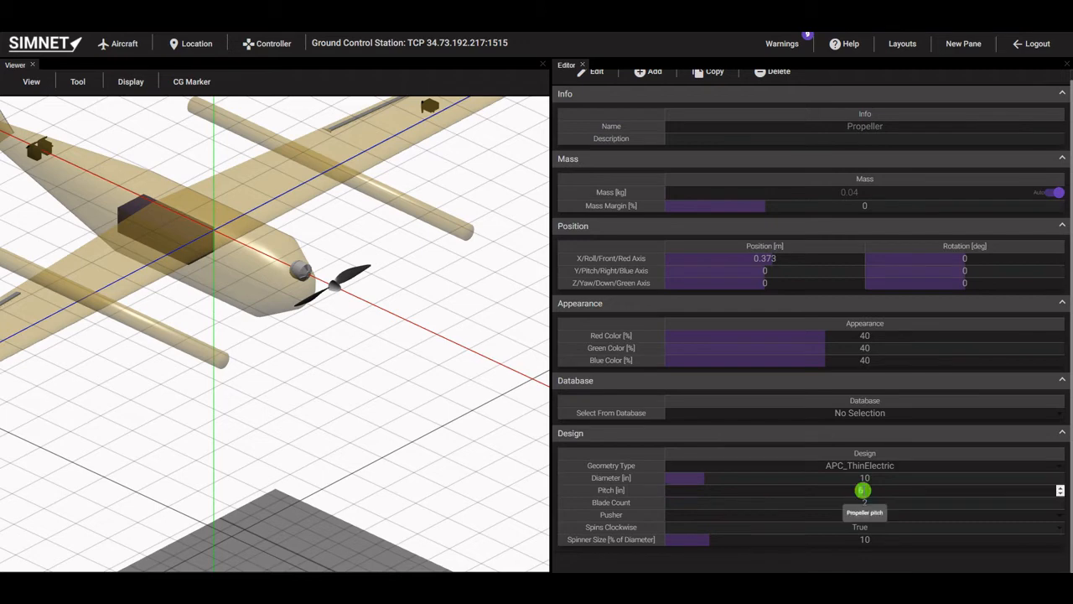
pyautogui.write('8')
pyautogui.press('Return')
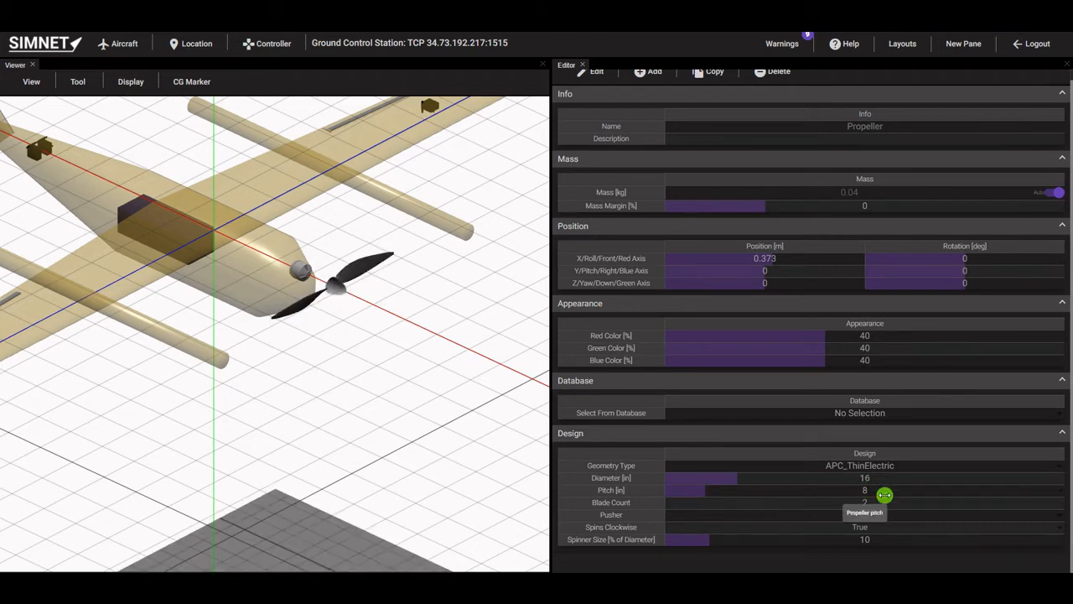
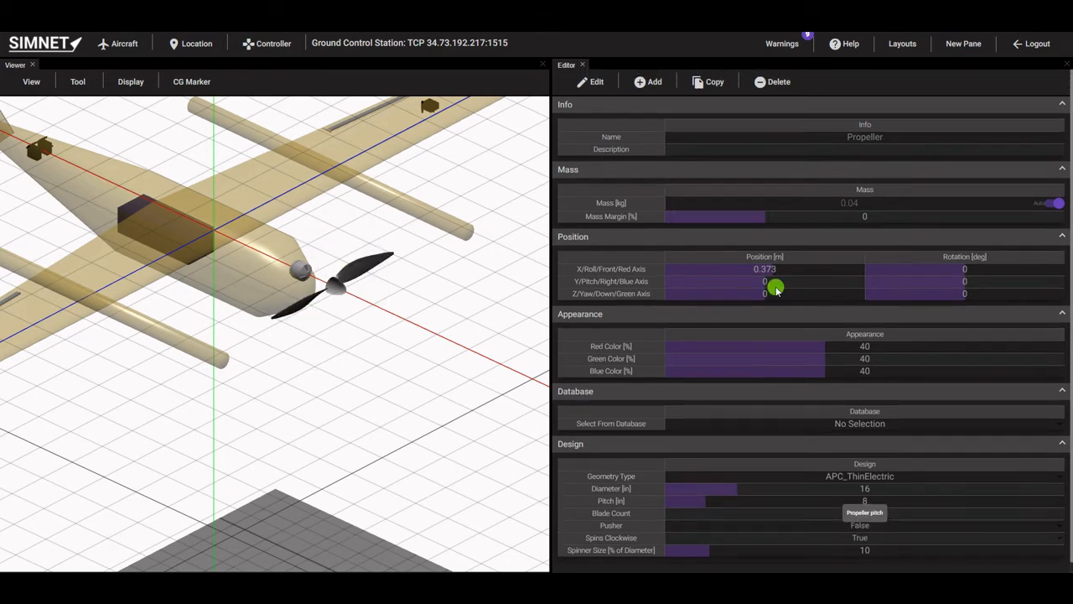
# Add a speed controller to the propulsion components and open it for editing.
pyautogui.click(648, 81)
pyautogui.moveTo(654, 163)
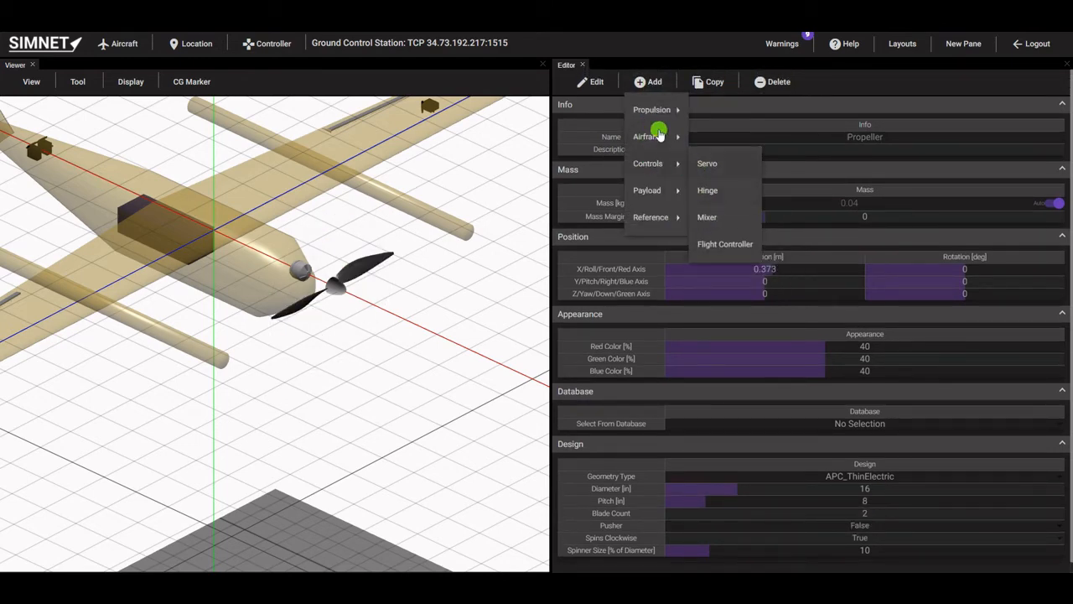
pyautogui.moveTo(659, 109)
pyautogui.click(719, 137)
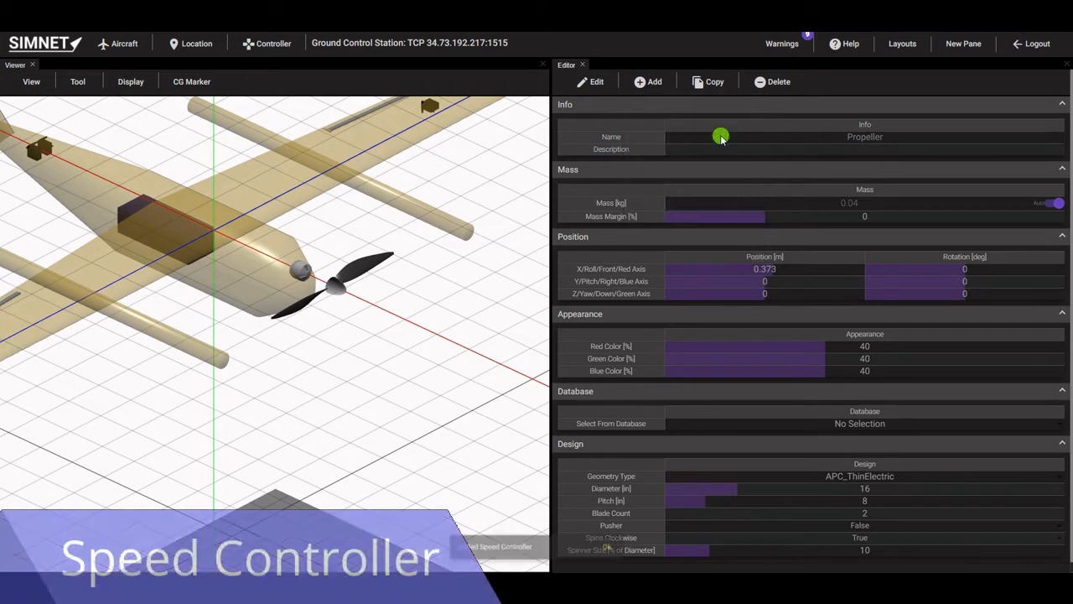
pyautogui.click(592, 81)
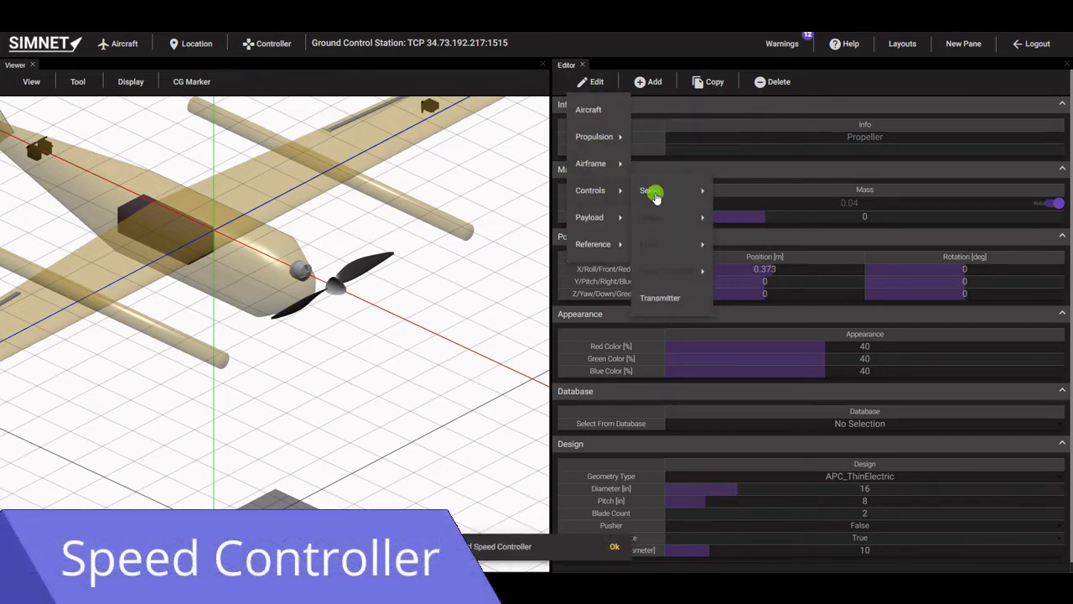
pyautogui.moveTo(600, 137)
pyautogui.moveTo(671, 163)
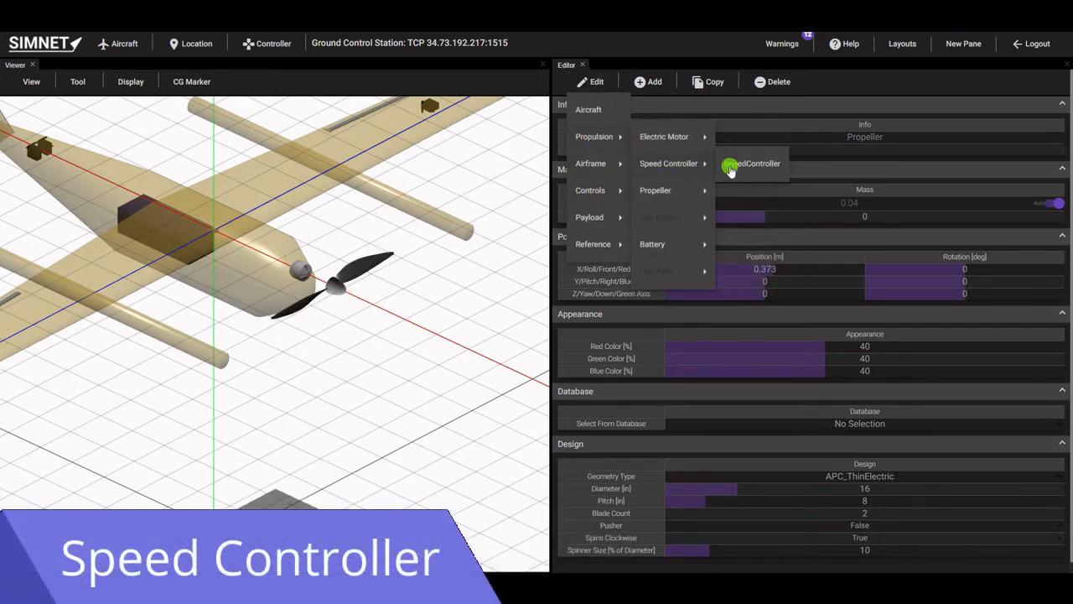
pyautogui.click(740, 166)
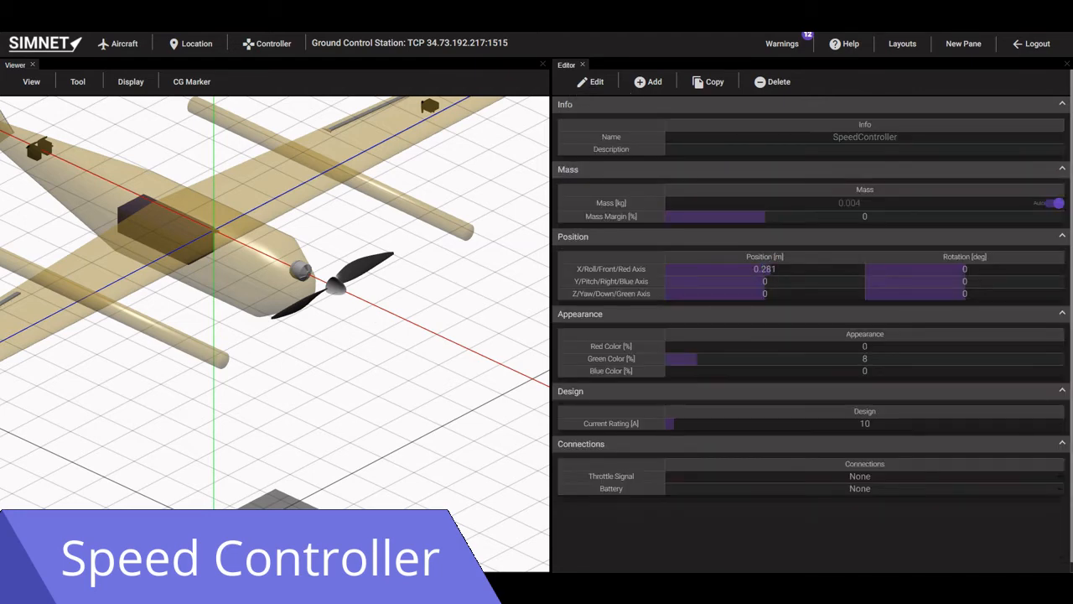
# Move the speed controller ahead of the propeller to X 0.49 m and change its current rating.
pyautogui.moveTo(765, 269); pyautogui.dragTo(814, 270)
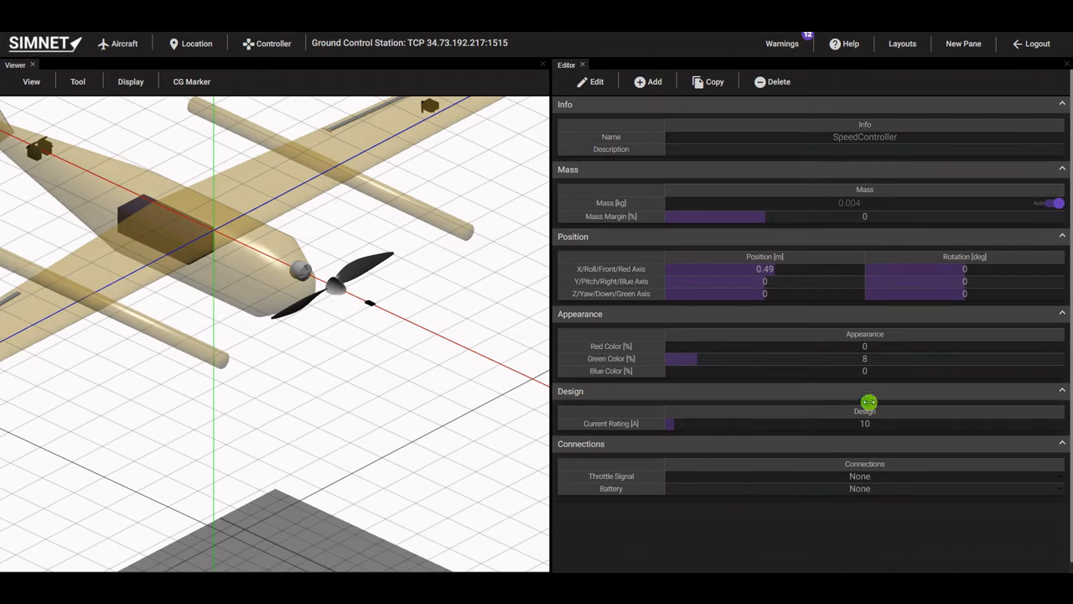
pyautogui.press('Return')
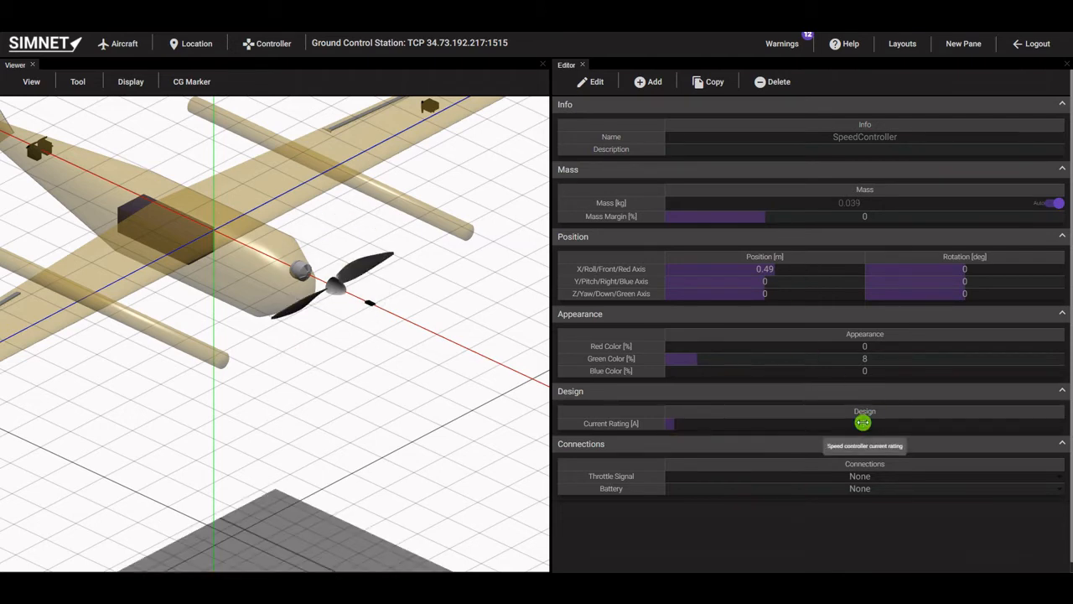
# Connect the speed controller to the battery, and connect the electric motor to the propeller and the speed controller.
pyautogui.click(854, 491)
pyautogui.click(858, 516)
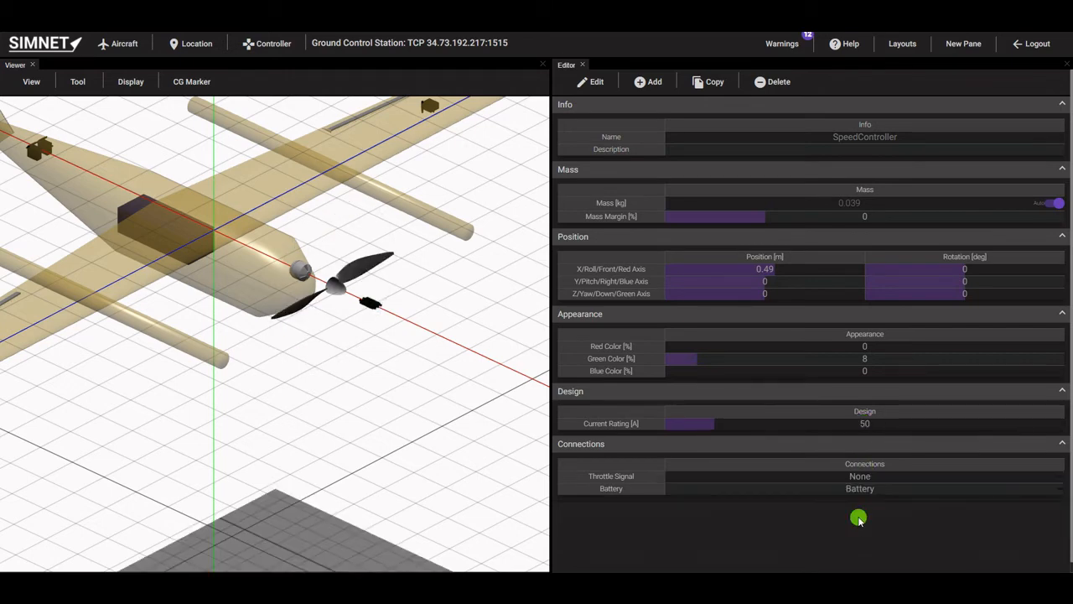
pyautogui.click(591, 82)
pyautogui.moveTo(595, 137)
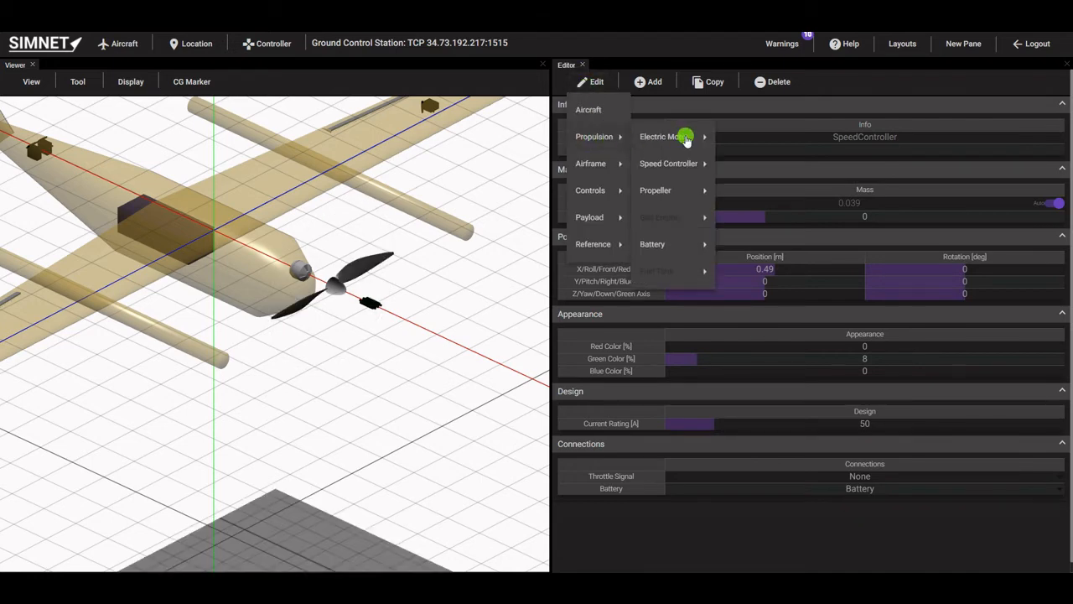
pyautogui.moveTo(686, 136)
pyautogui.click(735, 137)
pyautogui.click(829, 464)
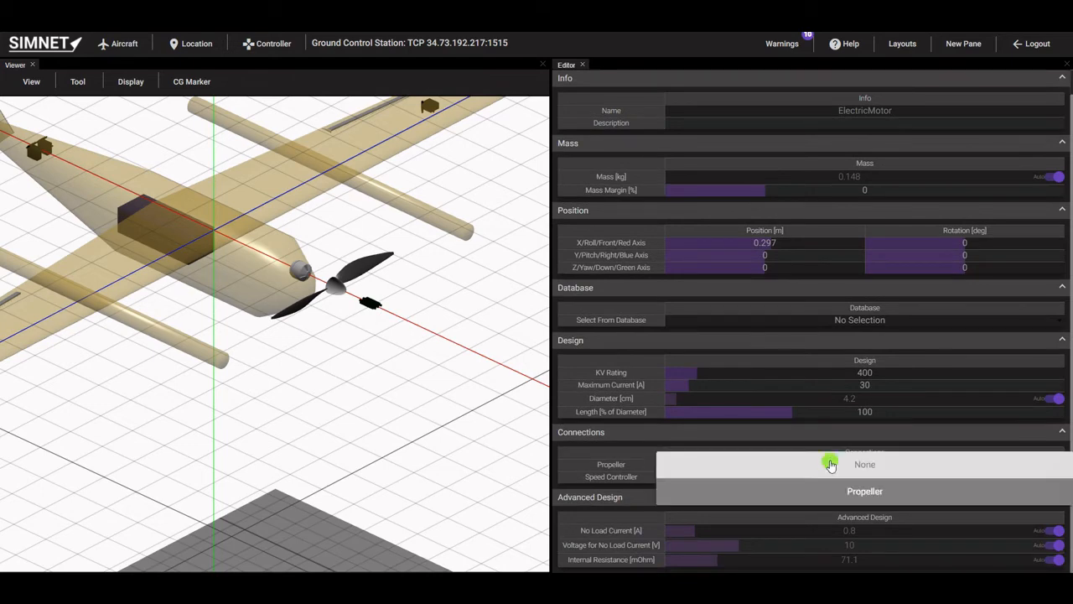
pyautogui.click(830, 491)
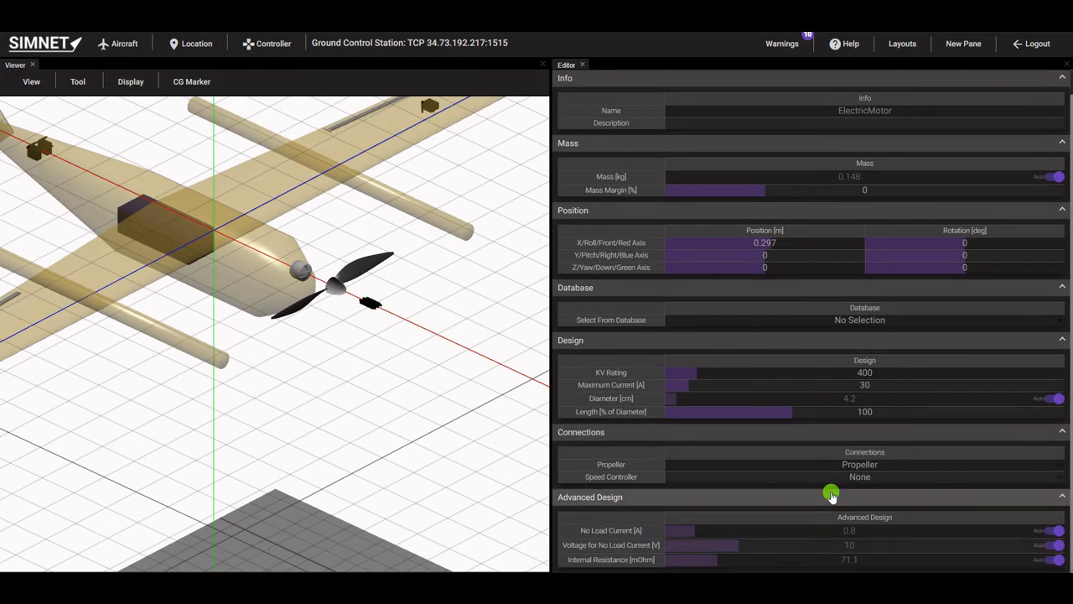
pyautogui.click(831, 475)
pyautogui.click(838, 503)
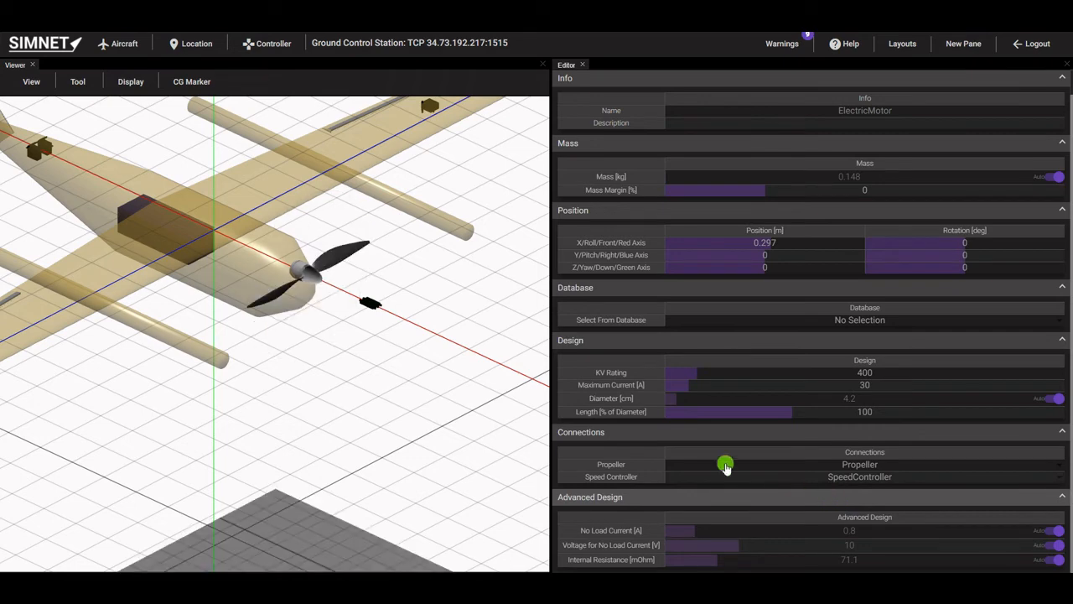
# Lower the nose electric motor to Z 0.048 m so it lines up with the fuselage nose.
pyautogui.click(28, 82)
pyautogui.click(45, 148)
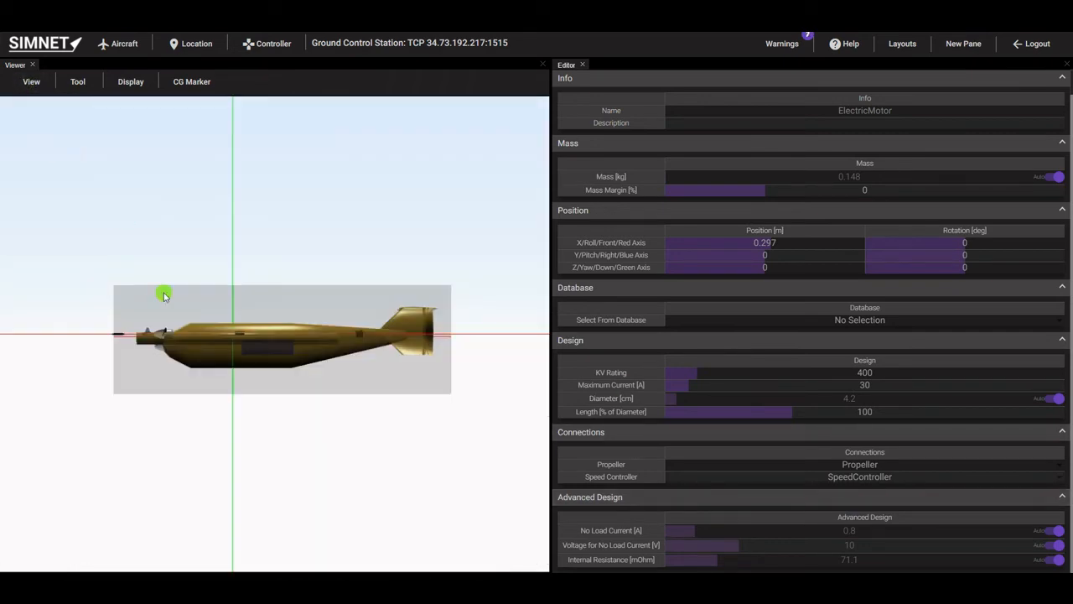
pyautogui.scroll(5, 189, 406)
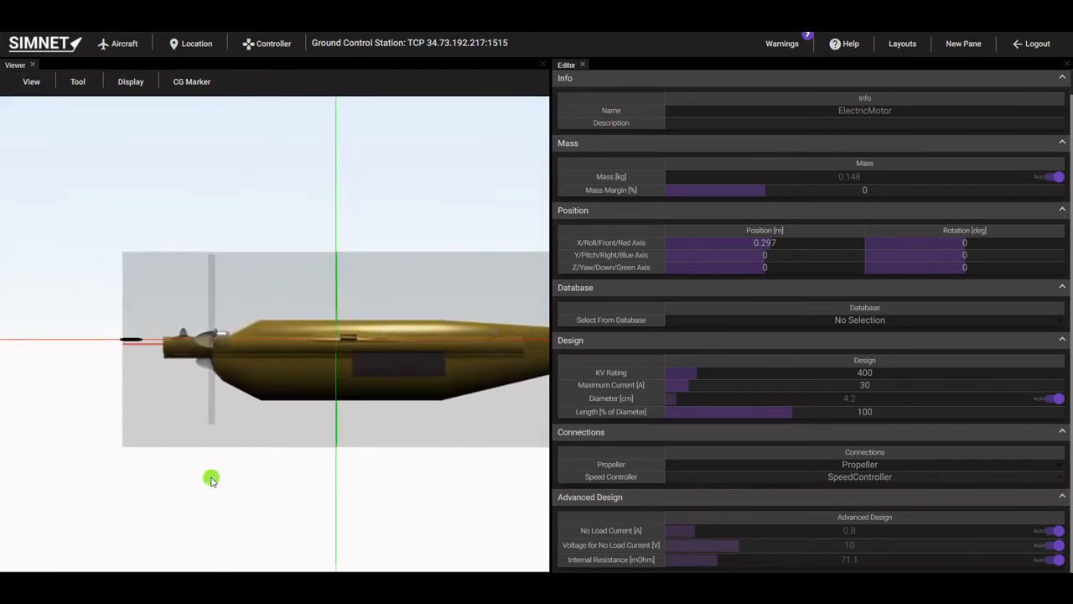
pyautogui.click(217, 332)
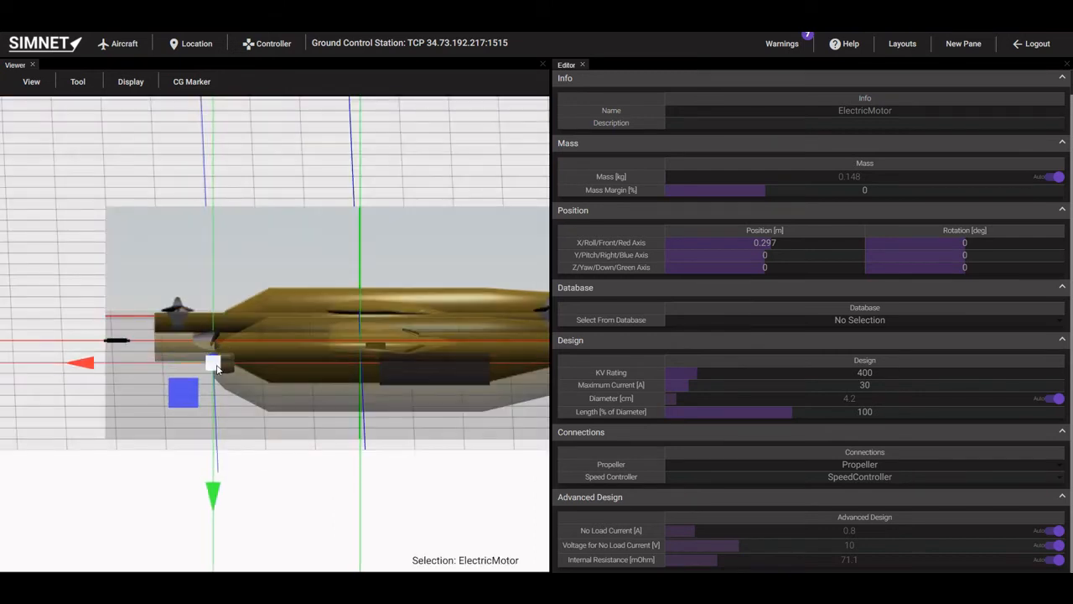
pyautogui.click(31, 82)
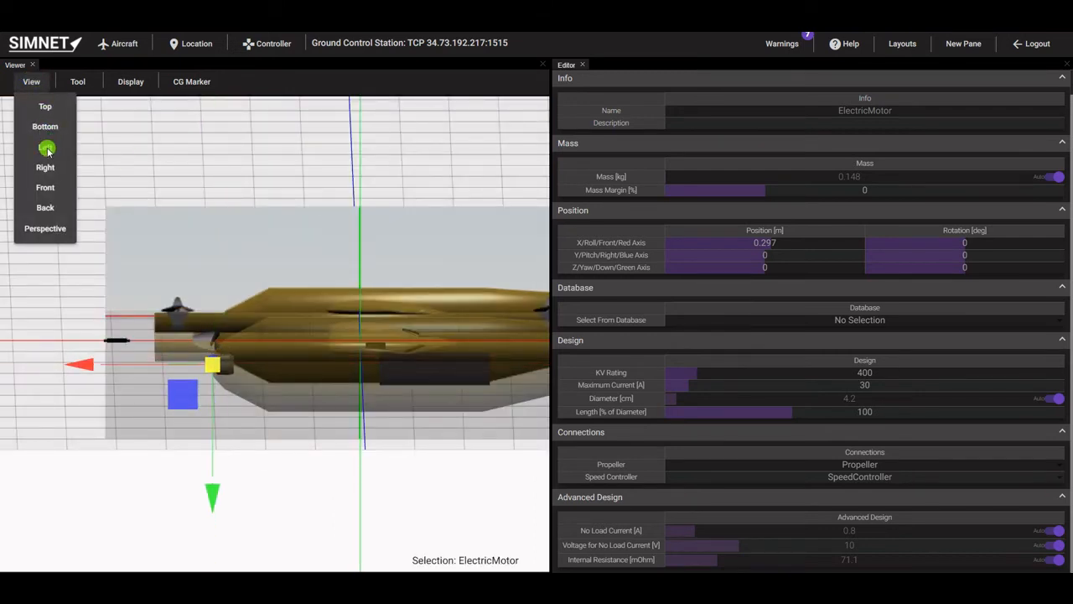
pyautogui.click(46, 148)
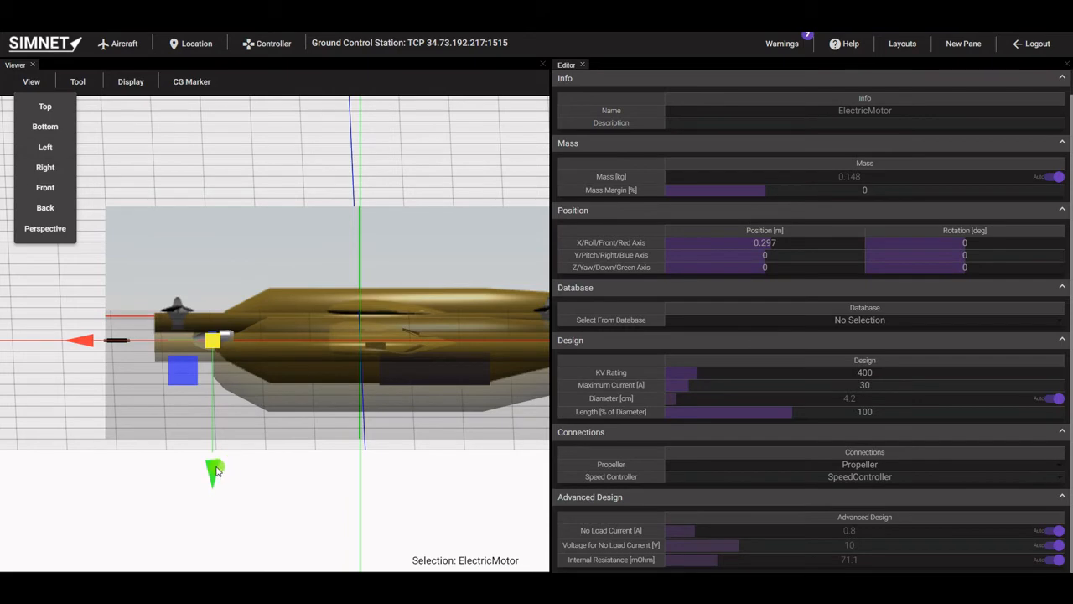
pyautogui.click(269, 472)
pyautogui.moveTo(215, 408); pyautogui.dragTo(217, 432)
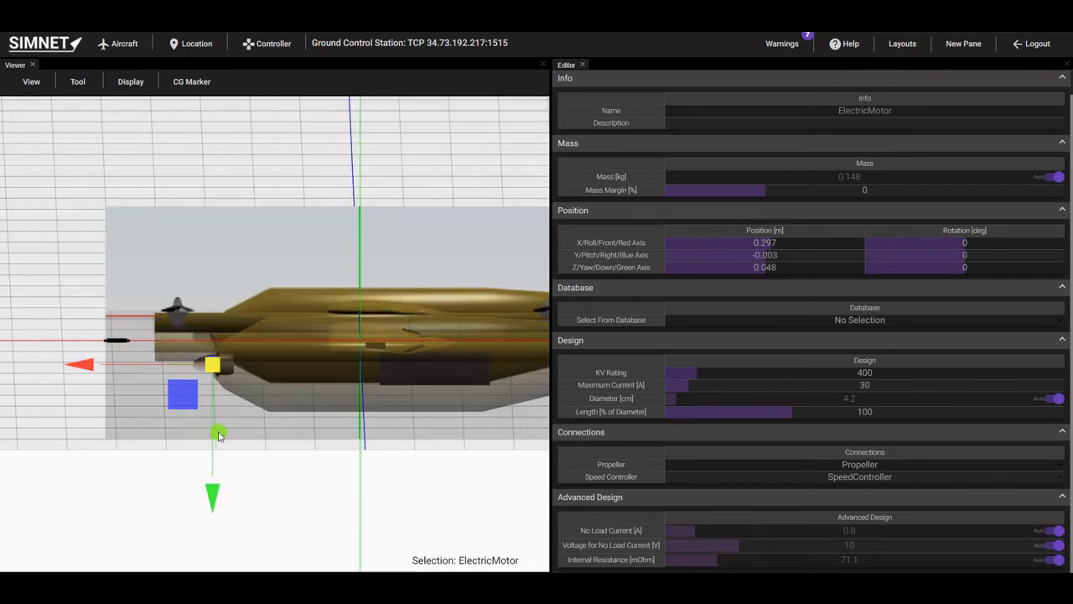
# Move the speed controller from ahead of the propeller back and down into the front fuselage.
pyautogui.click(119, 340)
pyautogui.moveTo(68, 339); pyautogui.dragTo(256, 346)
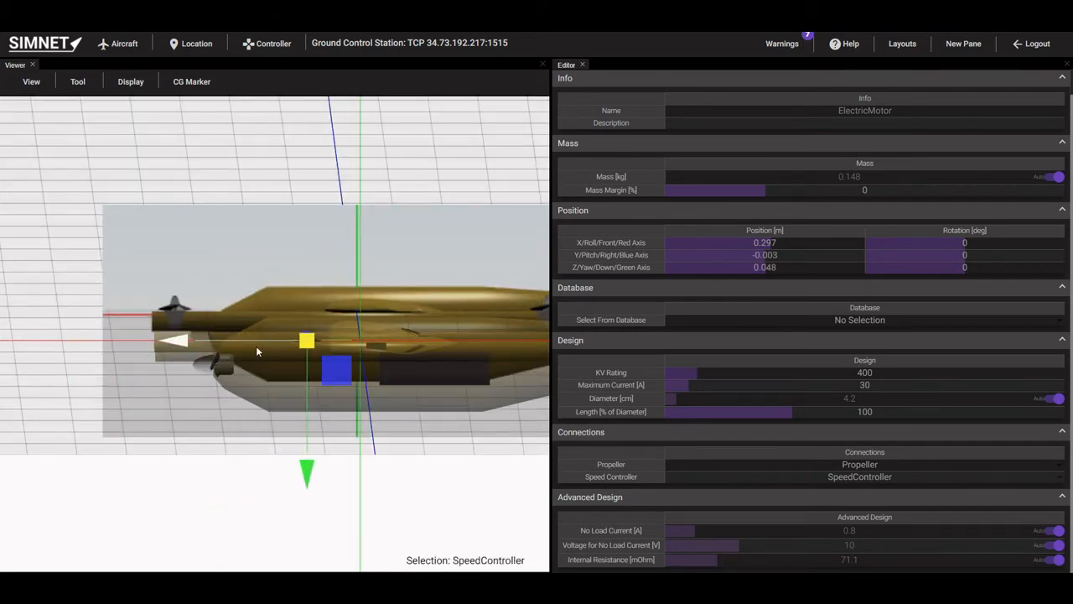
pyautogui.moveTo(309, 464); pyautogui.dragTo(308, 500)
pyautogui.click(369, 518)
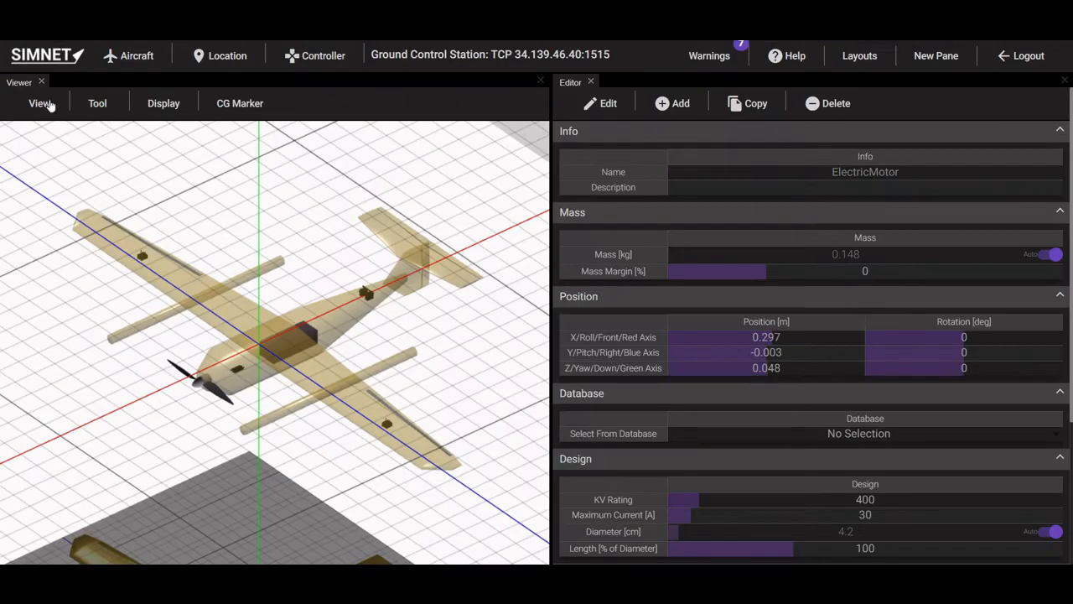
# Add a second electric motor and name it FrontRightMotor.
pyautogui.click(39, 103)
pyautogui.click(46, 134)
pyautogui.click(675, 103)
pyautogui.moveTo(677, 139)
pyautogui.click(766, 139)
pyautogui.click(584, 106)
pyautogui.moveTo(609, 173)
pyautogui.moveTo(704, 173)
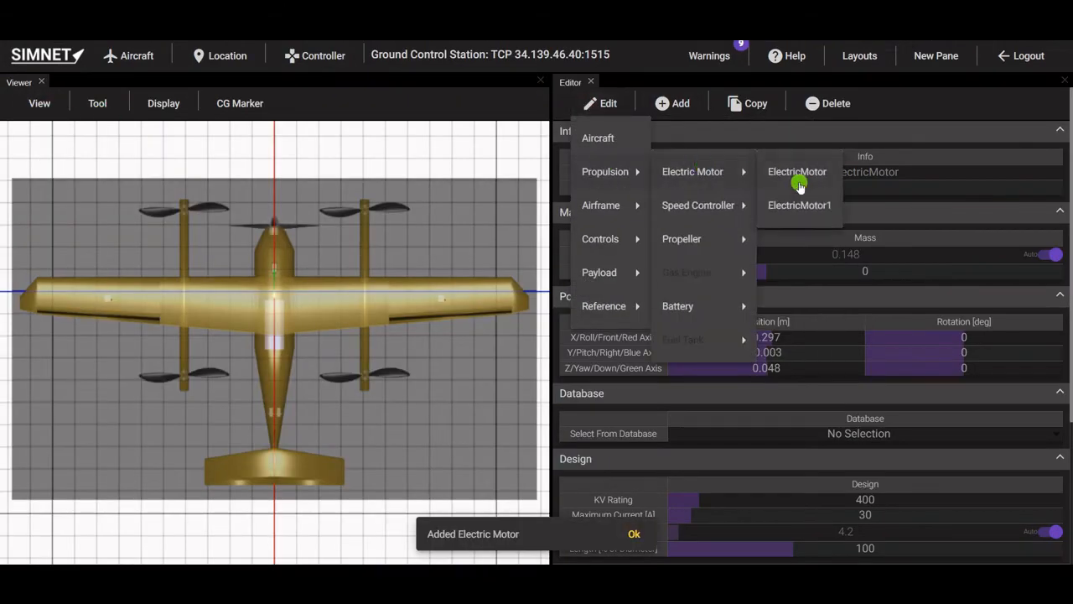
pyautogui.click(797, 203)
pyautogui.moveTo(904, 173); pyautogui.dragTo(828, 172)
pyautogui.write('FrontRightMotor')
# Move FrontRightMotor clear of the nose to X 0.632 m and set its Y rotation to 90 degrees.
pyautogui.moveTo(767, 340); pyautogui.dragTo(828, 338)
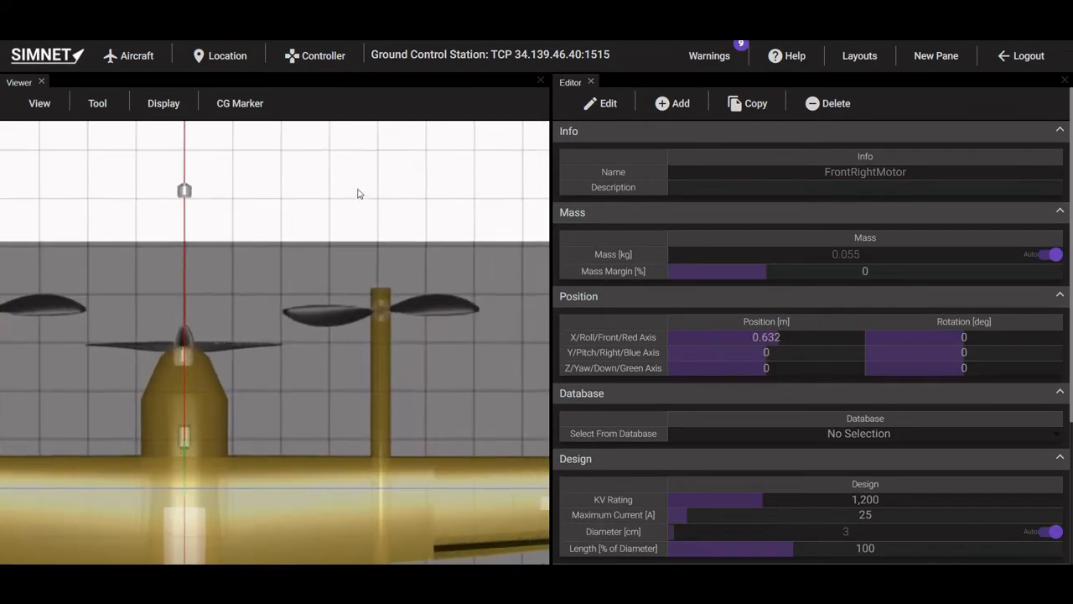
pyautogui.click(959, 354)
pyautogui.write('90')
pyautogui.press('Return')
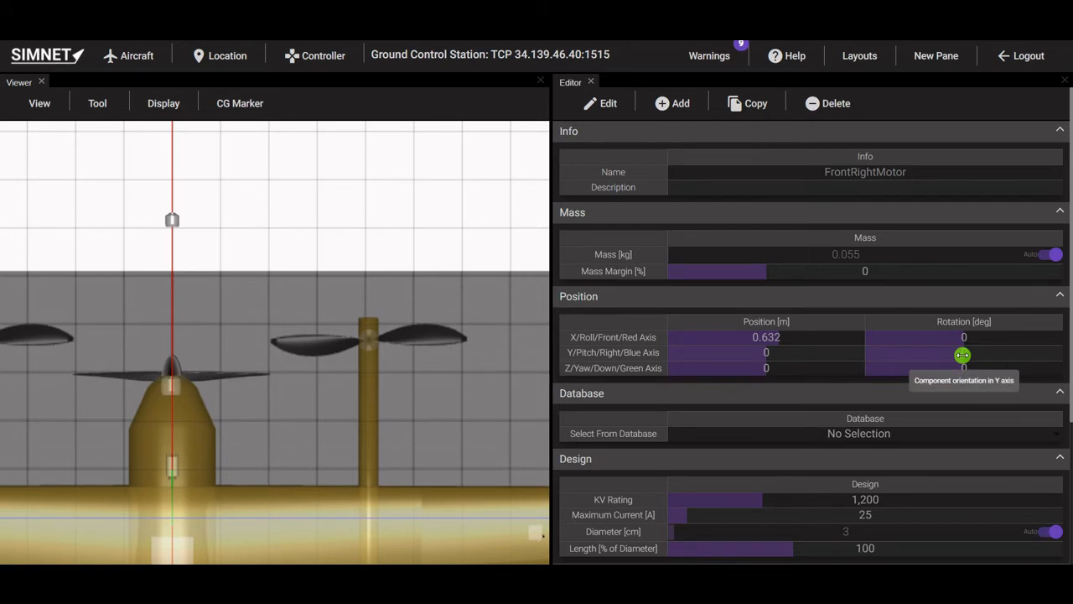
# Place FrontRightMotor near the front end of the right boom at X 0.368 m and Y 0.408 m.
pyautogui.click(172, 215)
pyautogui.moveTo(173, 215); pyautogui.dragTo(369, 338)
pyautogui.click(369, 339)
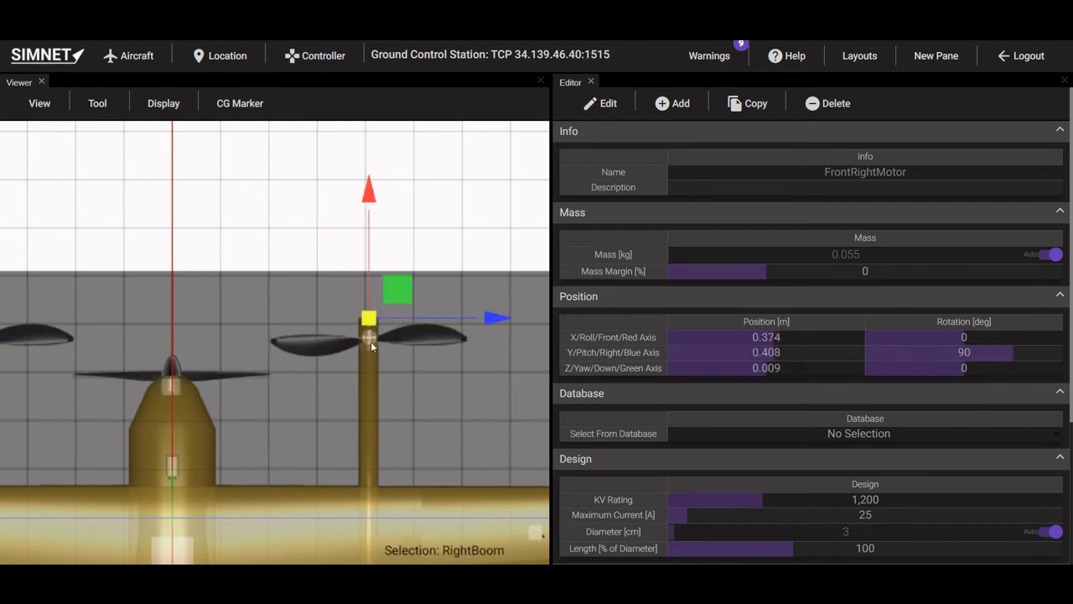
pyautogui.click(322, 257)
pyautogui.click(369, 328)
pyautogui.click(368, 338)
pyautogui.moveTo(370, 280); pyautogui.dragTo(370, 296)
pyautogui.click(369, 333)
pyautogui.click(160, 206)
# Raise FrontRightMotor on the right boom to Z -0.002 m.
pyautogui.click(40, 103)
pyautogui.click(68, 242)
pyautogui.click(175, 327)
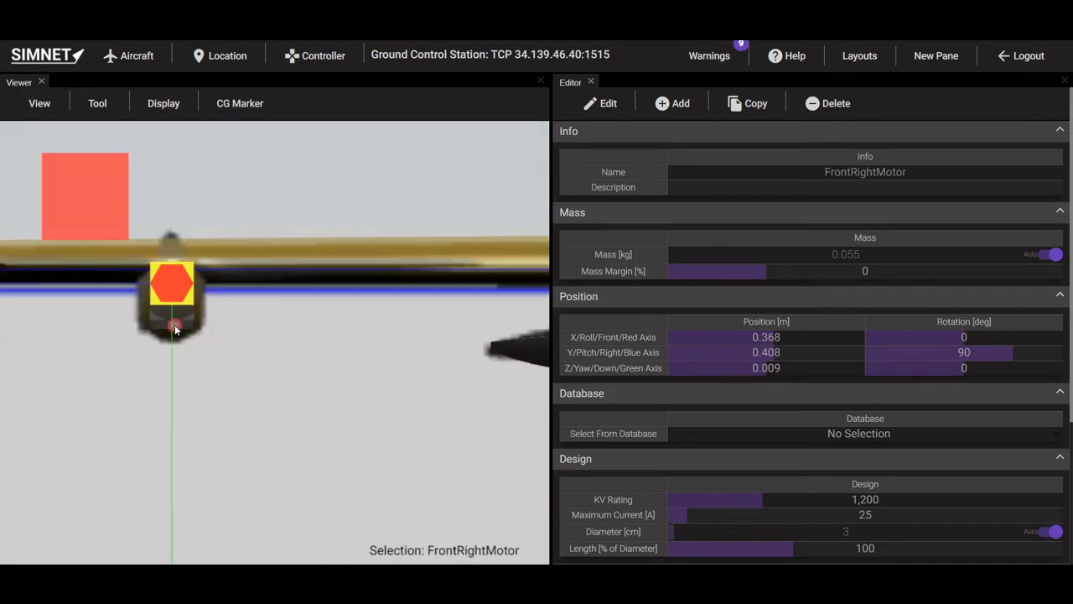
pyautogui.moveTo(173, 360); pyautogui.dragTo(175, 343)
pyautogui.click(237, 446)
pyautogui.scroll(-5, 238, 448)
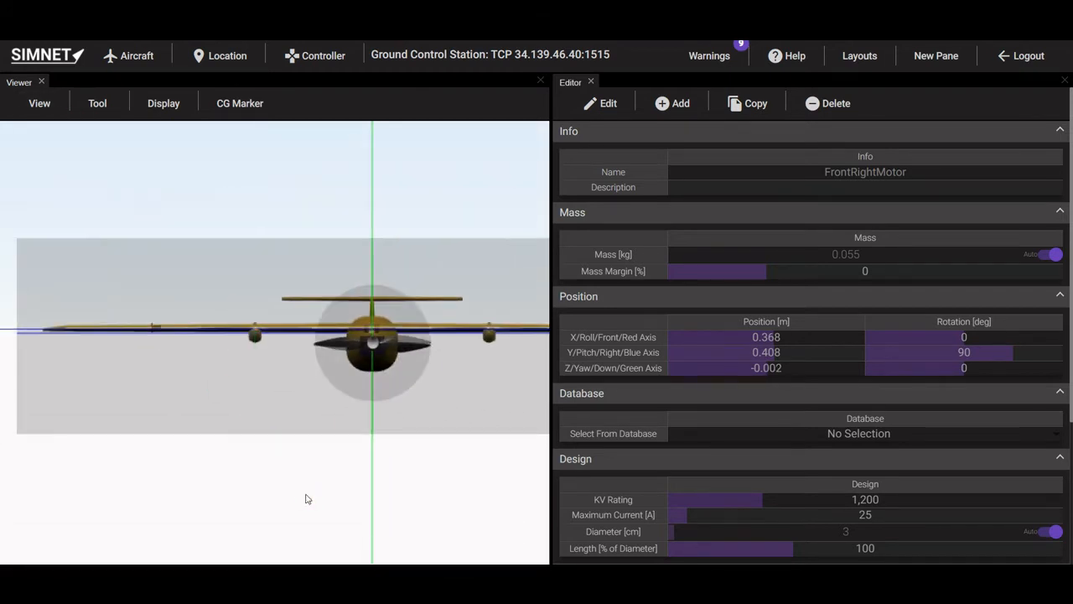
# Set FrontRightMotor's KV rating to 440 and its maximum current to 40 A.
pyautogui.click(878, 444)
pyautogui.scroll(-3, 877, 444)
pyautogui.click(867, 293)
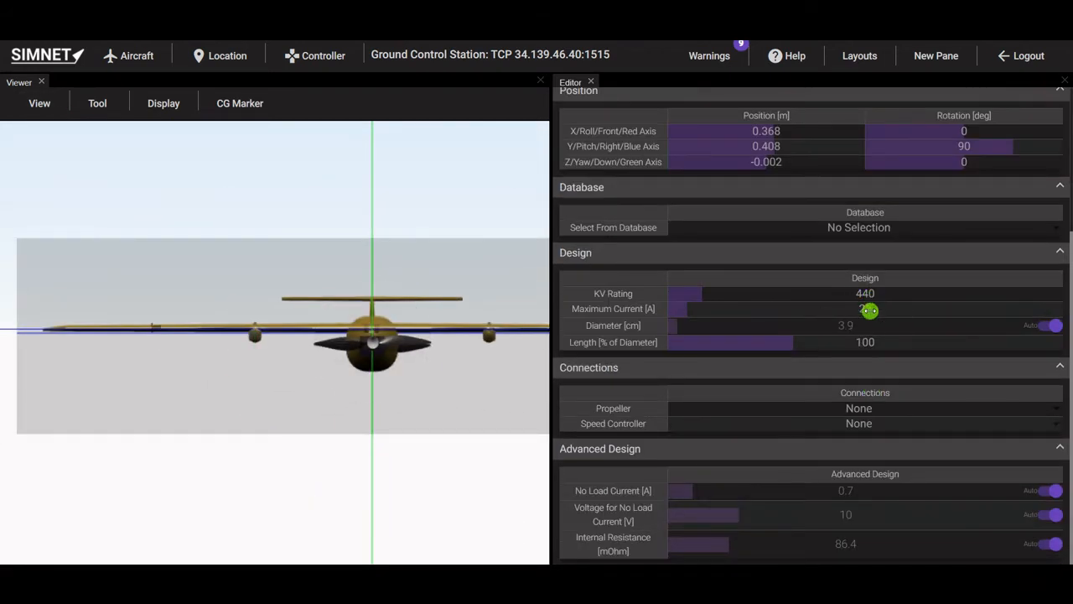
pyautogui.click(870, 309)
pyautogui.click(892, 490)
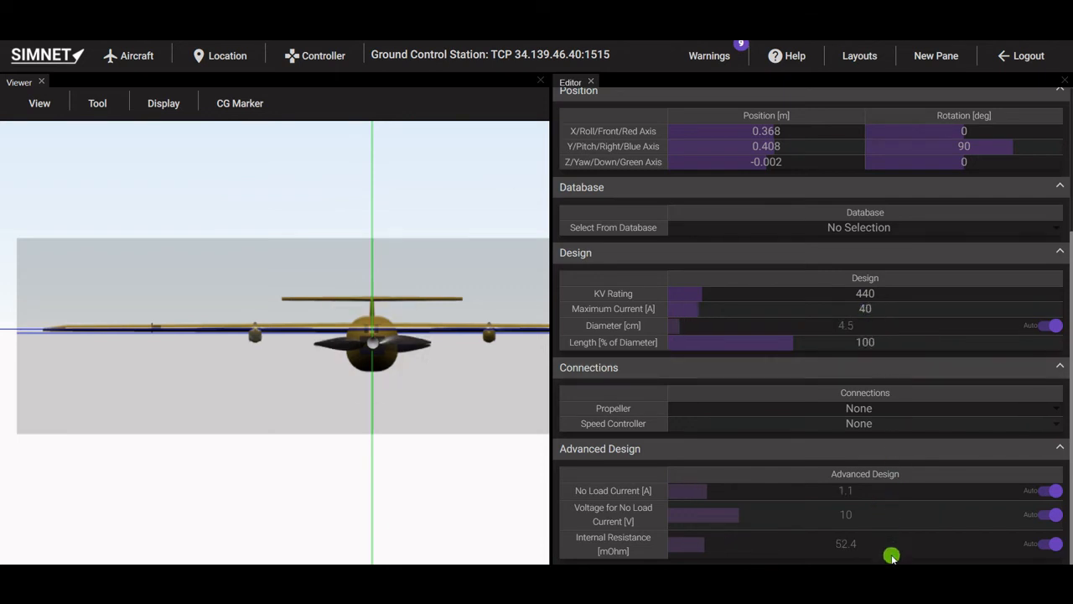
# Add a second propeller to the propulsion components.
pyautogui.scroll(5, 987, 434)
pyautogui.click(672, 103)
pyautogui.moveTo(680, 144)
pyautogui.click(771, 203)
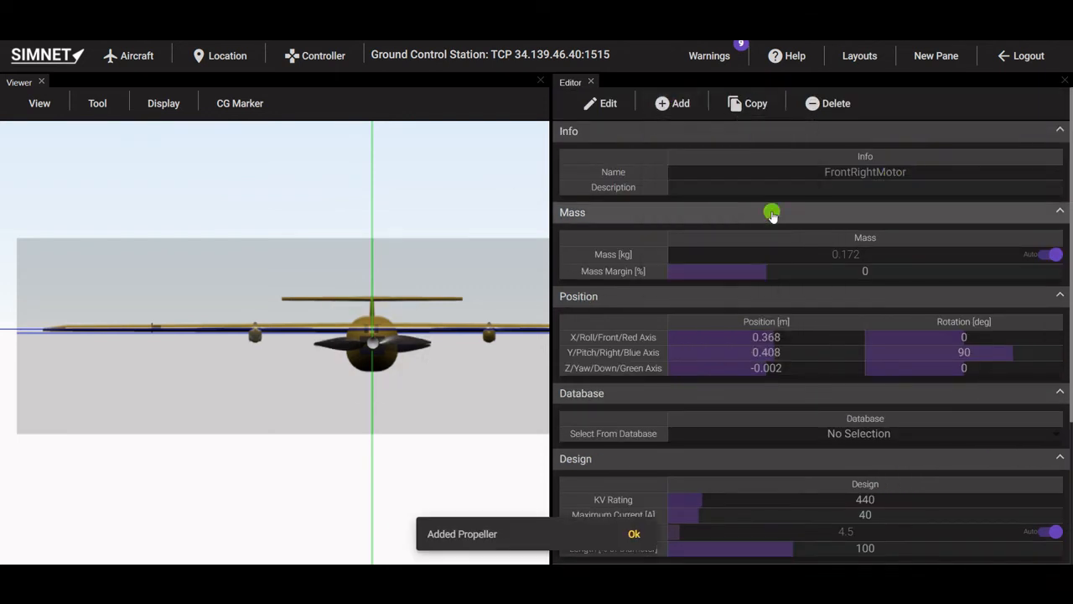
pyautogui.click(603, 104)
pyautogui.moveTo(614, 176)
pyautogui.moveTo(696, 239)
pyautogui.click(771, 236)
# Open the newly added propeller for editing and name it FrontRightPropeller.
pyautogui.click(604, 104)
pyautogui.moveTo(634, 172)
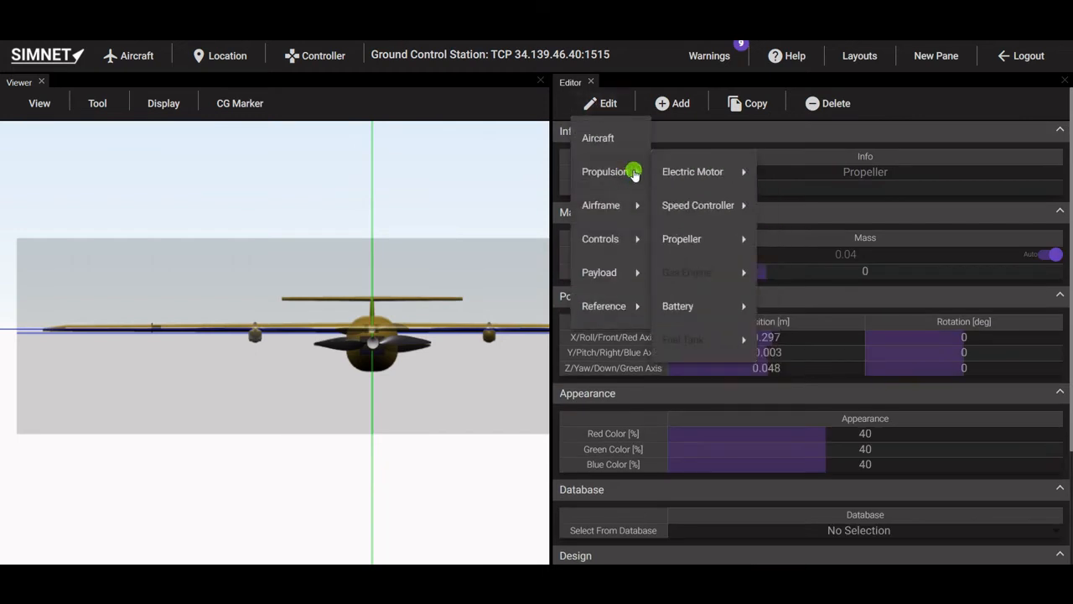
pyautogui.moveTo(687, 239)
pyautogui.click(788, 272)
pyautogui.doubleClick(864, 176)
pyautogui.write('FrontRightPropeller')
# Set FrontRightPropeller's diameter to 16 in and its pitch to 5.5 in.
pyautogui.scroll(-3, 647, 398)
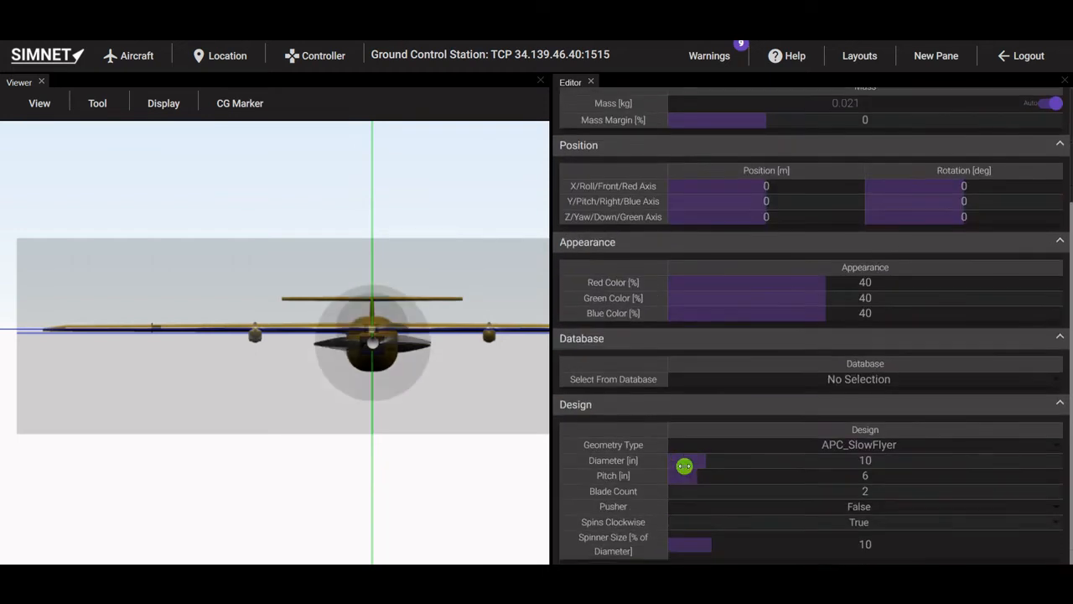
pyautogui.doubleClick(867, 461)
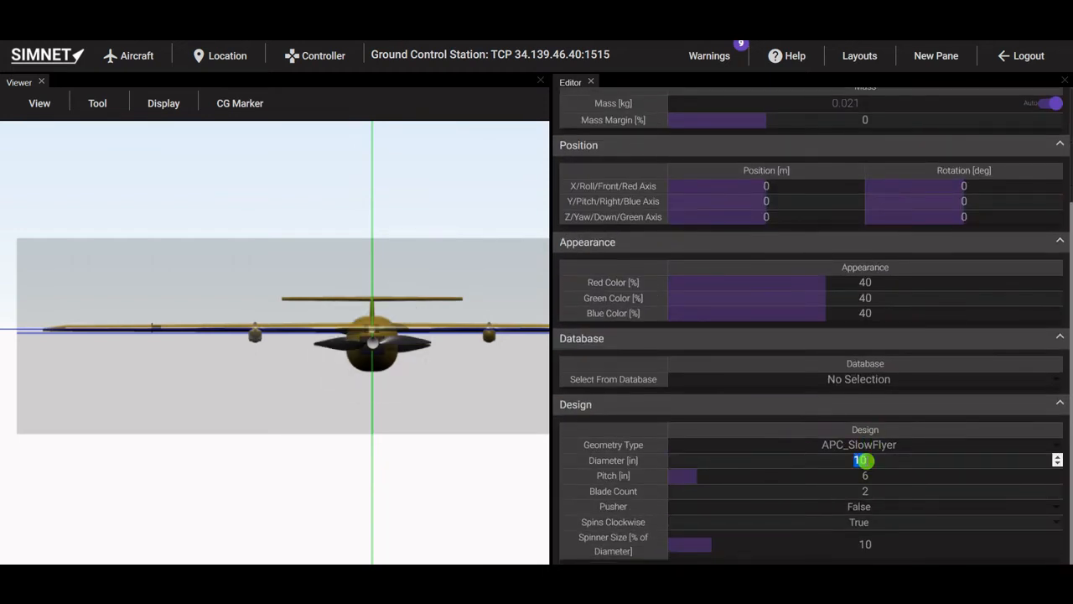
pyautogui.write('16')
pyautogui.press('Return')
pyautogui.doubleClick(866, 476)
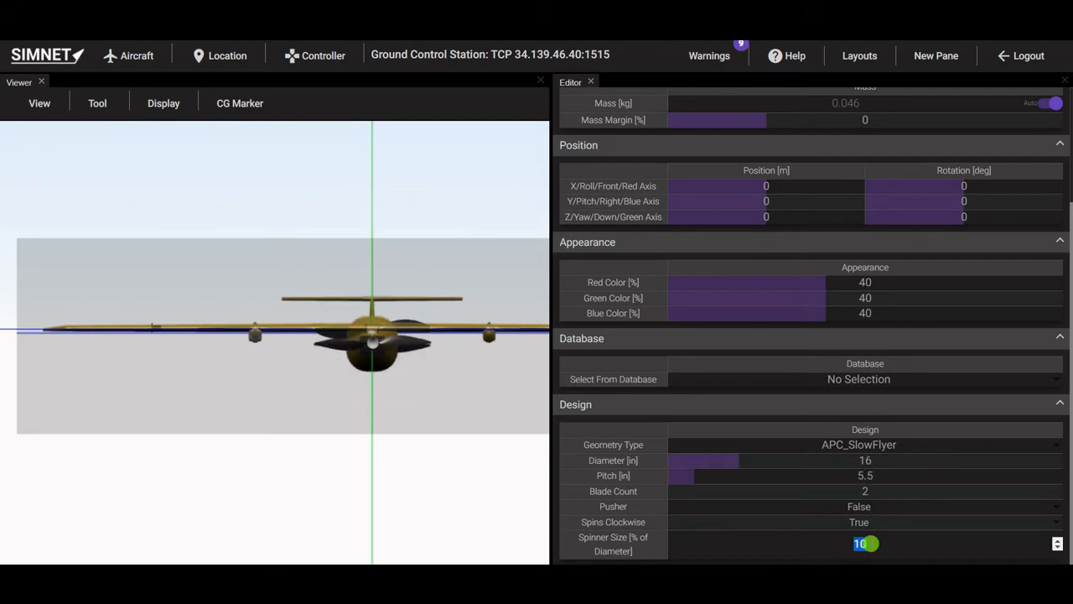
# Open FrontRightMotor for editing and connect it to FrontRightPropeller.
pyautogui.scroll(3, 881, 478)
pyautogui.click(602, 109)
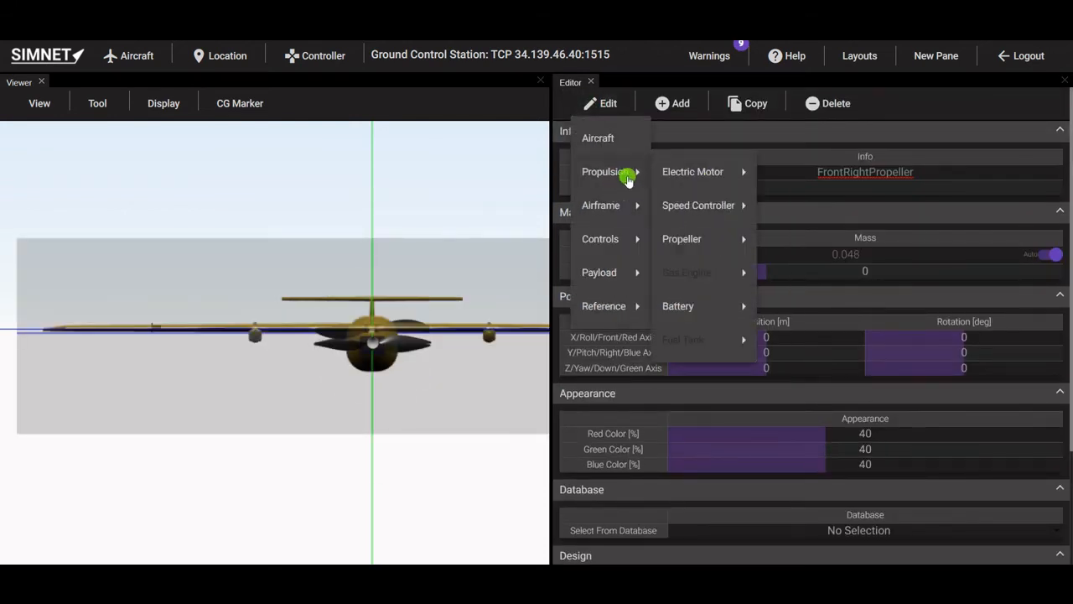
pyautogui.click(696, 173)
pyautogui.scroll(-3, 879, 462)
pyautogui.click(821, 414)
pyautogui.click(824, 473)
pyautogui.scroll(-3, 822, 473)
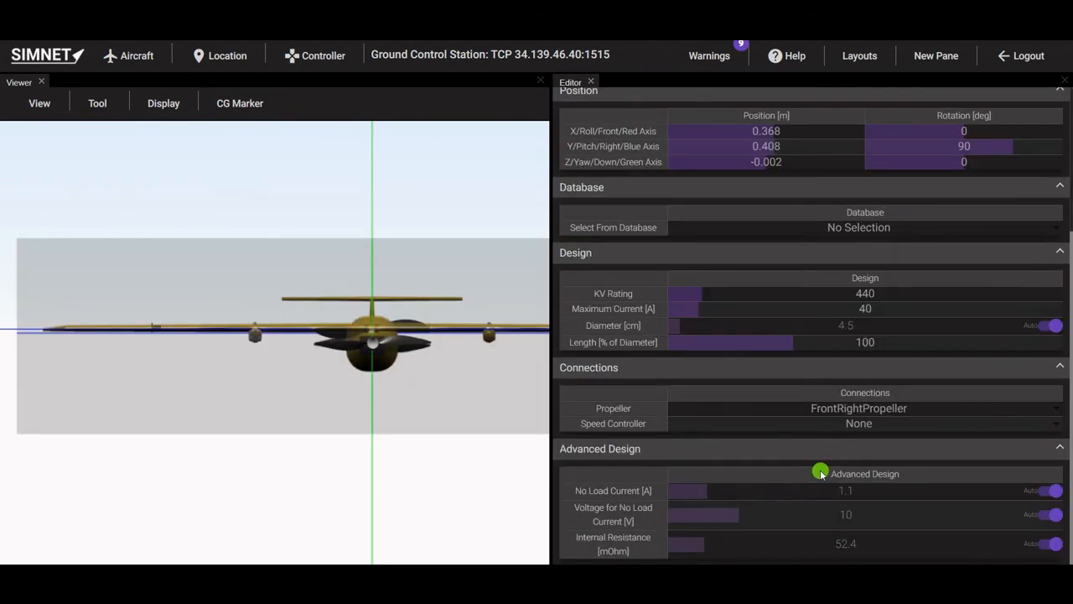
# Add a second speed controller and name it FrontRightSpeedController.
pyautogui.scroll(3, 820, 472)
pyautogui.click(681, 103)
pyautogui.moveTo(691, 161)
pyautogui.moveTo(692, 141)
pyautogui.click(774, 172)
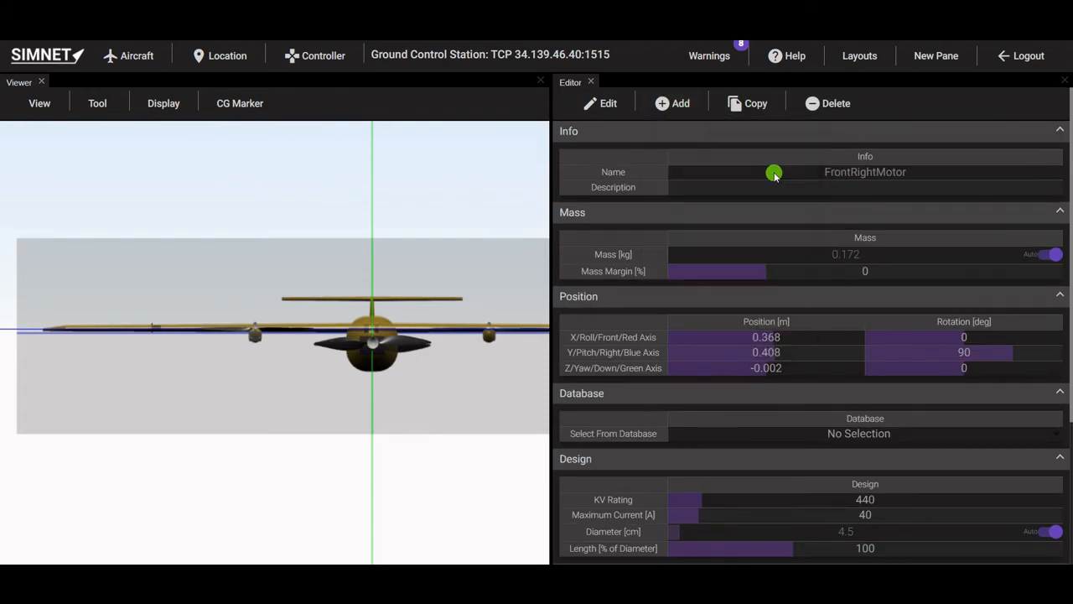
pyautogui.click(602, 104)
pyautogui.moveTo(617, 172)
pyautogui.moveTo(713, 206)
pyautogui.click(796, 240)
pyautogui.doubleClick(861, 174)
pyautogui.press('BackSpace')
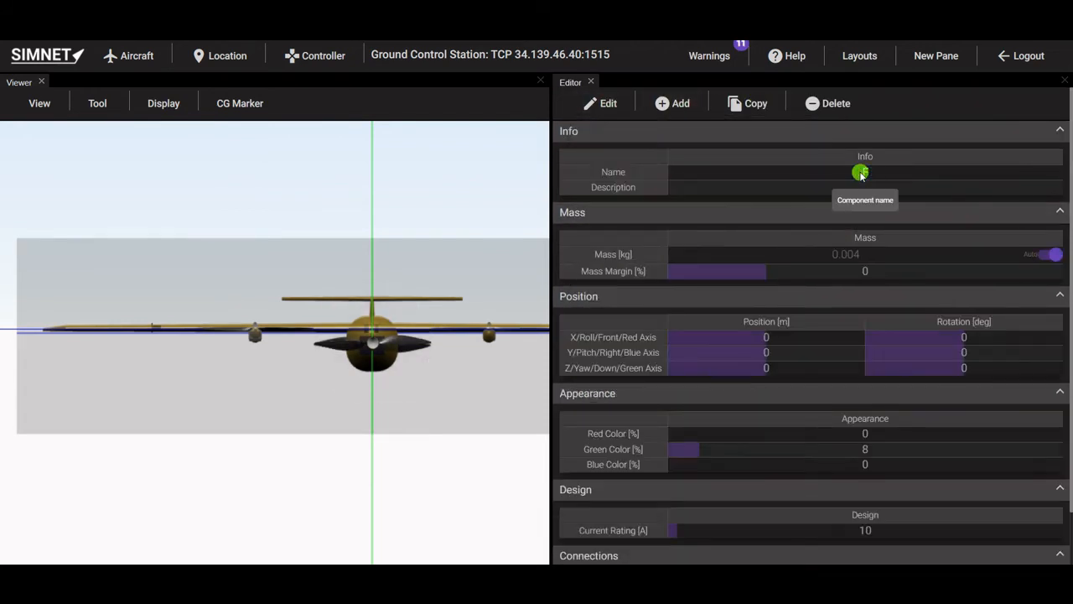
pyautogui.write('FrontRightSpeedController')
# Set FrontRightSpeedController's current rating to 50 A and connect it to the battery.
pyautogui.scroll(-1, 790, 444)
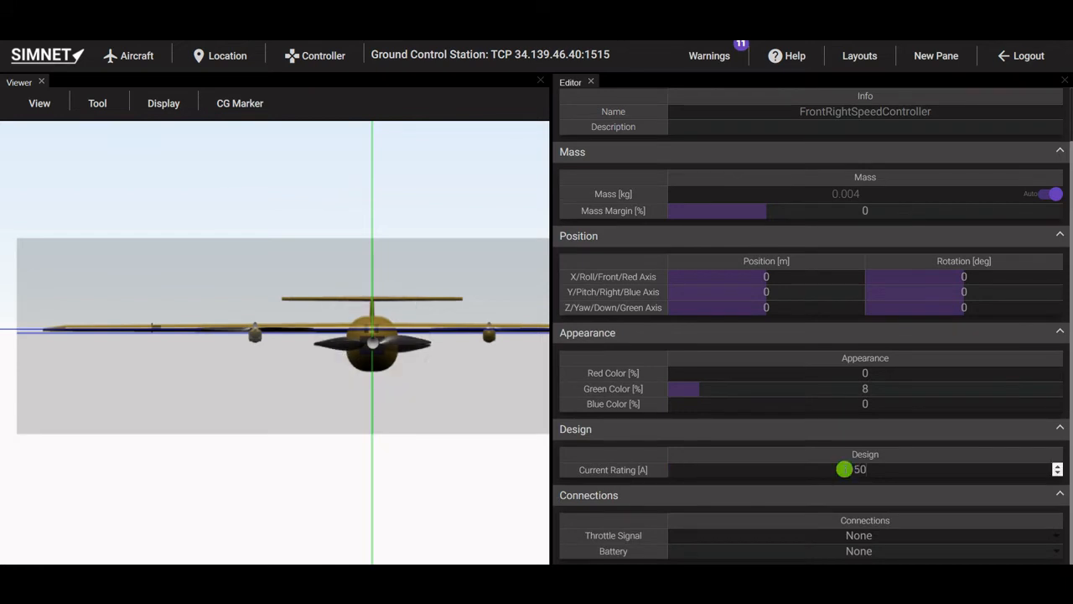
pyautogui.click(869, 551)
pyautogui.click(868, 553)
# Place FrontRightSpeedController on the right boom just behind the front motor, at X 0.294 m and Y 0.406 m.
pyautogui.click(42, 102)
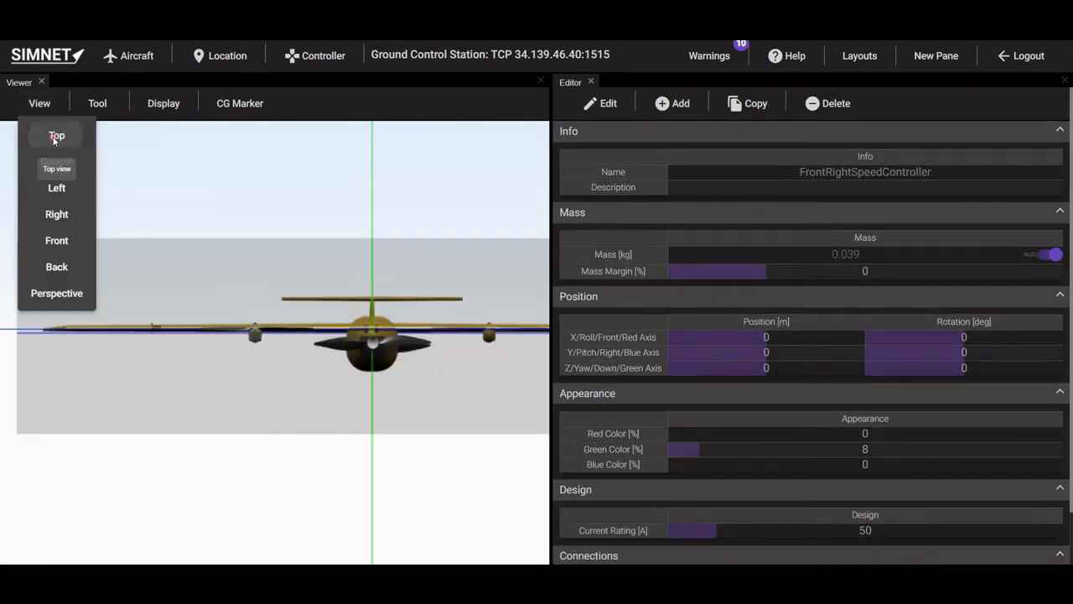
pyautogui.click(50, 134)
pyautogui.moveTo(768, 338); pyautogui.dragTo(744, 338)
pyautogui.click(274, 422)
pyautogui.click(274, 421)
pyautogui.moveTo(274, 420); pyautogui.dragTo(419, 183)
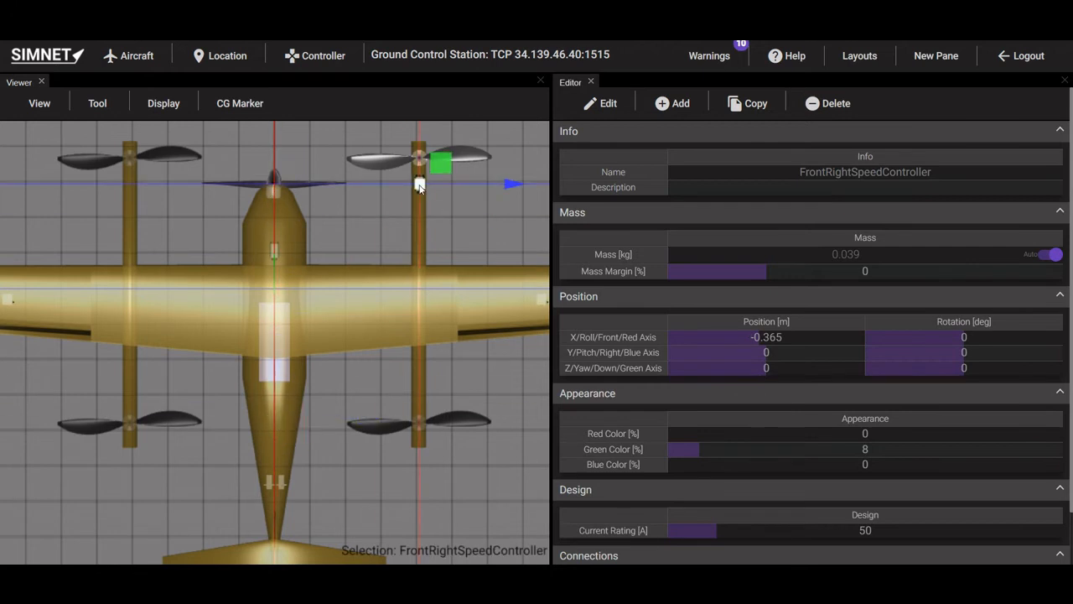
# Lower FrontRightSpeedController on the right boom to Z 0.024 m.
pyautogui.click(30, 106)
pyautogui.click(51, 176)
pyautogui.scroll(3, 304, 310)
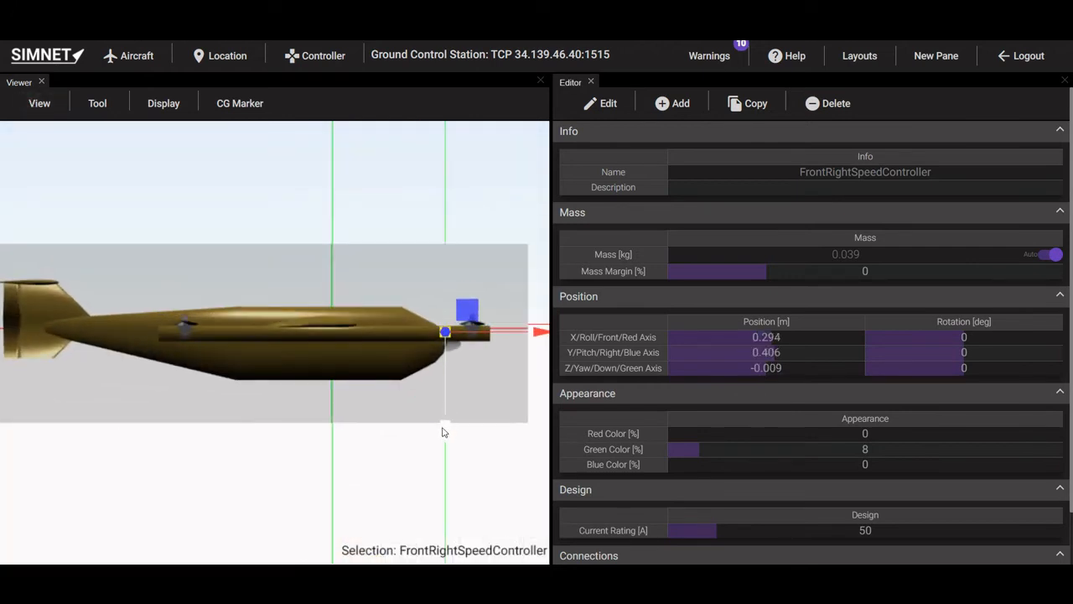
pyautogui.click(39, 103)
pyautogui.click(71, 295)
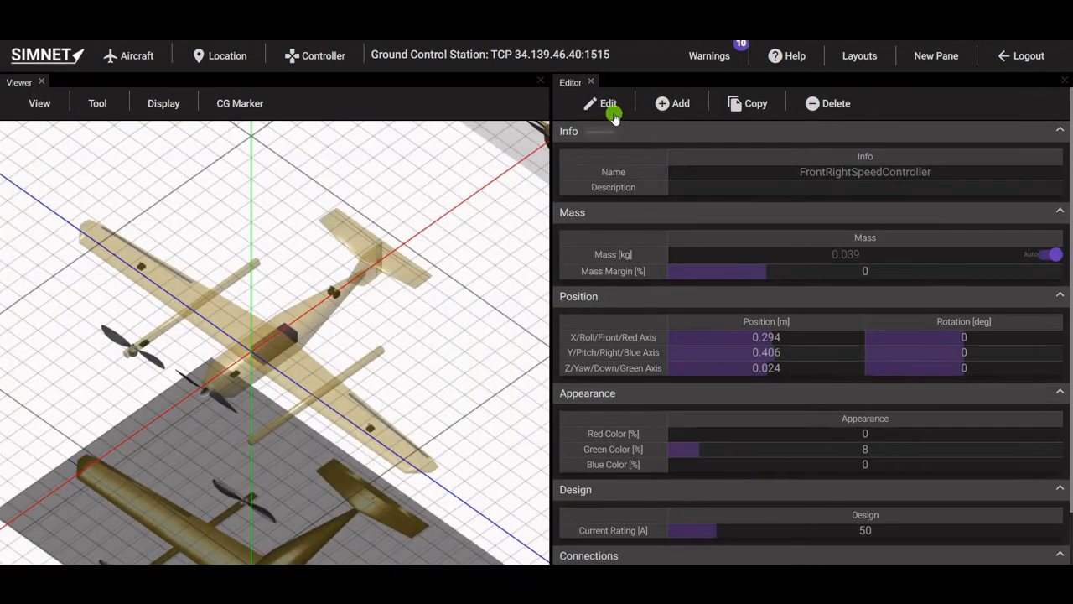
# Connect the front right motor to FrontRightSpeedController.
pyautogui.click(611, 105)
pyautogui.click(774, 173)
pyautogui.scroll(-3, 826, 436)
pyautogui.click(826, 431)
pyautogui.click(847, 489)
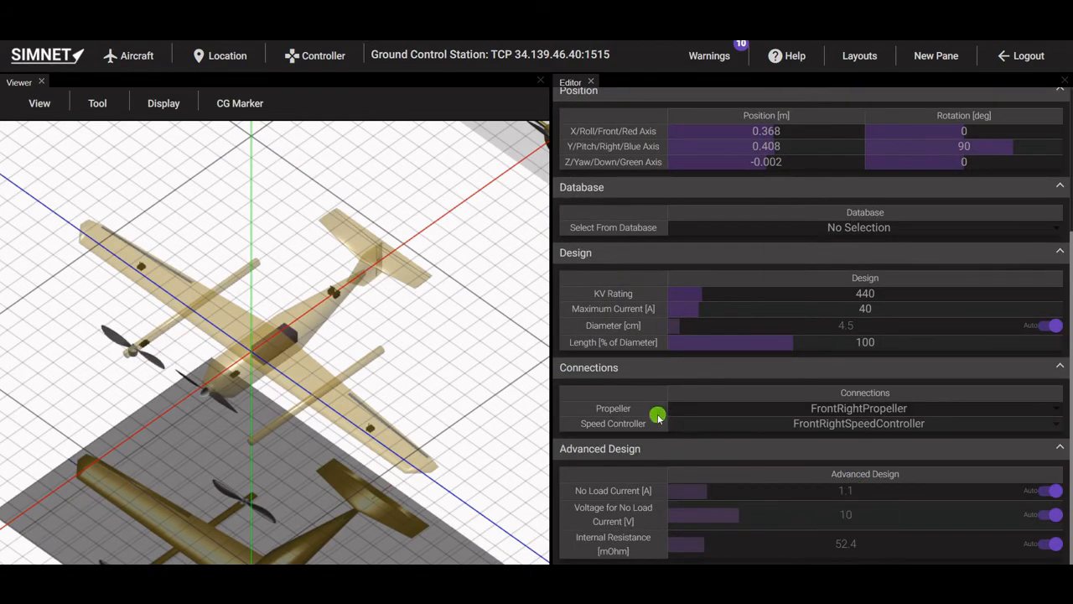
# Examine the front right motor, propeller and speed controller from above.
pyautogui.click(49, 107)
pyautogui.click(52, 134)
pyautogui.scroll(5, 402, 240)
pyautogui.click(448, 400)
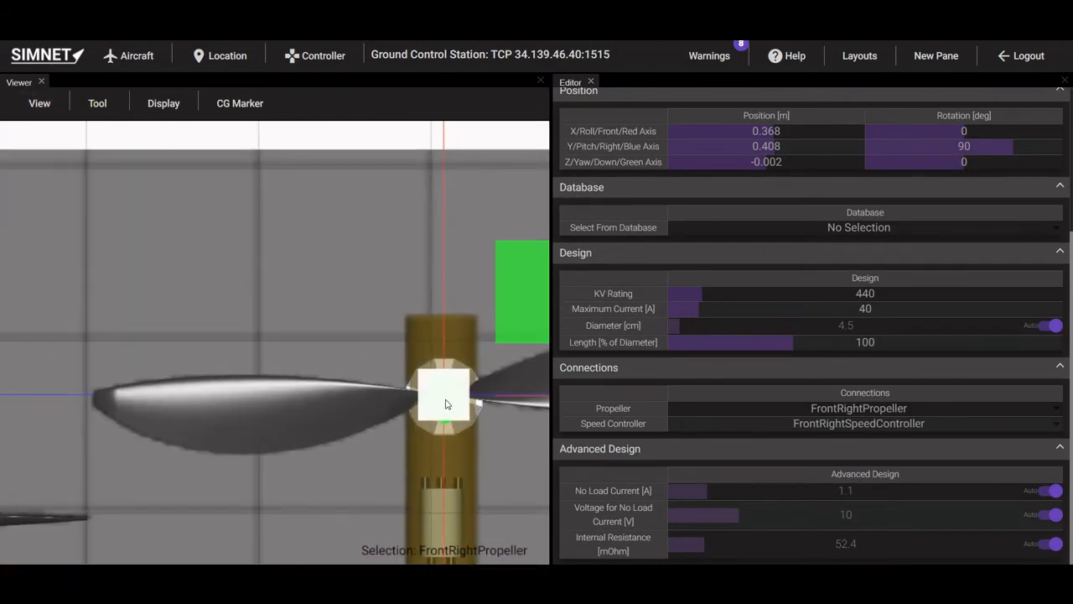
pyautogui.scroll(-3, 445, 402)
pyautogui.scroll(-5, 445, 403)
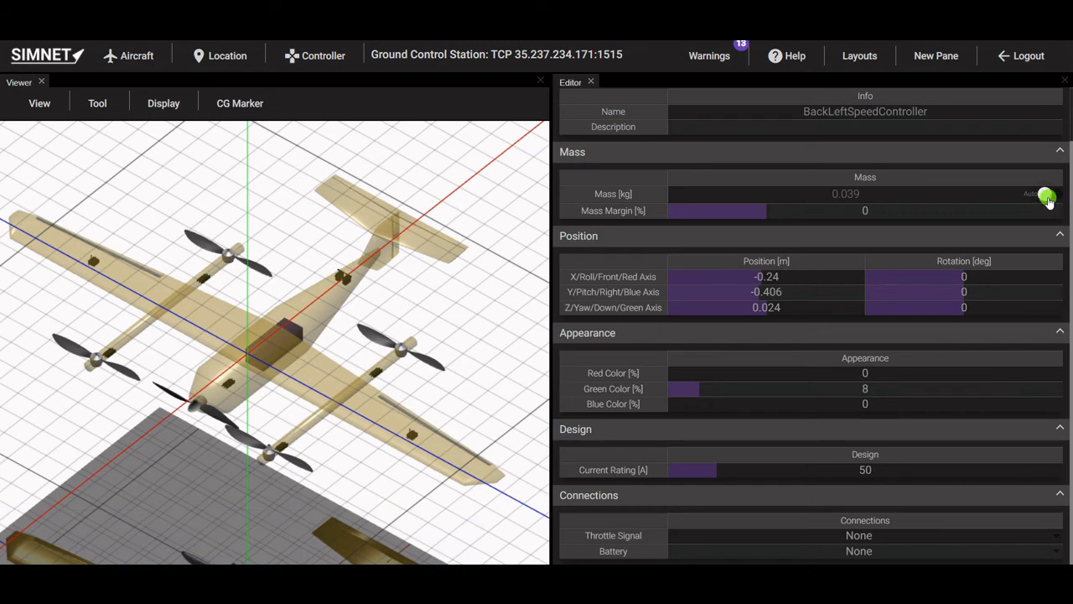
# Switch BackLeftSpeedController's automatic mass calculation off and back on.
pyautogui.click(1046, 196)
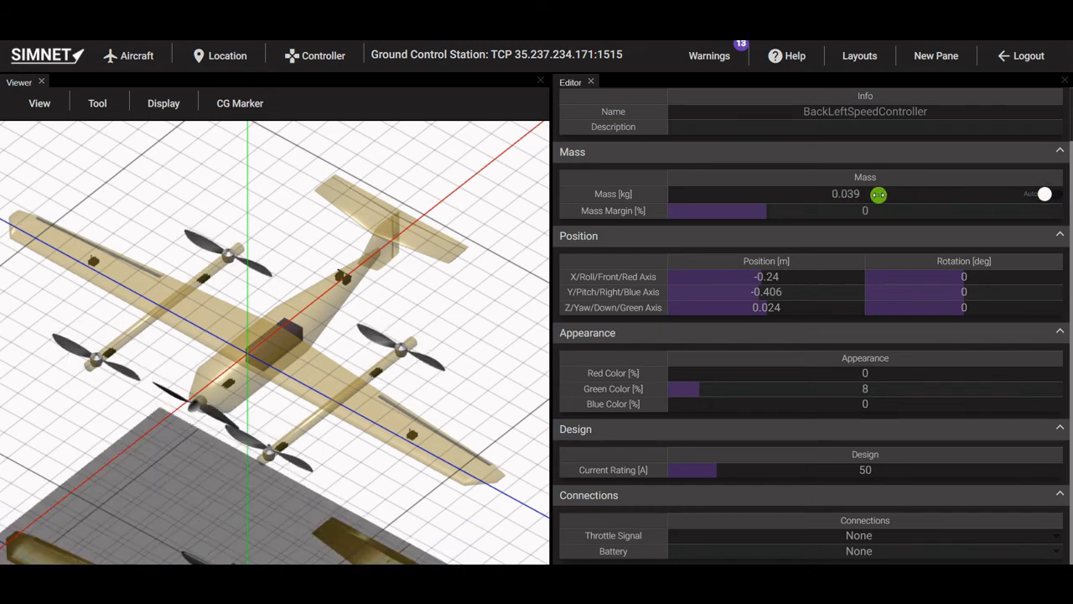
pyautogui.click(1049, 197)
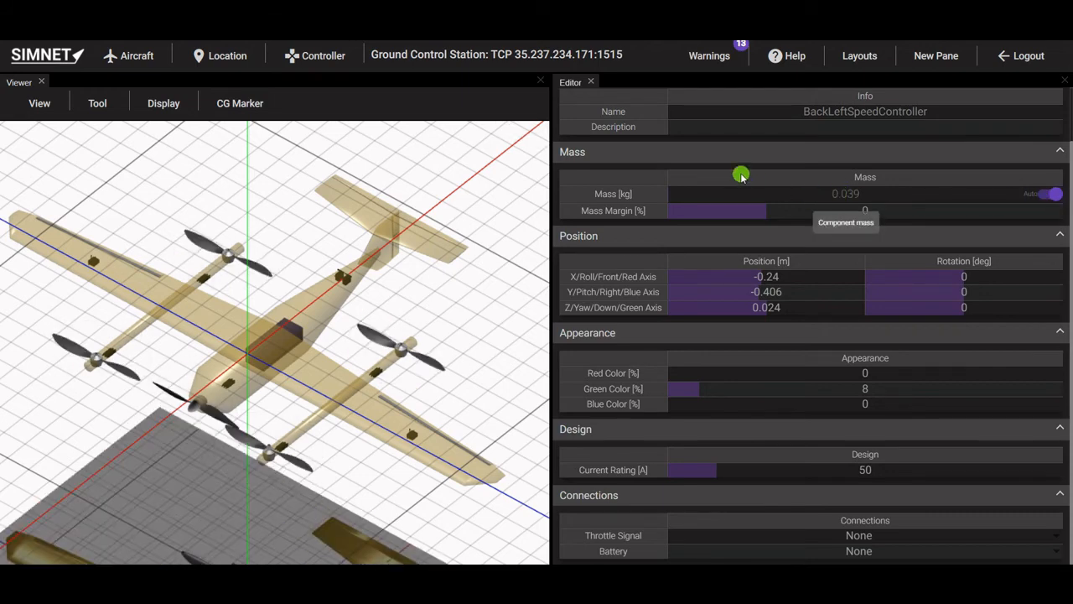
# Open the Wing component and examine its mass and construction material settings.
pyautogui.scroll(1, 654, 175)
pyautogui.click(602, 107)
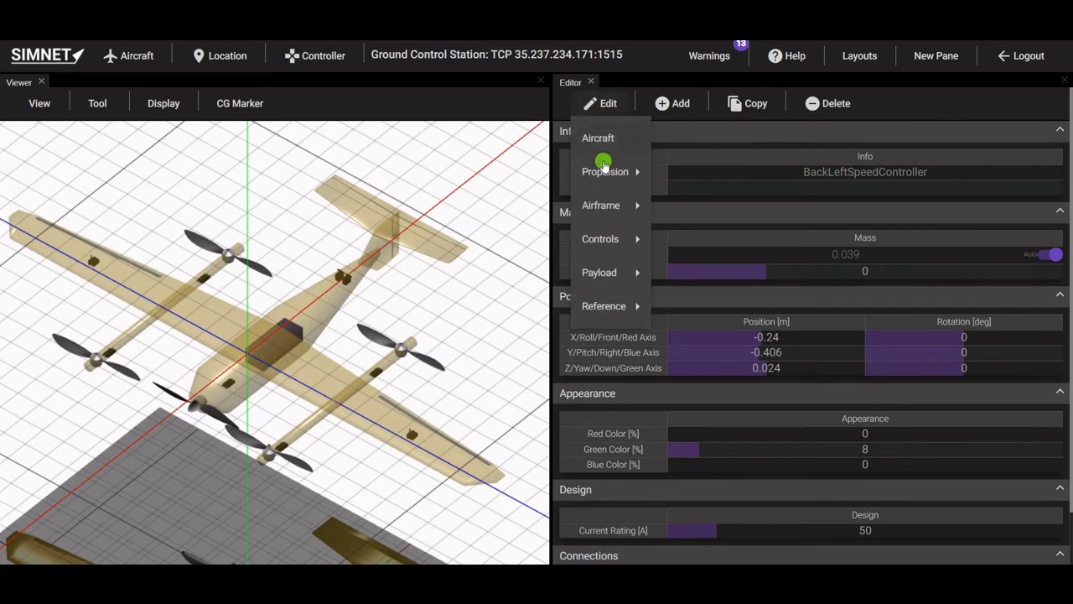
pyautogui.moveTo(623, 203)
pyautogui.moveTo(716, 205)
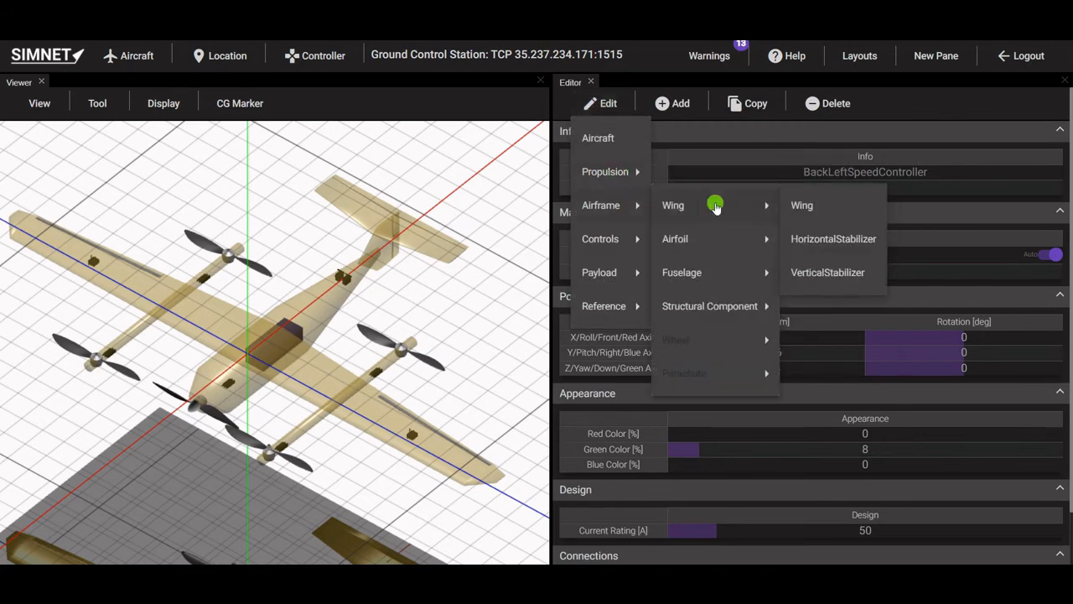
pyautogui.click(812, 206)
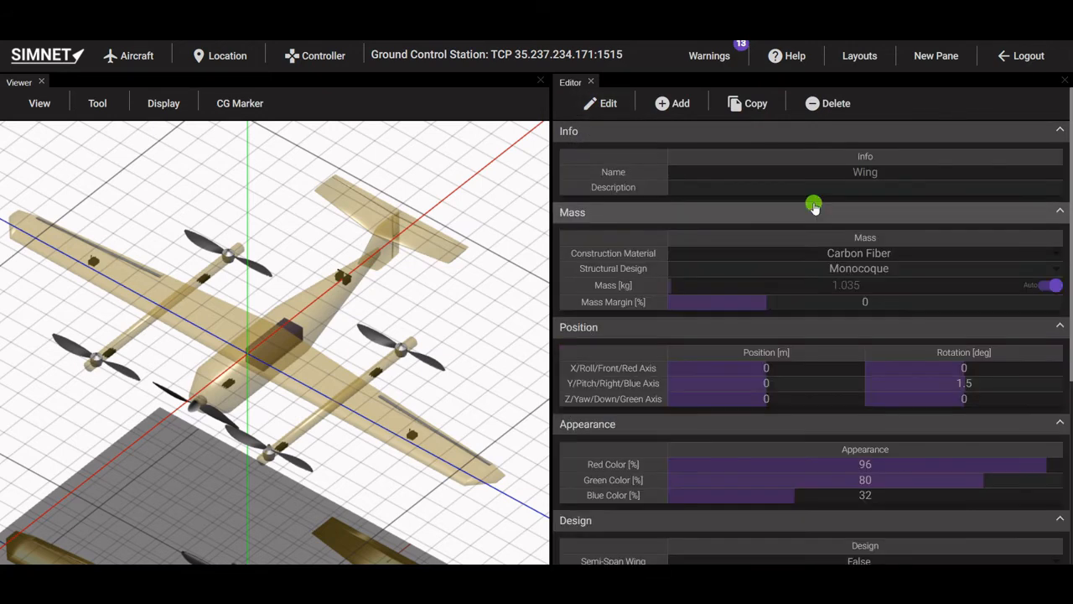
pyautogui.scroll(-1, 811, 202)
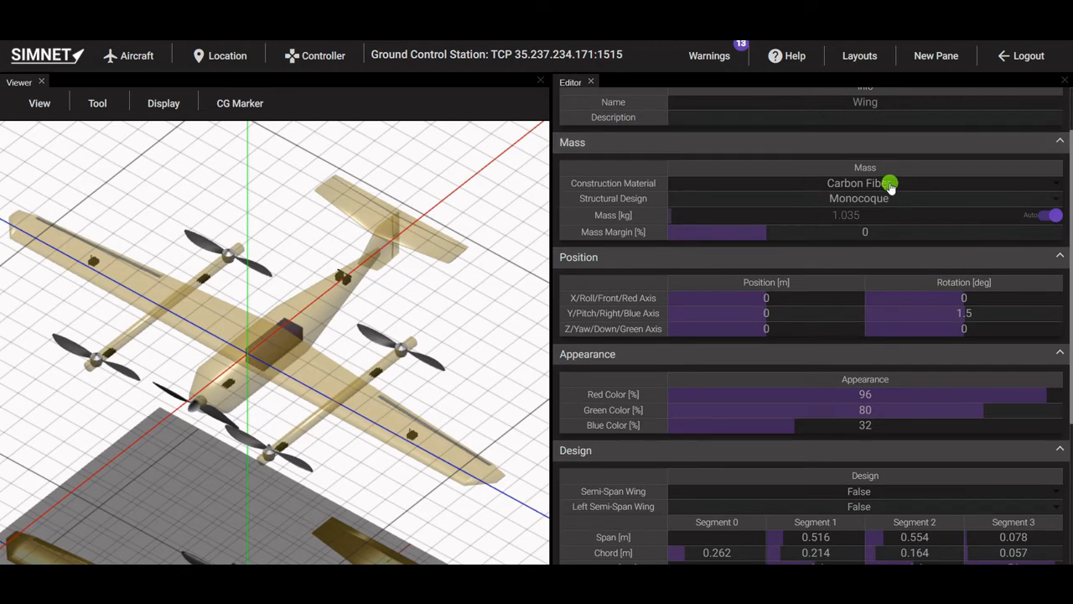
pyautogui.moveTo(833, 179)
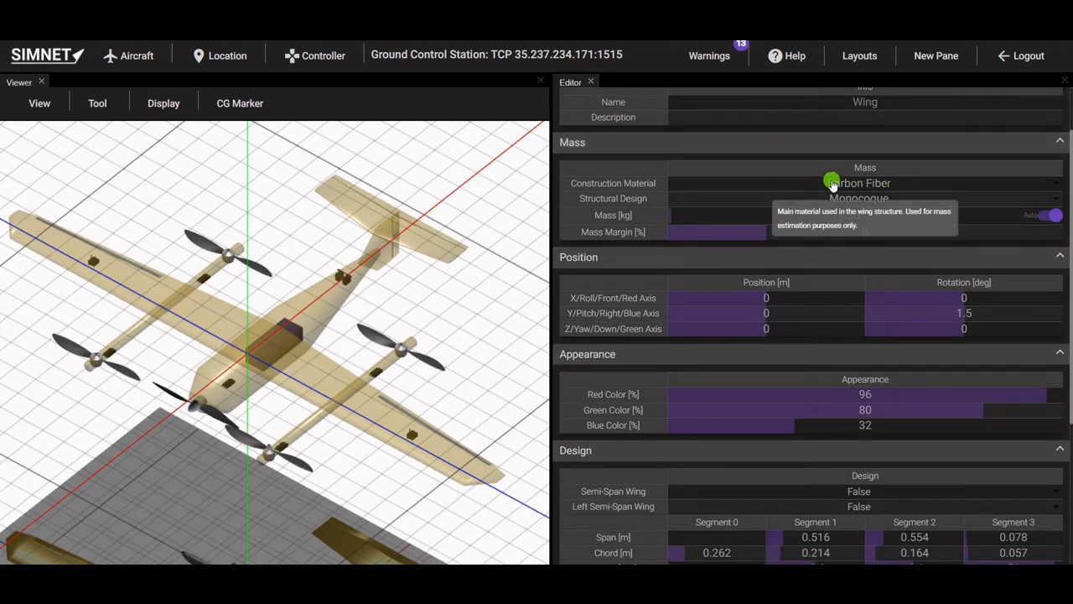
# Check the wing's structural design and construction material options, keeping Monocoque, Carbon Fiber and the automatic mass.
pyautogui.click(906, 199)
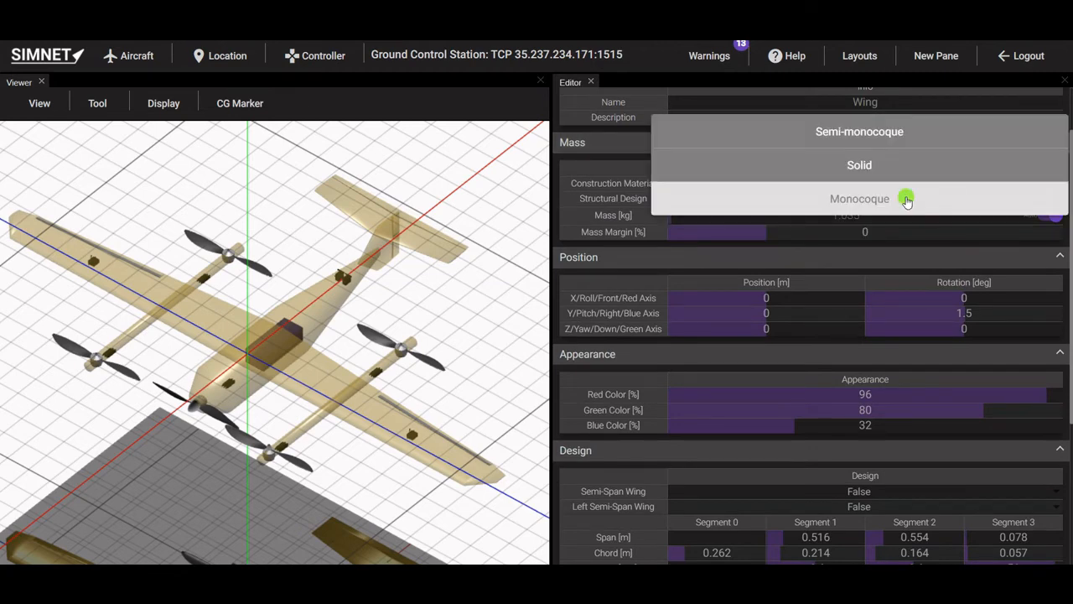
pyautogui.click(905, 199)
pyautogui.click(907, 187)
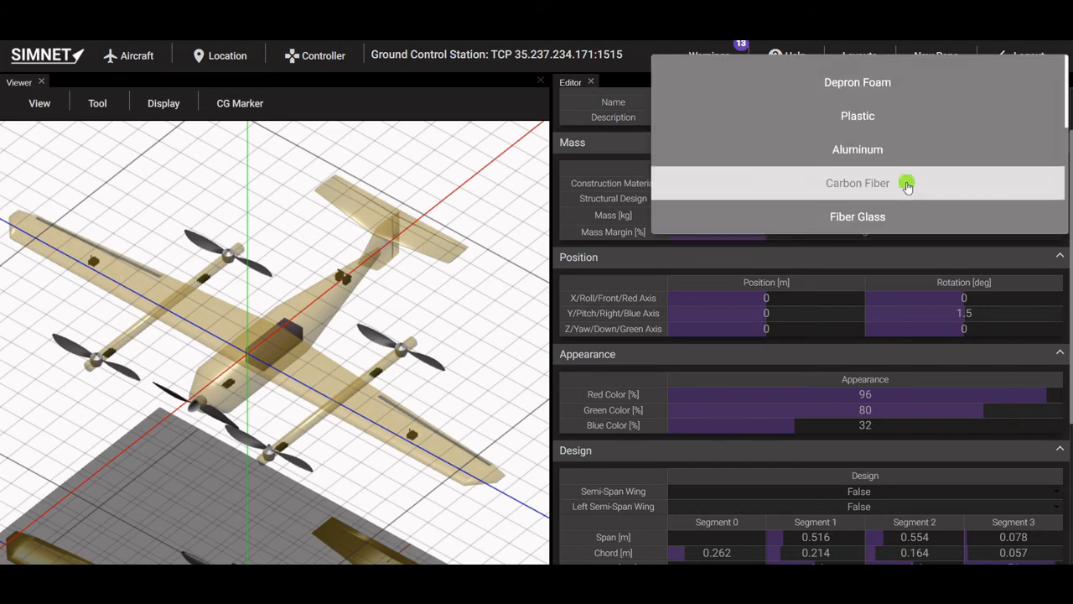
pyautogui.click(907, 184)
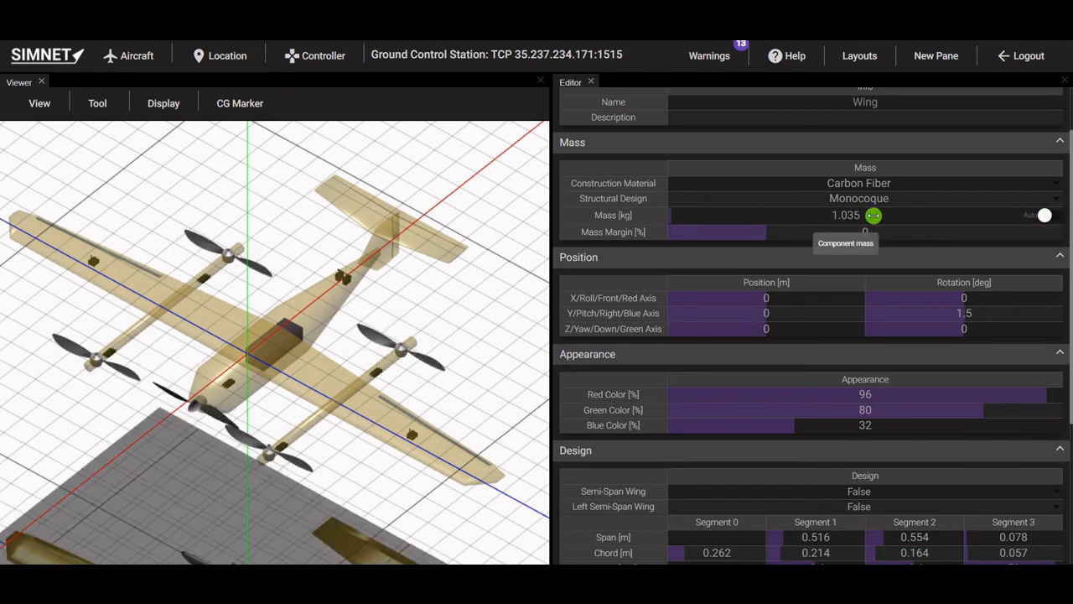
pyautogui.click(1052, 217)
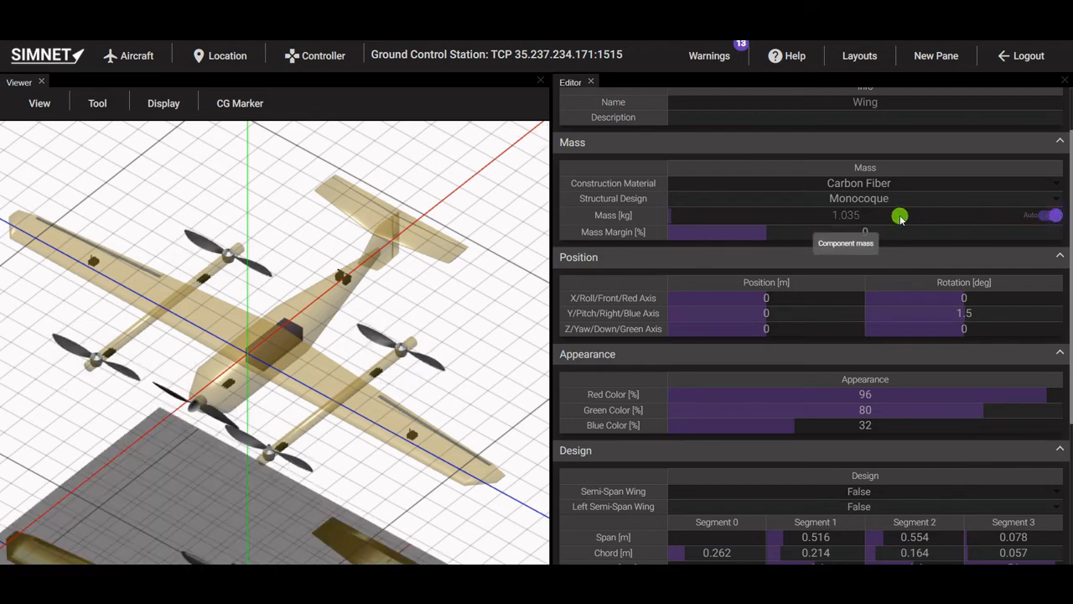
# Open the overall aircraft properties and set the mass margin to 0%.
pyautogui.scroll(2, 900, 216)
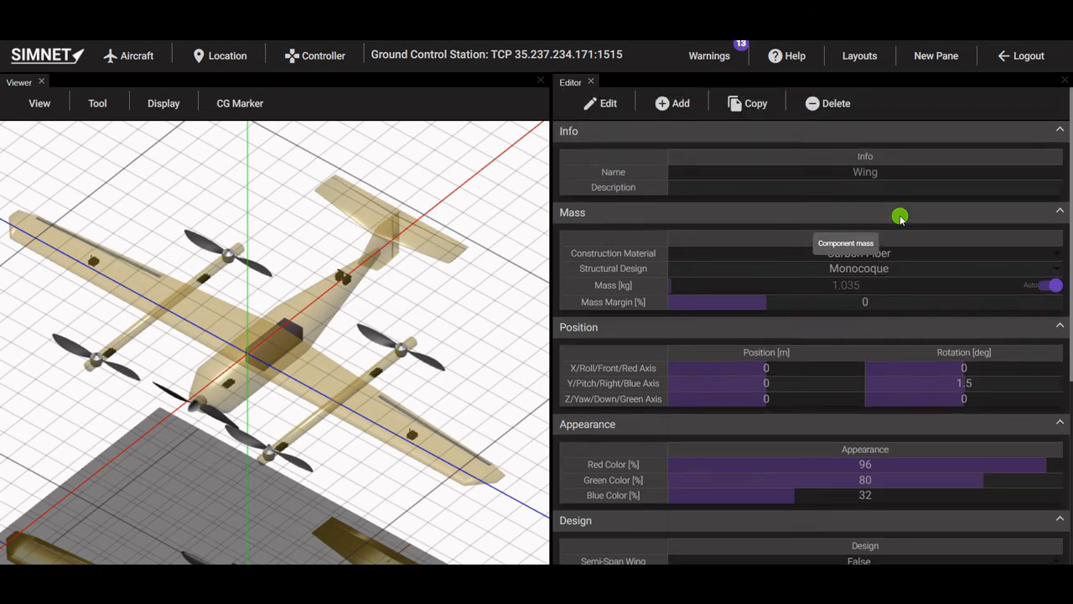
pyautogui.click(606, 109)
pyautogui.moveTo(613, 208)
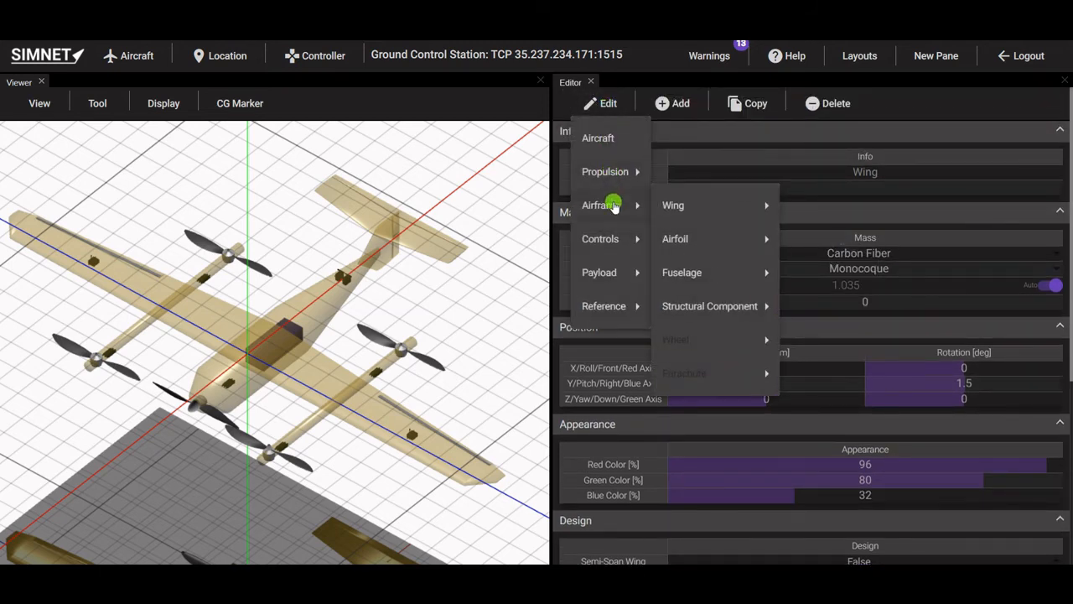
pyautogui.click(607, 138)
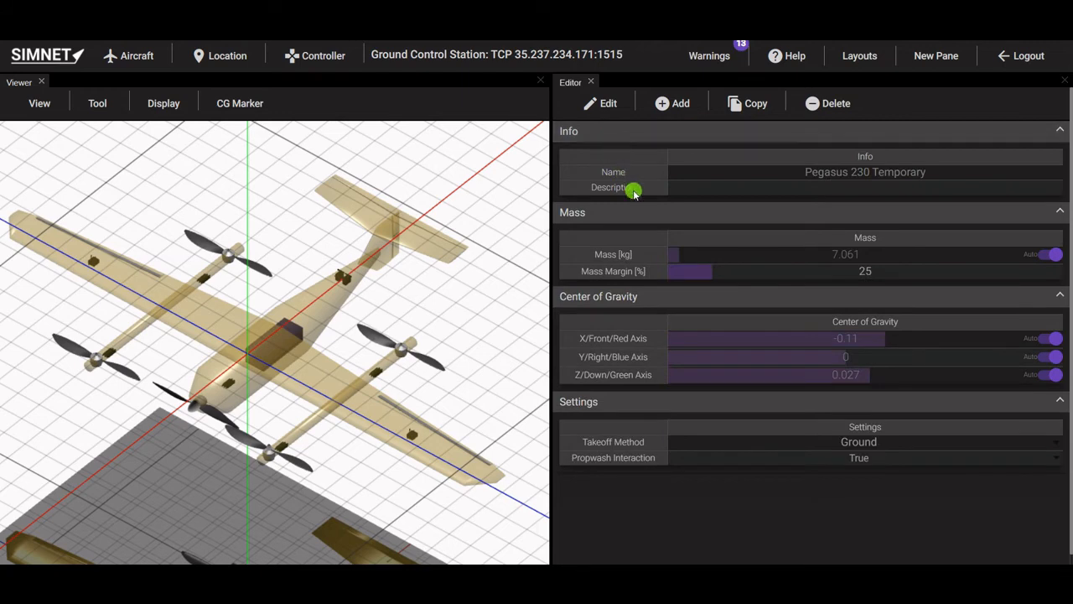
pyautogui.click(855, 273)
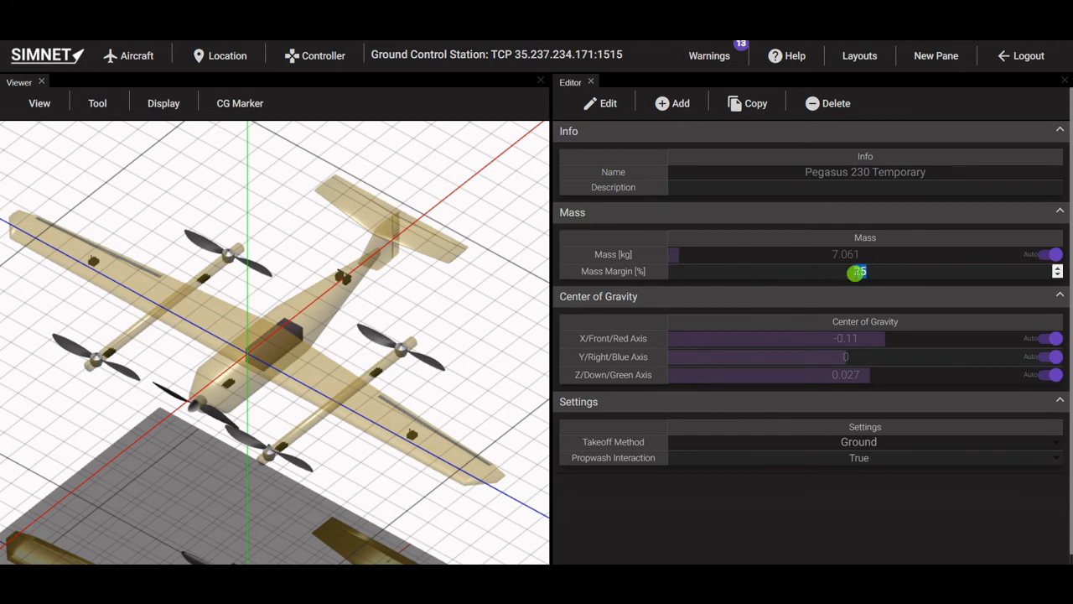
pyautogui.write('10')
pyautogui.press('Return')
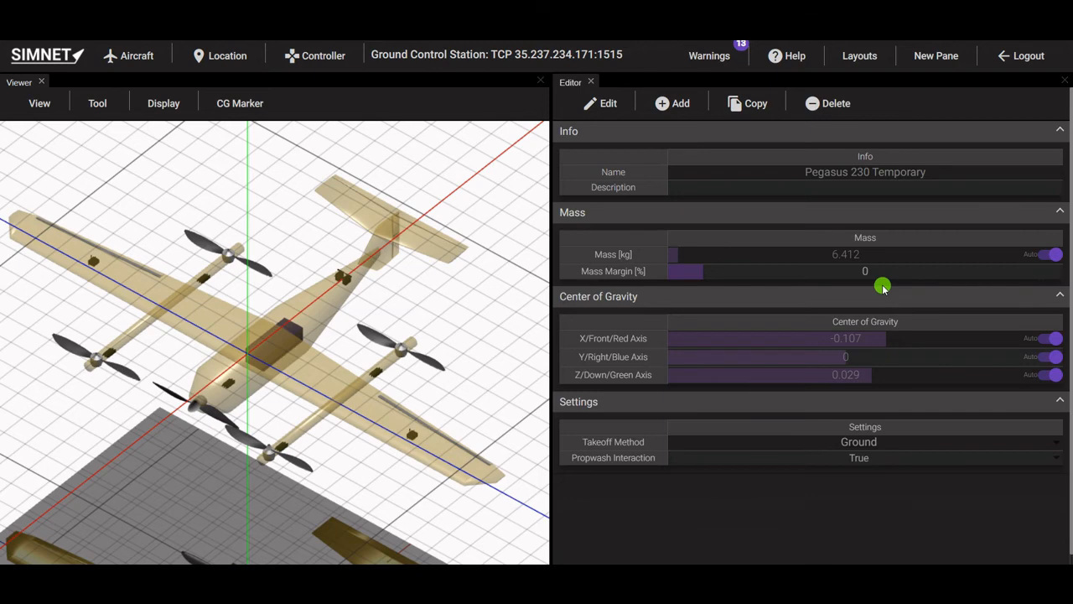
# Show the center of gravity marker and view the aircraft from above.
pyautogui.click(240, 106)
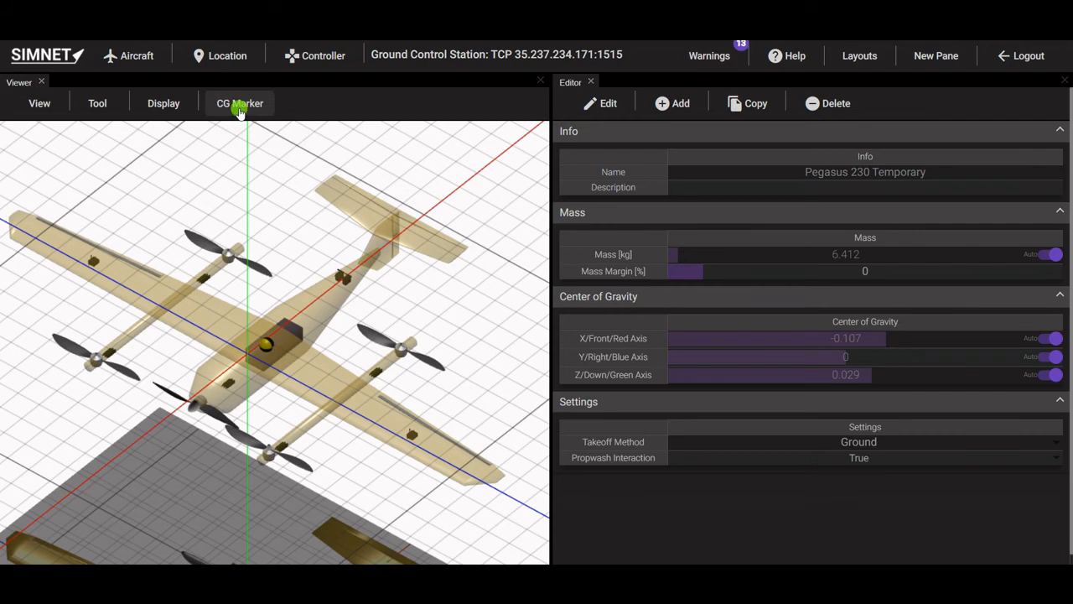
pyautogui.click(44, 104)
pyautogui.click(53, 135)
pyautogui.scroll(3, 281, 323)
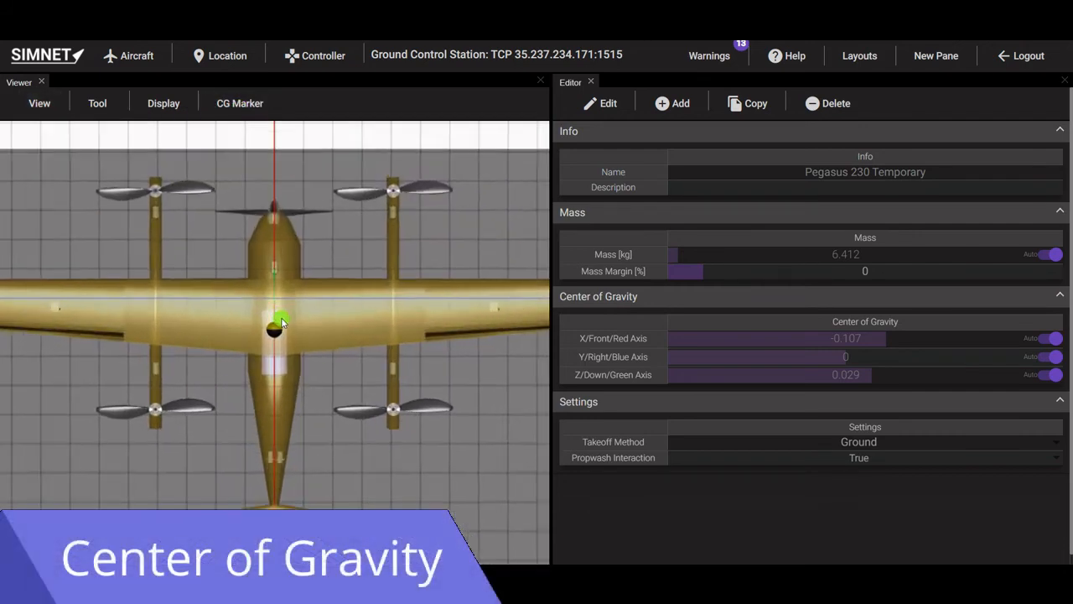
pyautogui.scroll(1, 277, 327)
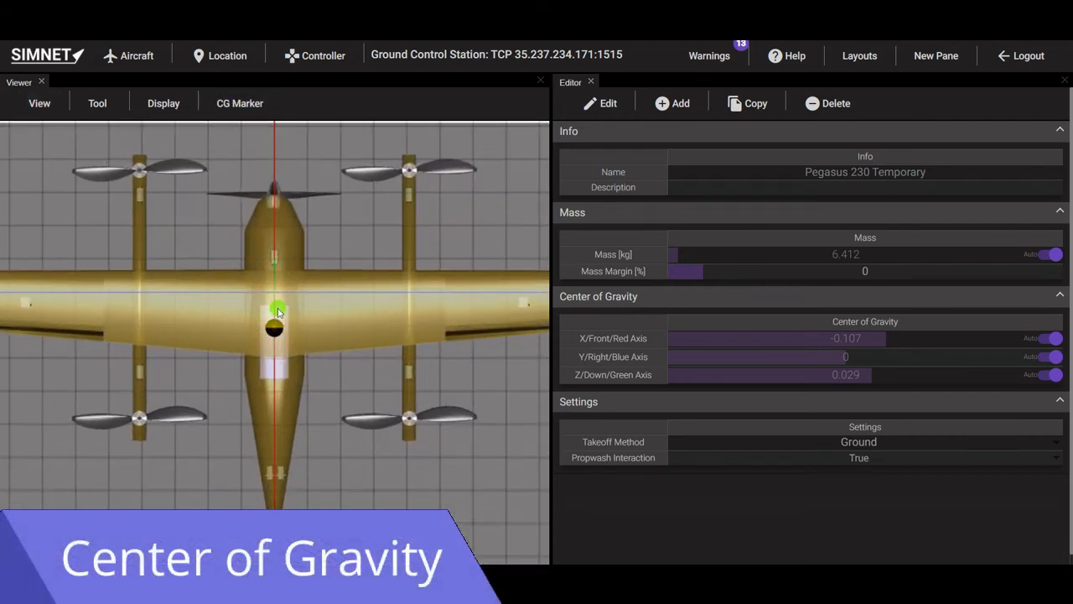
# Move the battery forward into the nose until the center of gravity is at about X -0.004 m.
pyautogui.click(284, 372)
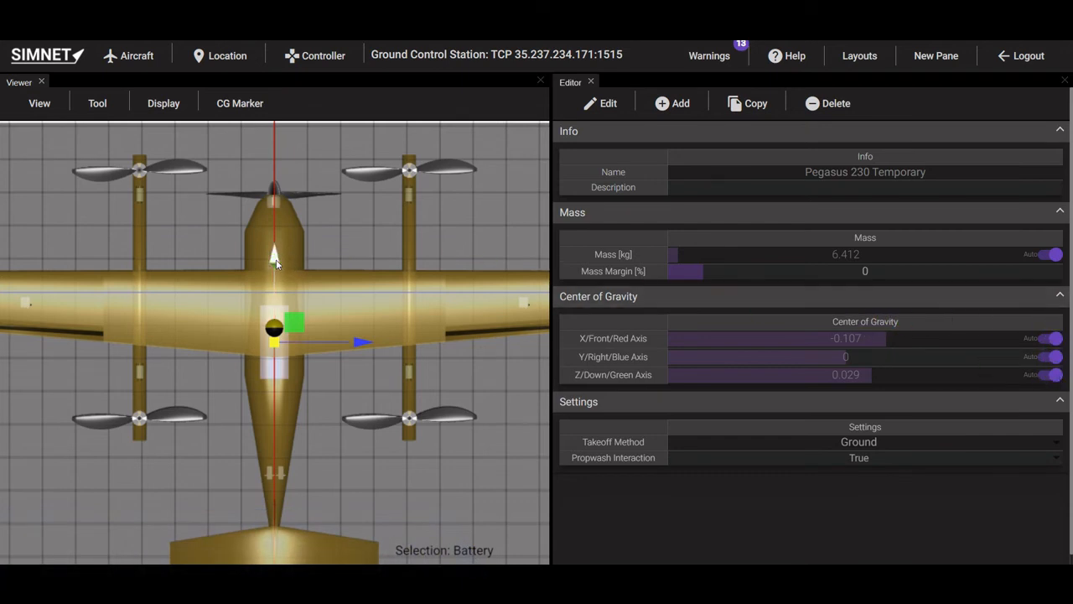
pyautogui.moveTo(274, 251); pyautogui.dragTo(276, 191)
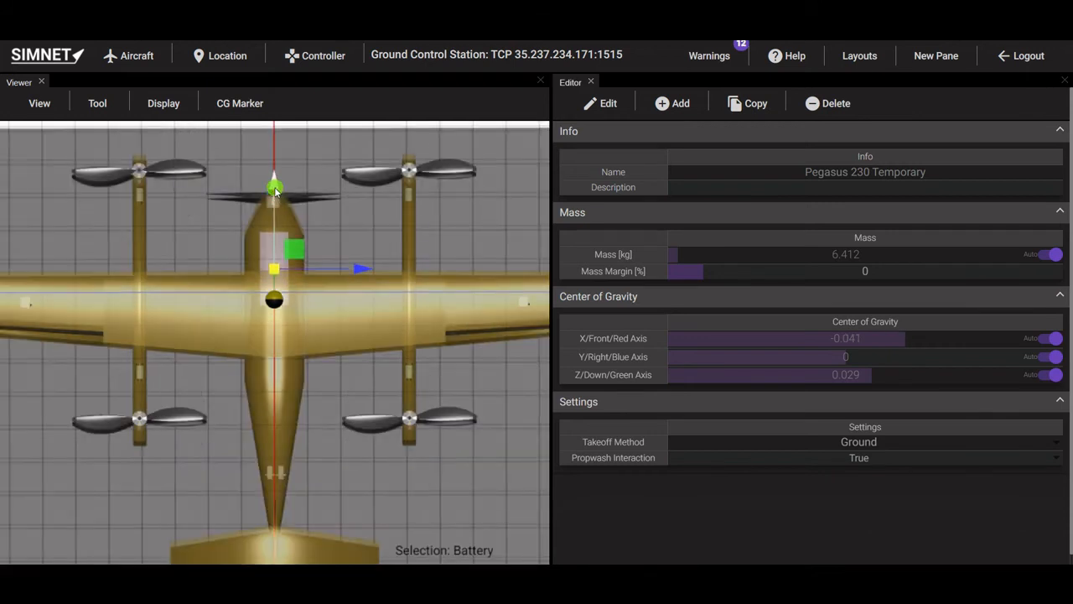
pyautogui.scroll(-3, 289, 201)
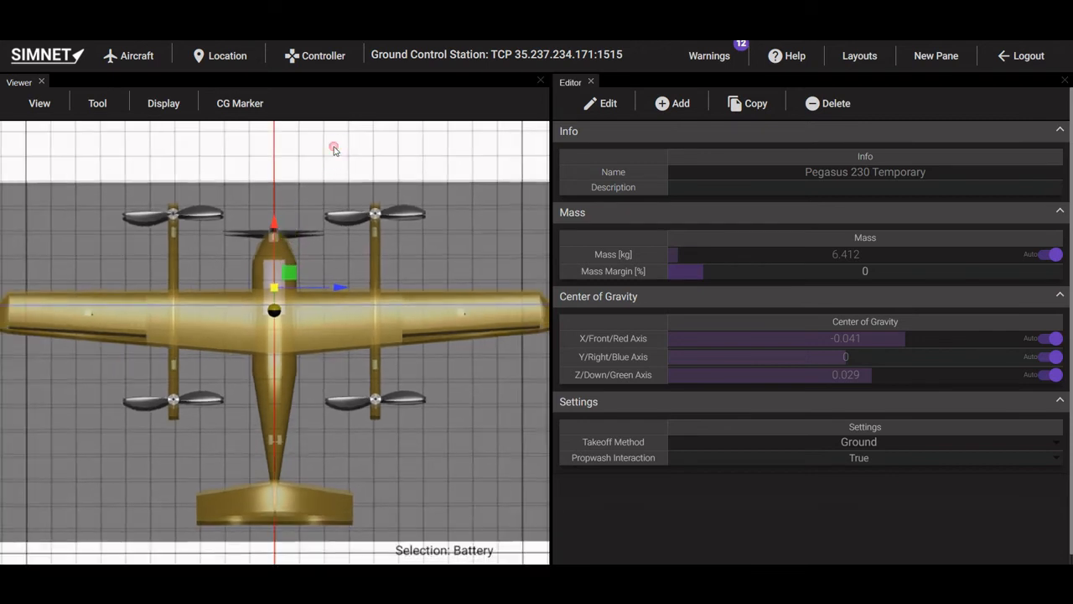
pyautogui.click(334, 148)
pyautogui.click(280, 273)
pyautogui.click(280, 275)
pyautogui.moveTo(275, 223); pyautogui.dragTo(277, 216)
pyautogui.click(340, 143)
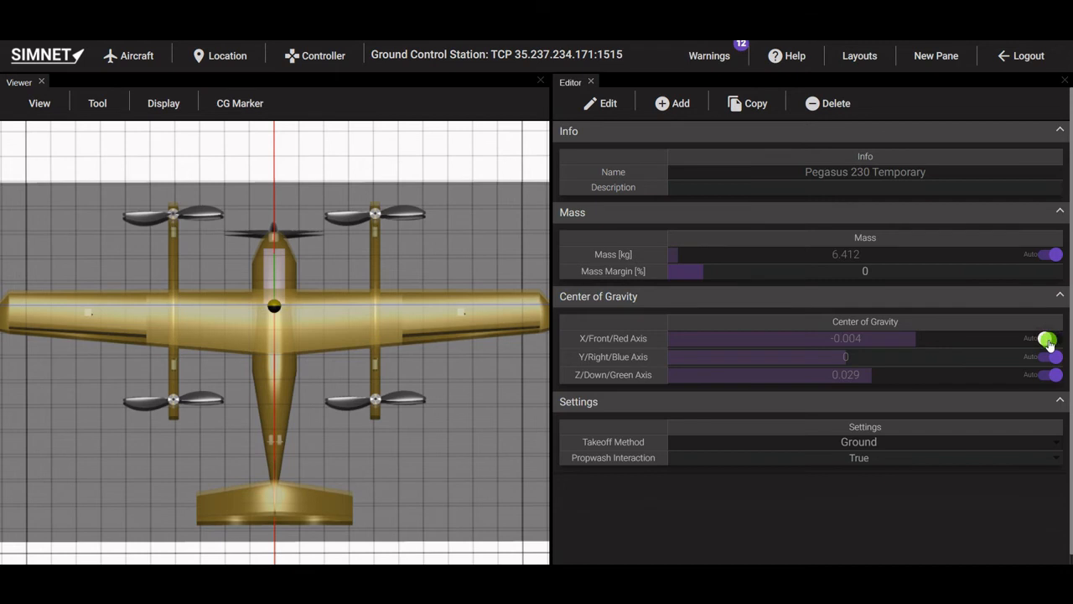
# Switch the aircraft's center of gravity values from automatic to manual and back to automatic.
pyautogui.click(1047, 340)
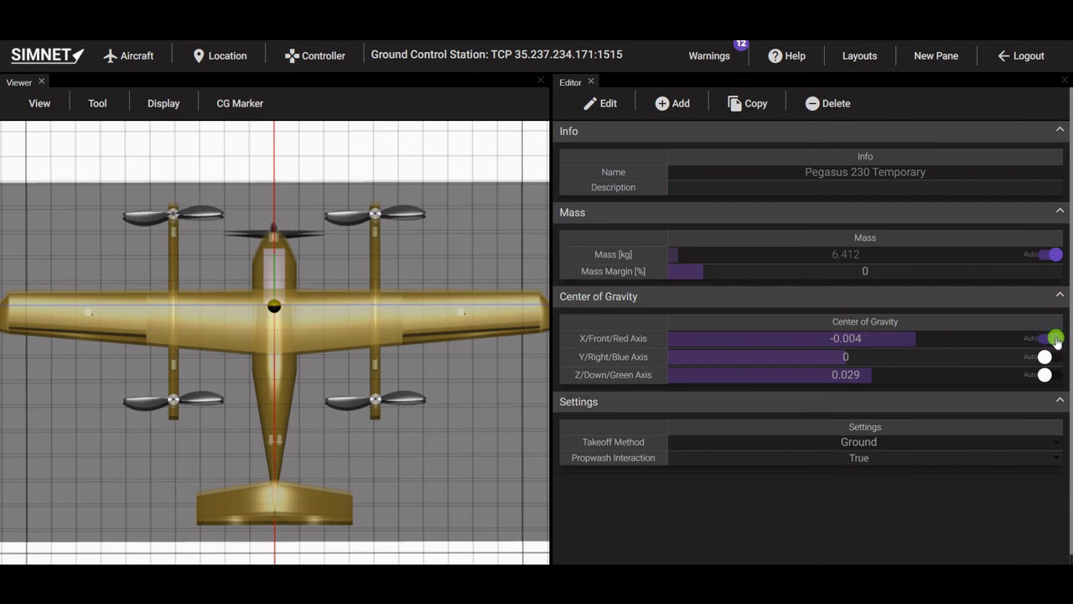
pyautogui.click(1055, 338)
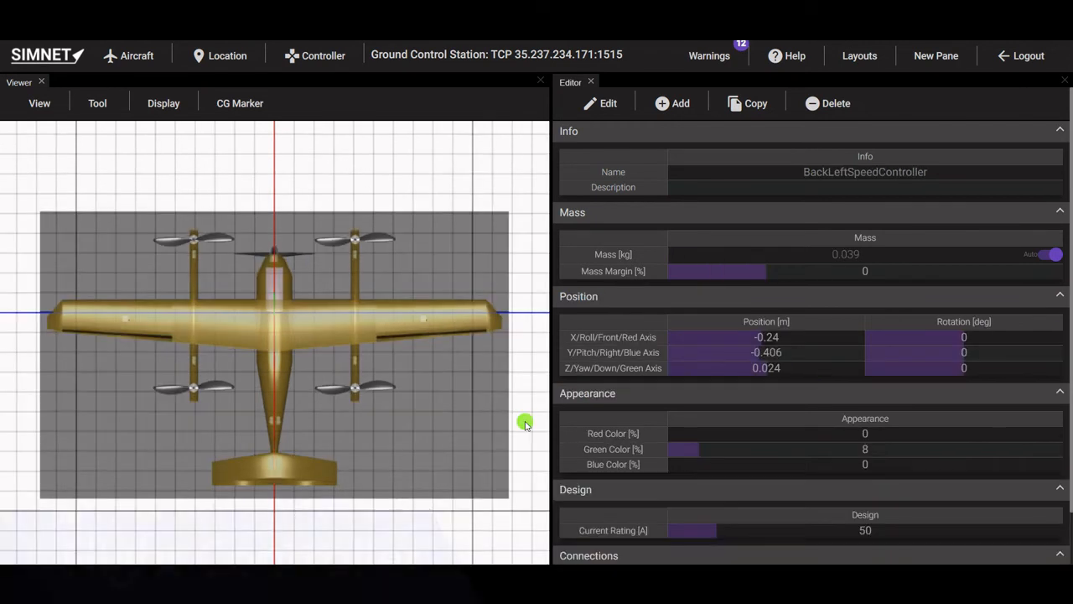
# Add a flight controller to the aircraft and open it for editing.
pyautogui.click(679, 104)
pyautogui.click(672, 207)
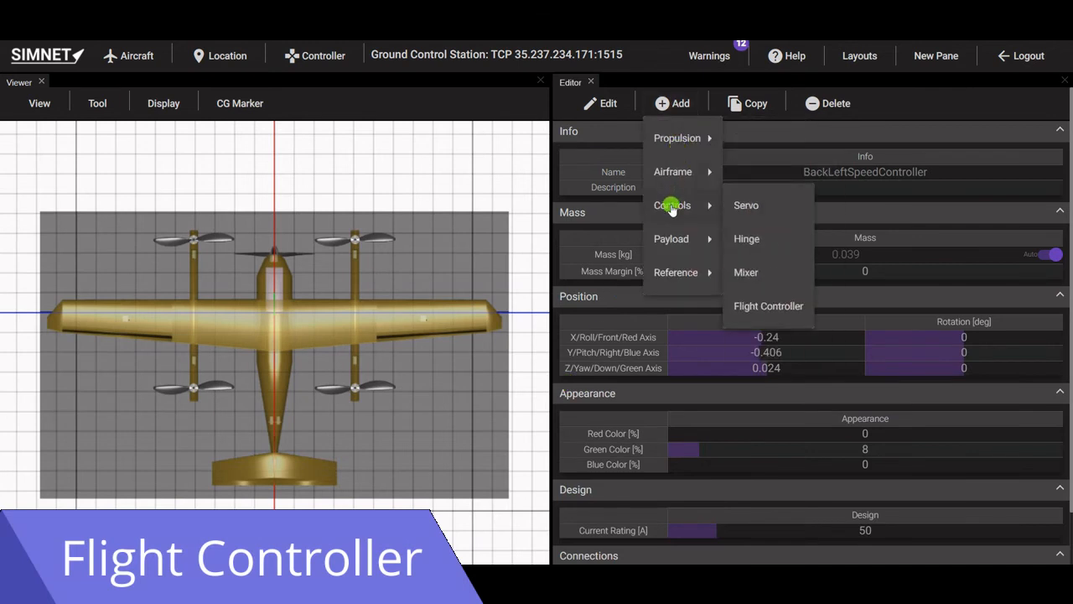
pyautogui.click(754, 307)
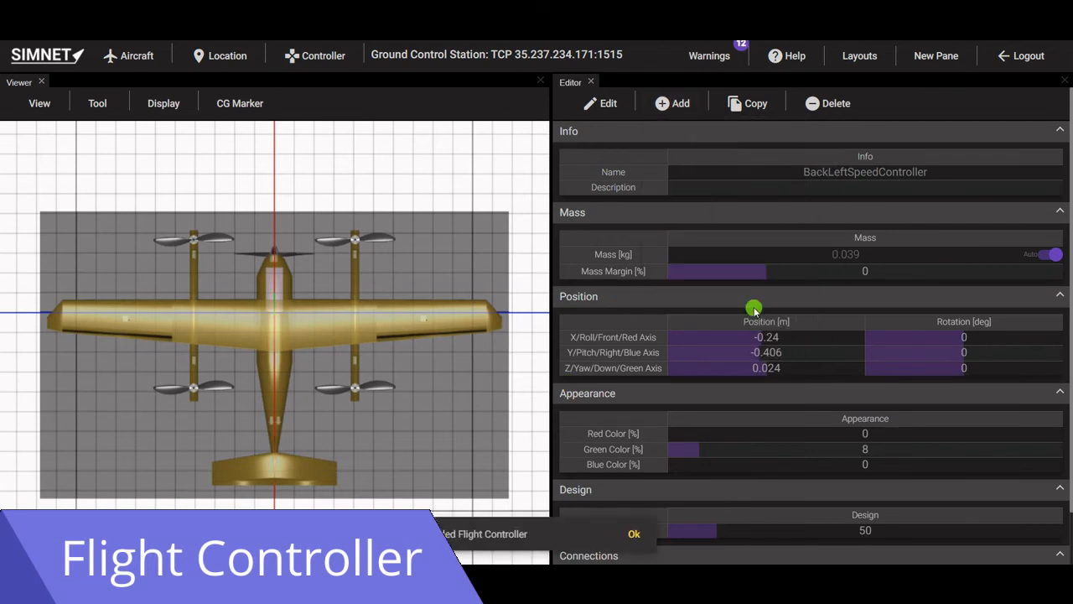
pyautogui.click(607, 105)
pyautogui.click(616, 238)
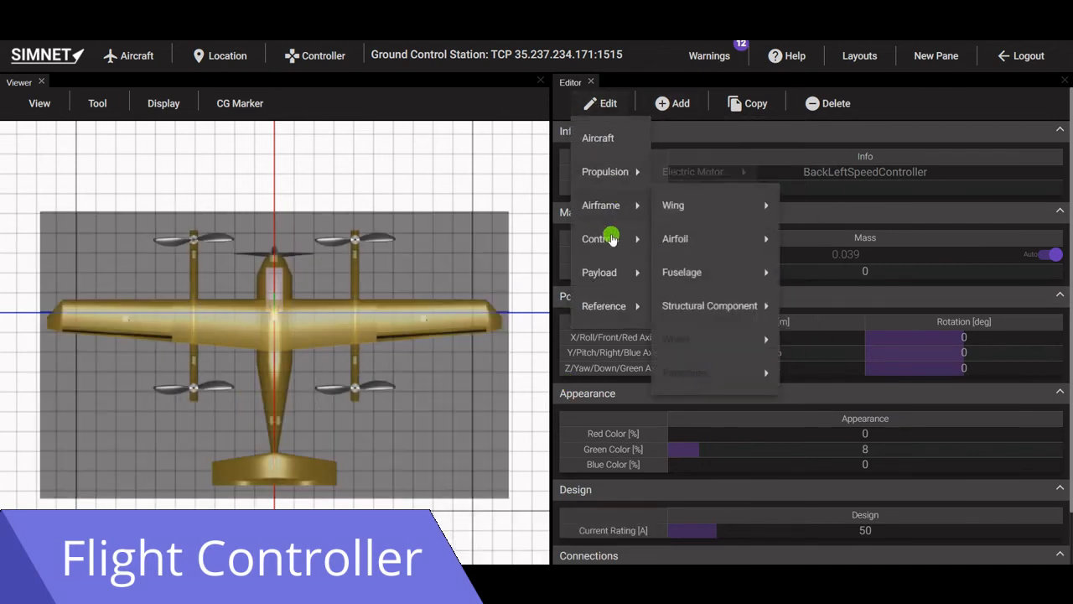
pyautogui.moveTo(697, 339)
pyautogui.click(777, 342)
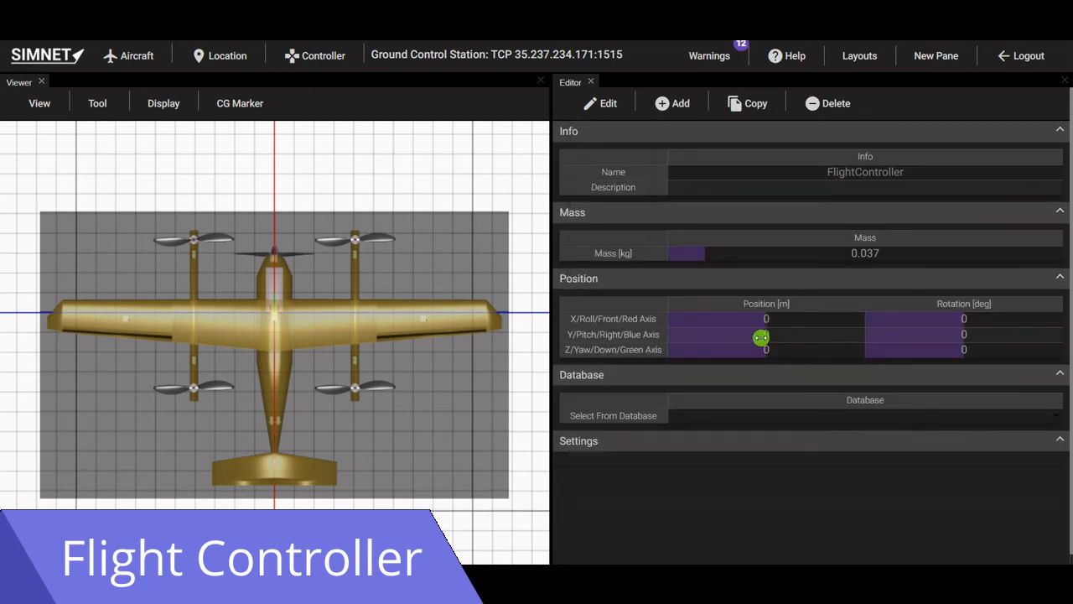
# Move the flight controller back inside the fuselage to X -0.066 m and assign it the VTOLFlightController type from the database.
pyautogui.moveTo(767, 322); pyautogui.dragTo(755, 321)
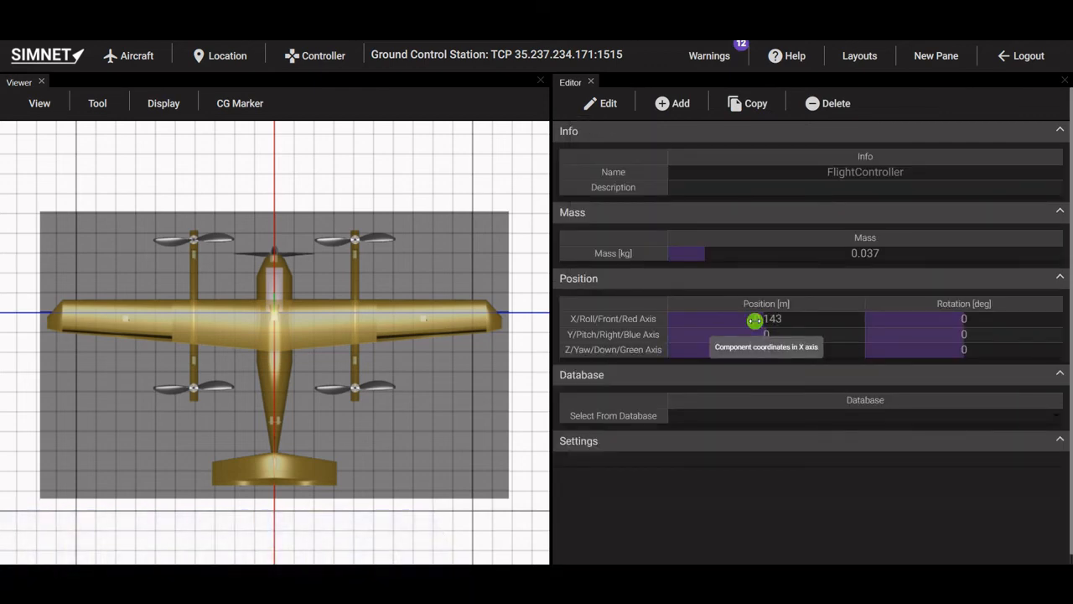
pyautogui.scroll(5, 282, 339)
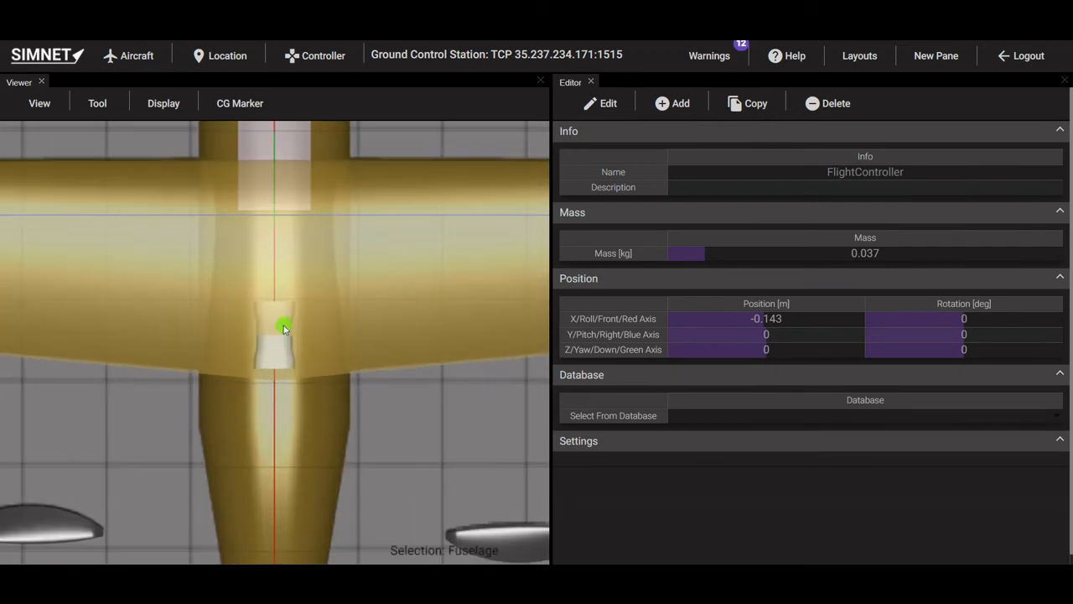
pyautogui.scroll(-5, 276, 261)
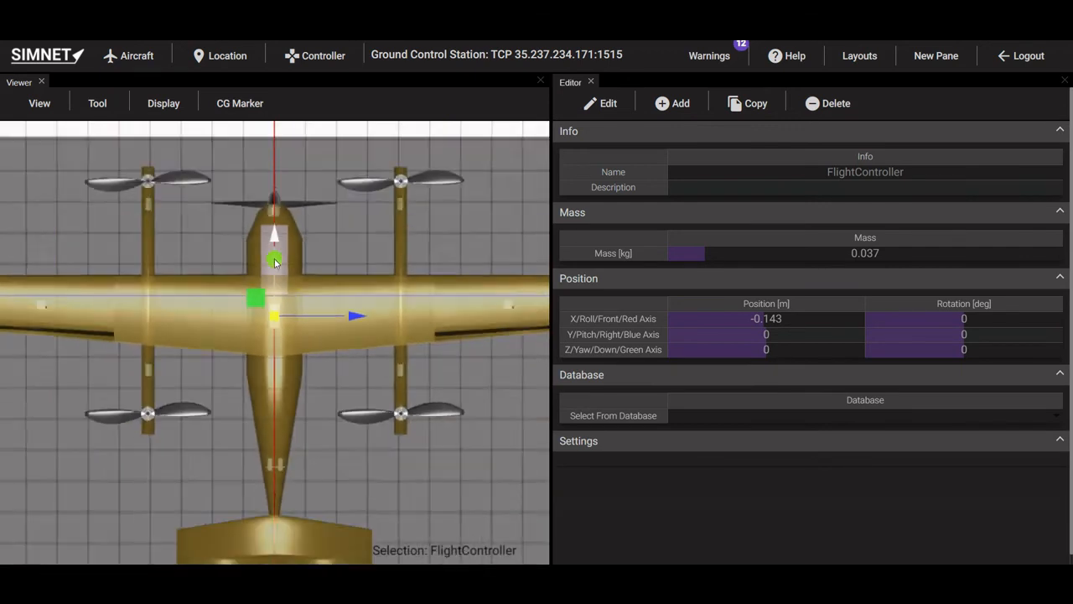
pyautogui.click(800, 416)
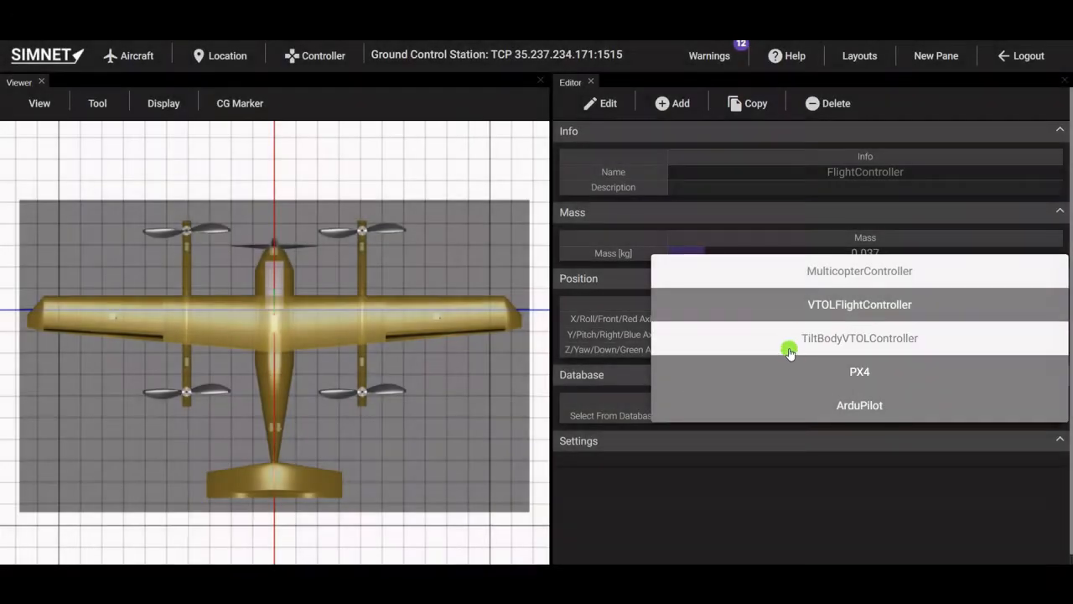
pyautogui.click(794, 306)
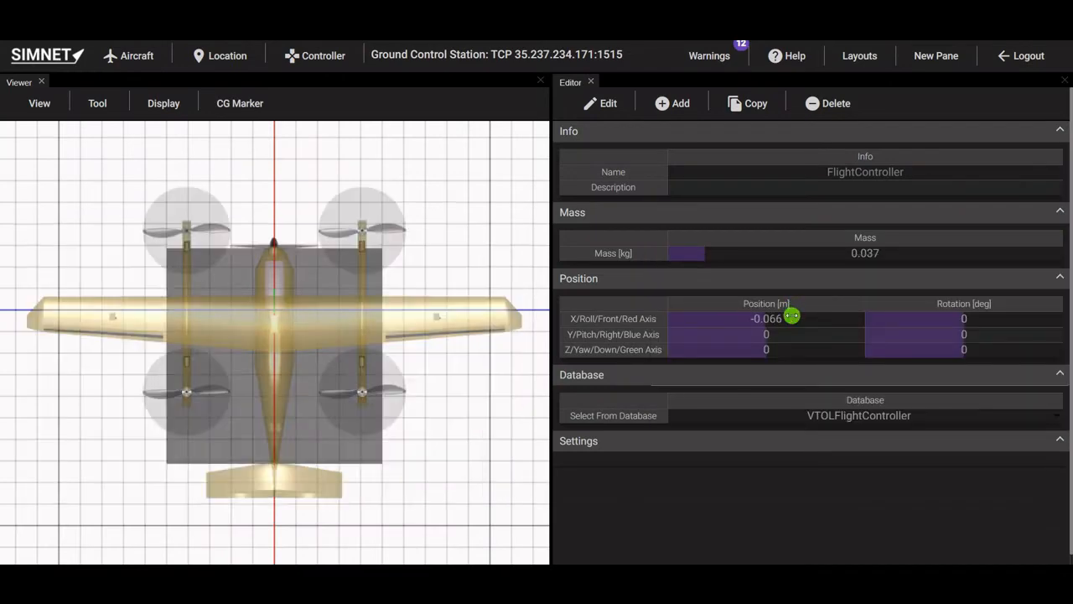
# Read the output channels and parameters in the flight controller's user guide, and close the guide.
pyautogui.scroll(-3, 792, 317)
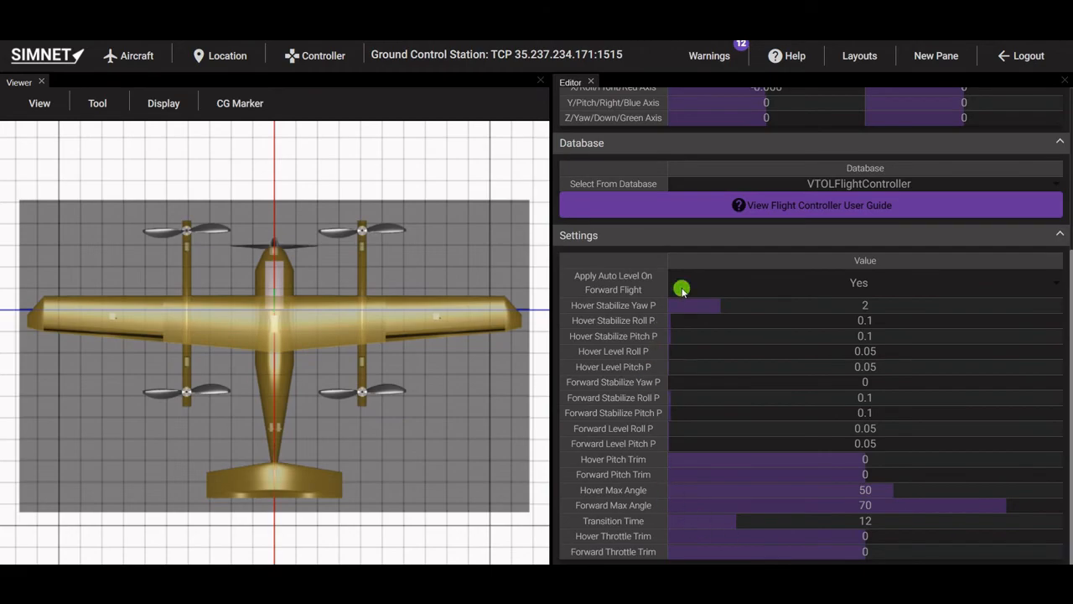
pyautogui.click(799, 207)
pyautogui.scroll(-10, 855, 192)
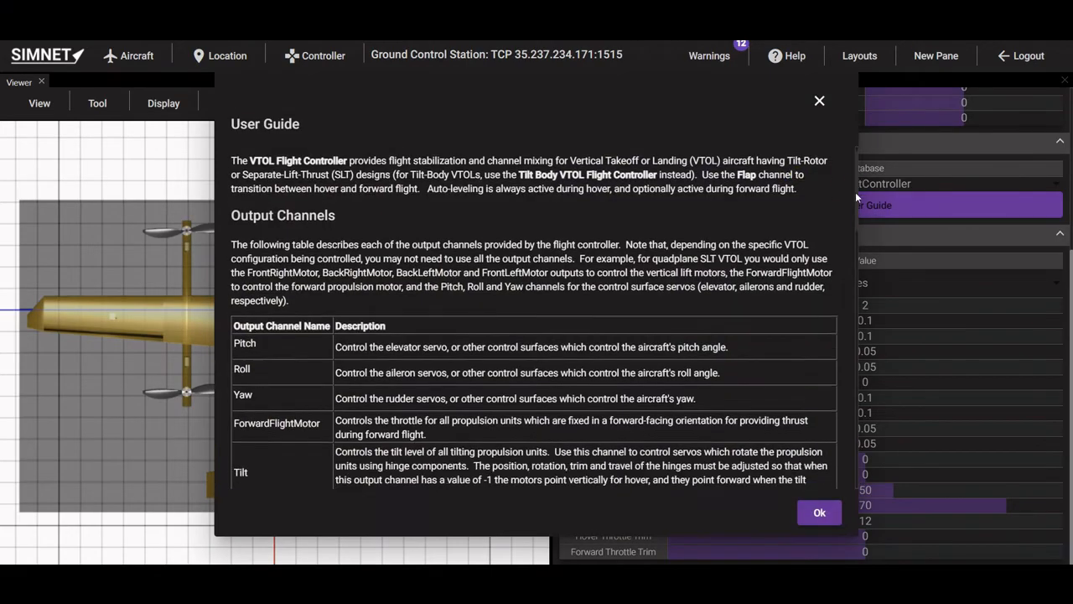
pyautogui.moveTo(857, 347); pyautogui.dragTo(852, 220)
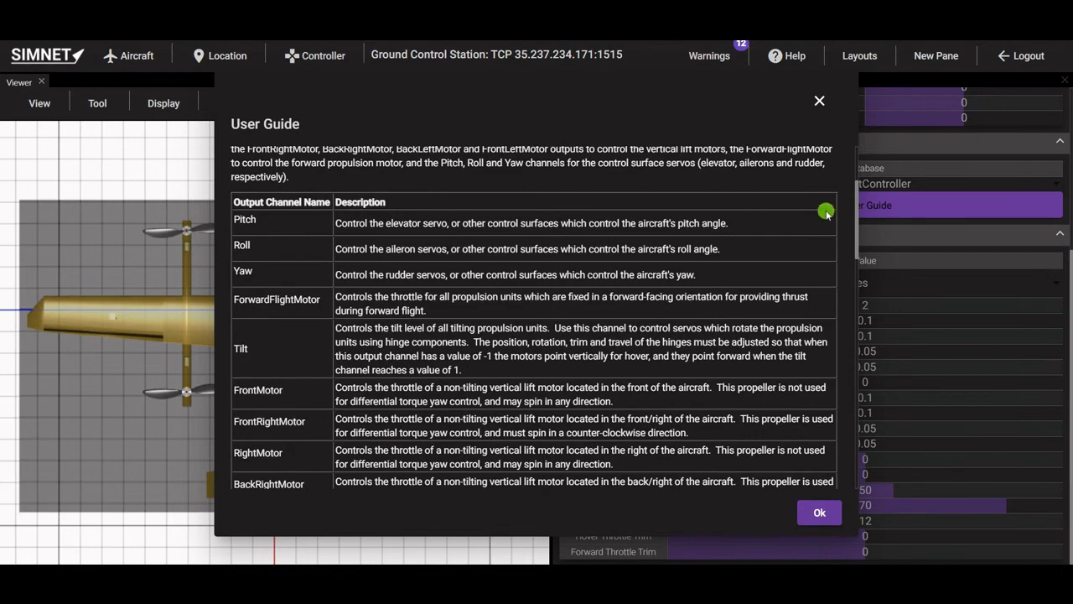
pyautogui.scroll(-8, 826, 213)
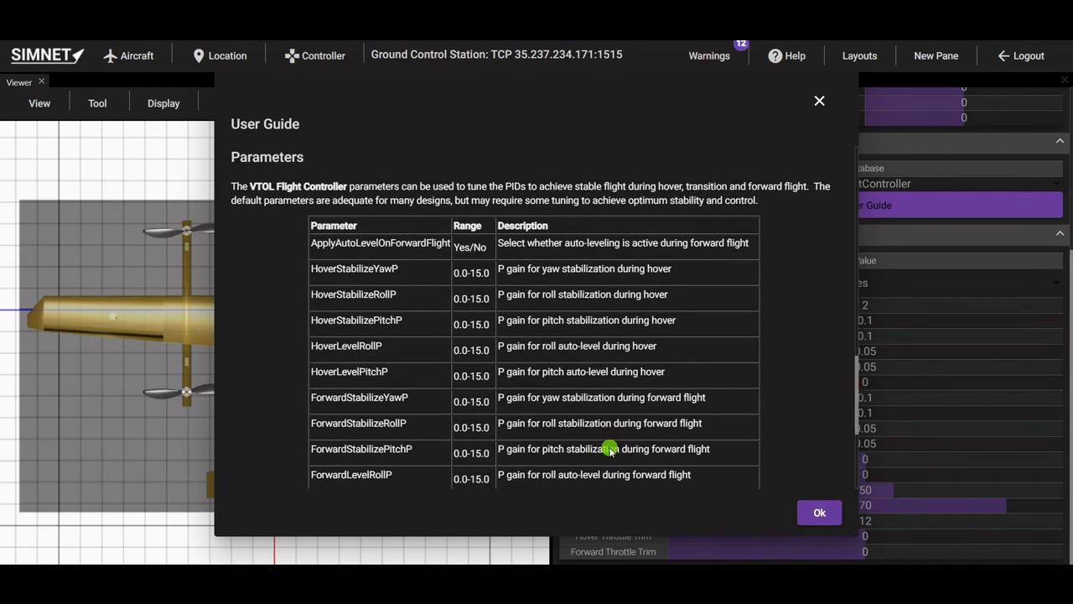
pyautogui.moveTo(858, 387); pyautogui.dragTo(843, 196)
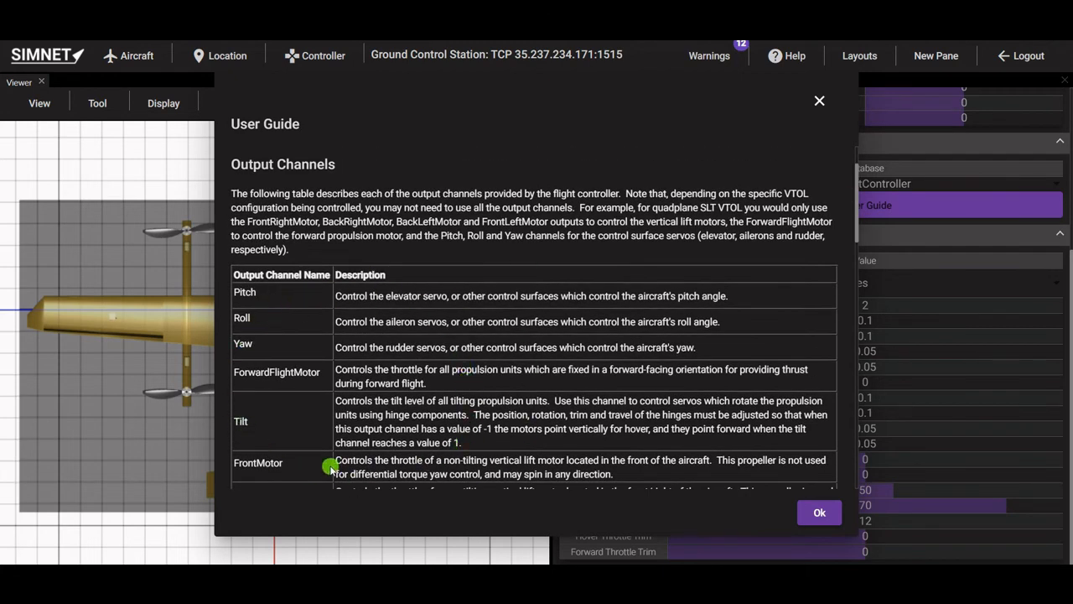
pyautogui.click(817, 513)
pyautogui.scroll(5, 682, 302)
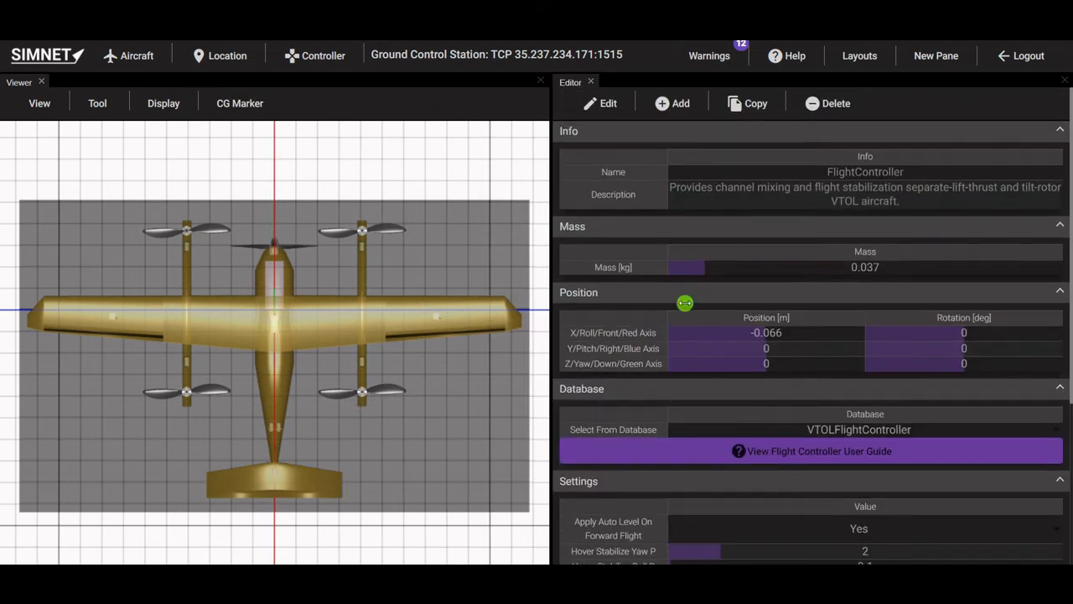
# Connect the forward motor's SpeedController throttle signal to FlightController:ForwardFlightMotor.
pyautogui.click(607, 104)
pyautogui.moveTo(603, 203)
pyautogui.moveTo(605, 171)
pyautogui.moveTo(695, 206)
pyautogui.click(784, 207)
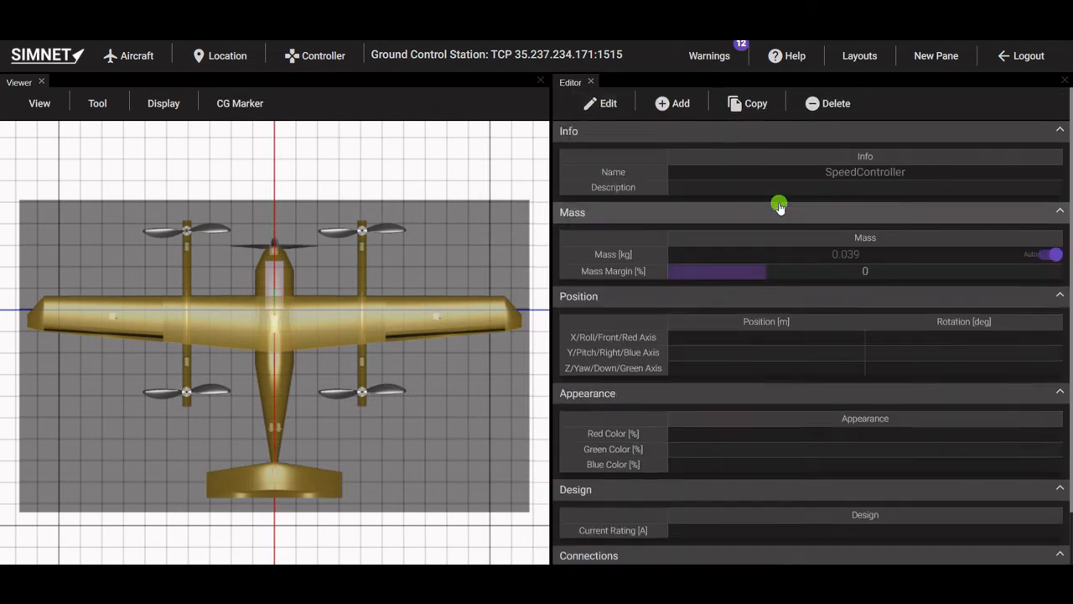
pyautogui.scroll(-1, 821, 373)
pyautogui.click(801, 542)
pyautogui.scroll(6, 779, 512)
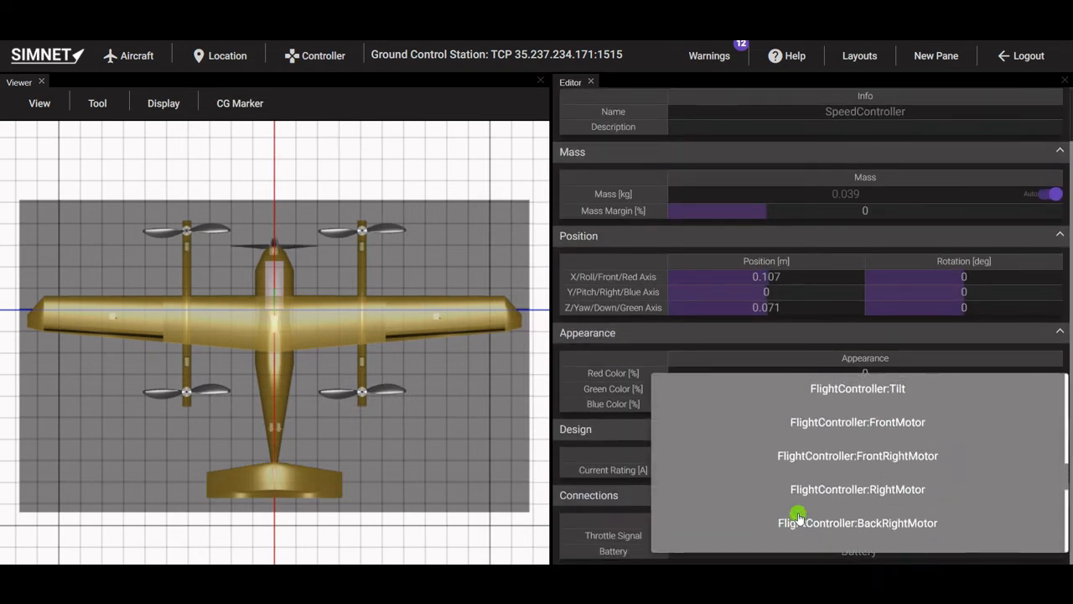
pyautogui.click(805, 492)
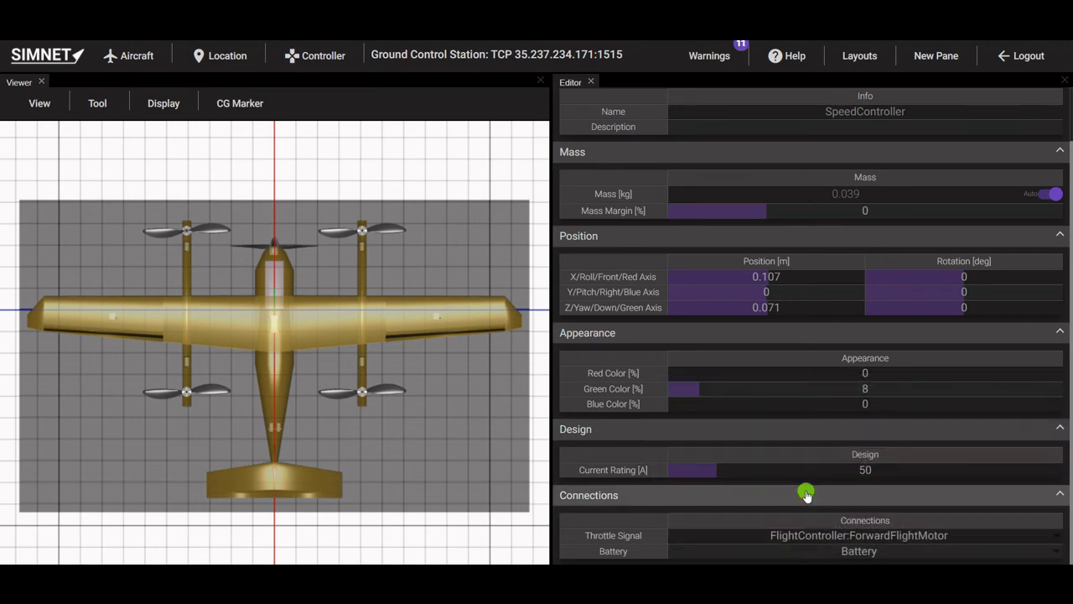
# Connect the FrontRightSpeedController's throttle signal to FlightController:FrontRightMotor.
pyautogui.scroll(1, 616, 112)
pyautogui.click(611, 104)
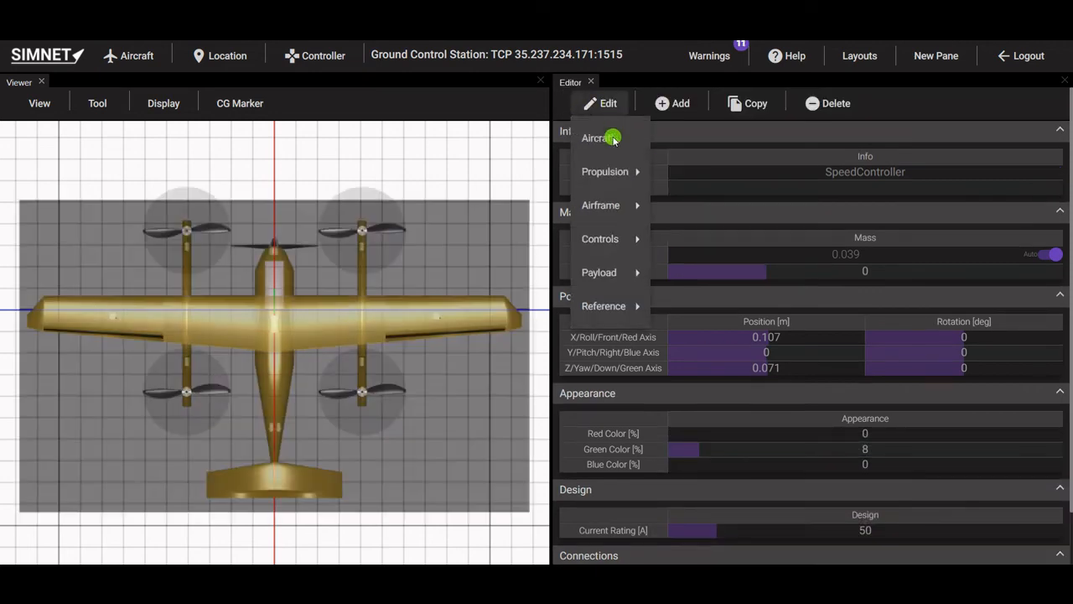
pyautogui.moveTo(726, 202)
pyautogui.click(809, 245)
pyautogui.scroll(-1, 821, 294)
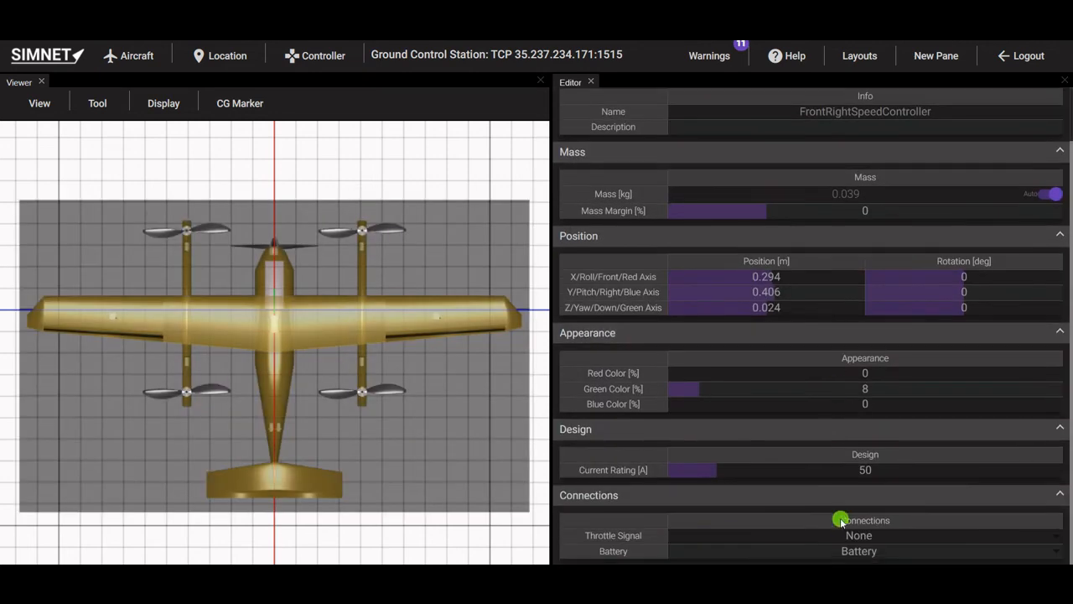
pyautogui.click(843, 534)
pyautogui.scroll(6, 839, 503)
pyautogui.scroll(-4, 836, 490)
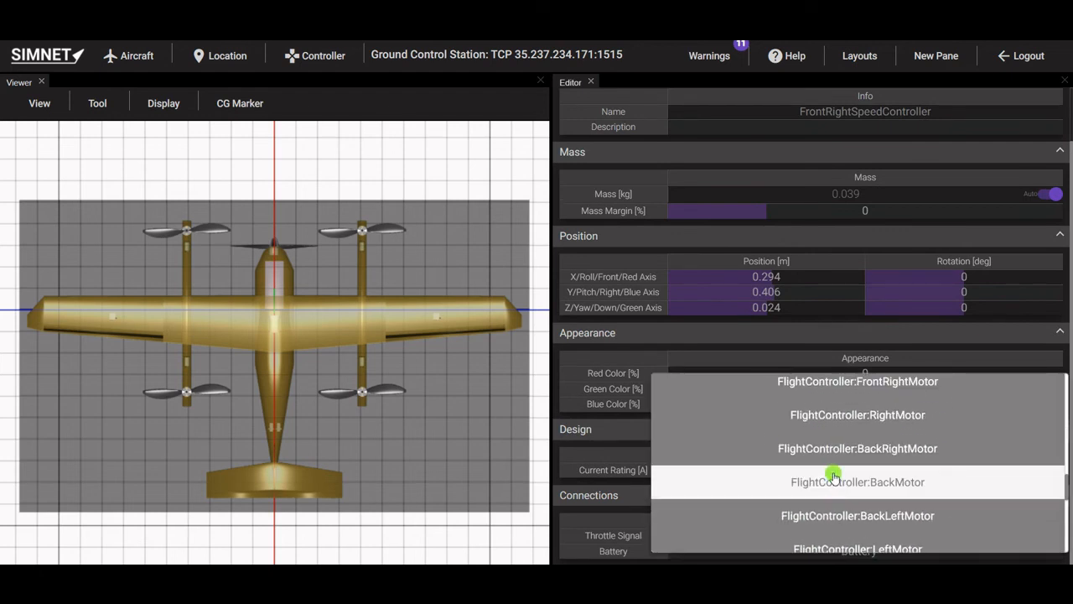
pyautogui.scroll(2, 824, 481)
pyautogui.click(830, 449)
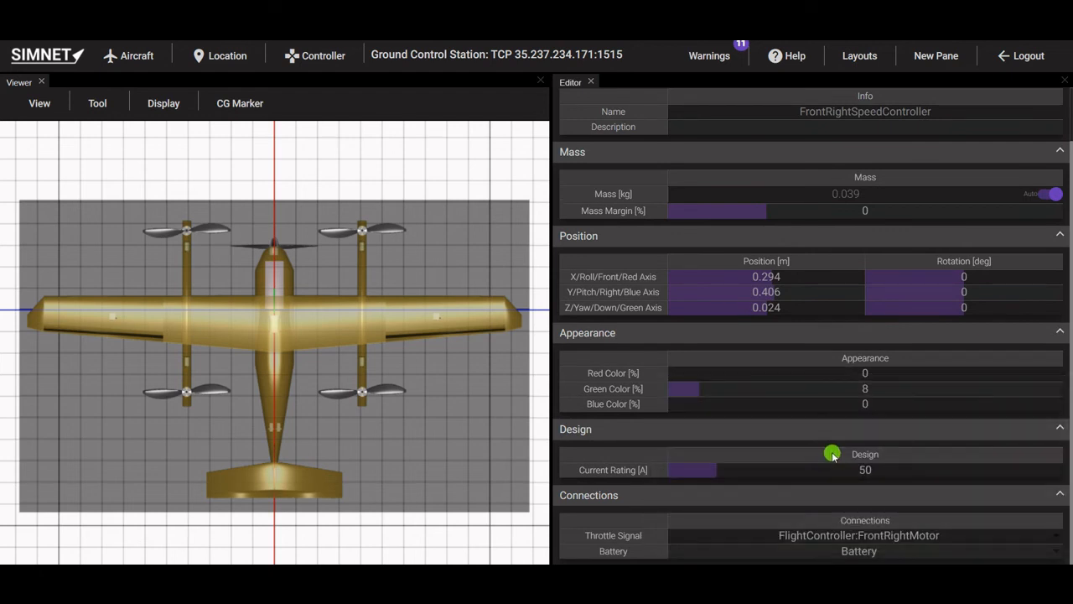
# Connect the BackRightSpeedController's throttle signal to FlightController:BackRightMotor.
pyautogui.scroll(1, 834, 457)
pyautogui.click(603, 103)
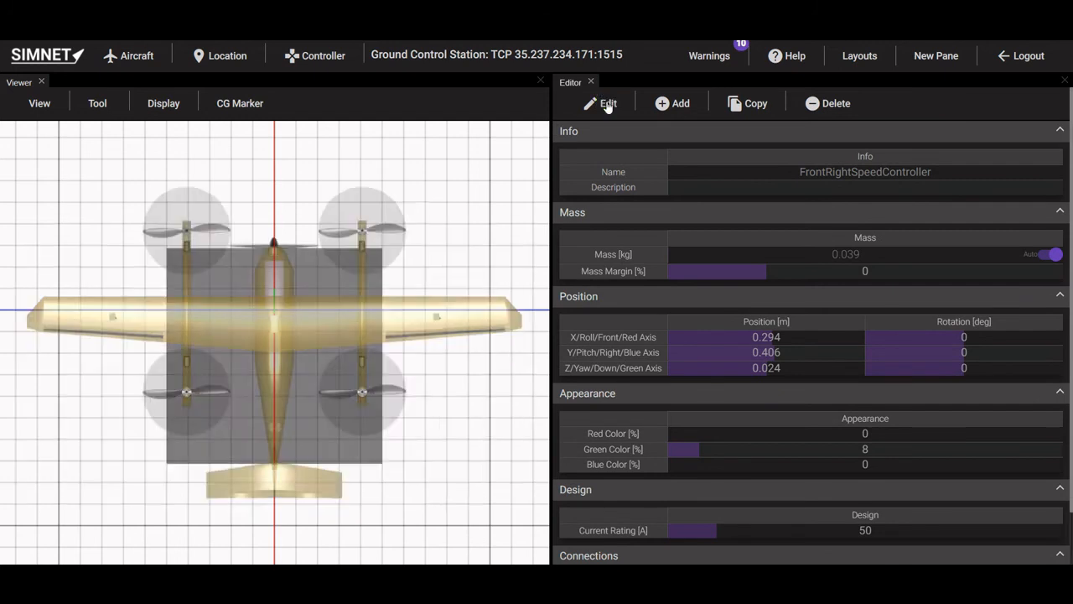
pyautogui.click(622, 170)
pyautogui.click(698, 207)
pyautogui.click(819, 277)
pyautogui.scroll(-1, 820, 282)
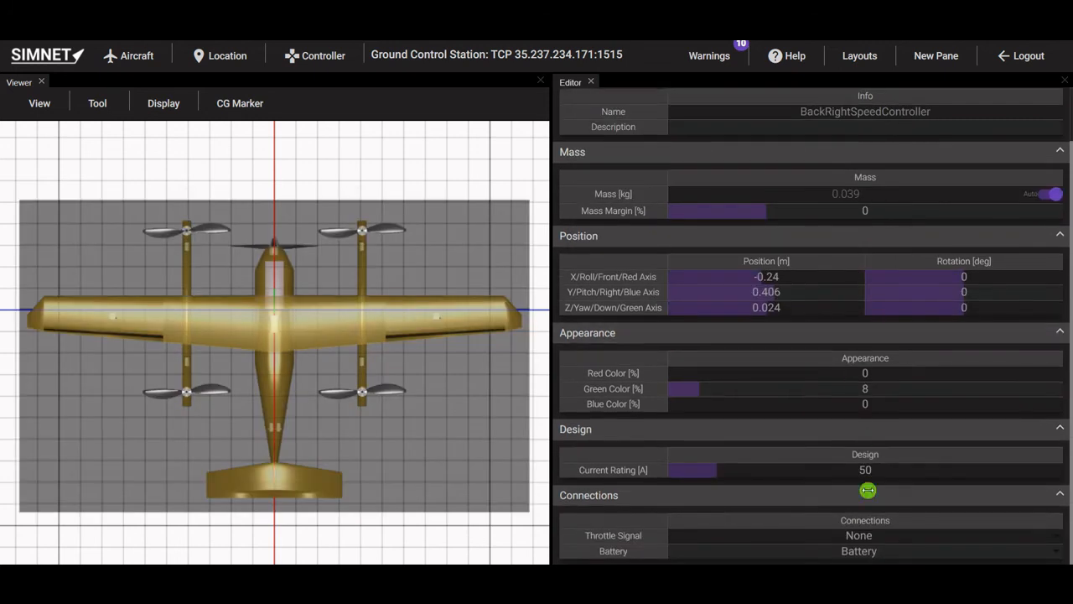
pyautogui.click(858, 534)
pyautogui.scroll(1, 804, 476)
pyautogui.scroll(5, 803, 476)
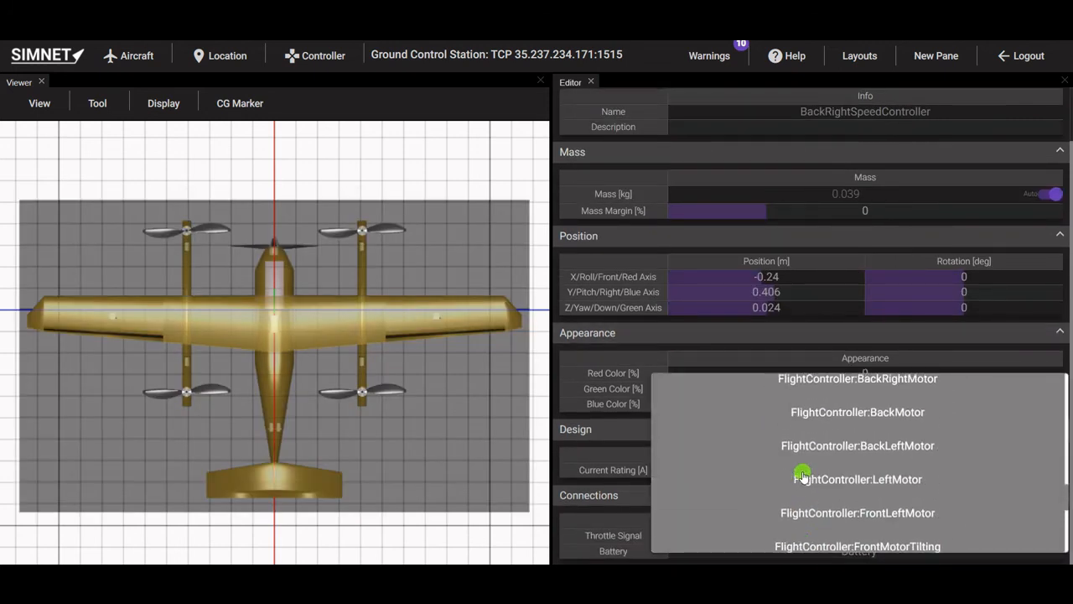
pyautogui.scroll(2, 788, 480)
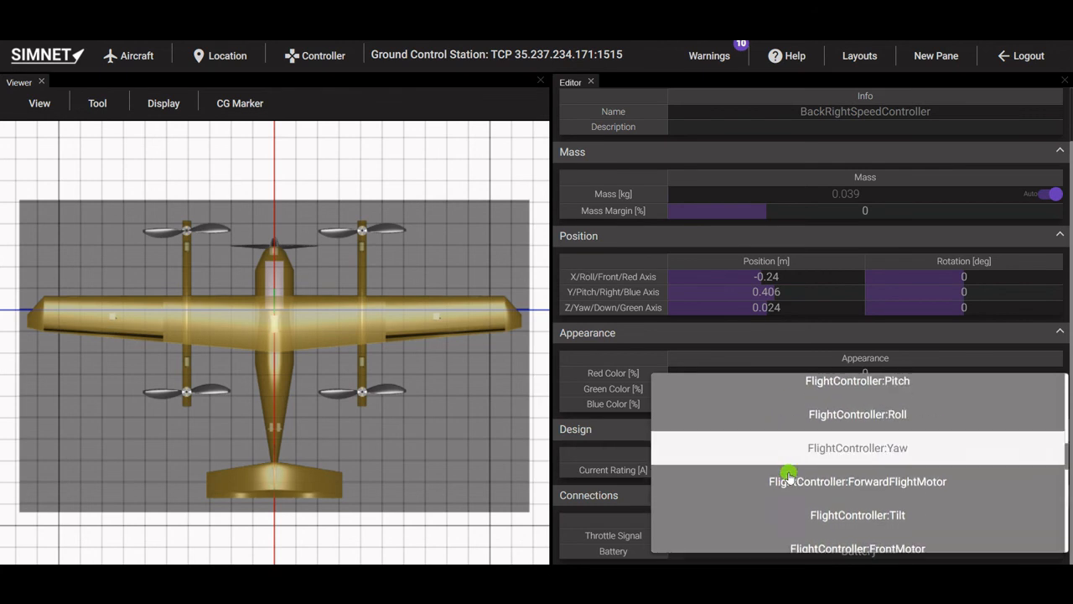
pyautogui.scroll(-6, 793, 470)
pyautogui.click(807, 451)
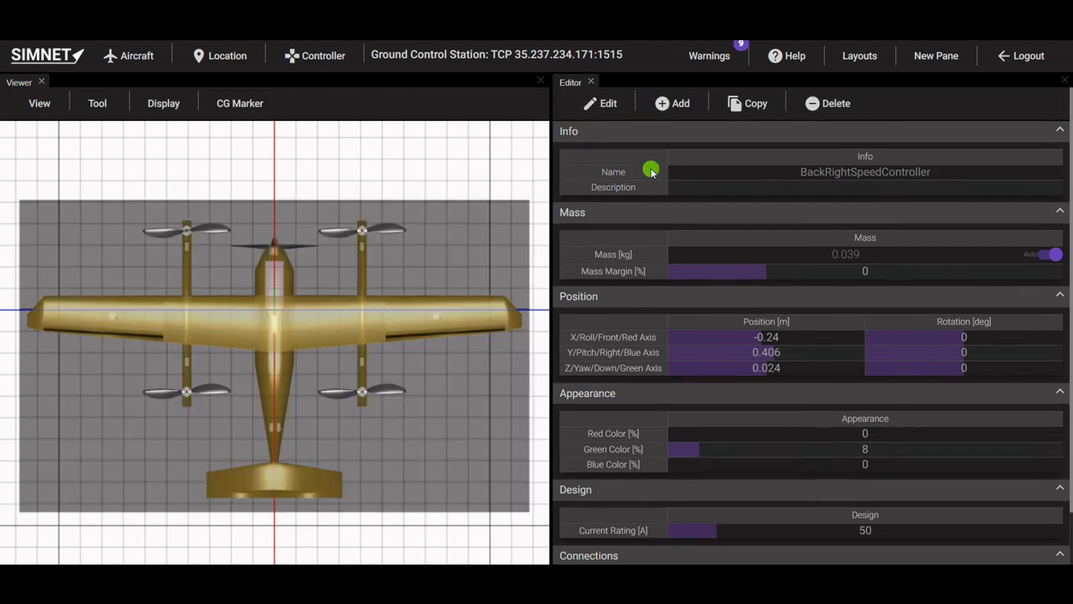
# Connect the FrontLeftSpeedController's throttle signal to FlightController:FrontLeftMotor.
pyautogui.click(602, 104)
pyautogui.moveTo(605, 172)
pyautogui.moveTo(683, 203)
pyautogui.click(826, 306)
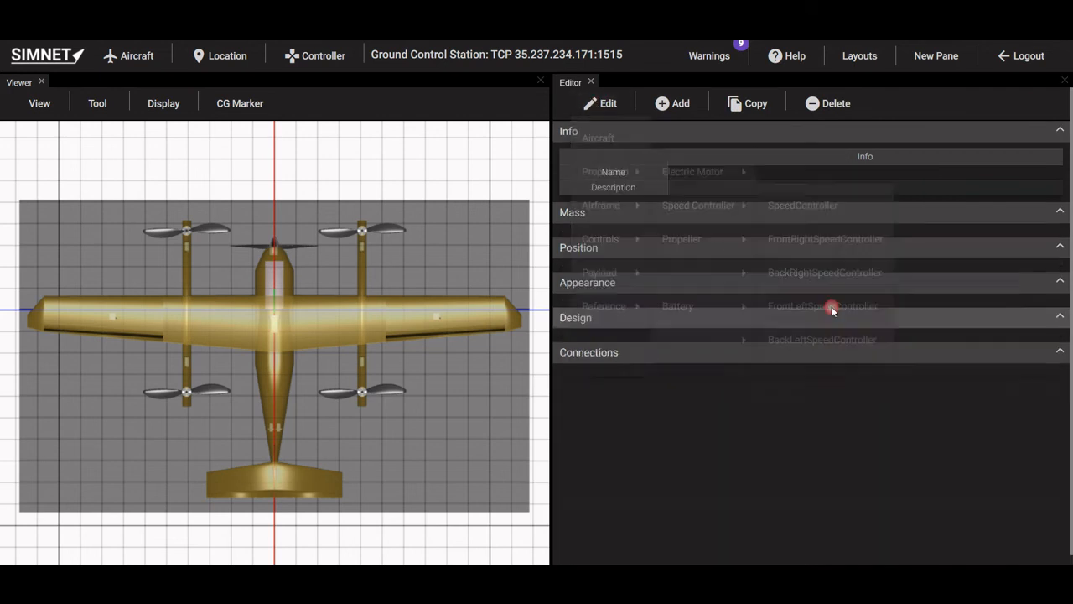
pyautogui.click(839, 541)
pyautogui.scroll(5, 815, 476)
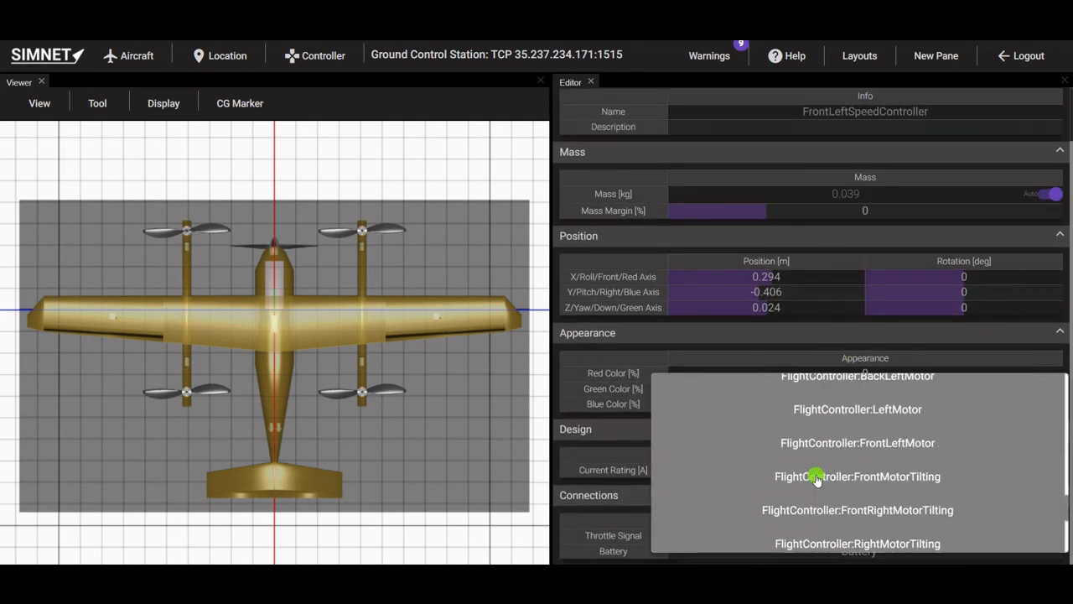
pyautogui.click(815, 511)
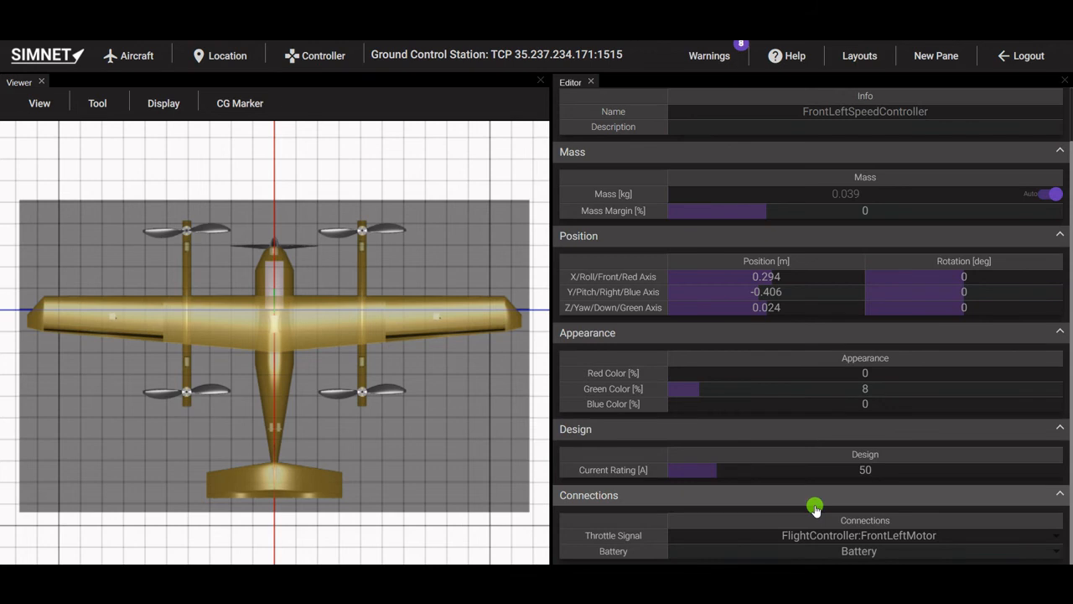
# Connect the BackLeftSpeedController's throttle signal to FlightController:BackLeftMotor.
pyautogui.scroll(1, 783, 395)
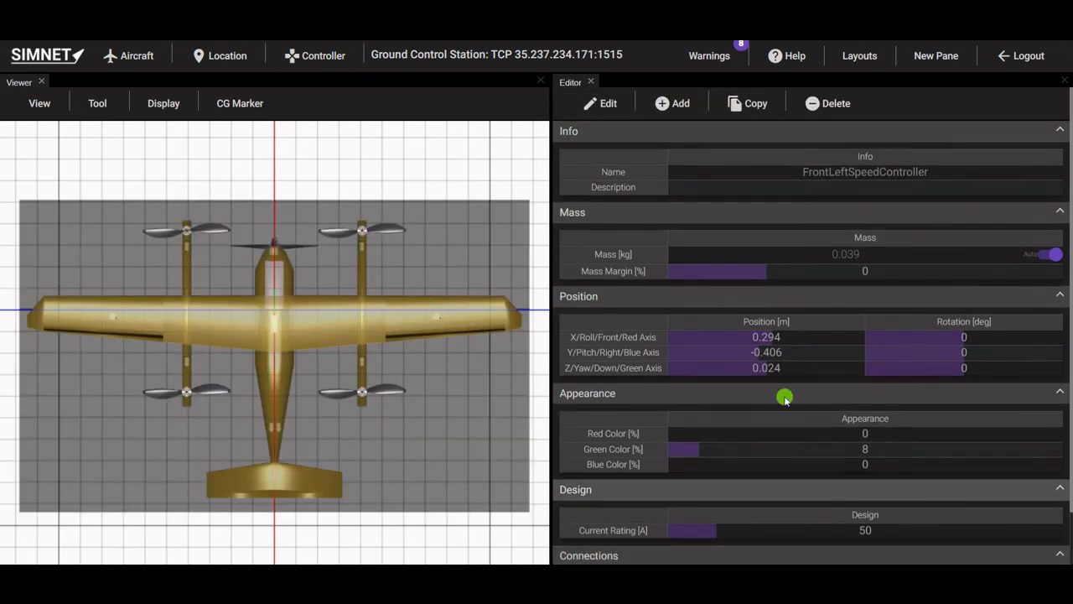
pyautogui.click(601, 103)
pyautogui.moveTo(606, 172)
pyautogui.moveTo(696, 206)
pyautogui.click(820, 340)
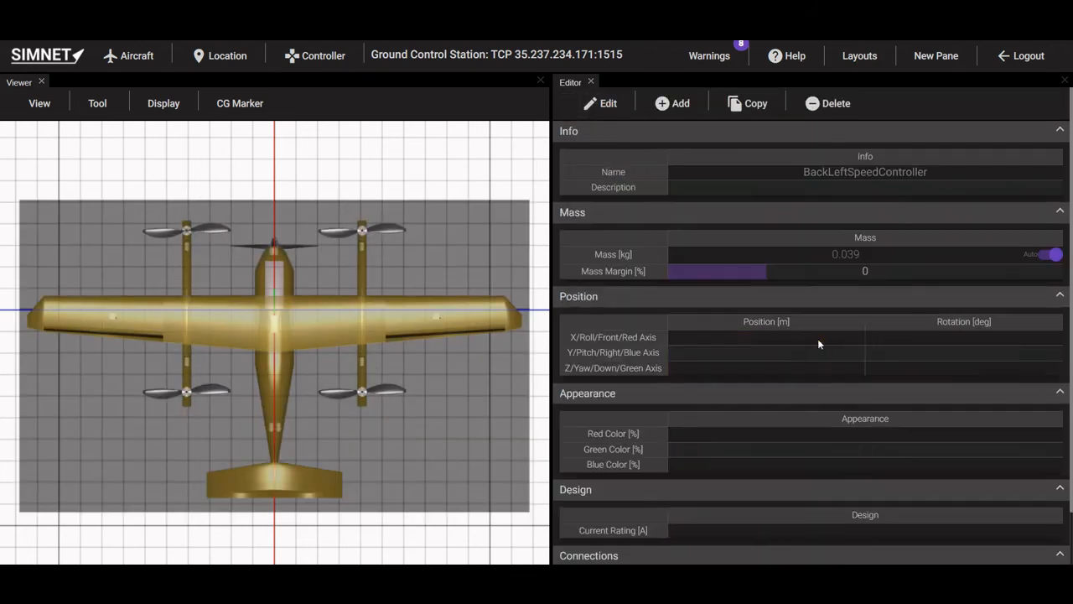
pyautogui.scroll(-1, 848, 511)
pyautogui.click(852, 536)
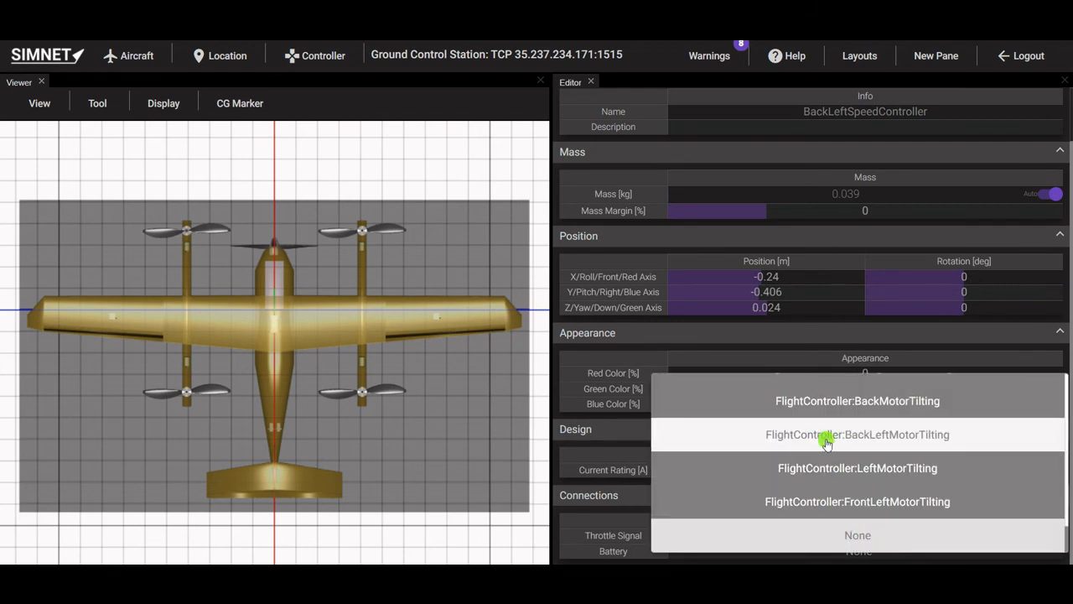
pyautogui.scroll(5, 824, 441)
pyautogui.click(851, 515)
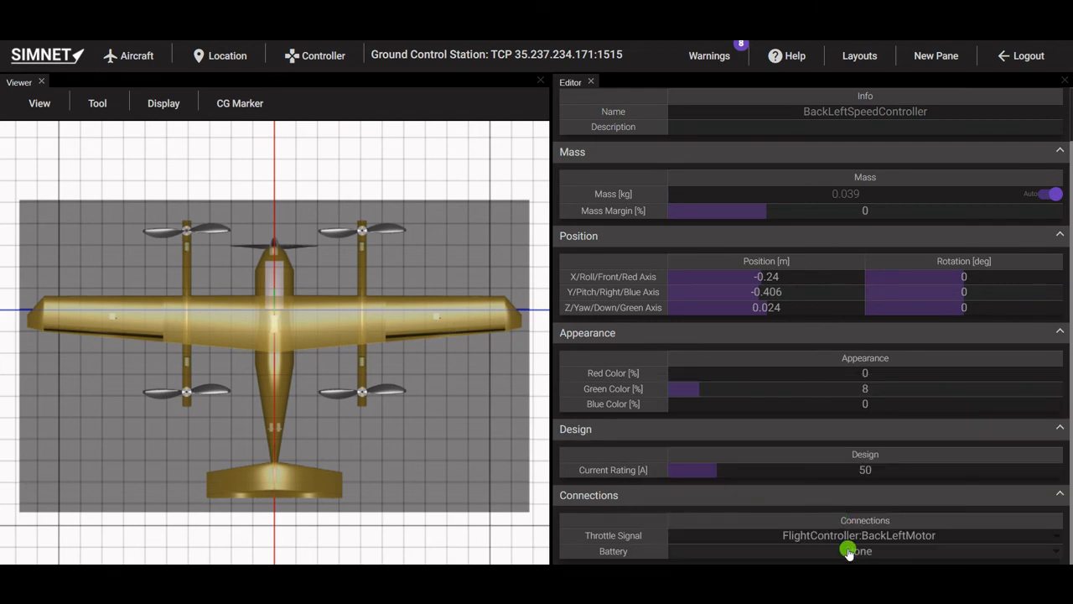
# Connect the BackLeftSpeedController to the battery and keep its throttle signal on FlightController:BackLeftMotor.
pyautogui.click(848, 545)
pyautogui.click(859, 542)
pyautogui.click(869, 537)
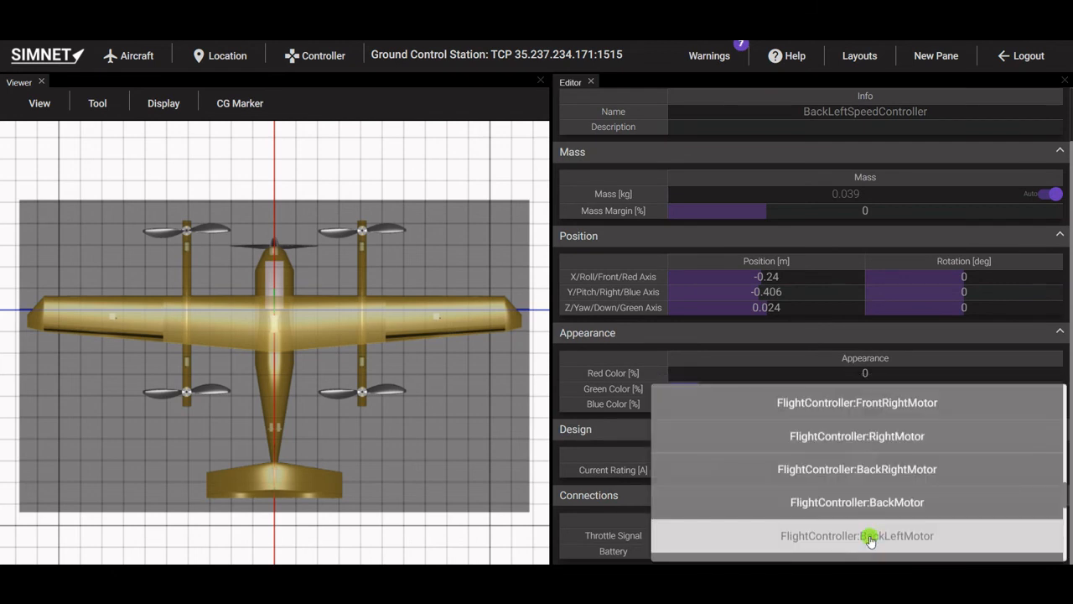
pyautogui.click(634, 527)
pyautogui.scroll(1, 644, 513)
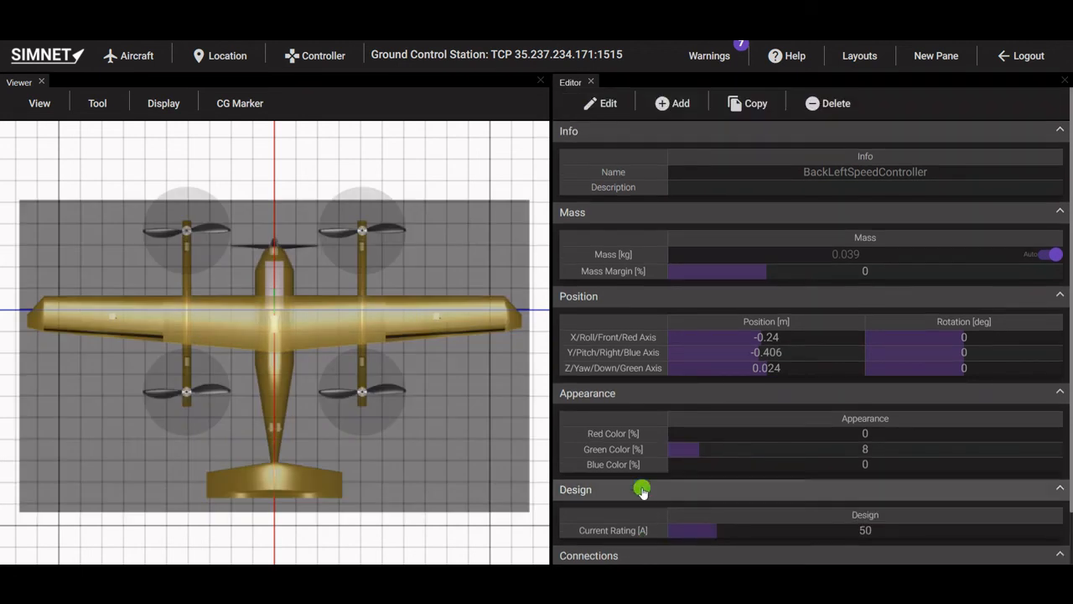
# Connect the RightAileronServo's input signal to FlightController:Roll.
pyautogui.click(602, 103)
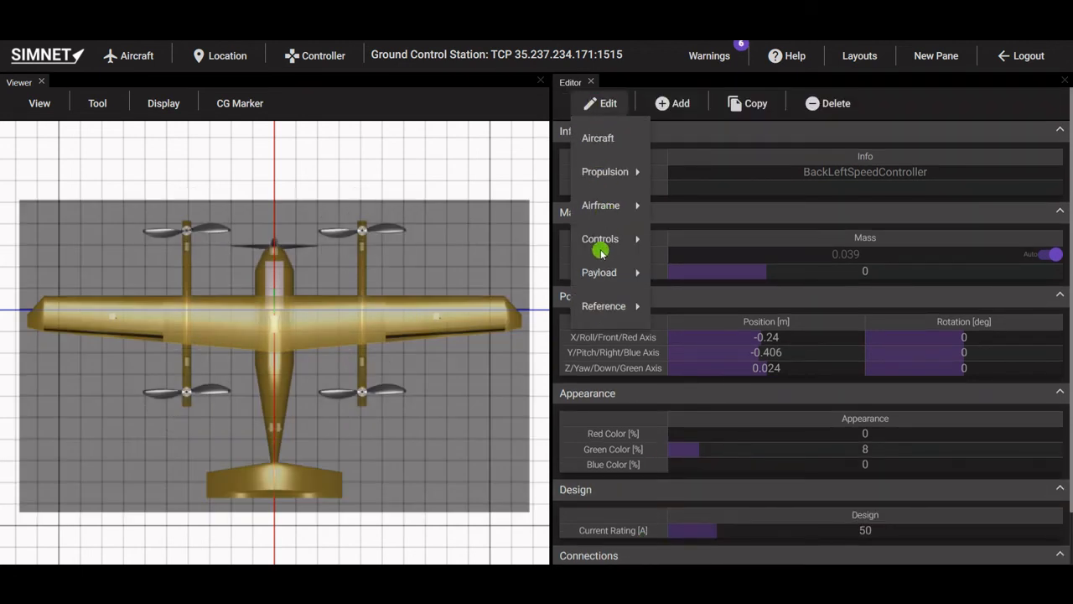
pyautogui.moveTo(597, 242)
pyautogui.moveTo(731, 240)
pyautogui.click(791, 240)
pyautogui.scroll(-2, 875, 465)
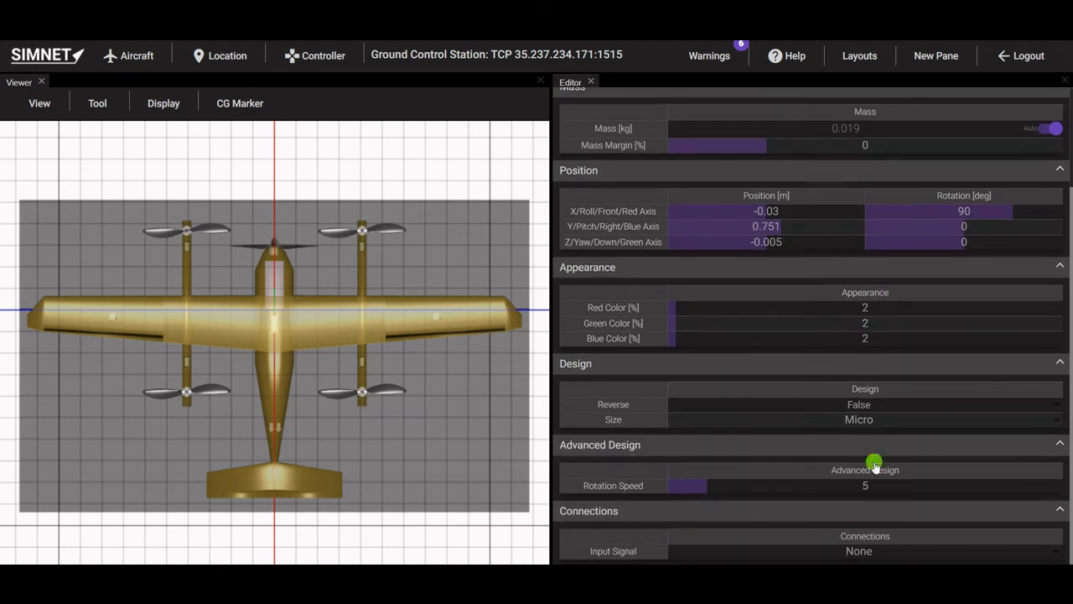
pyautogui.click(873, 554)
pyautogui.scroll(8, 874, 519)
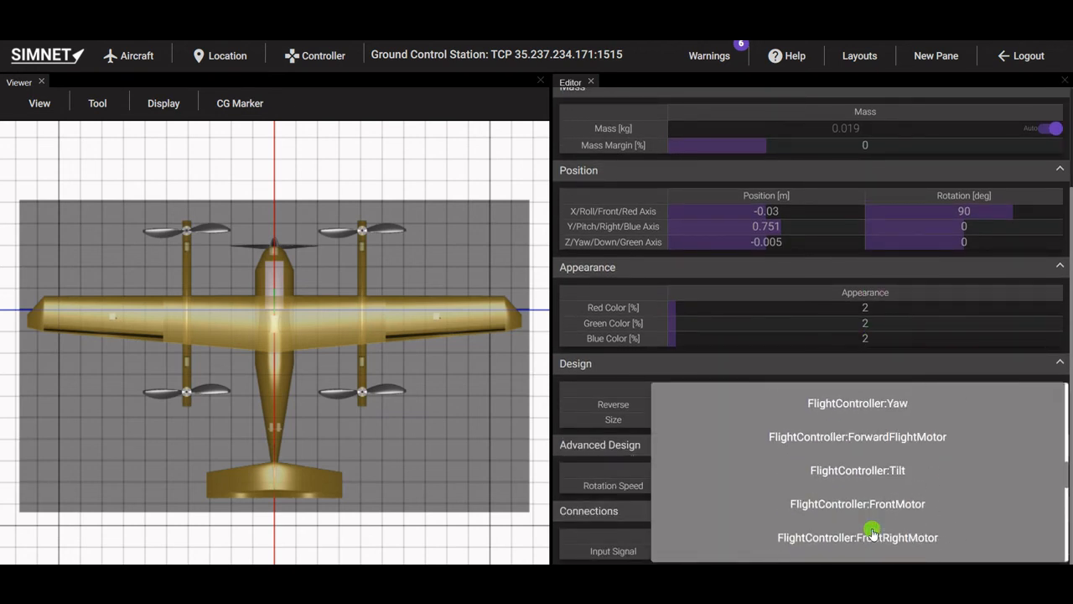
pyautogui.click(875, 510)
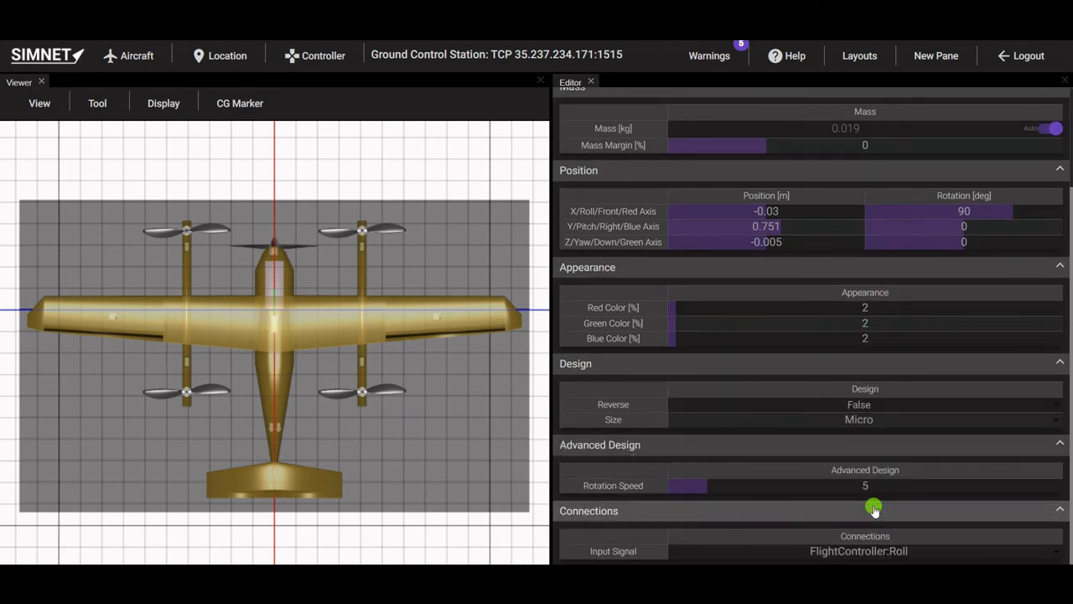
pyautogui.scroll(2, 873, 511)
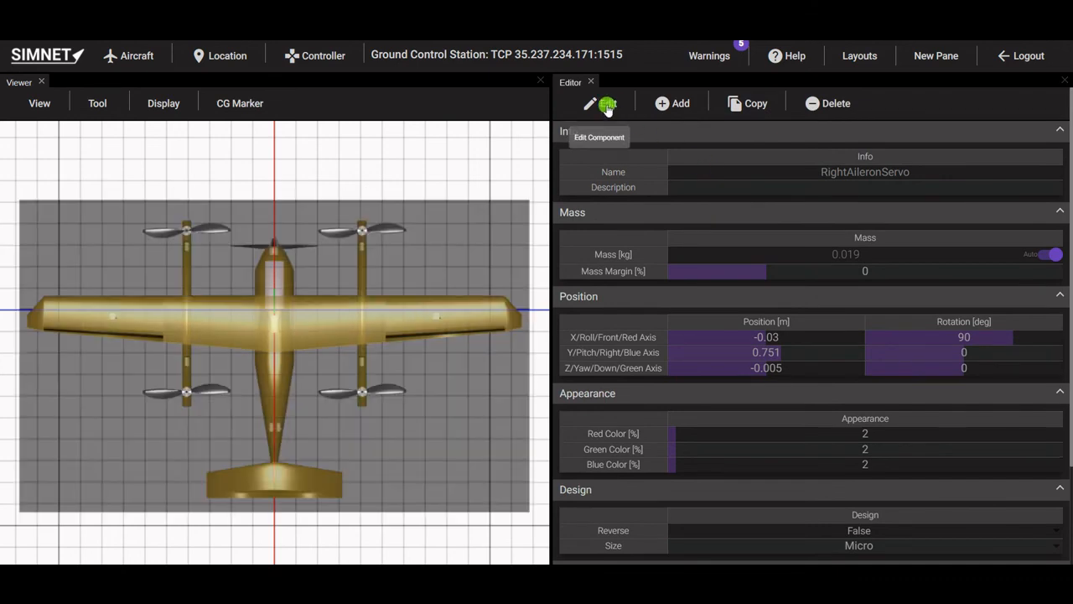
# Connect the LeftAileronServo's input signal to FlightController:Roll.
pyautogui.click(608, 105)
pyautogui.moveTo(610, 240)
pyautogui.moveTo(702, 244)
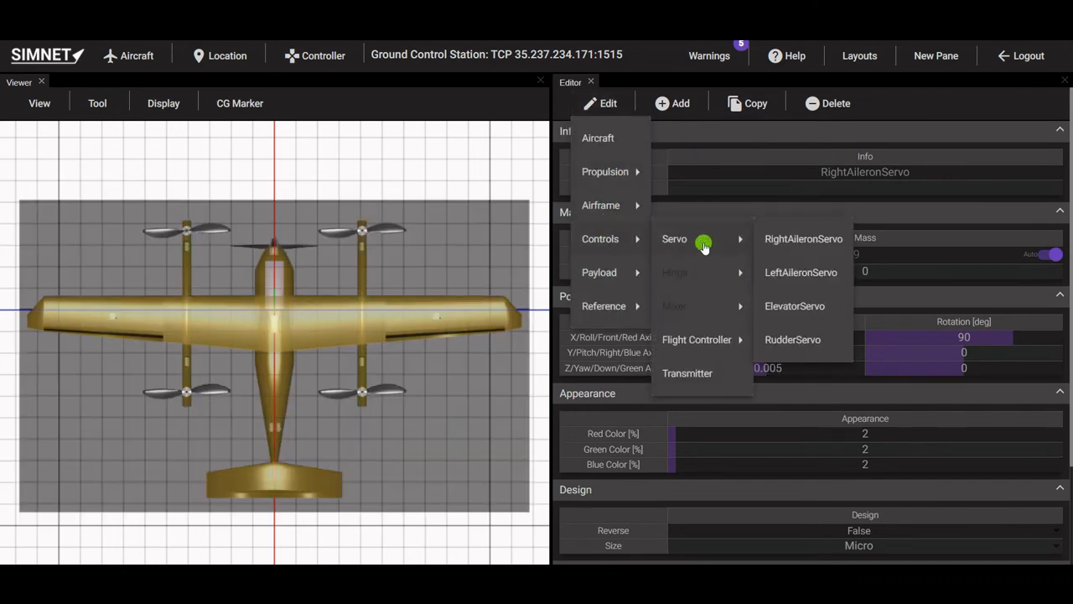
pyautogui.click(803, 272)
pyautogui.scroll(-3, 855, 536)
pyautogui.click(857, 551)
pyautogui.scroll(3, 852, 537)
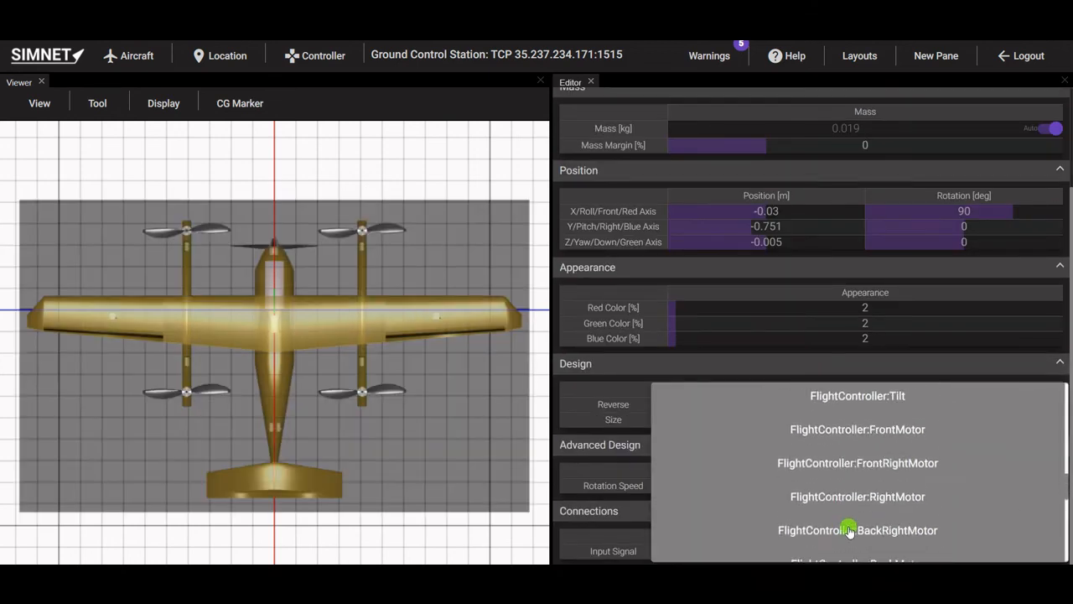
pyautogui.scroll(2, 850, 531)
pyautogui.click(845, 513)
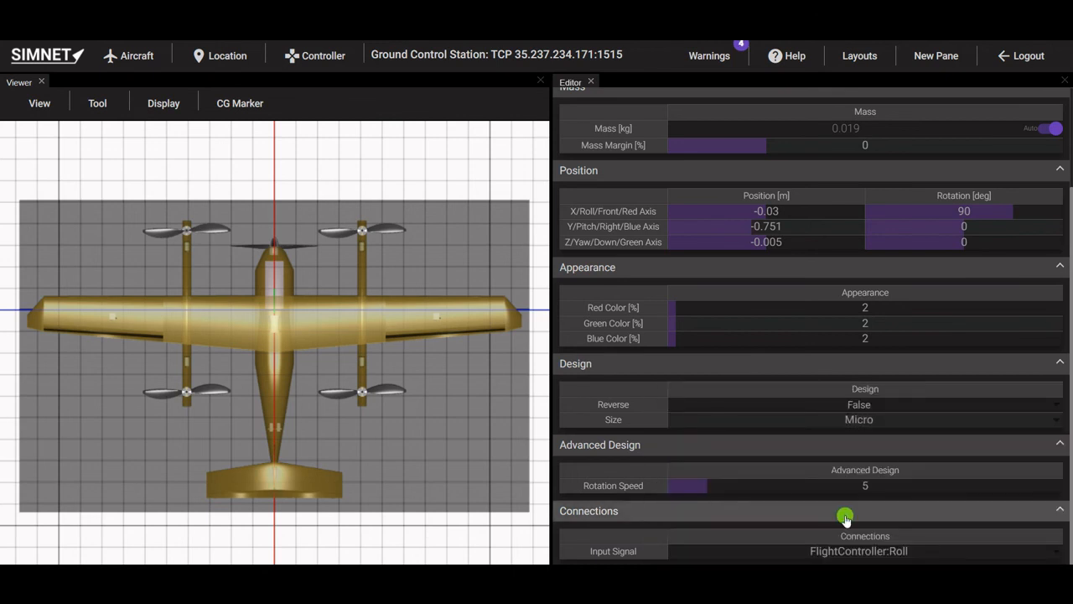
pyautogui.scroll(3, 845, 520)
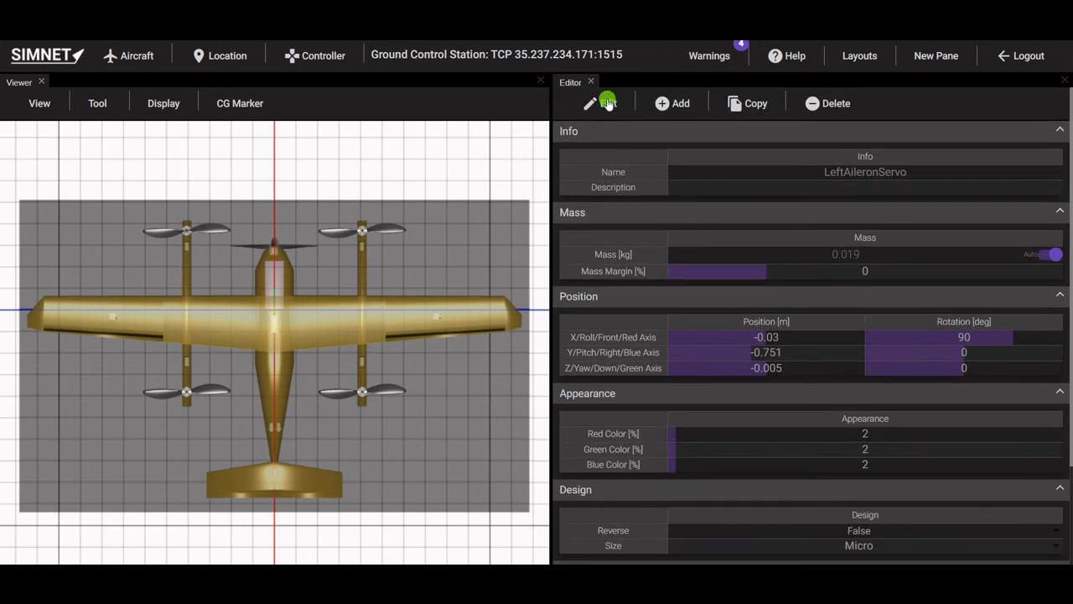
# Connect the ElevatorServo's input signal to FlightController:Pitch.
pyautogui.click(607, 102)
pyautogui.moveTo(603, 240)
pyautogui.moveTo(716, 240)
pyautogui.click(810, 307)
pyautogui.scroll(-2, 819, 353)
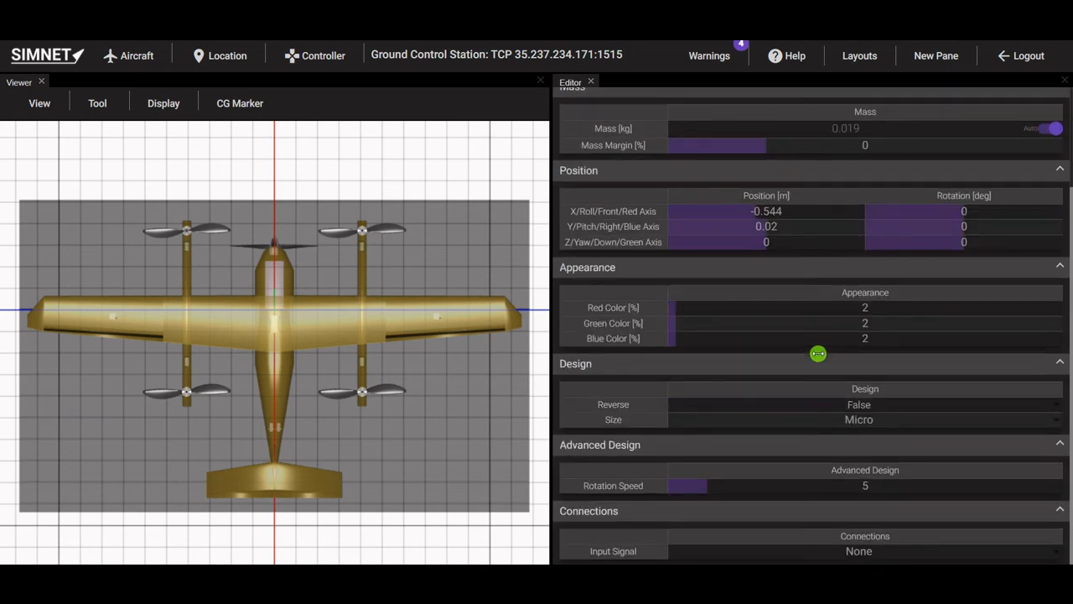
pyautogui.click(846, 551)
pyautogui.scroll(5, 846, 545)
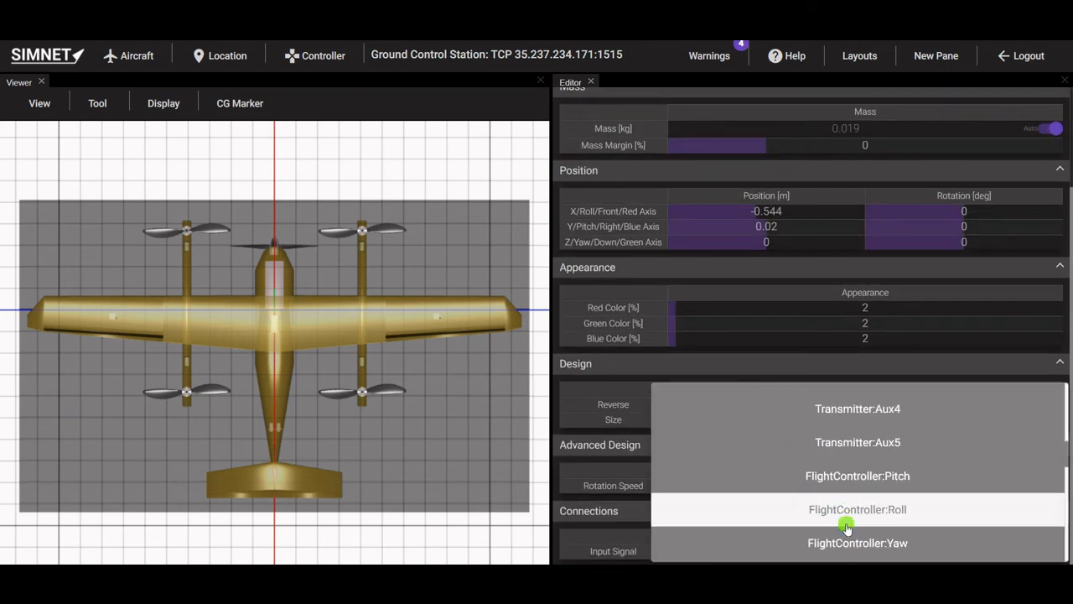
pyautogui.click(847, 478)
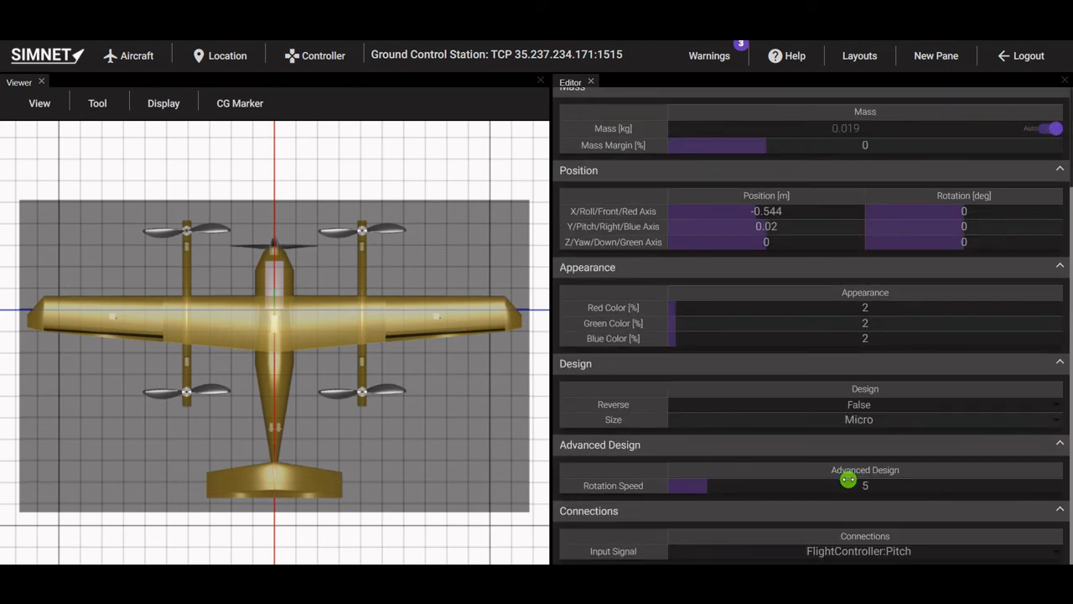
pyautogui.scroll(2, 655, 363)
# Connect the RudderServo's input signal to FlightController:Yaw.
pyautogui.click(610, 104)
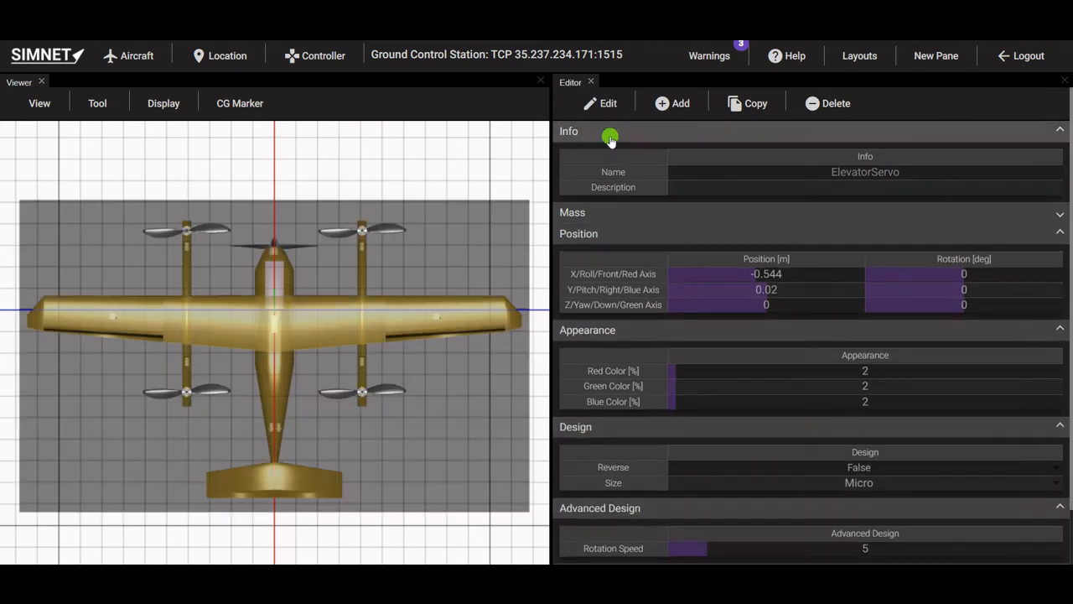
pyautogui.moveTo(601, 239)
pyautogui.moveTo(699, 243)
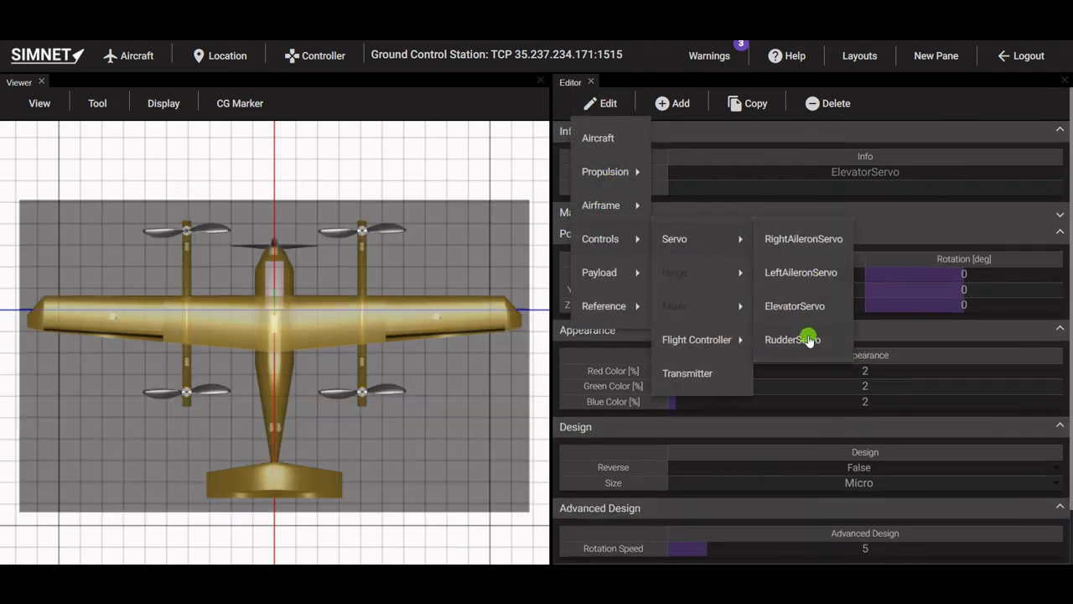
pyautogui.click(810, 338)
pyautogui.scroll(-2, 848, 503)
pyautogui.click(867, 554)
pyautogui.scroll(5, 863, 535)
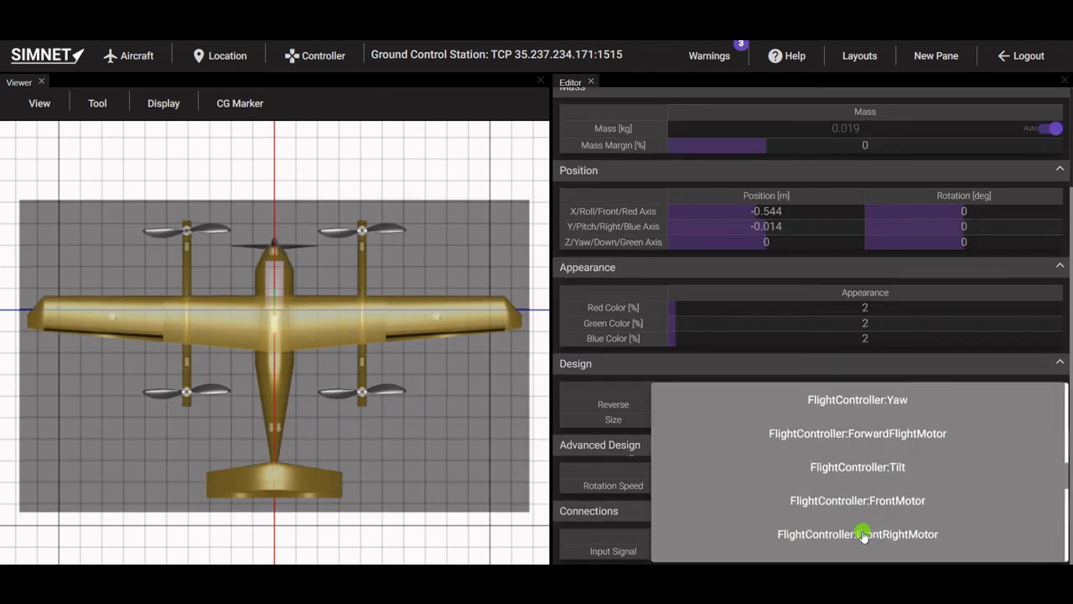
pyautogui.click(861, 477)
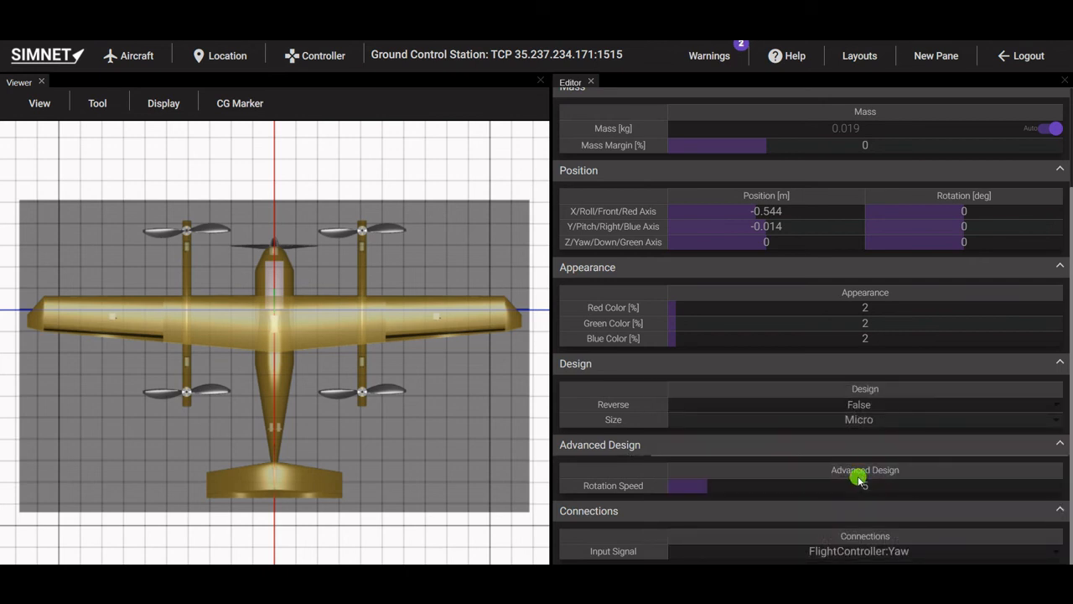
pyautogui.scroll(3, 830, 465)
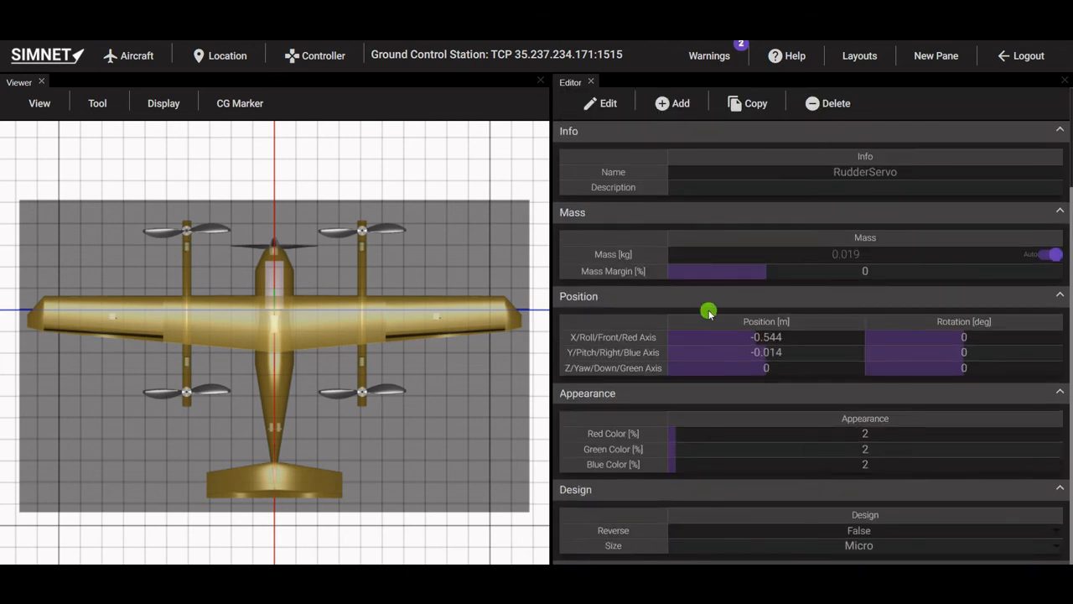
# Set the FrontRightPropeller's Spins Clockwise option to False.
pyautogui.click(604, 106)
pyautogui.moveTo(610, 171)
pyautogui.moveTo(702, 243)
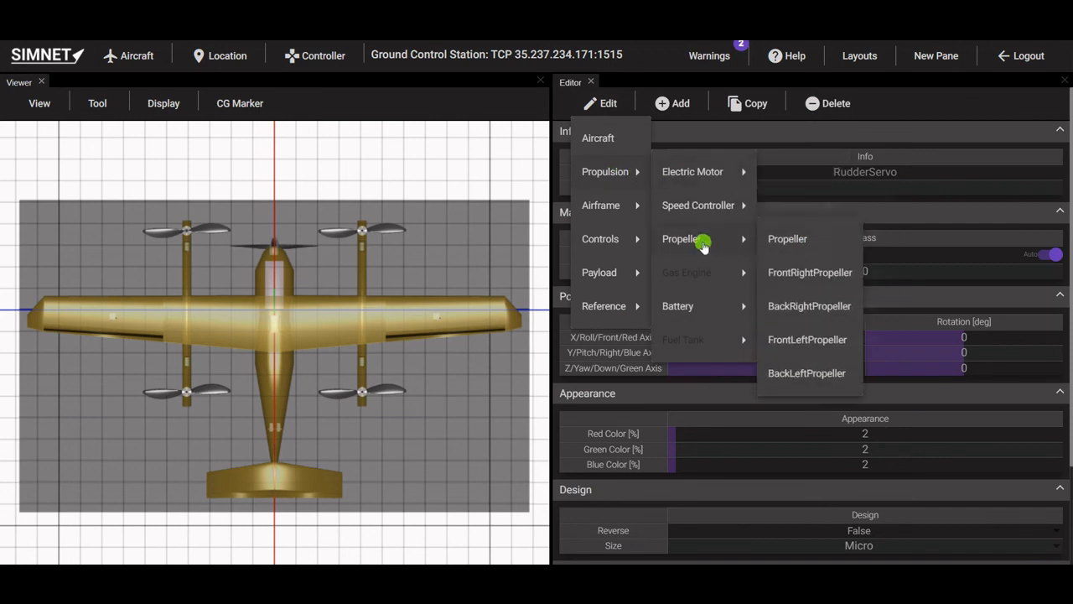
pyautogui.click(810, 268)
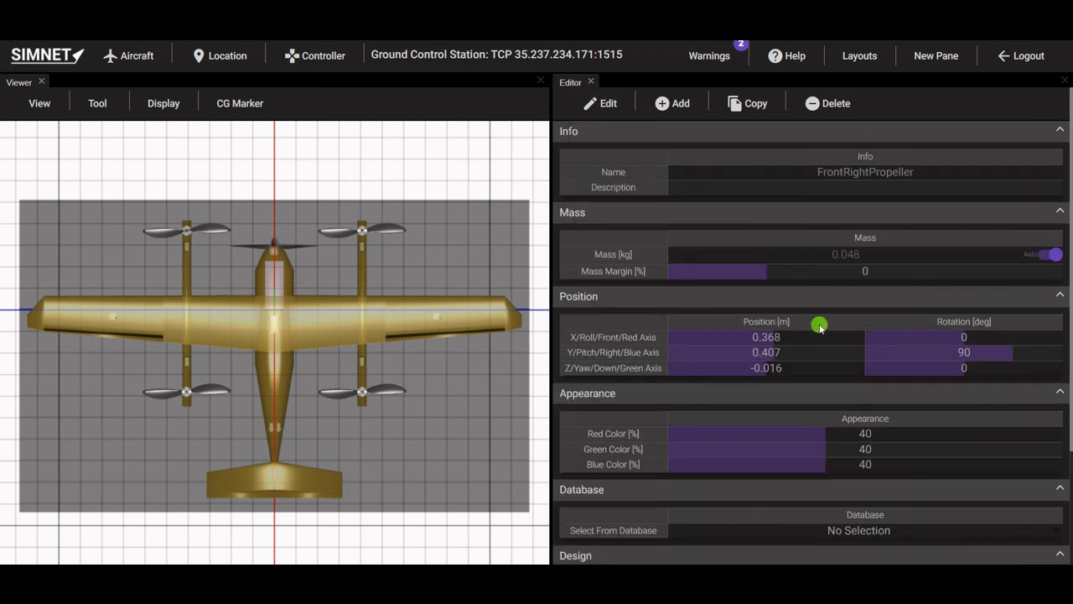
pyautogui.scroll(-3, 819, 343)
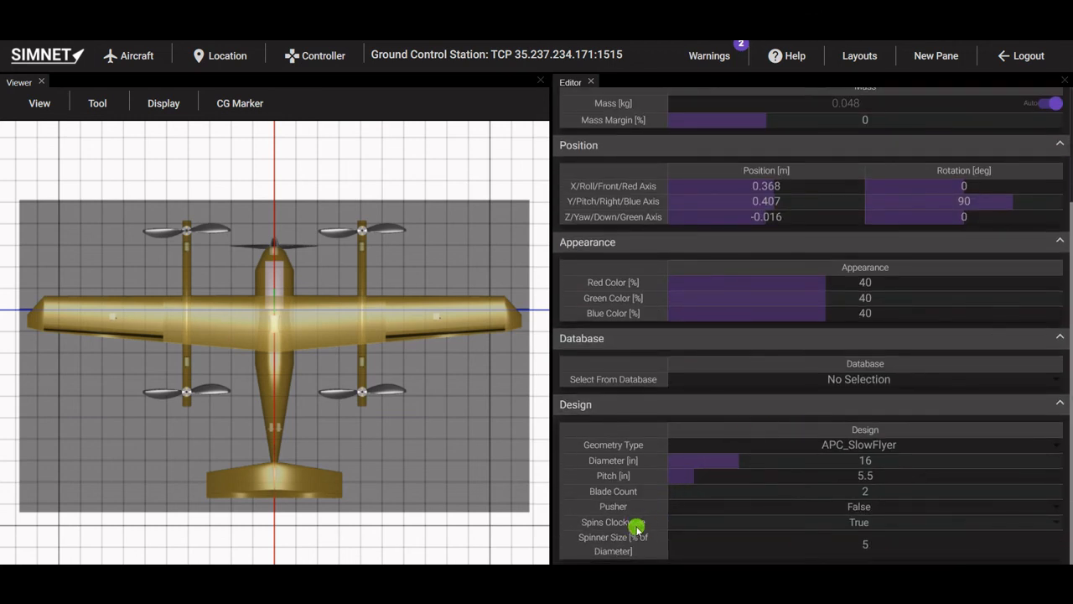
pyautogui.click(805, 525)
pyautogui.click(809, 516)
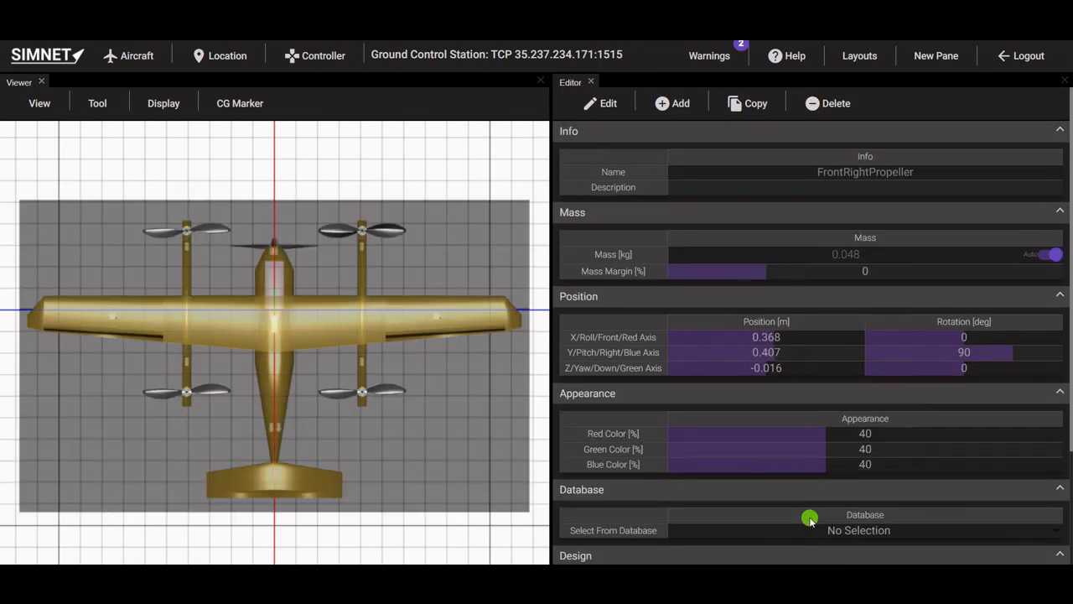
# Check the Spins Clockwise setting of the BackRightPropeller and the FrontLeftPropeller.
pyautogui.click(609, 104)
pyautogui.click(611, 173)
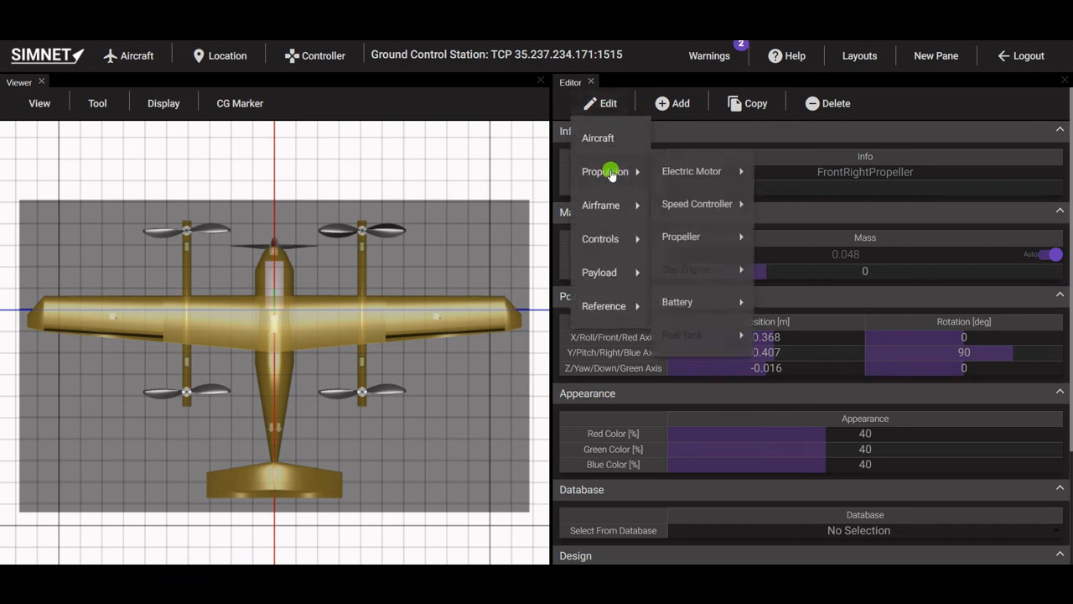
pyautogui.click(702, 239)
pyautogui.click(809, 306)
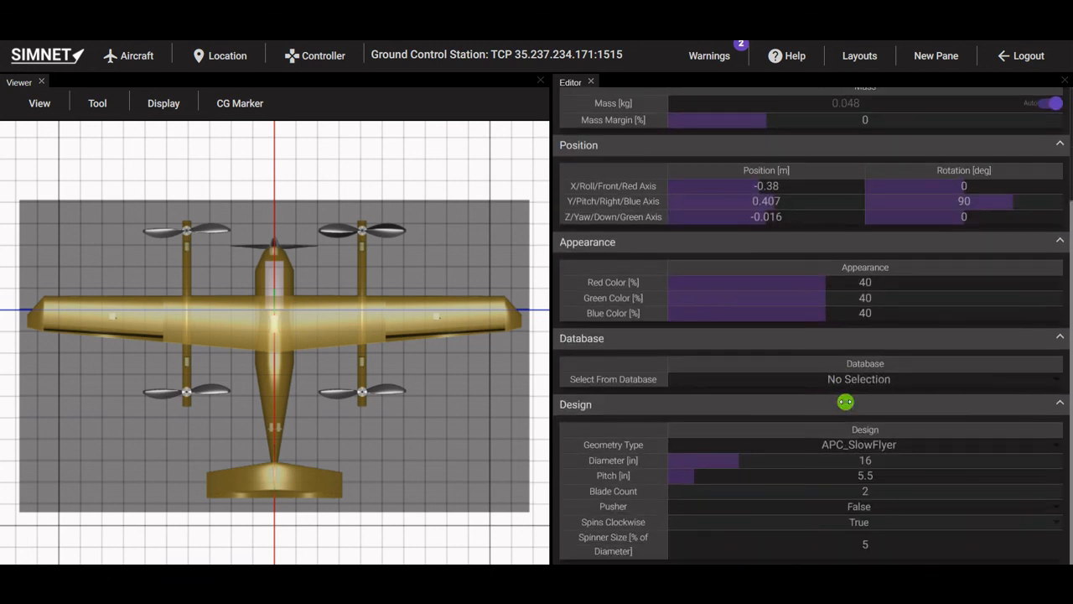
pyautogui.click(824, 508)
pyautogui.click(609, 104)
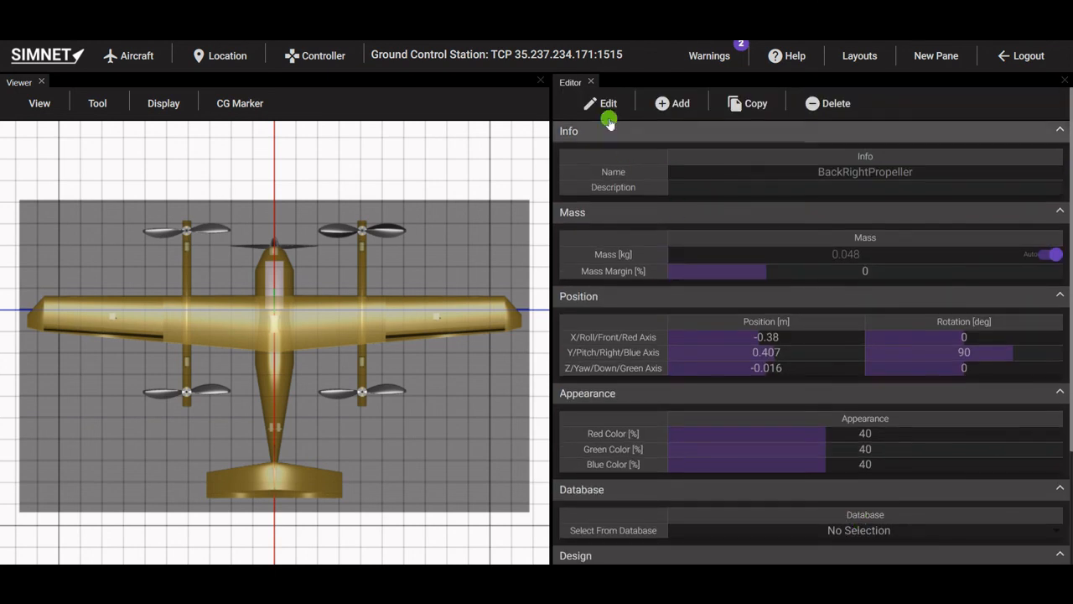
pyautogui.click(605, 171)
pyautogui.click(682, 239)
pyautogui.click(818, 298)
pyautogui.click(820, 340)
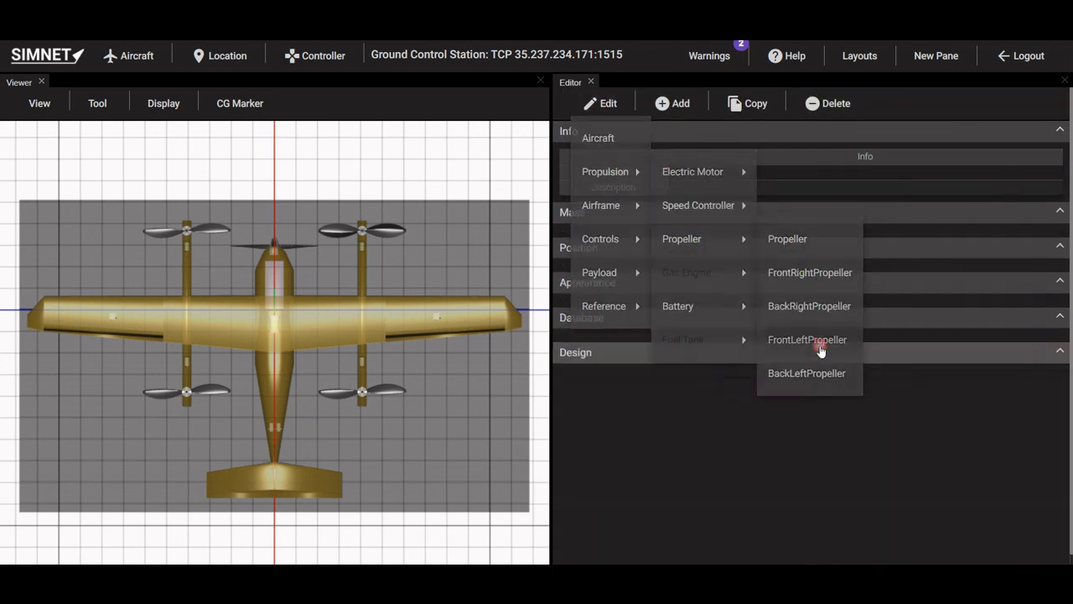
pyautogui.click(845, 475)
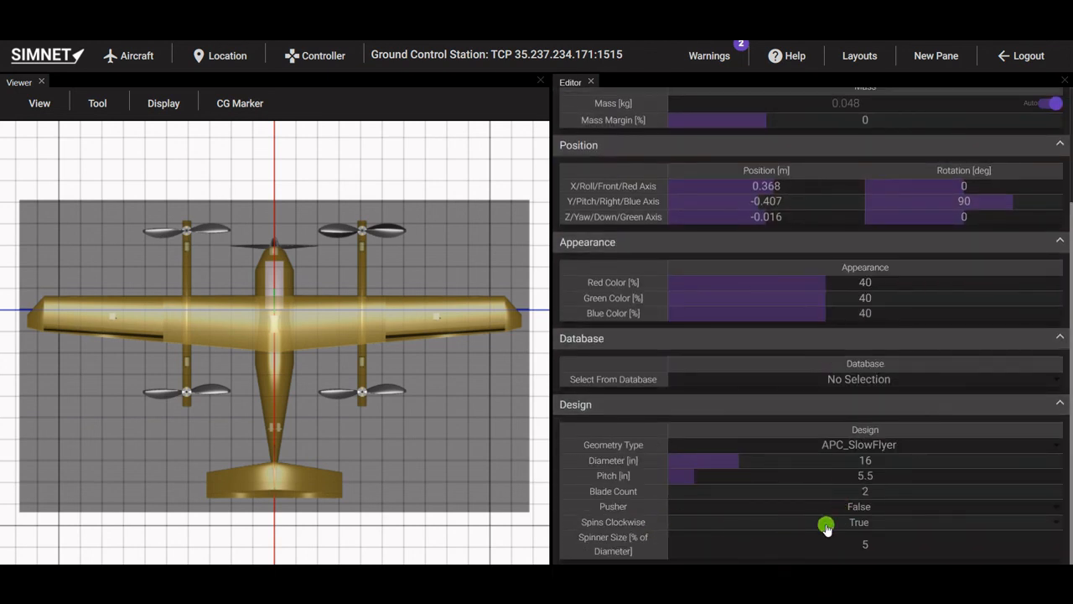
pyautogui.scroll(5, 826, 525)
# Set the BackLeftPropeller's Spins Clockwise option to False.
pyautogui.click(609, 104)
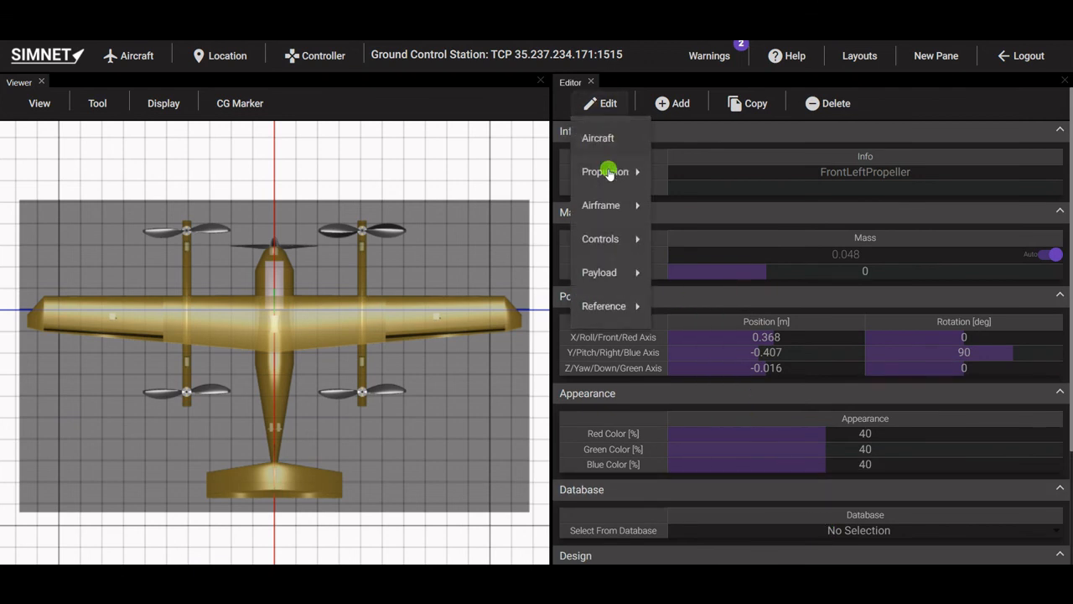
pyautogui.click(606, 171)
pyautogui.click(744, 245)
pyautogui.click(807, 373)
pyautogui.click(621, 523)
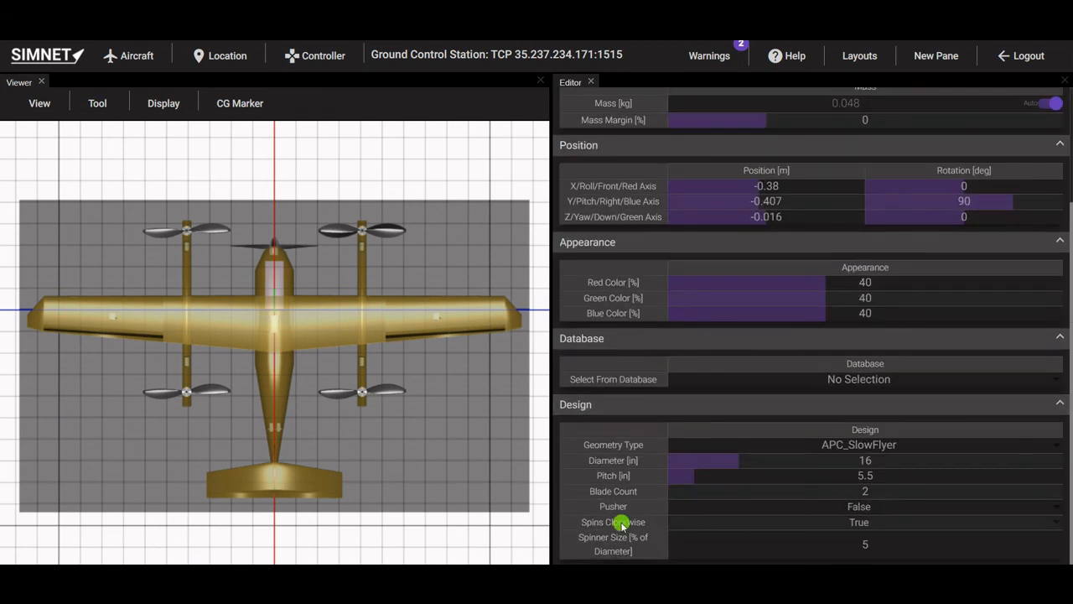
pyautogui.click(843, 530)
pyautogui.click(844, 513)
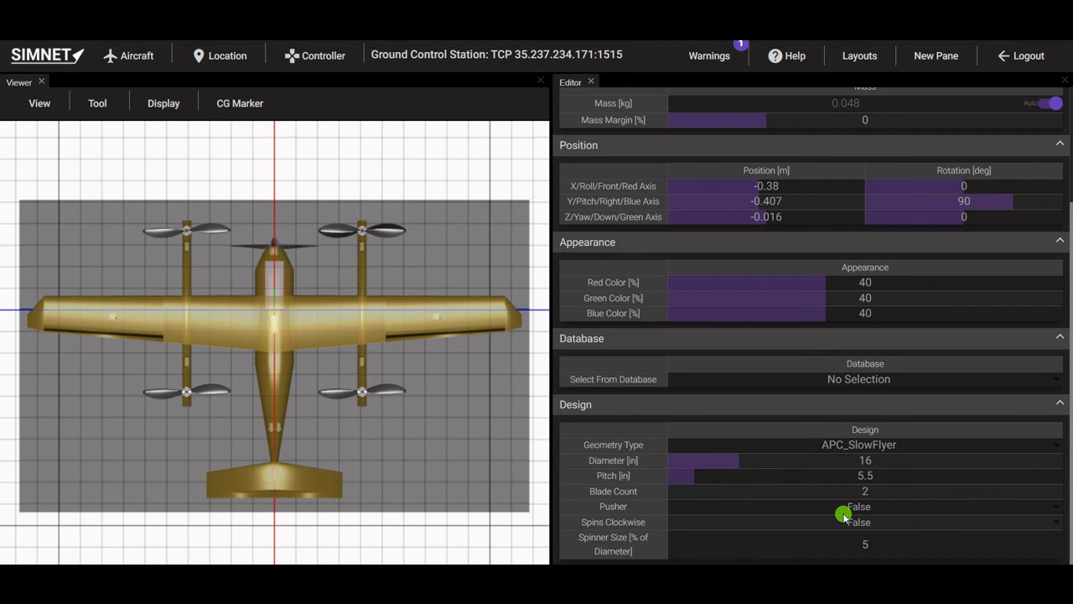
pyautogui.click(132, 57)
pyautogui.click(99, 189)
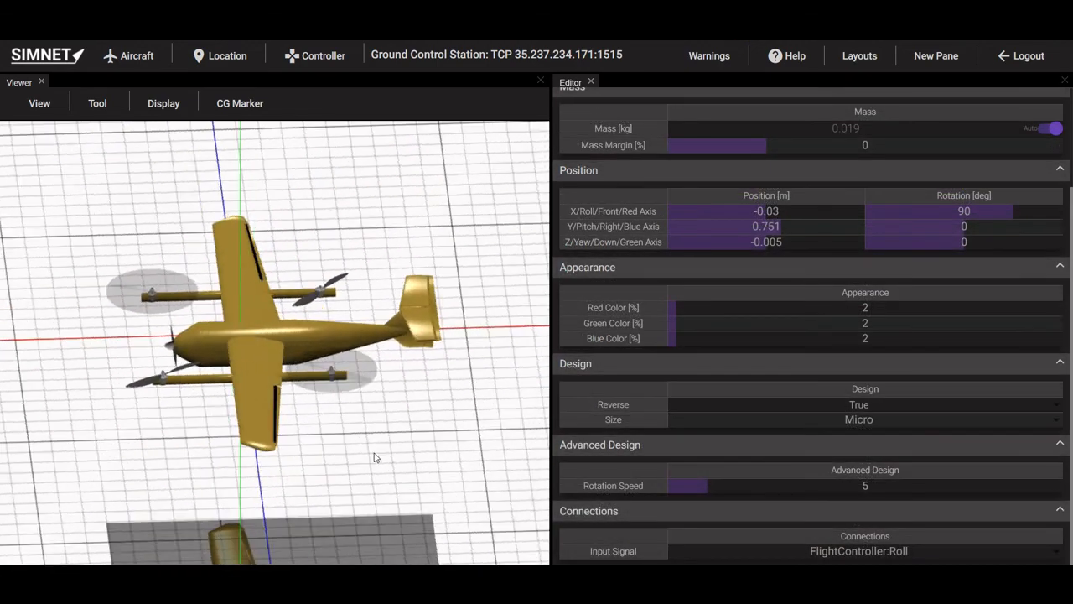
# Set the RudderServo's Reverse option to True.
pyautogui.moveTo(376, 457); pyautogui.dragTo(403, 447)
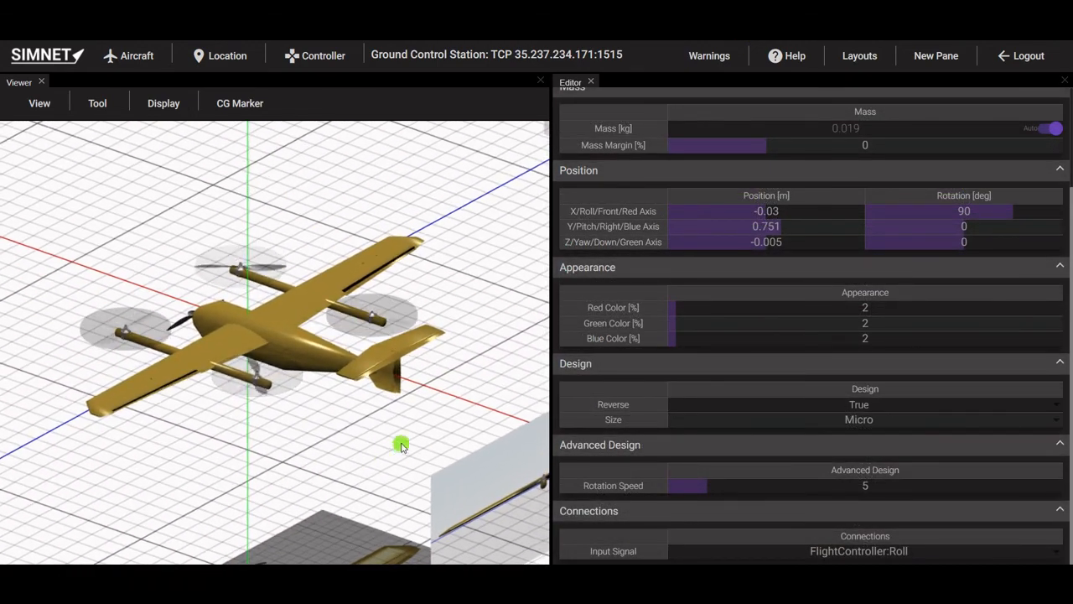
pyautogui.scroll(3, 596, 125)
pyautogui.click(600, 105)
pyautogui.moveTo(601, 239)
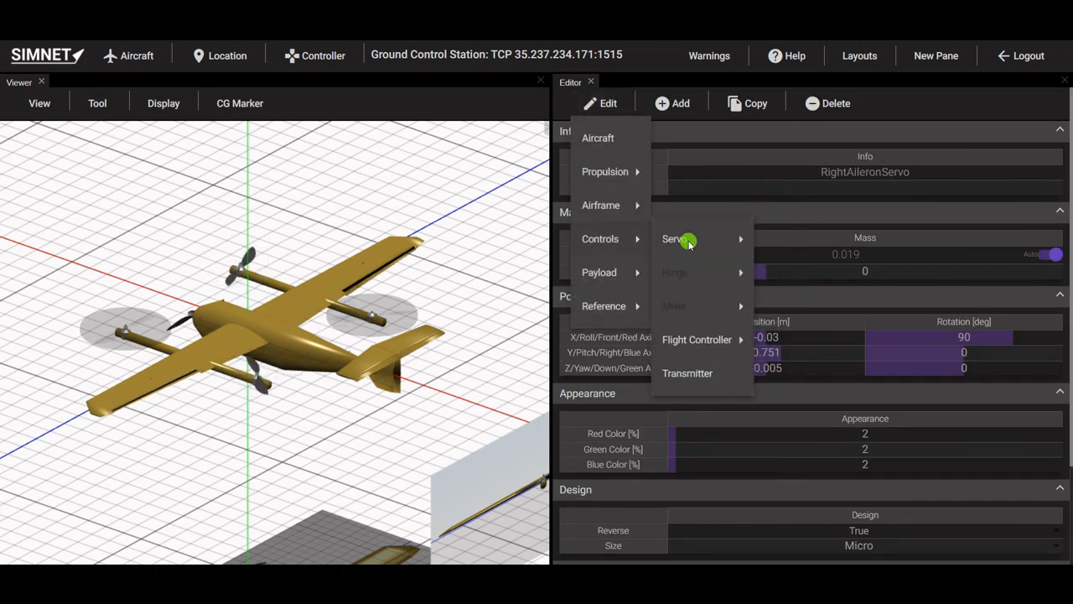
pyautogui.click(686, 241)
pyautogui.click(774, 339)
pyautogui.scroll(-2, 824, 417)
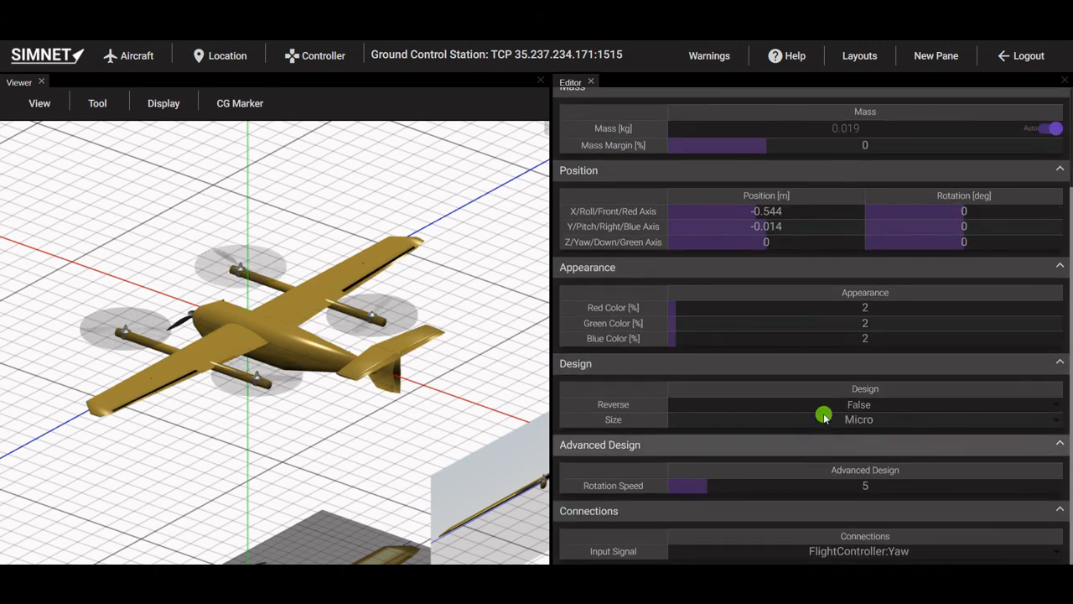
pyautogui.click(823, 406)
pyautogui.click(822, 376)
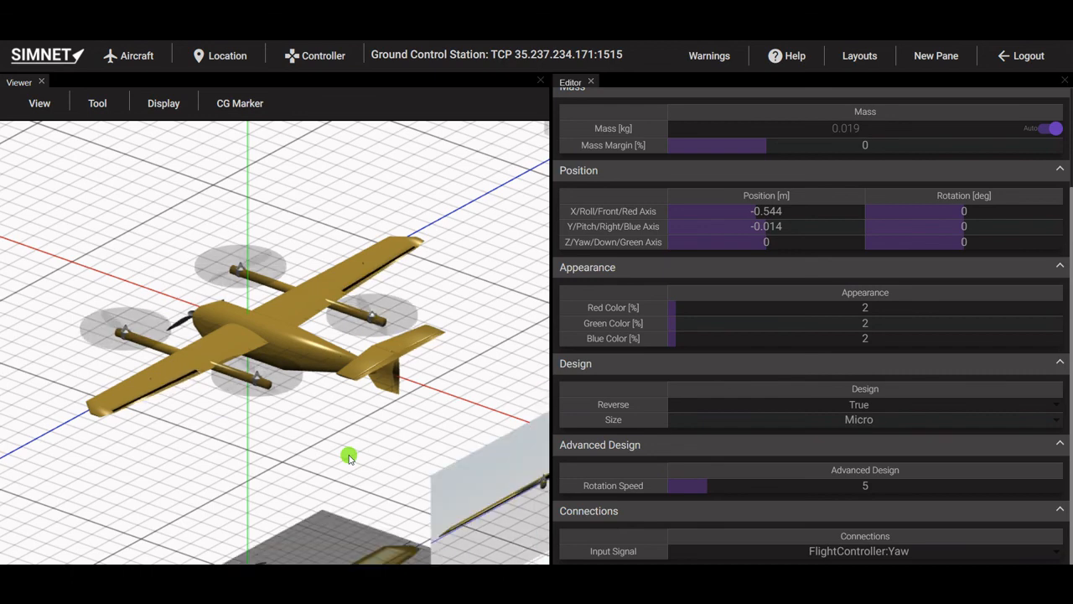
# Open the flight controller for editing and bring up its tuning settings.
pyautogui.scroll(3, 606, 338)
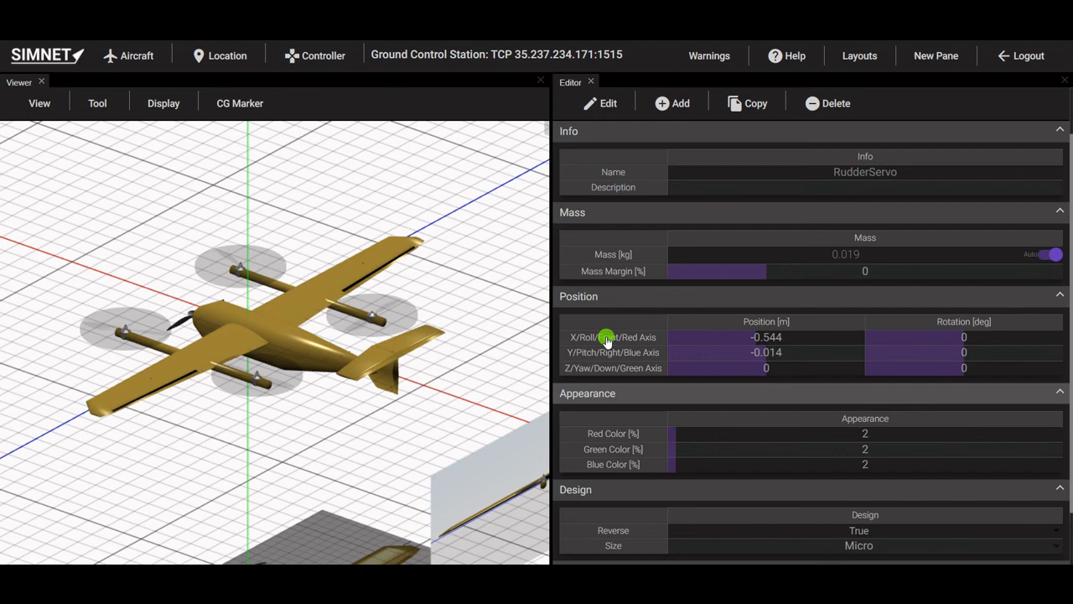
pyautogui.click(601, 113)
pyautogui.click(771, 340)
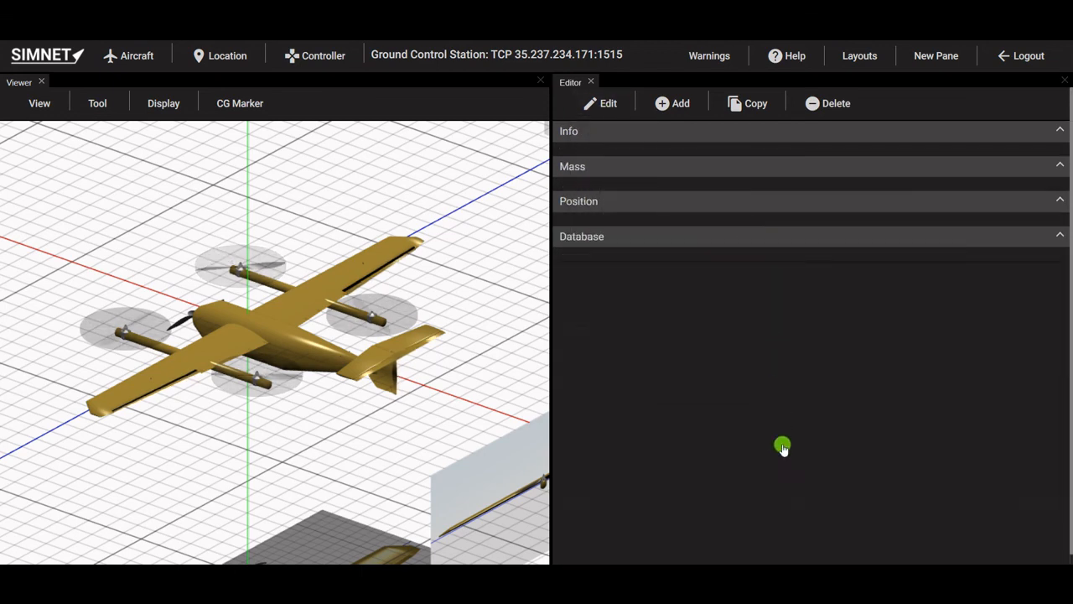
pyautogui.scroll(-3, 779, 456)
# Replace the Viewer pane with a new Simulation pane beside the Editor.
pyautogui.click(936, 56)
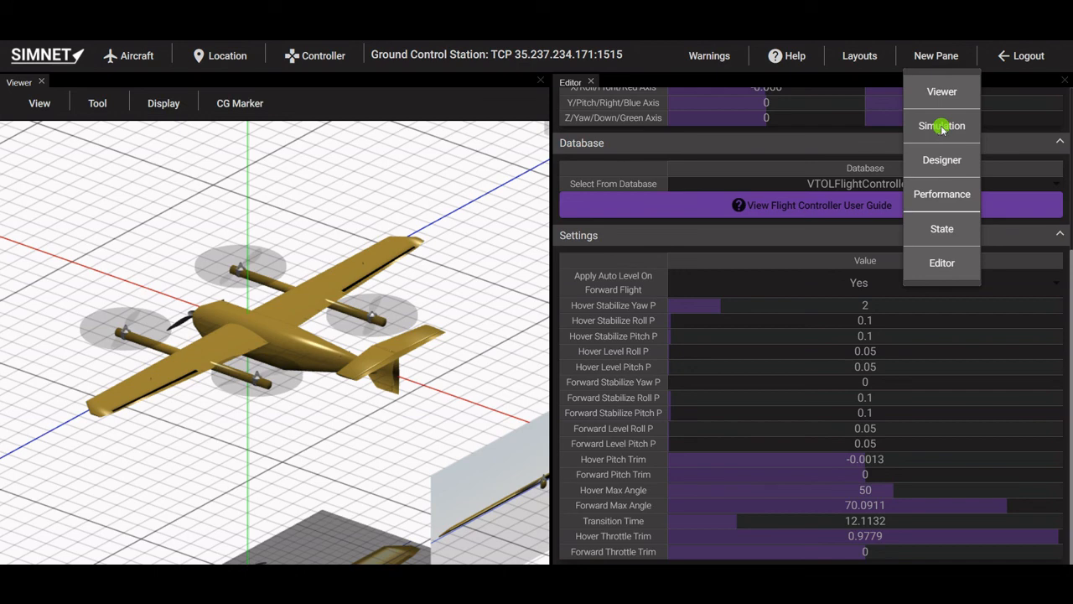
pyautogui.click(942, 126)
pyautogui.click(355, 81)
# Switch the simulation to the Basic display mode and reset it.
pyautogui.moveTo(601, 110)
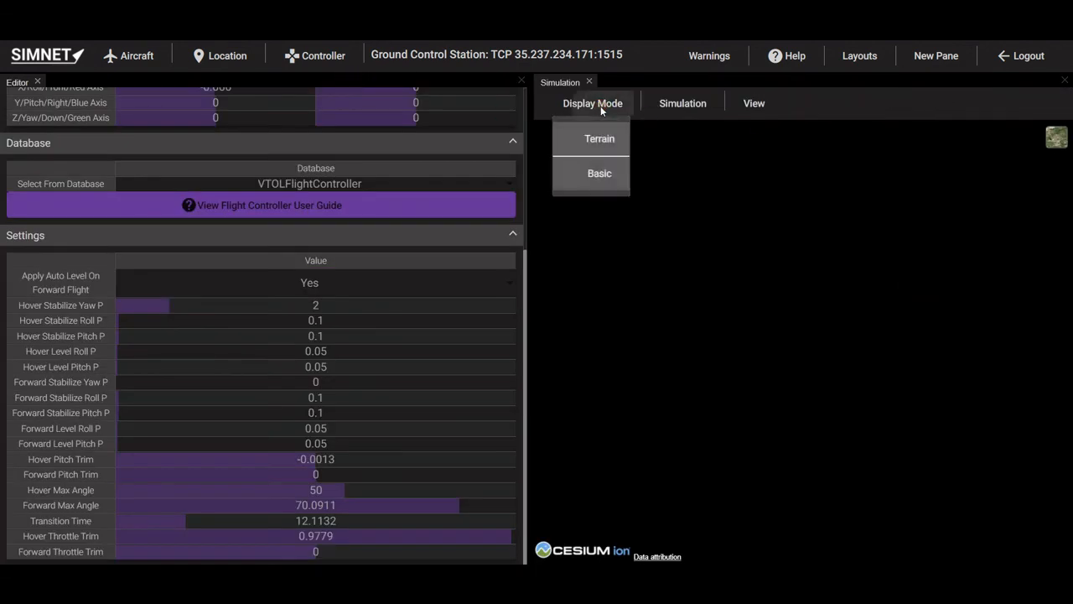
pyautogui.click(599, 174)
pyautogui.moveTo(682, 106)
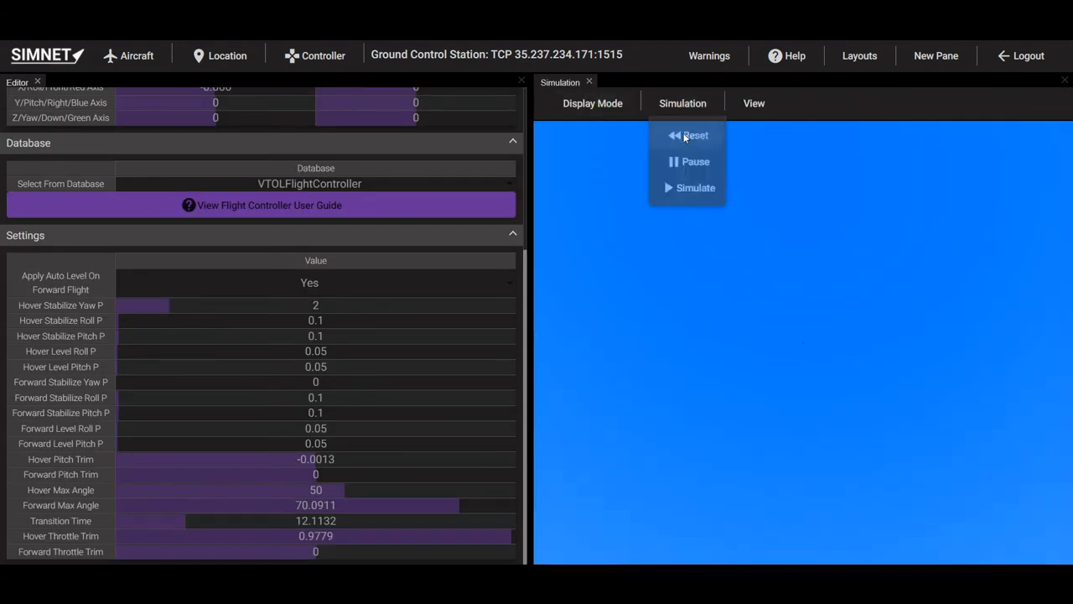
pyautogui.click(685, 137)
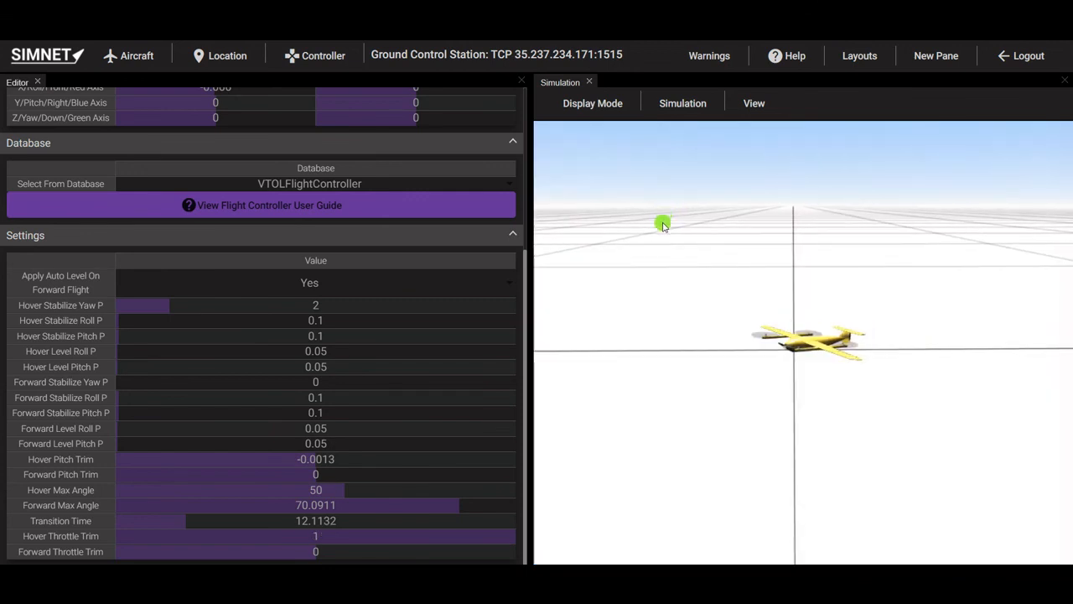